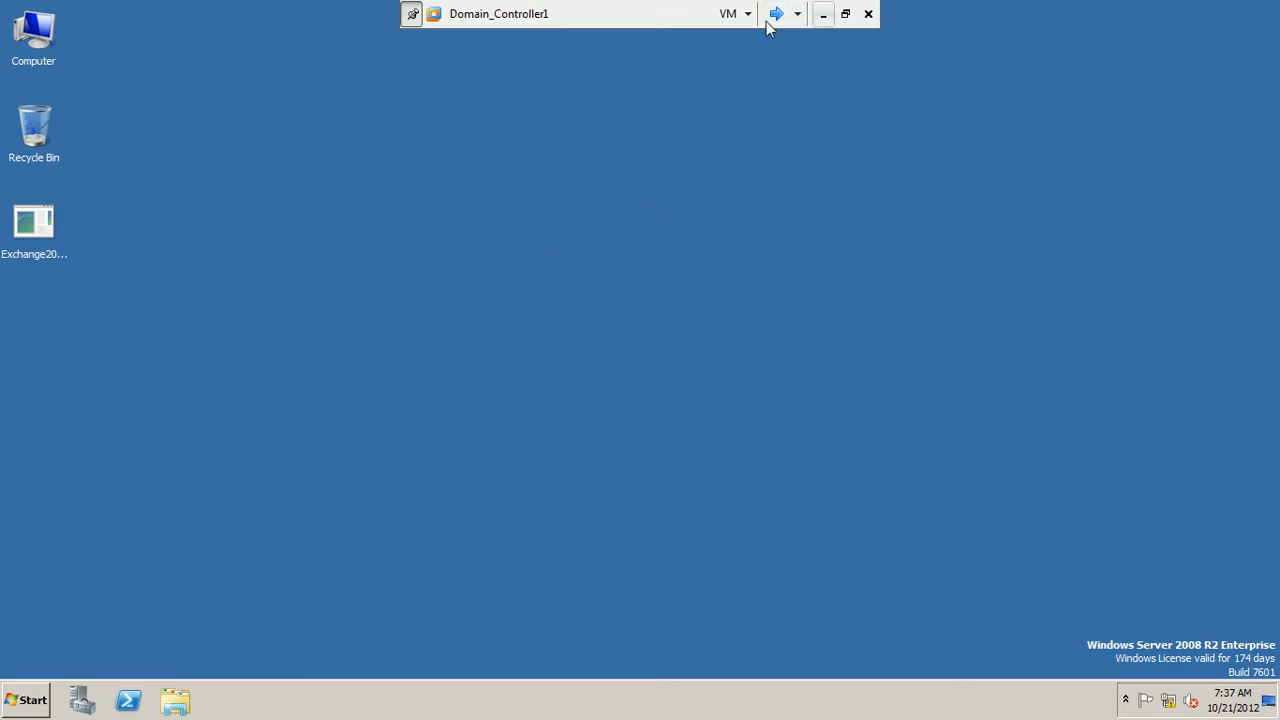
Switch to the Exchange1 virtual machine and bring up the Exchange Management Console
left_click(772, 15)
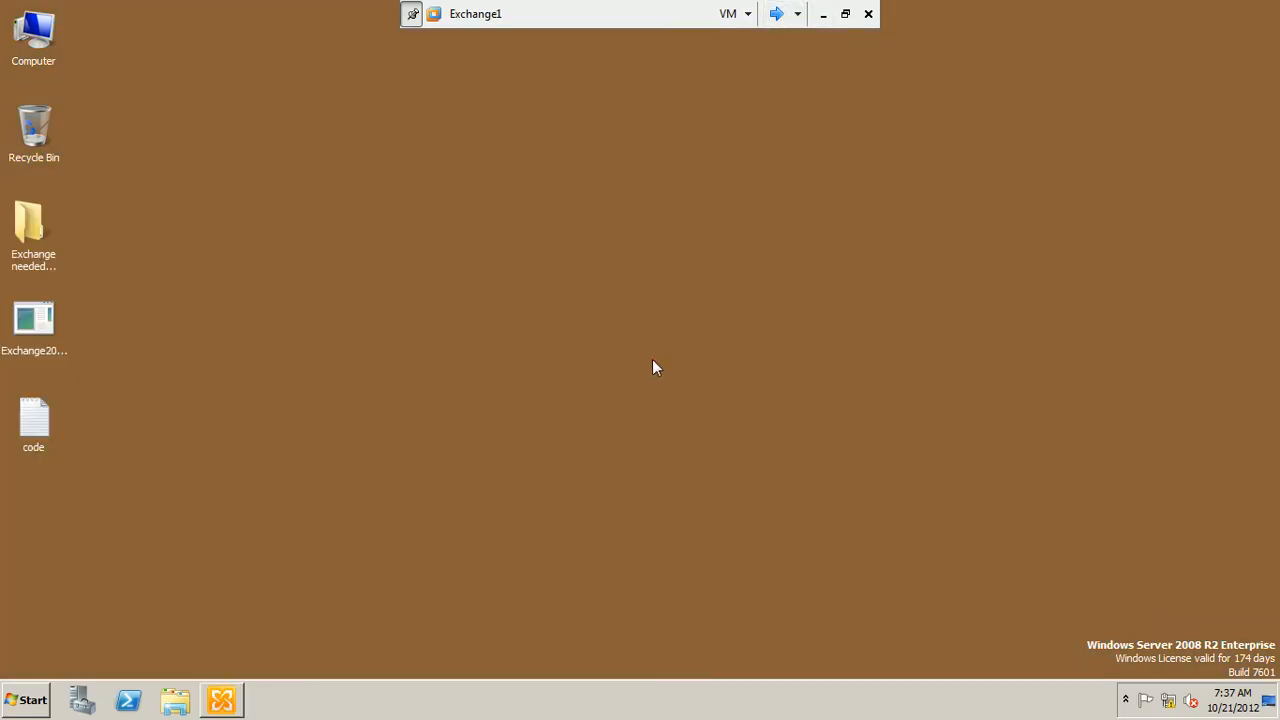
left_click(28, 700)
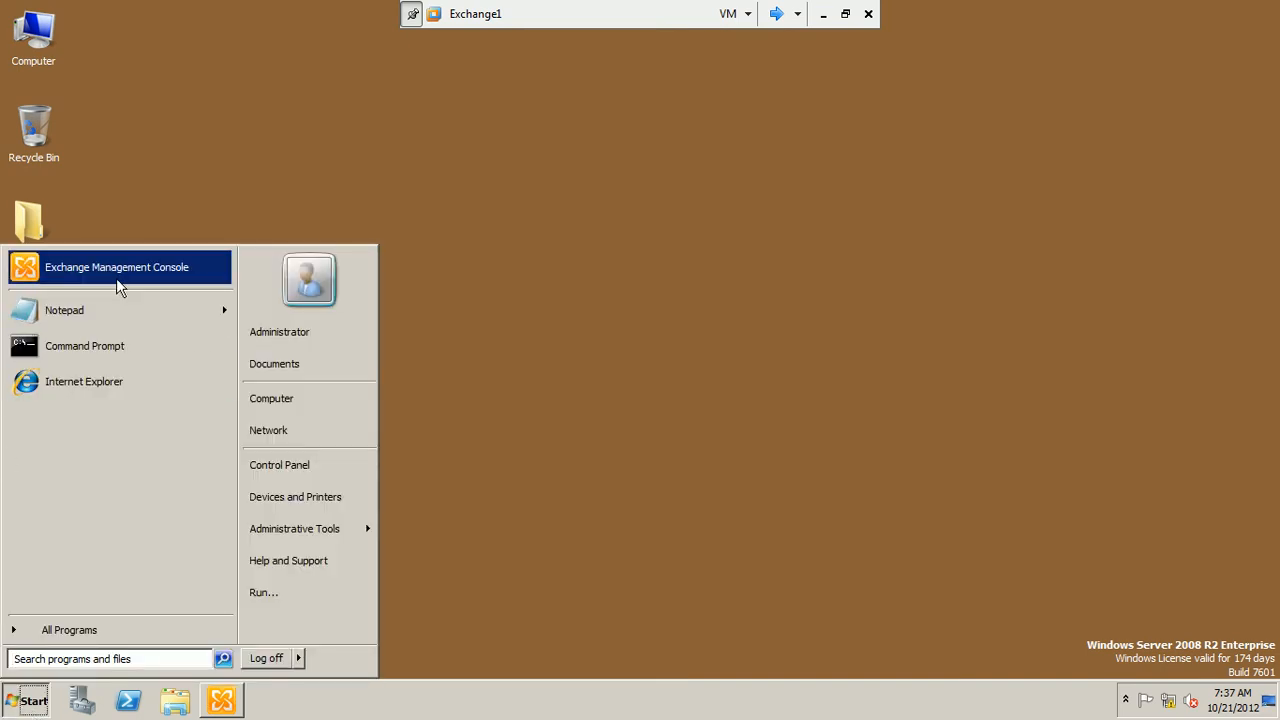
left_click(450, 300)
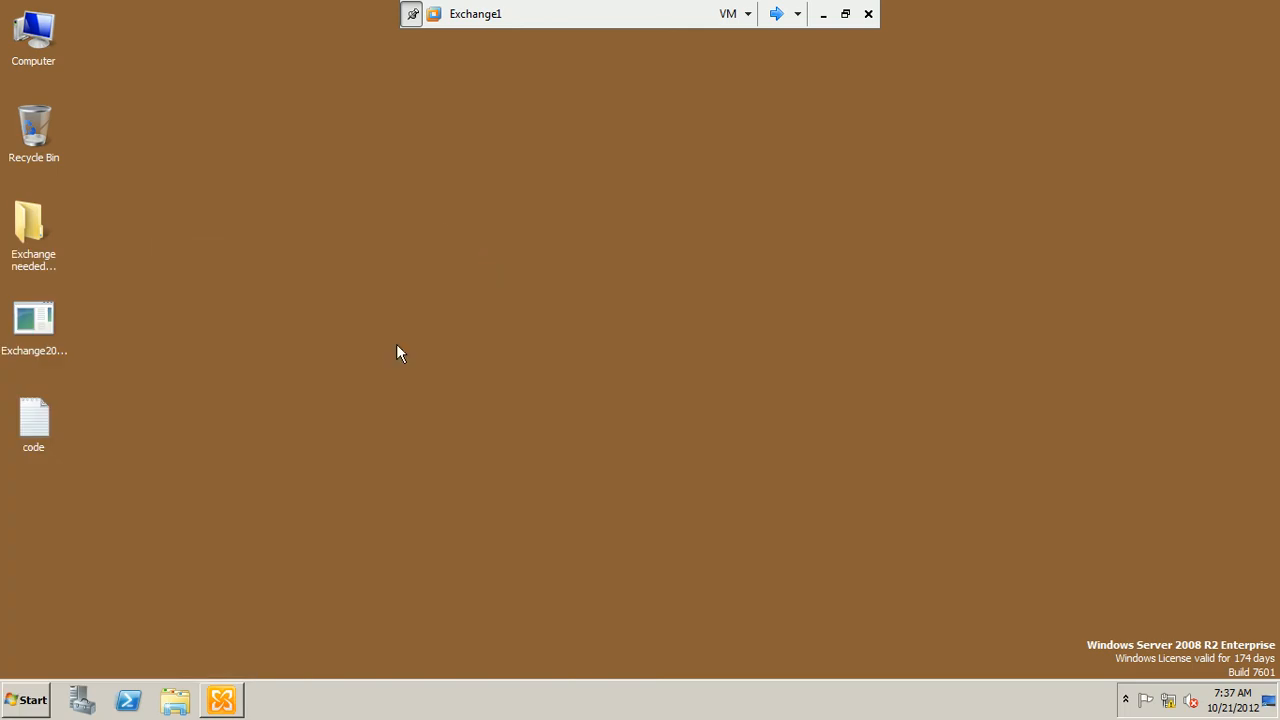
left_click(222, 702)
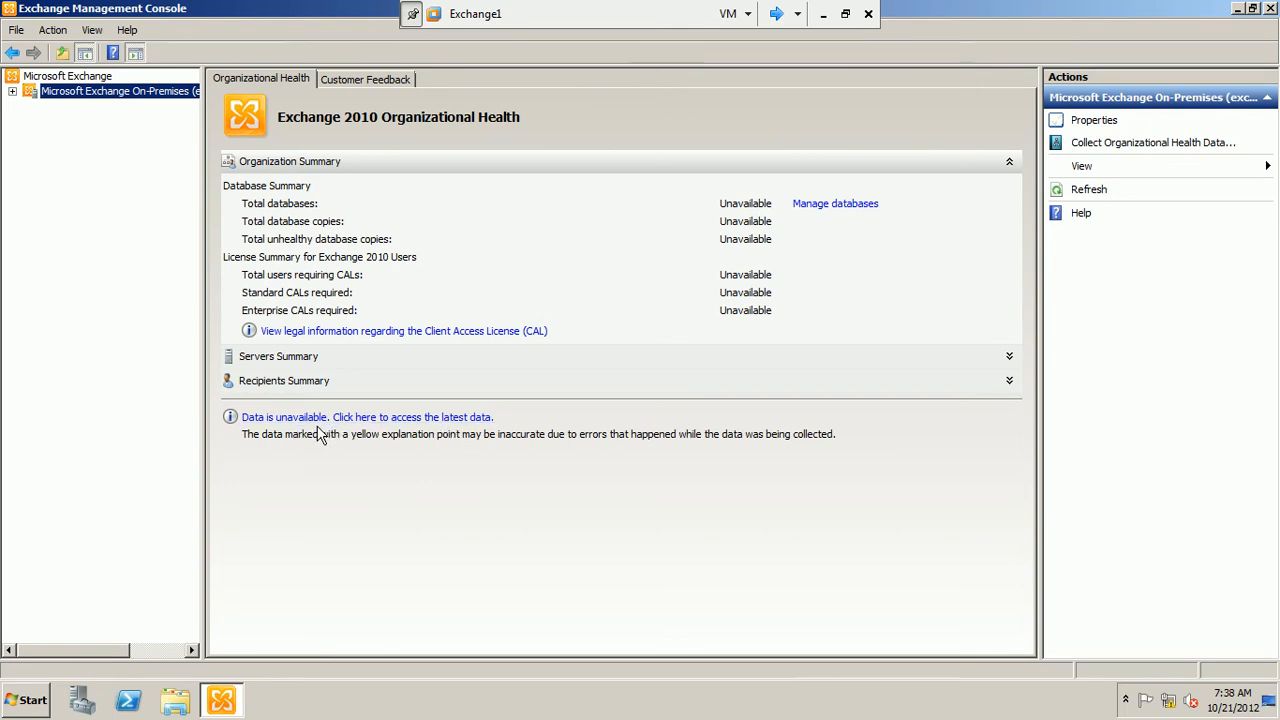
Collect the latest organizational health data immediately and complete the wizard
left_click(418, 418)
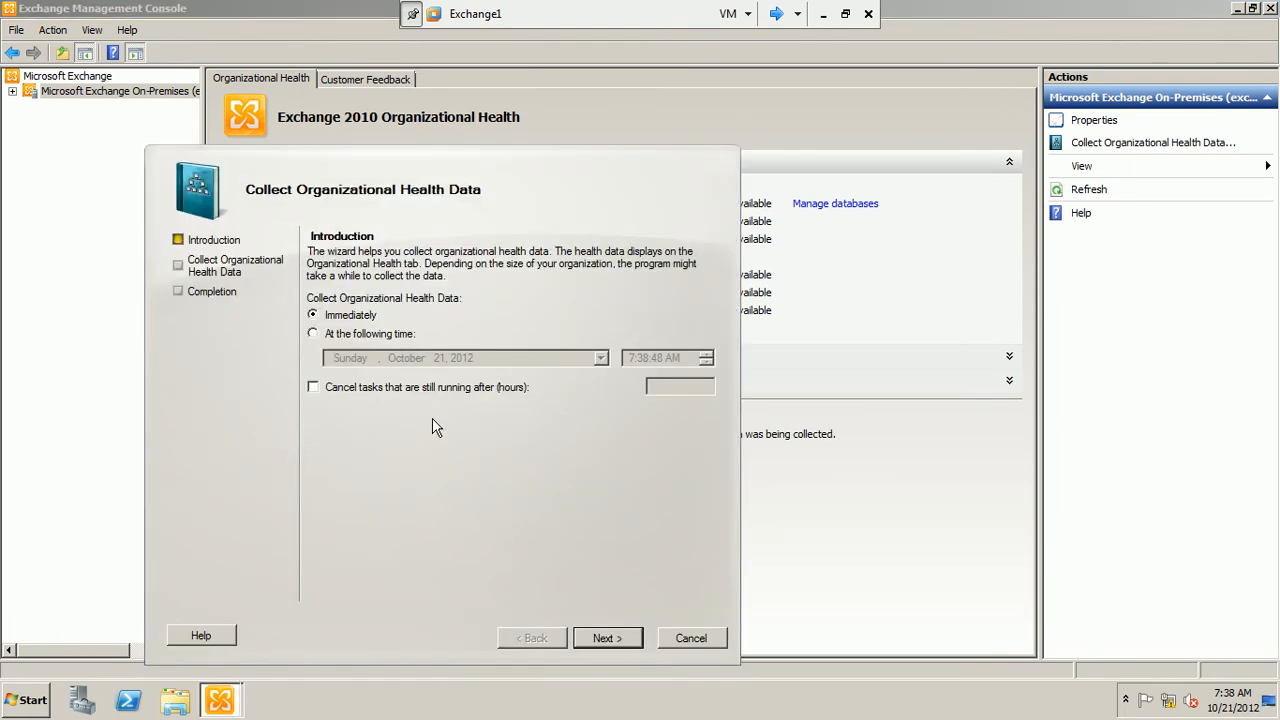
left_click_drag(517, 163, 638, 105)
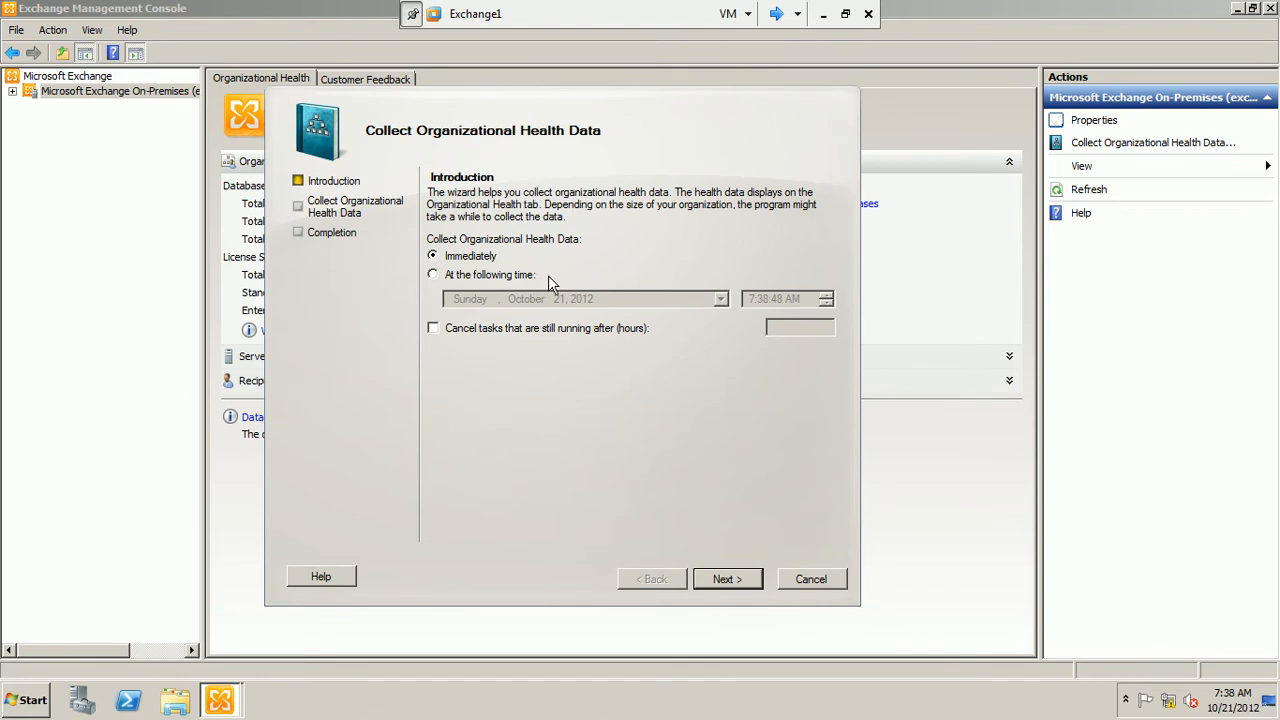
left_click(727, 580)
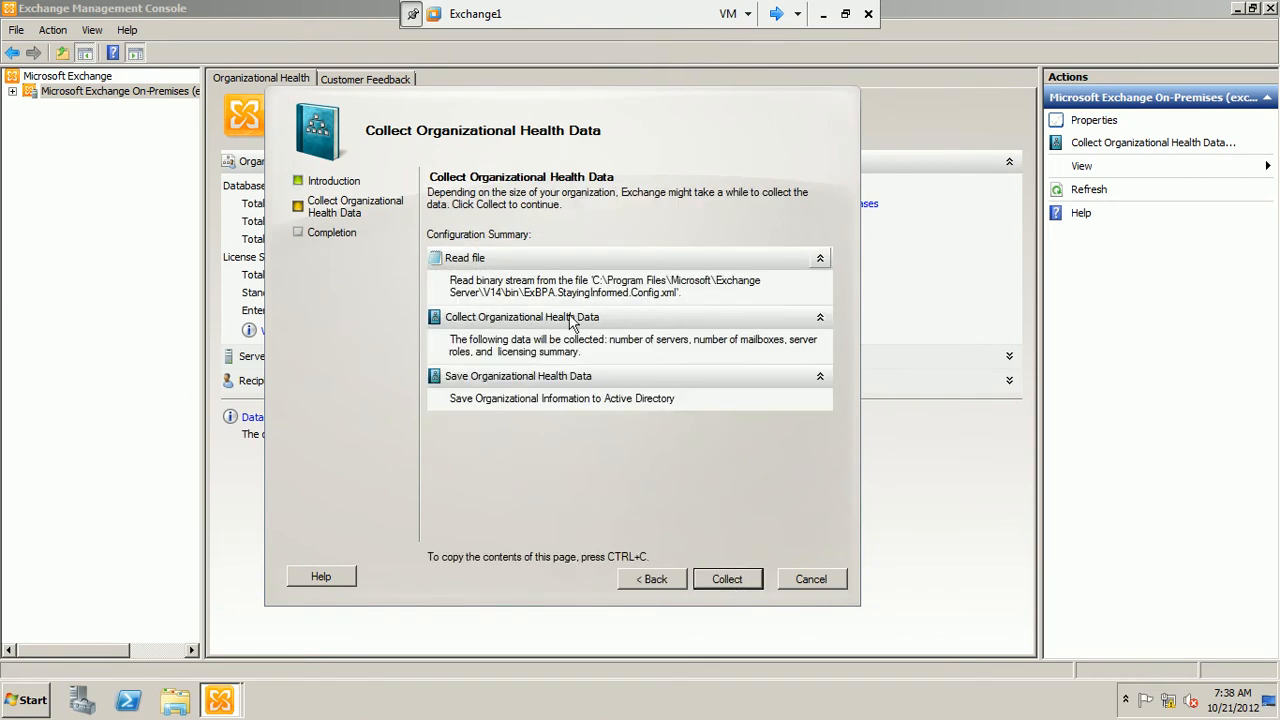
left_click(820, 318)
left_click(820, 318)
left_click(716, 582)
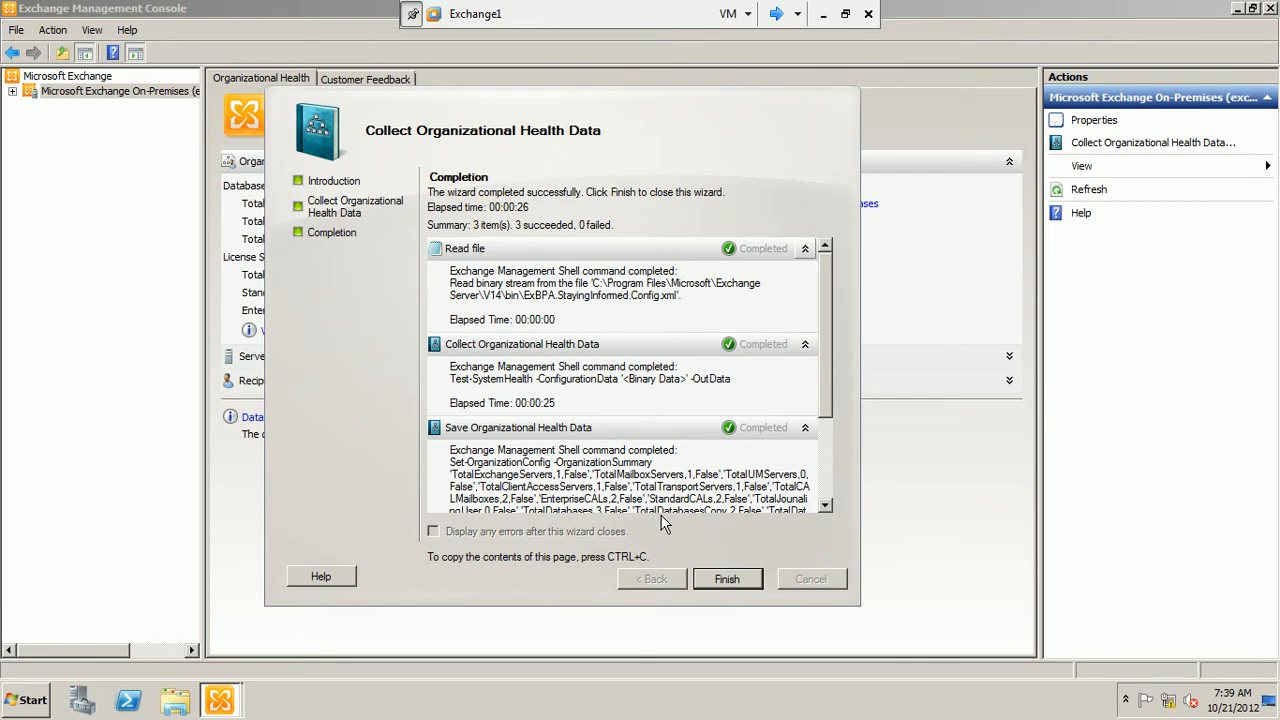
left_click(722, 580)
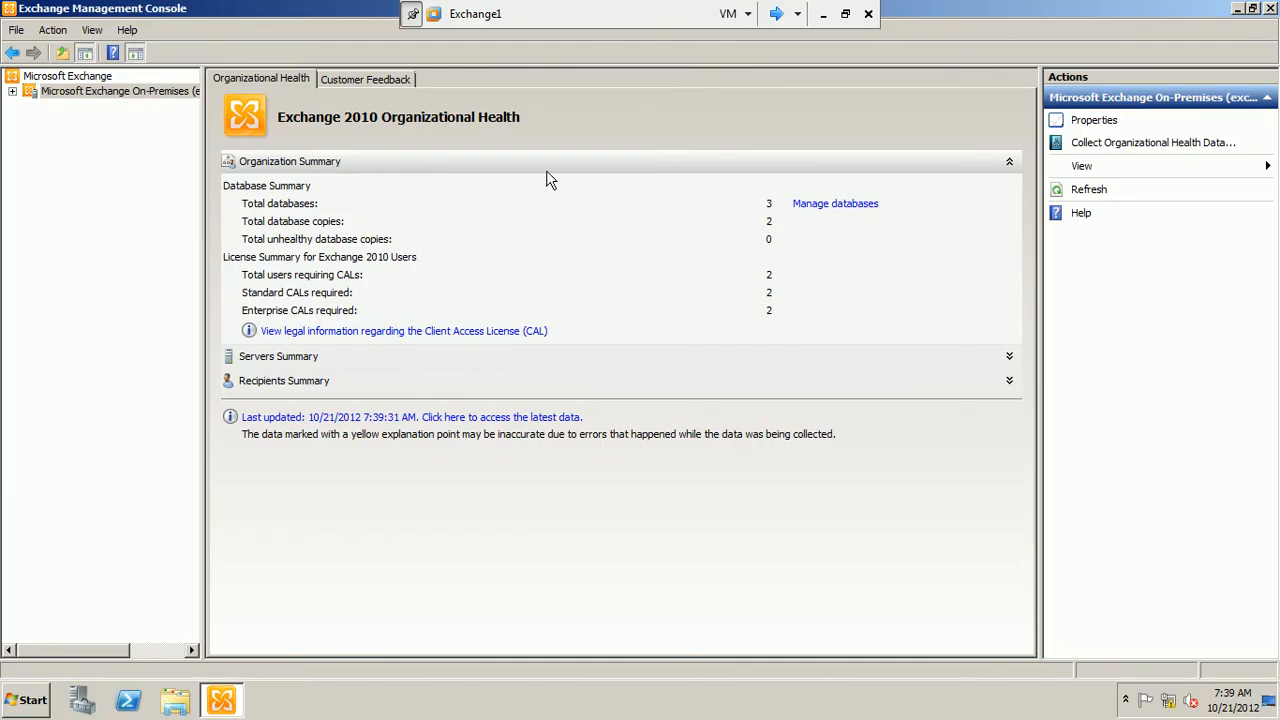
Expand the Servers Summary and Recipients Summary and review the organizational health figures
left_click(1009, 357)
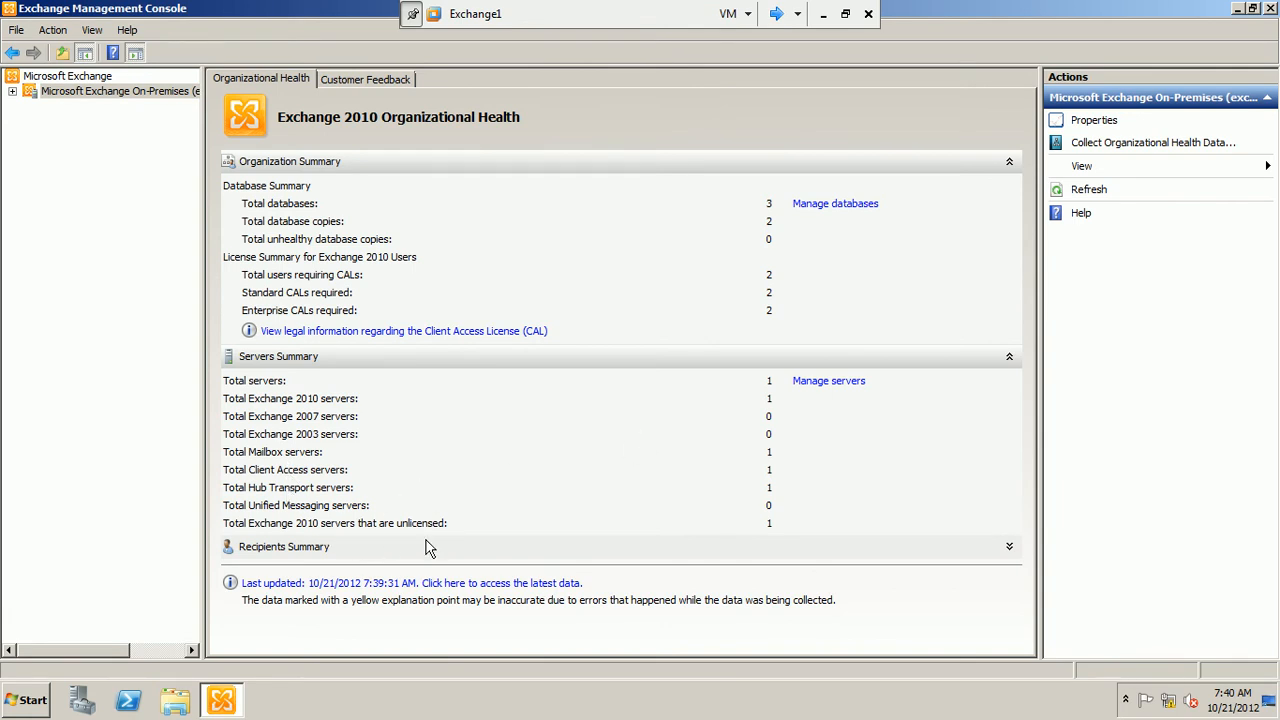
left_click(1009, 547)
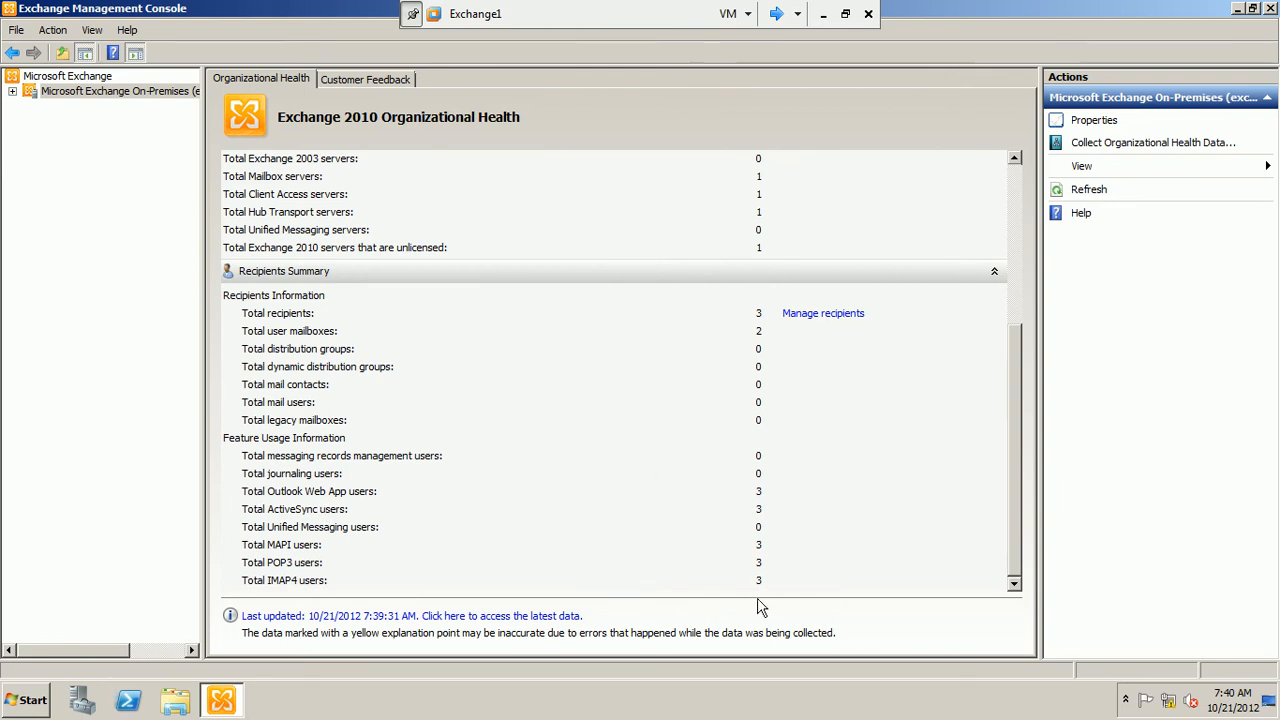
left_click_drag(1010, 484, 1034, 390)
left_click_drag(1040, 308, 1024, 246)
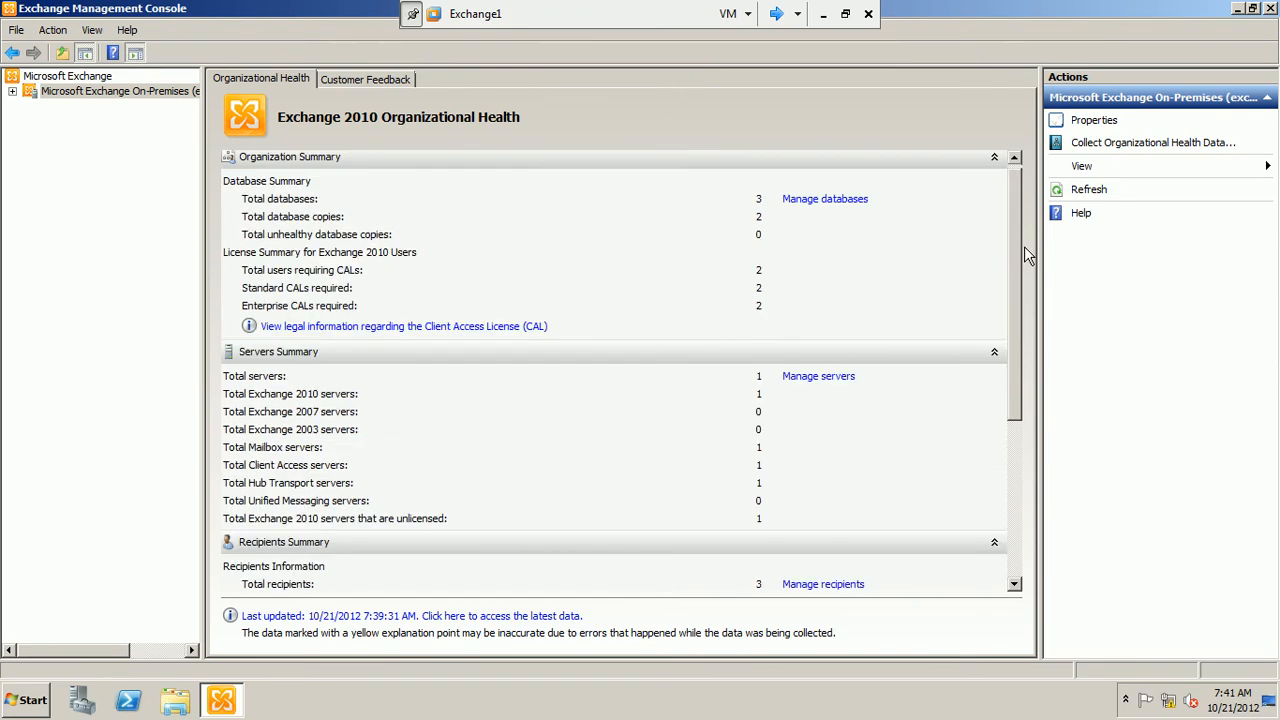
scroll(1016, 355, "down", 3)
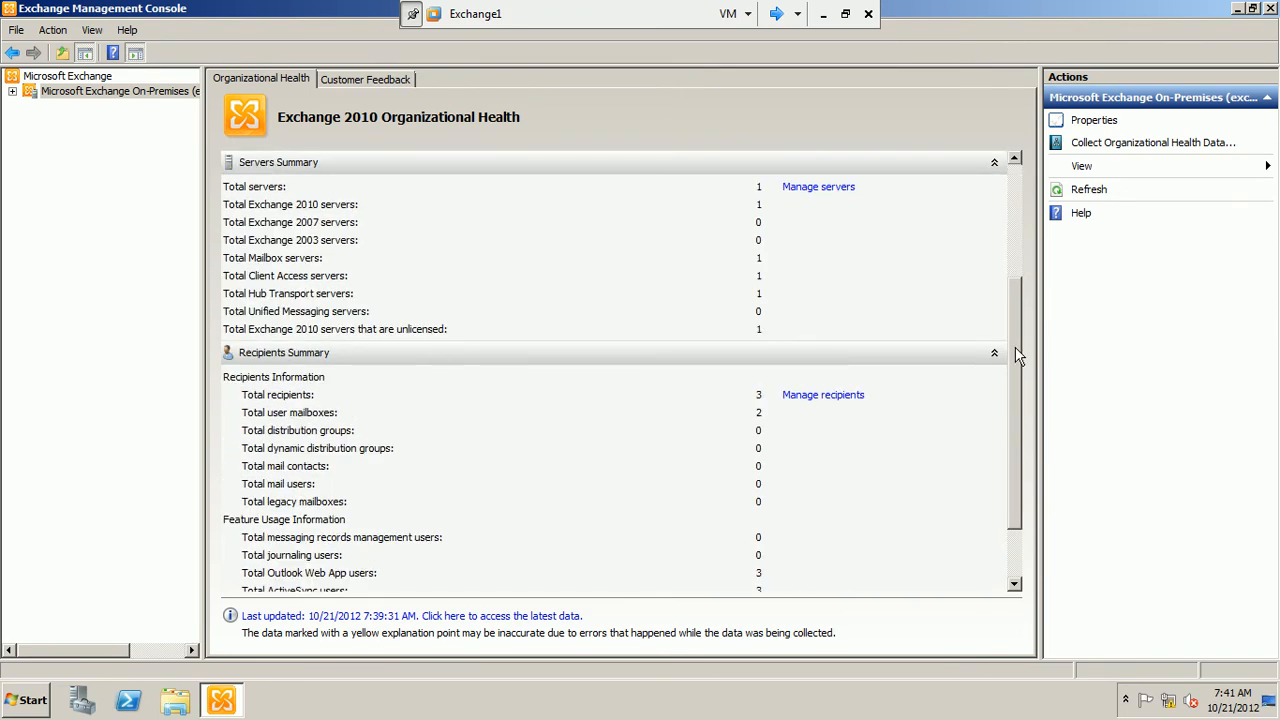
Expand the on-premises Organization, Server and Recipient Configuration nodes, and open the organization-level Mailbox node
left_click(12, 91)
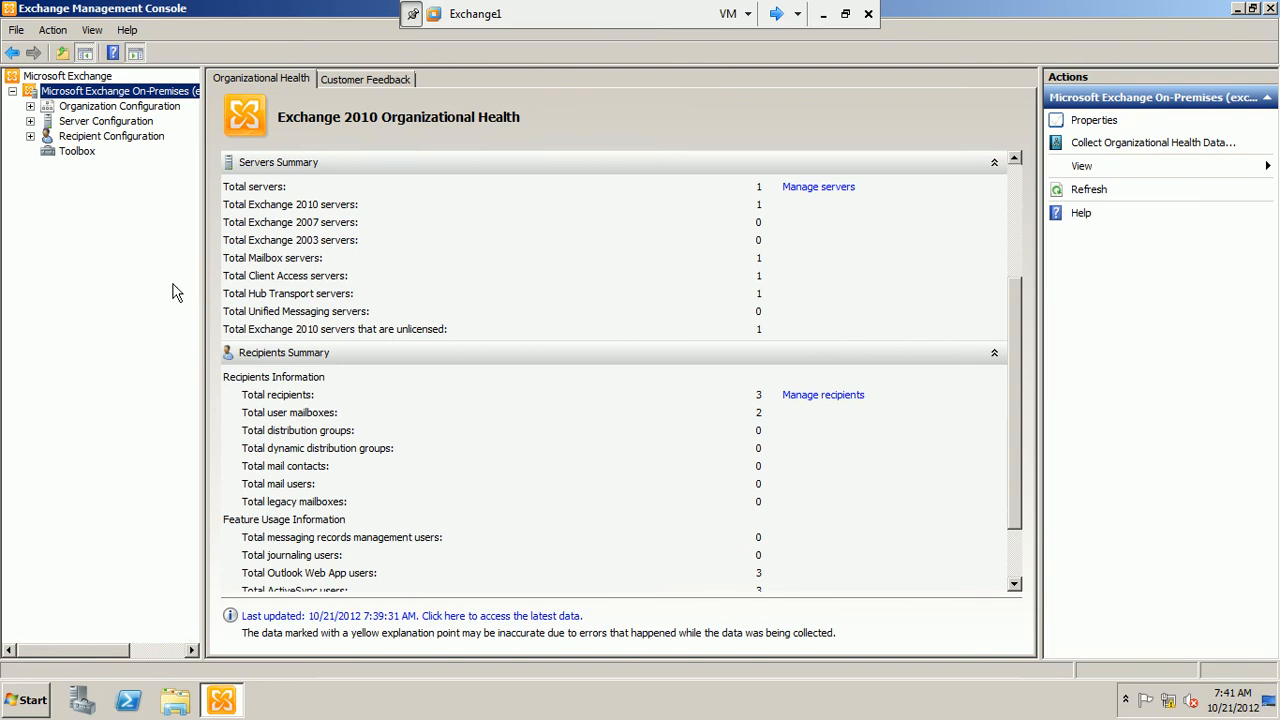
left_click(31, 106)
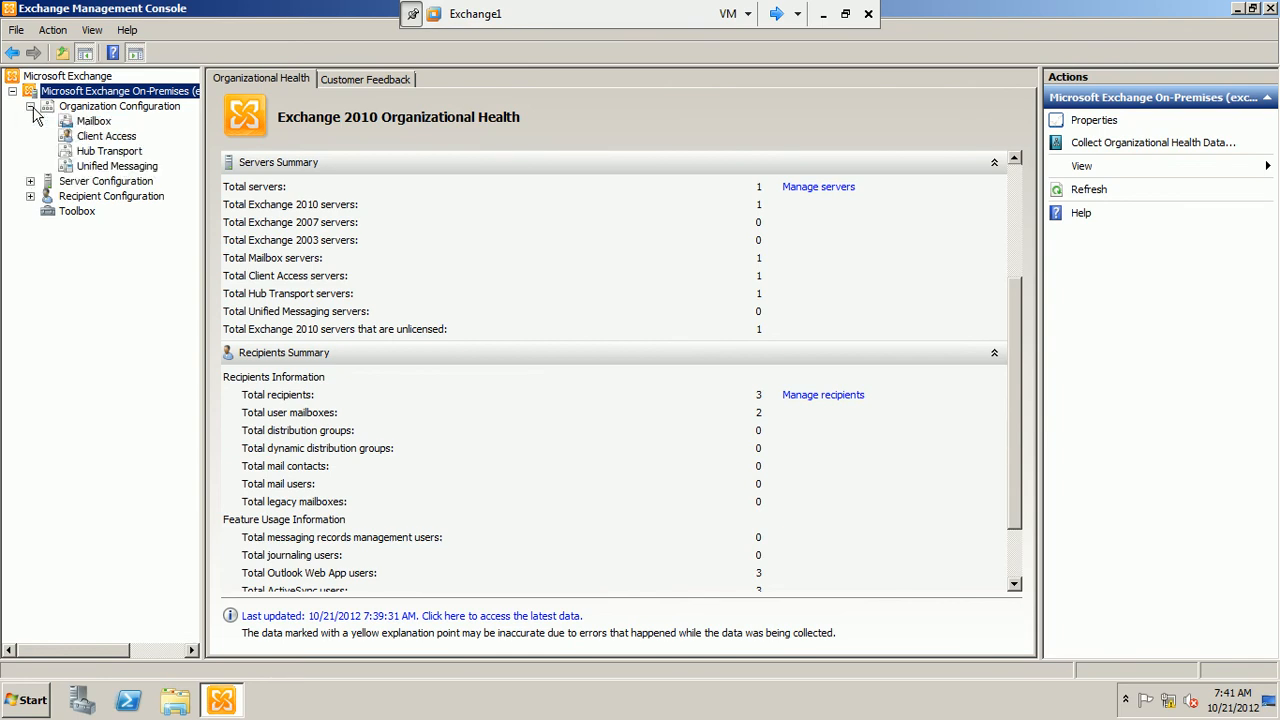
left_click(95, 122)
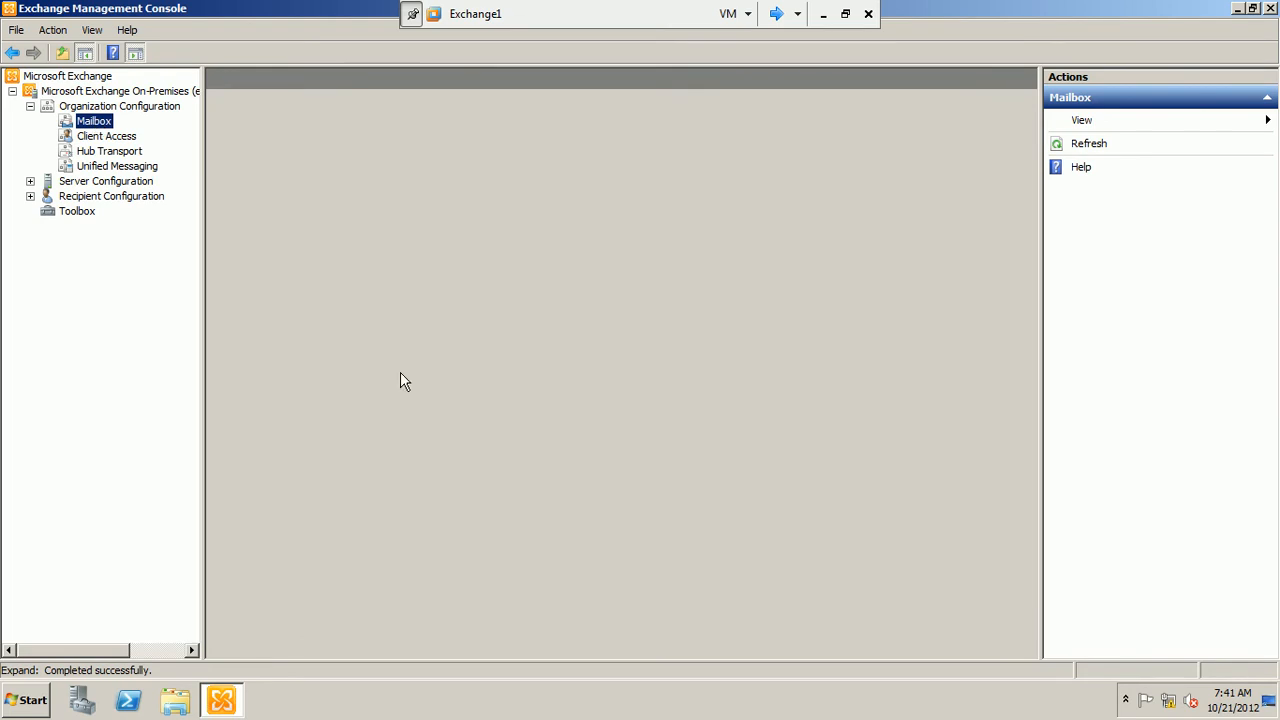
left_click(30, 182)
left_click(30, 257)
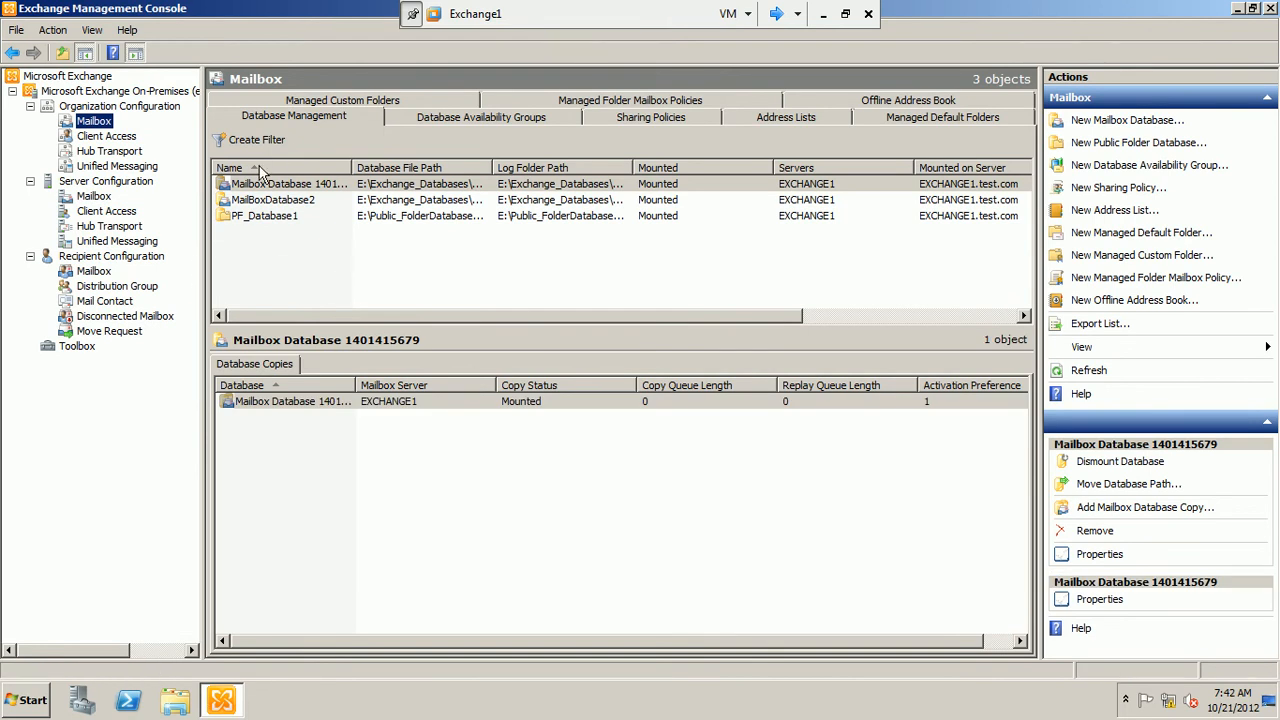
Show the organization-level mailbox databases, select MailBoxDatabase2 and widen the Name column to fit the full database names
left_click(166, 108)
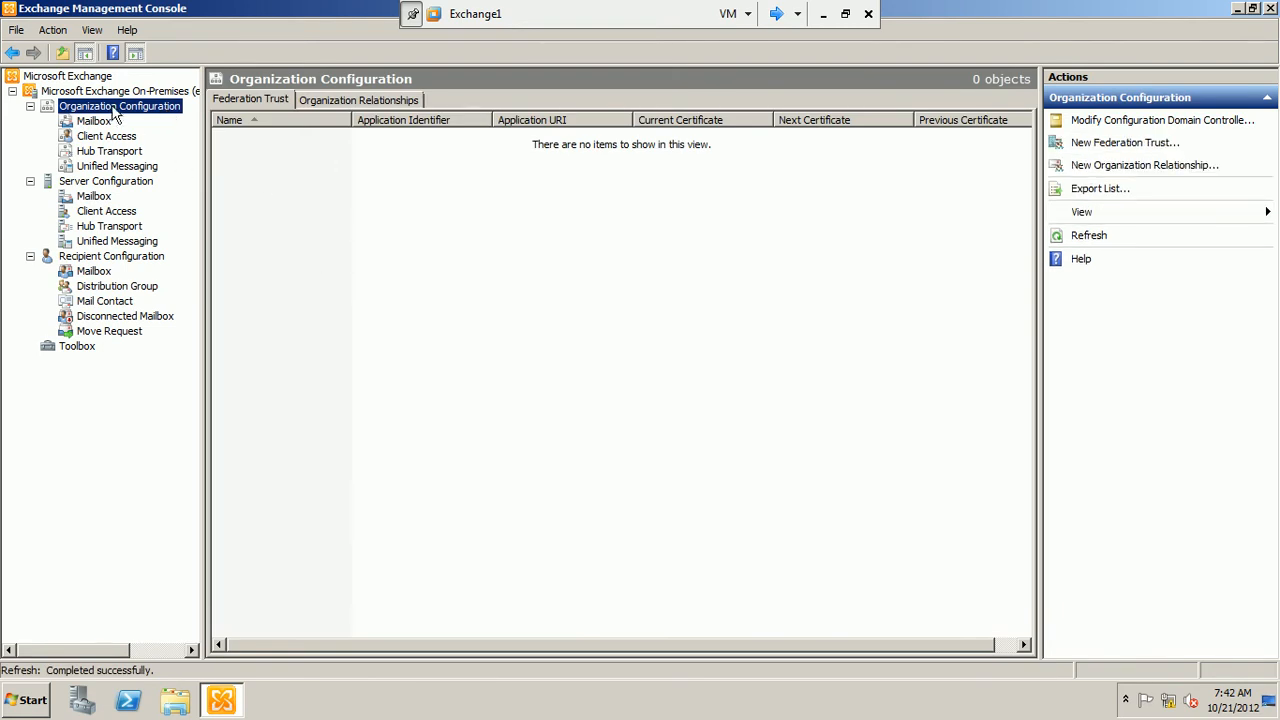
left_click(112, 122)
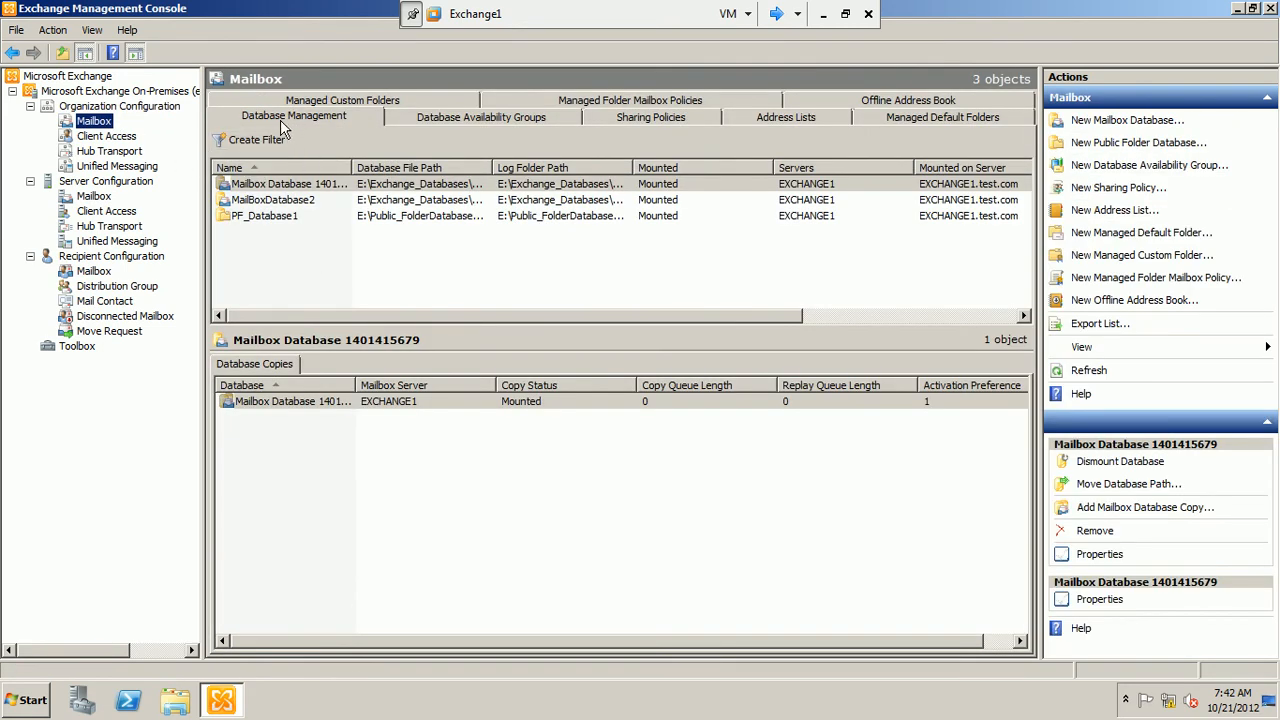
left_click(281, 201)
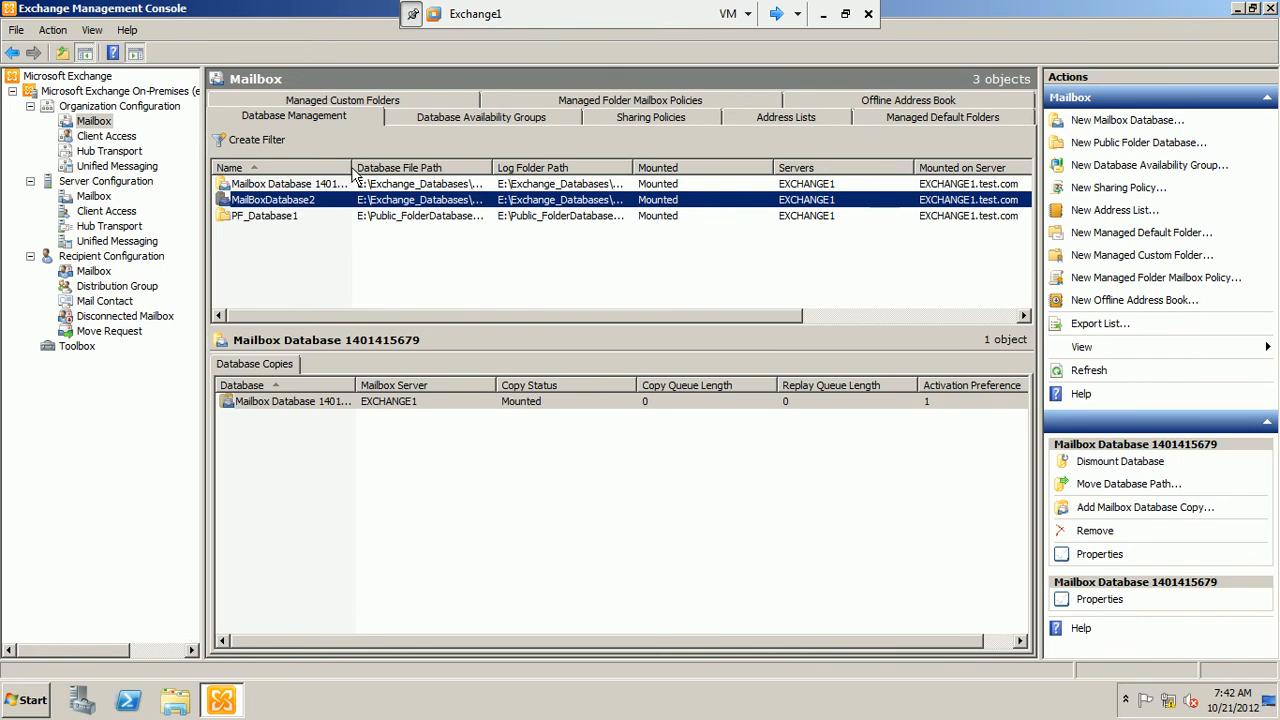
left_click_drag(352, 167, 418, 167)
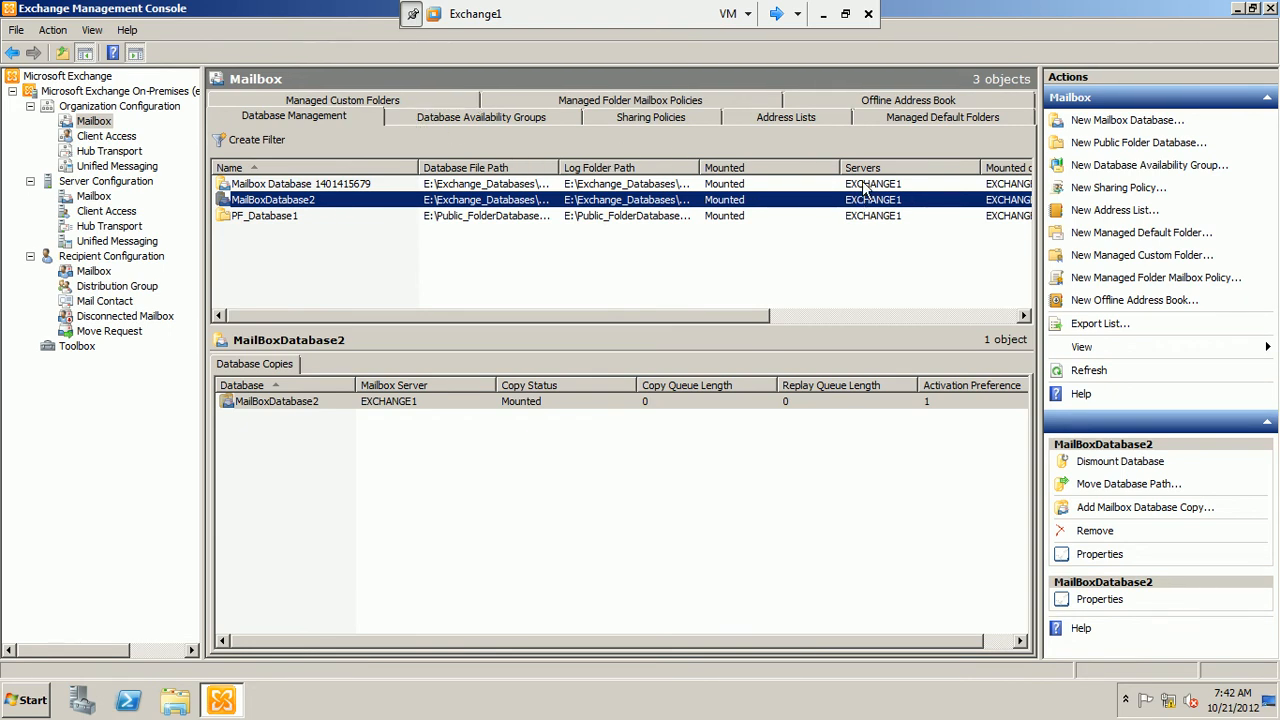
Show the organization's address lists and open the All Contacts list for editing
left_click(810, 119)
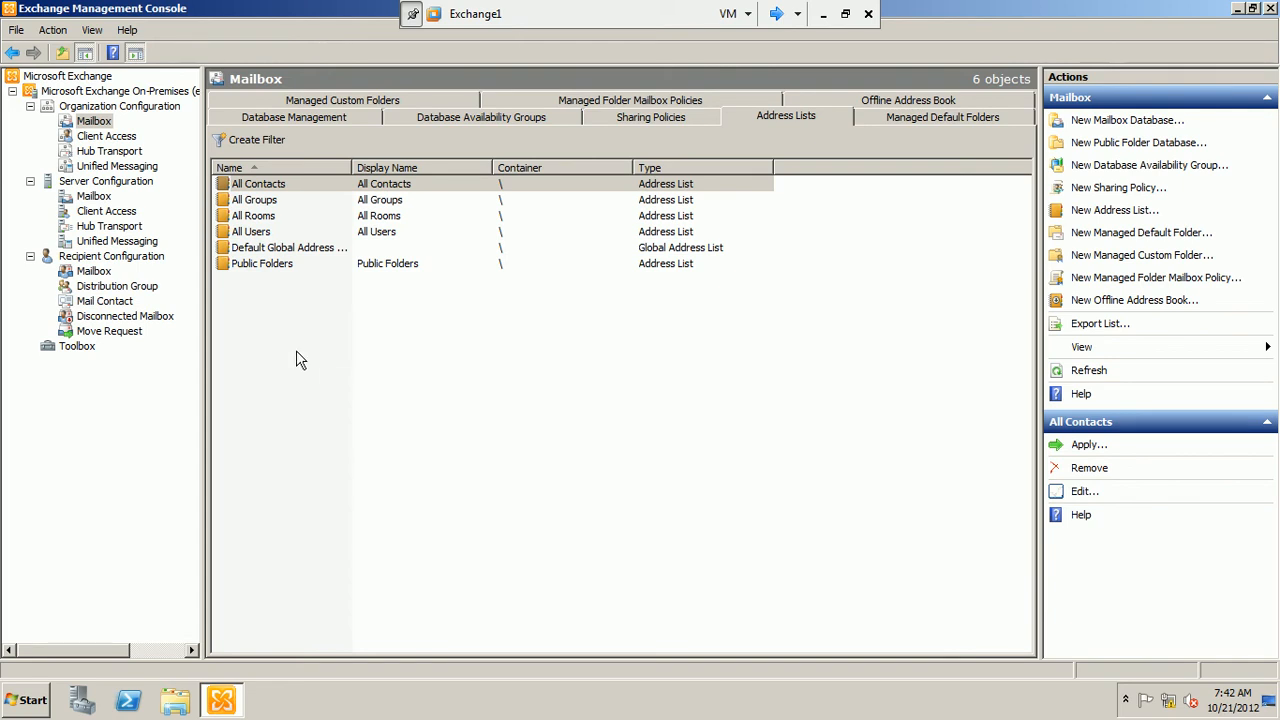
left_click(243, 268)
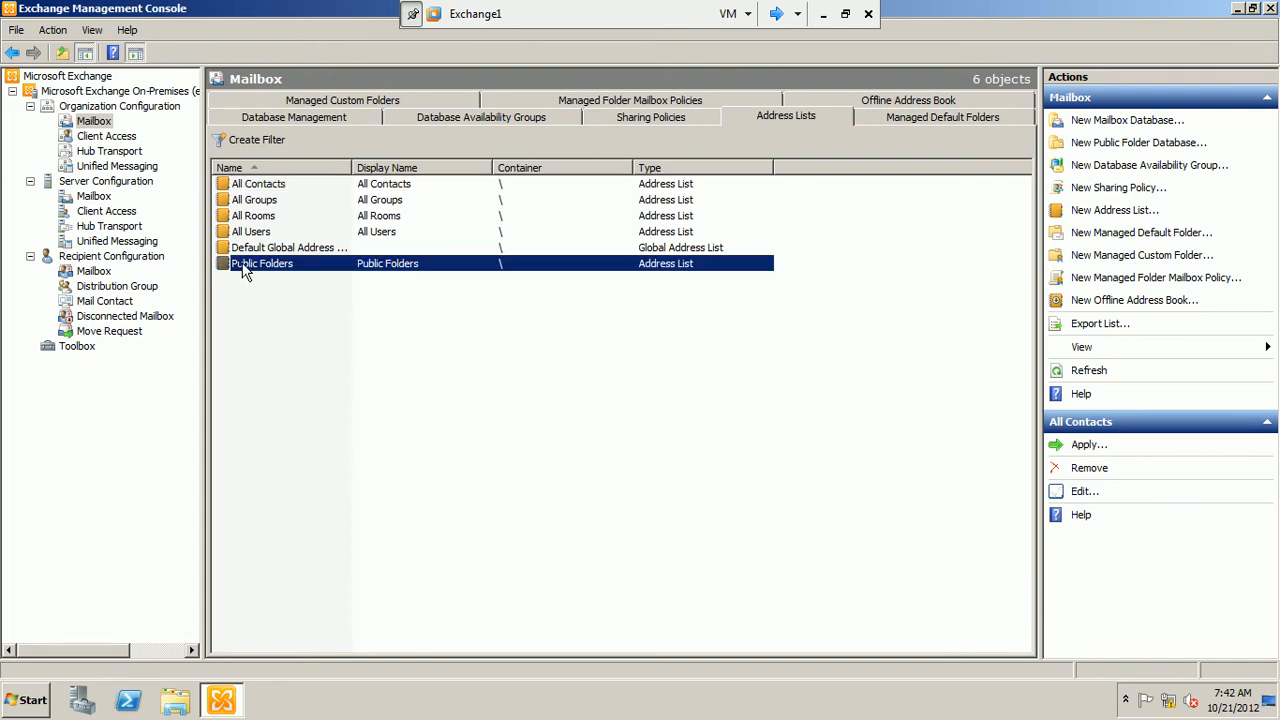
left_click(270, 186)
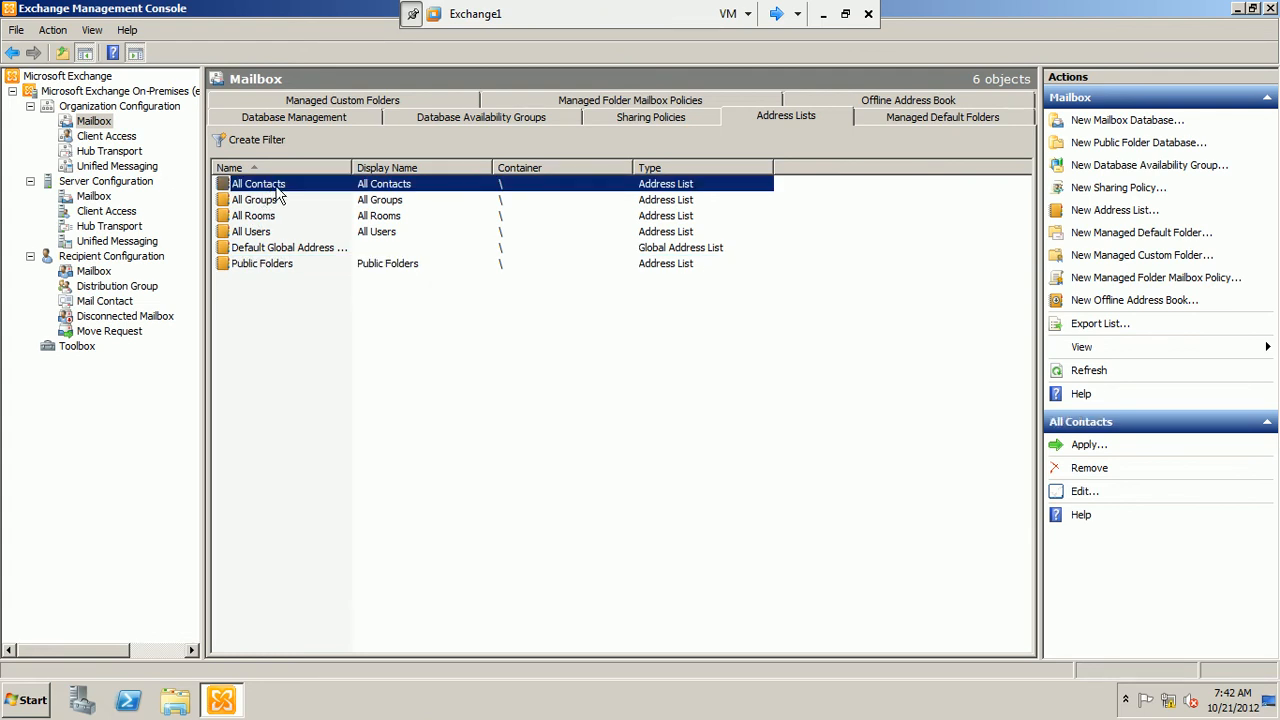
right_click(279, 193)
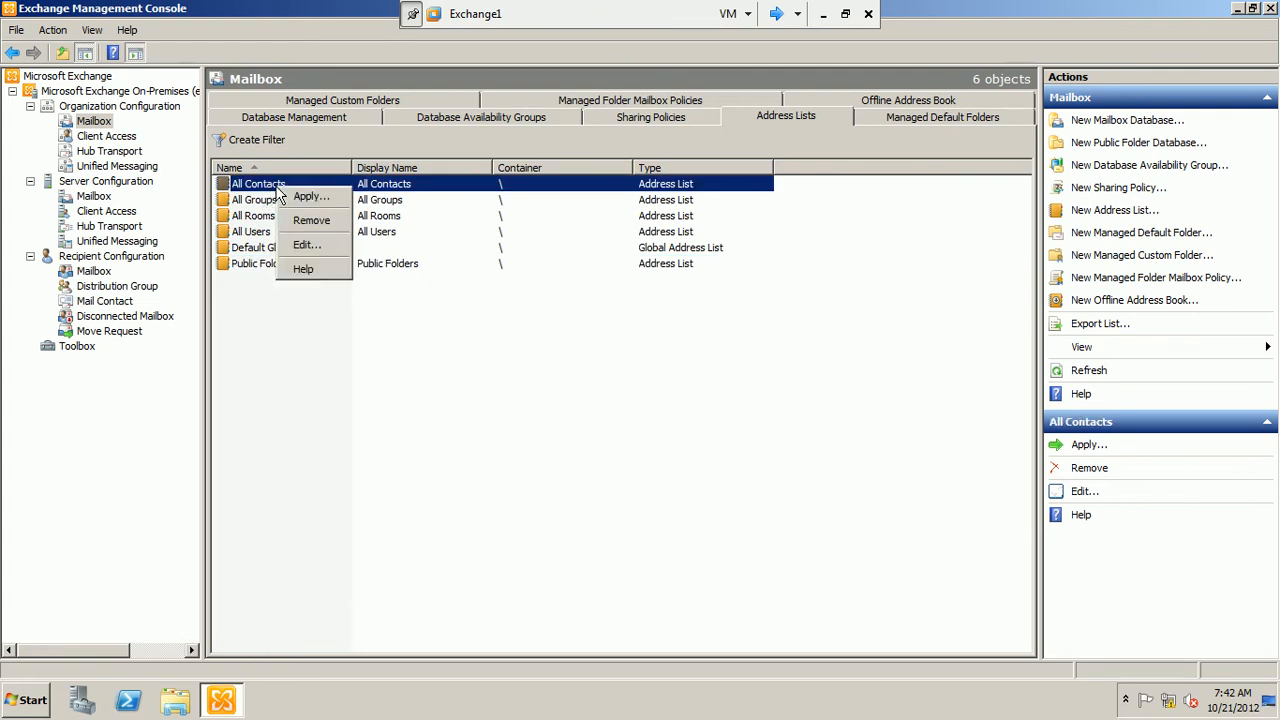
left_click(298, 249)
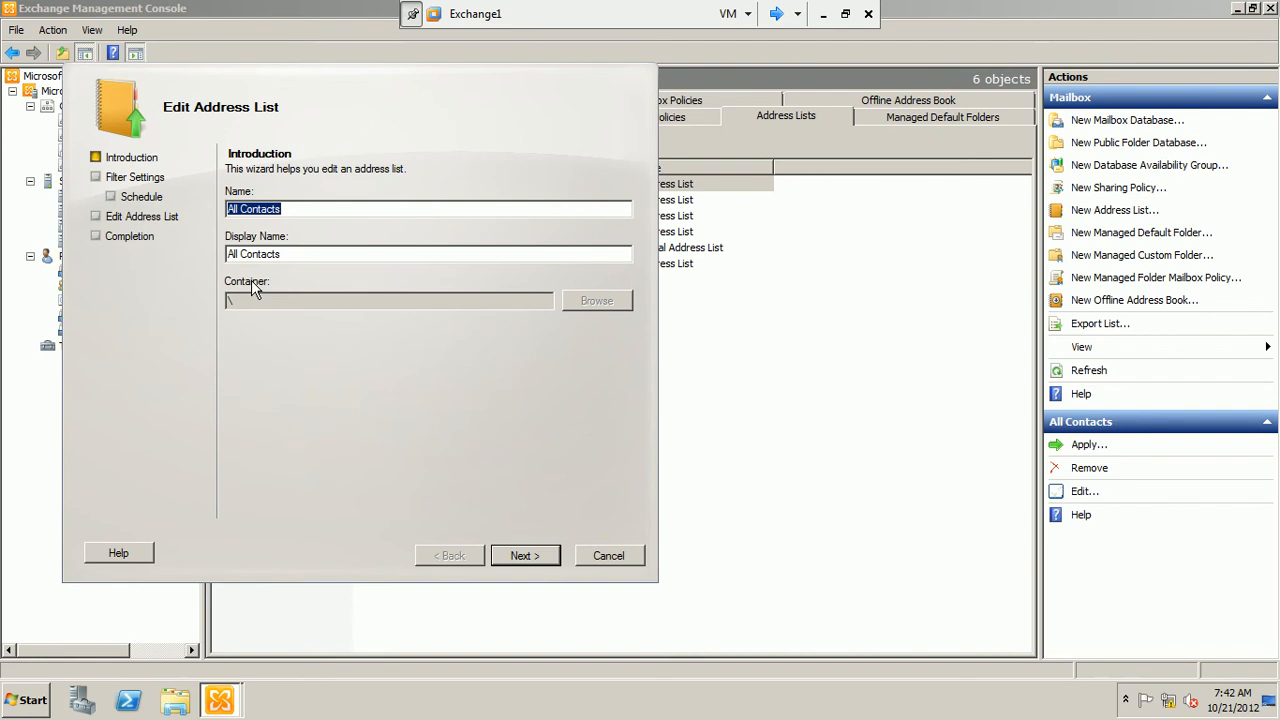
Review the All Contacts filter settings, available organizational units, schedule options and configuration summary, and leave the wizard without applying the edit
left_click(521, 557)
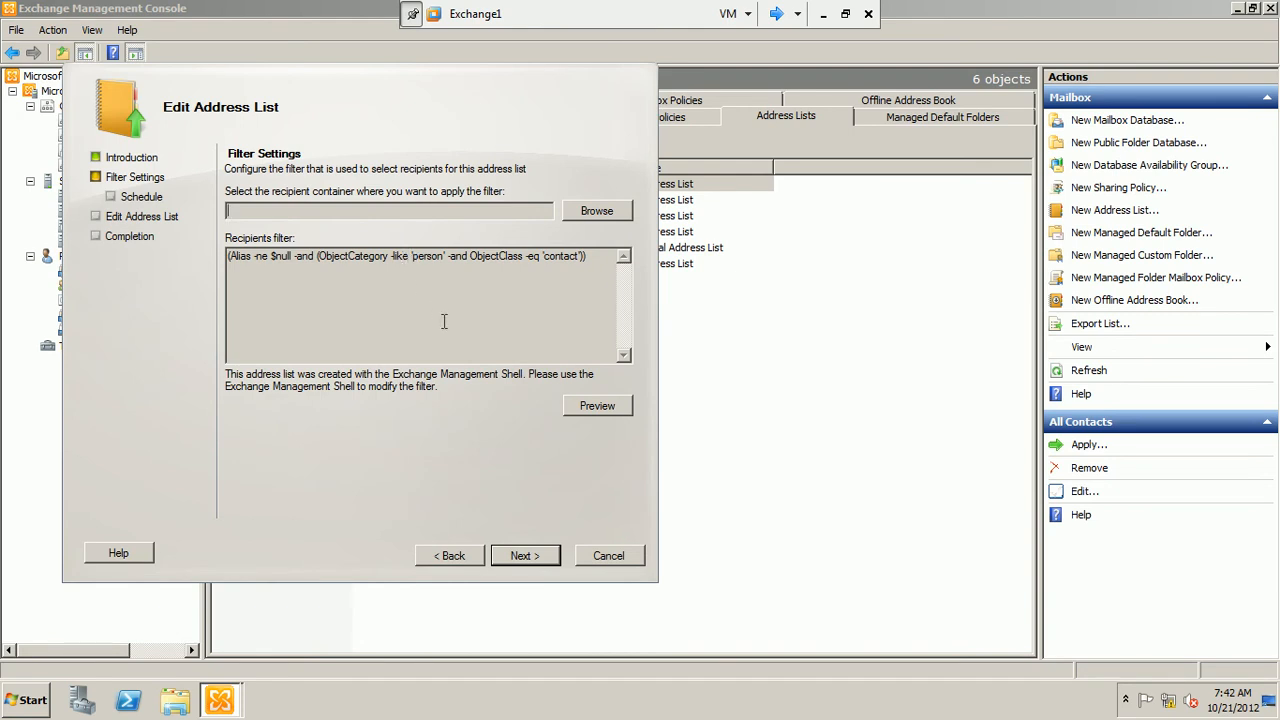
left_click(596, 211)
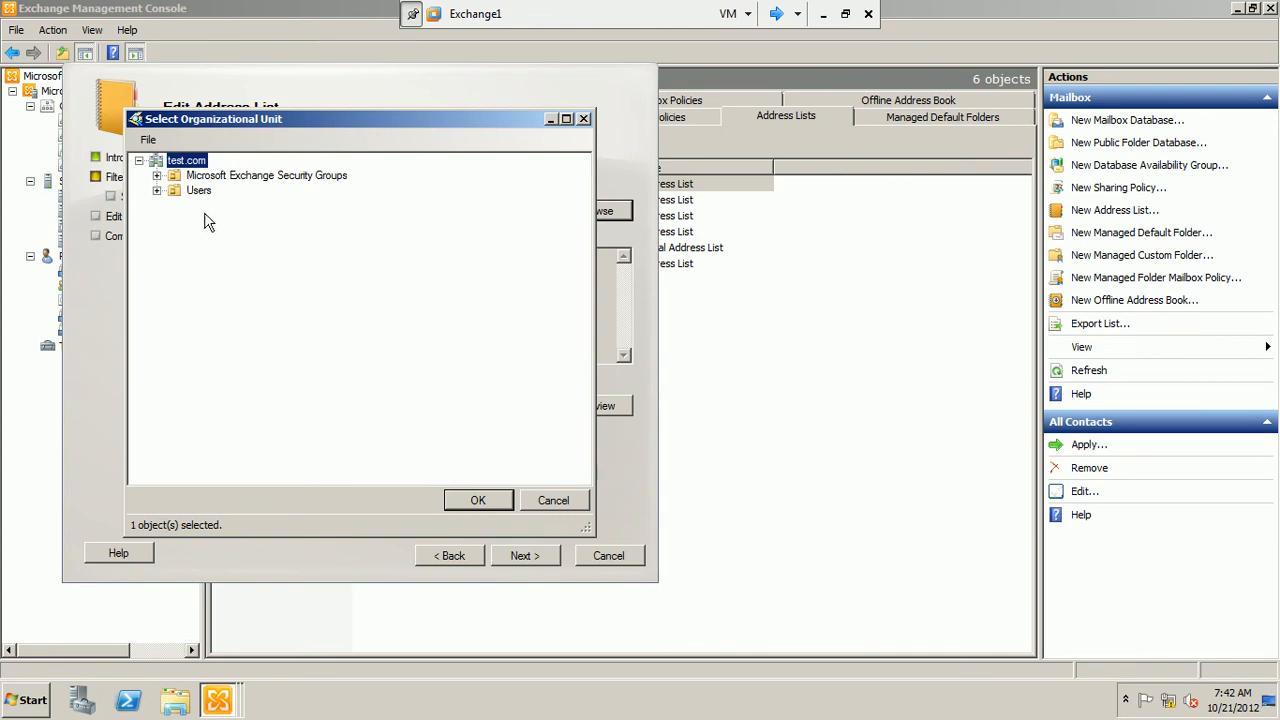
left_click(574, 504)
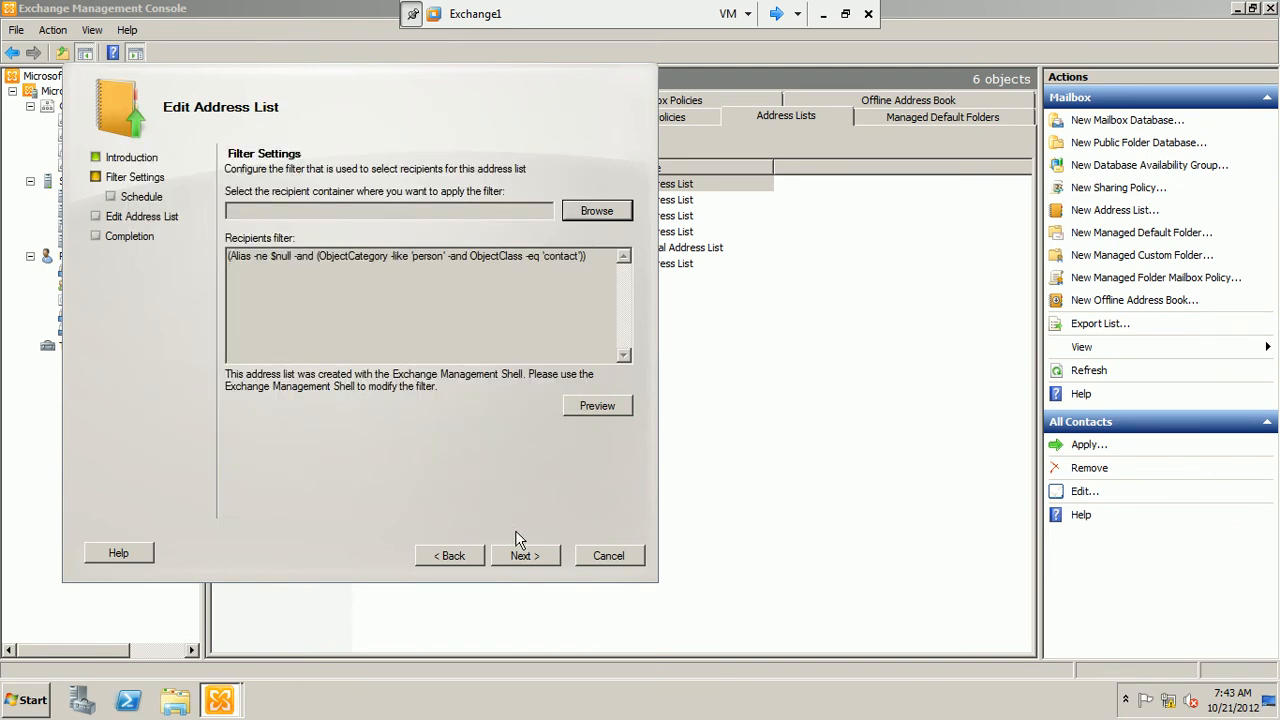
left_click(527, 560)
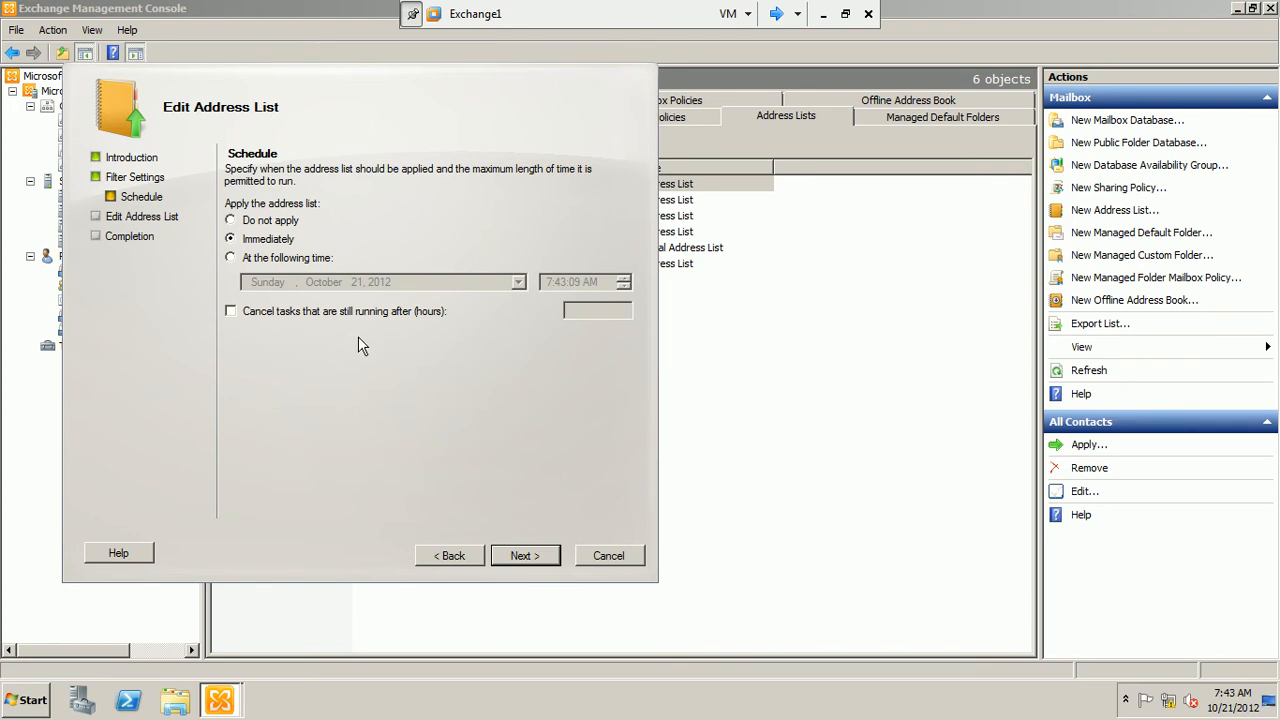
left_click(520, 556)
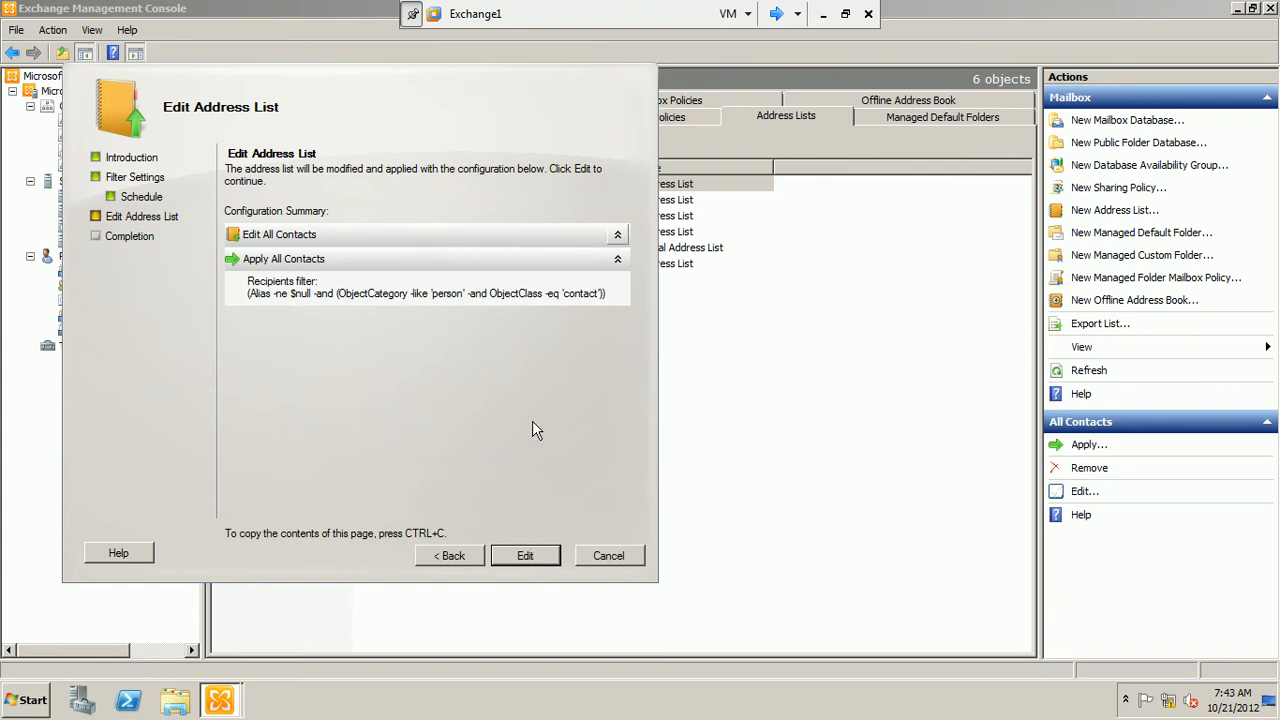
left_click(611, 555)
Start a new address list named "my new address list", check the available parent containers and keep the root container
left_click(390, 357)
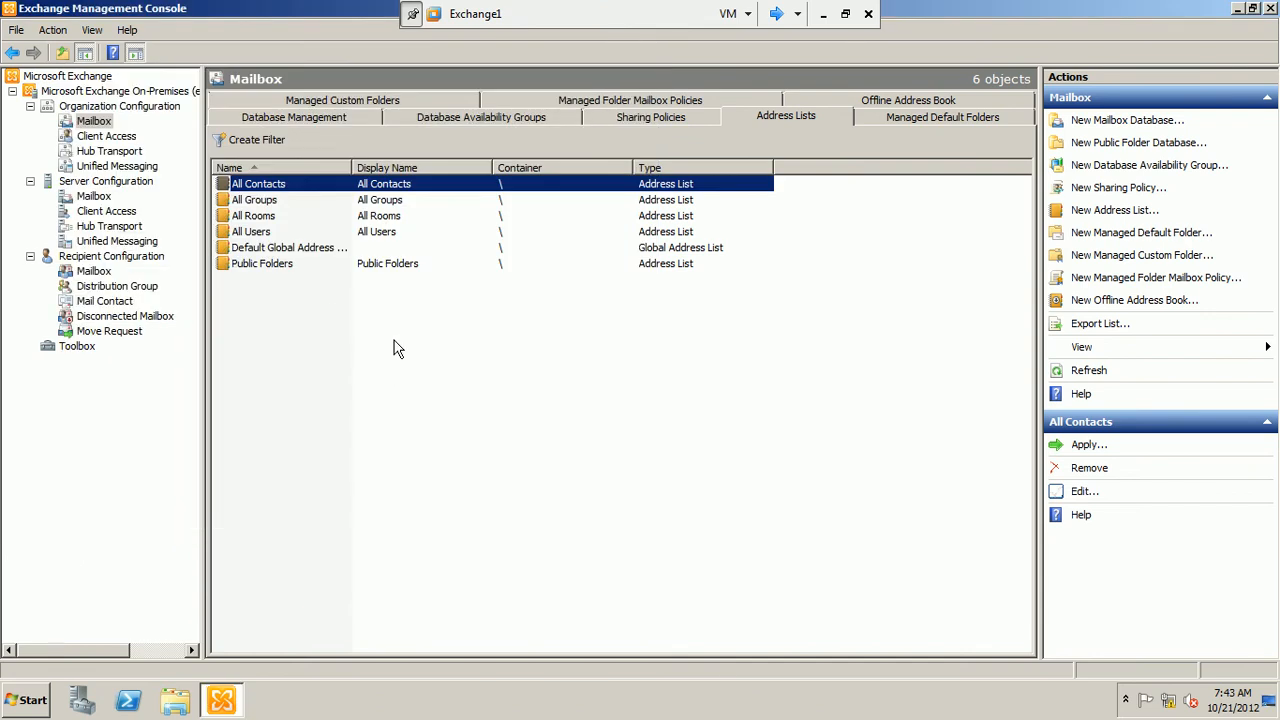
right_click(393, 347)
left_click(409, 356)
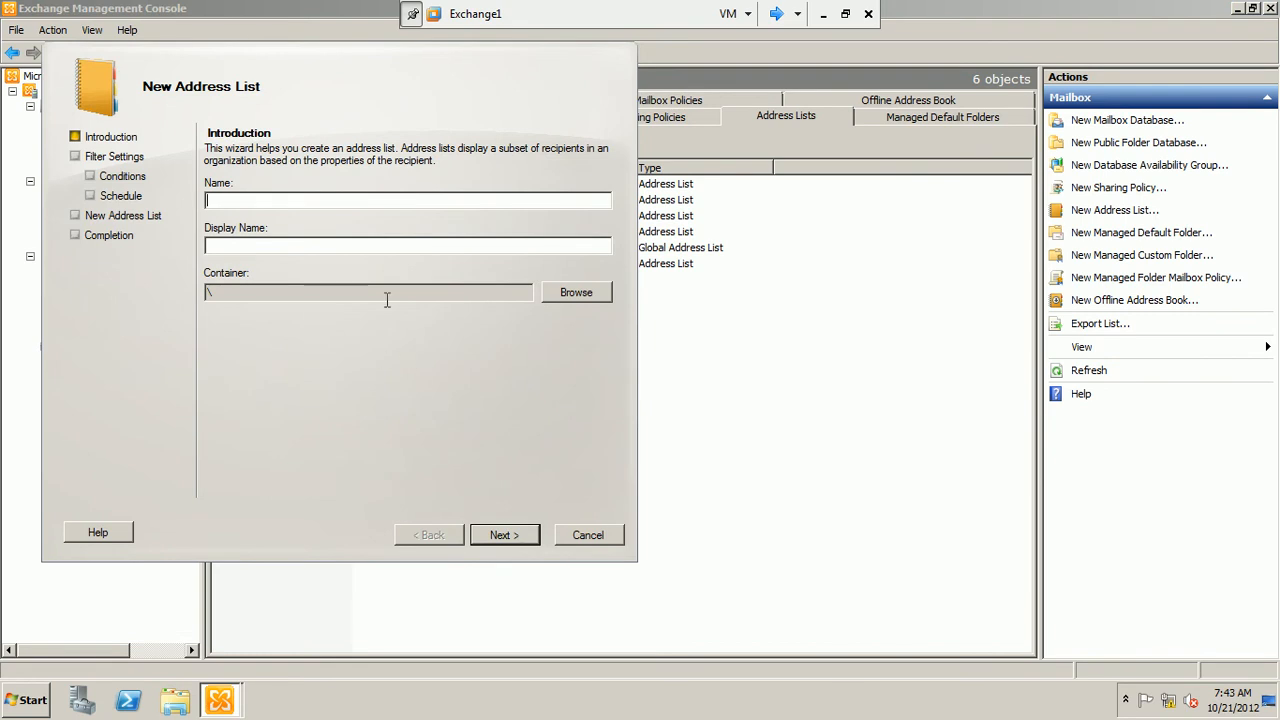
type("my new address list")
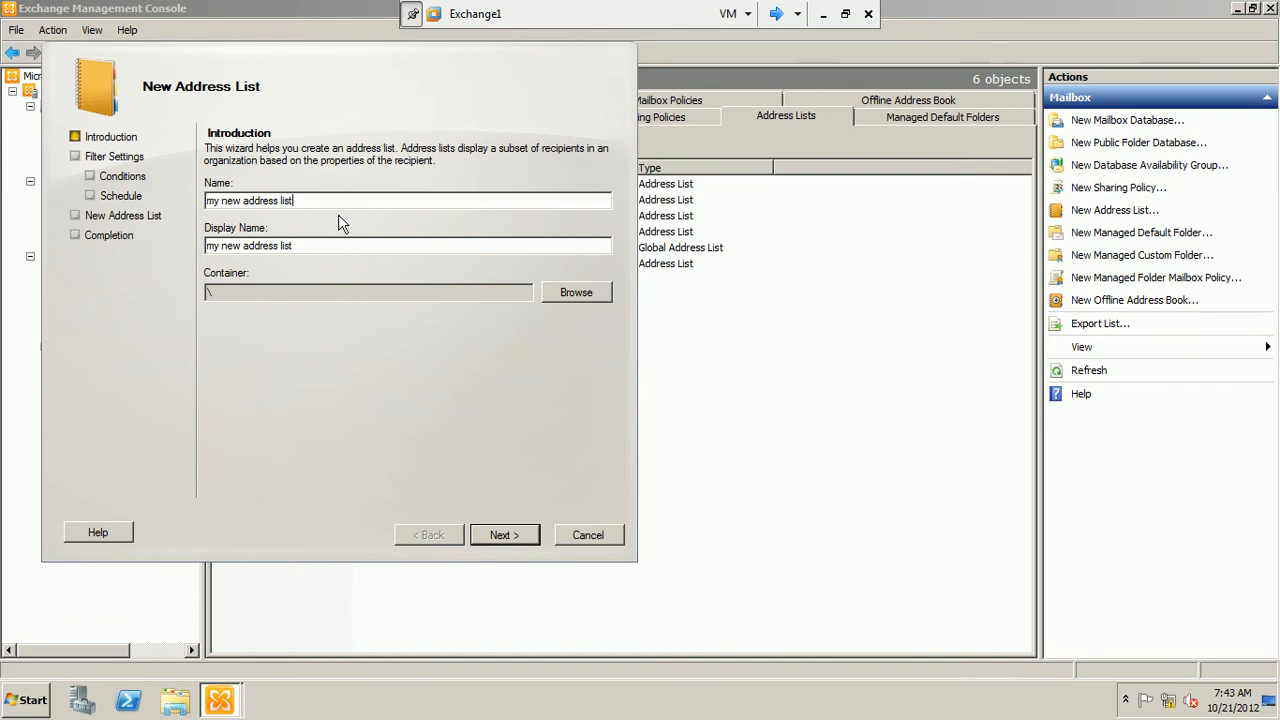
left_click(561, 299)
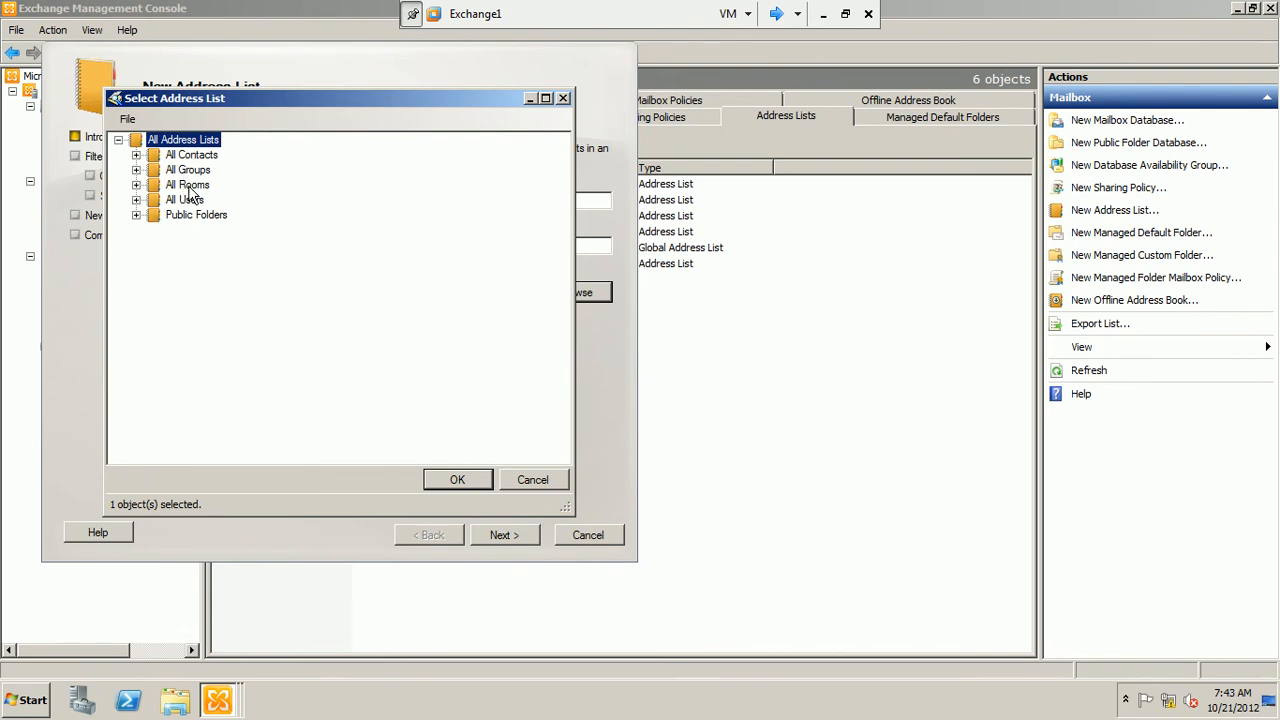
left_click(522, 481)
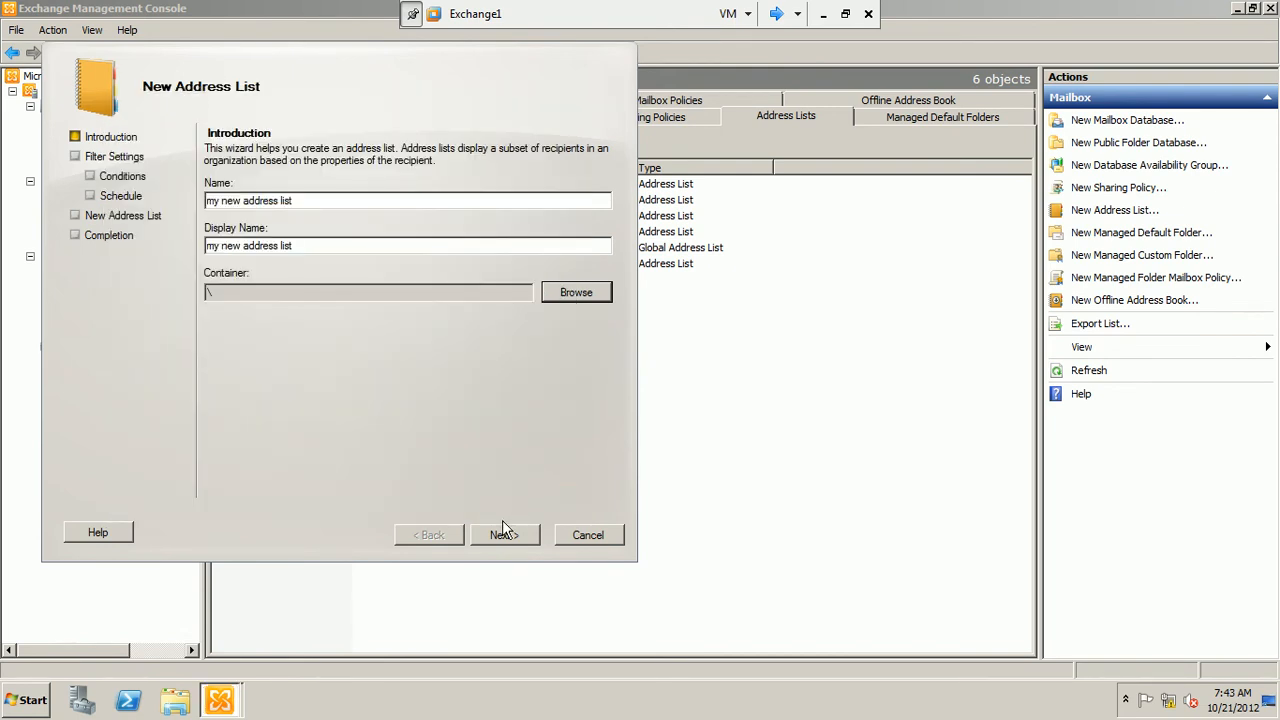
left_click(505, 535)
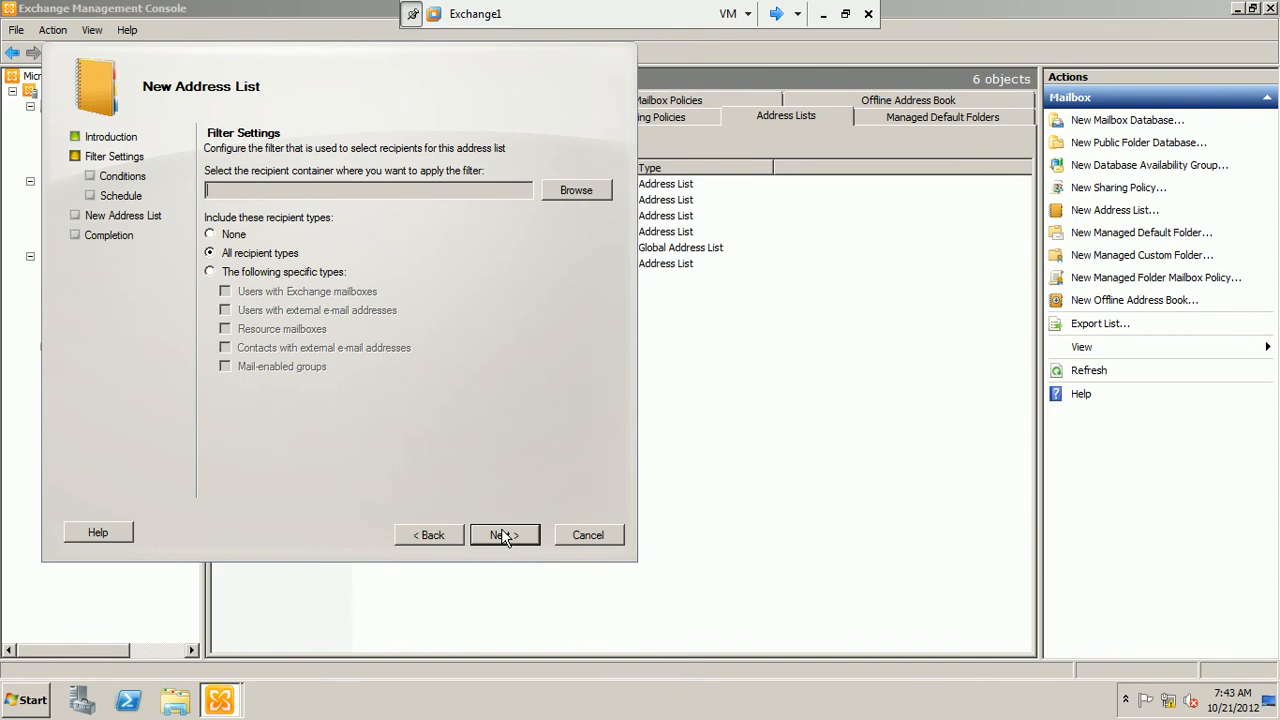
Set the new address list's filter to all recipient types within the test.com/Users container
left_click(263, 276)
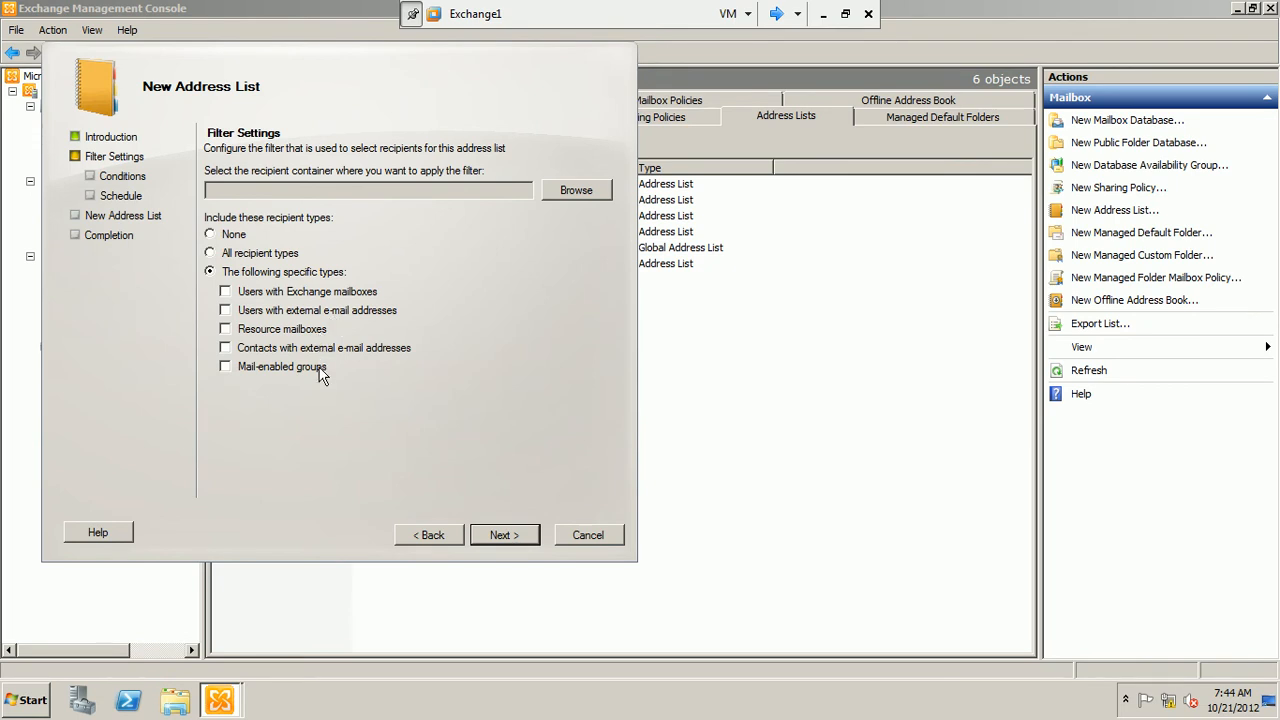
left_click(226, 253)
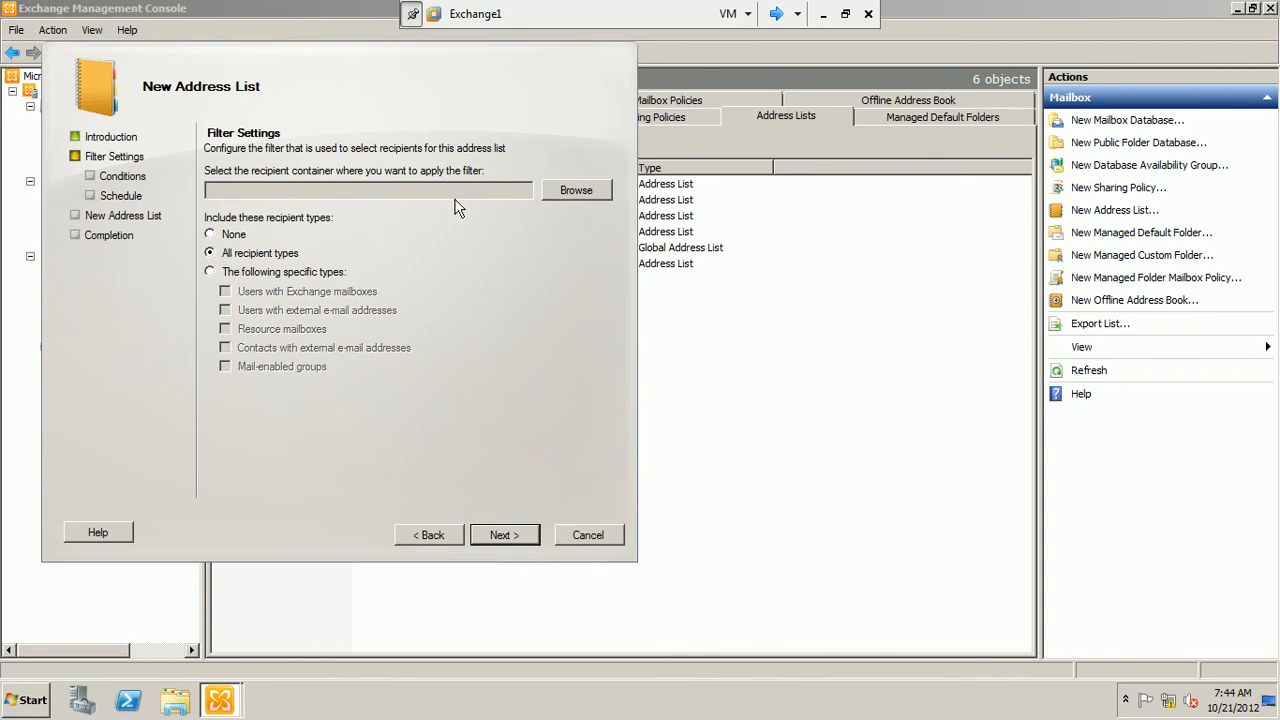
left_click(592, 196)
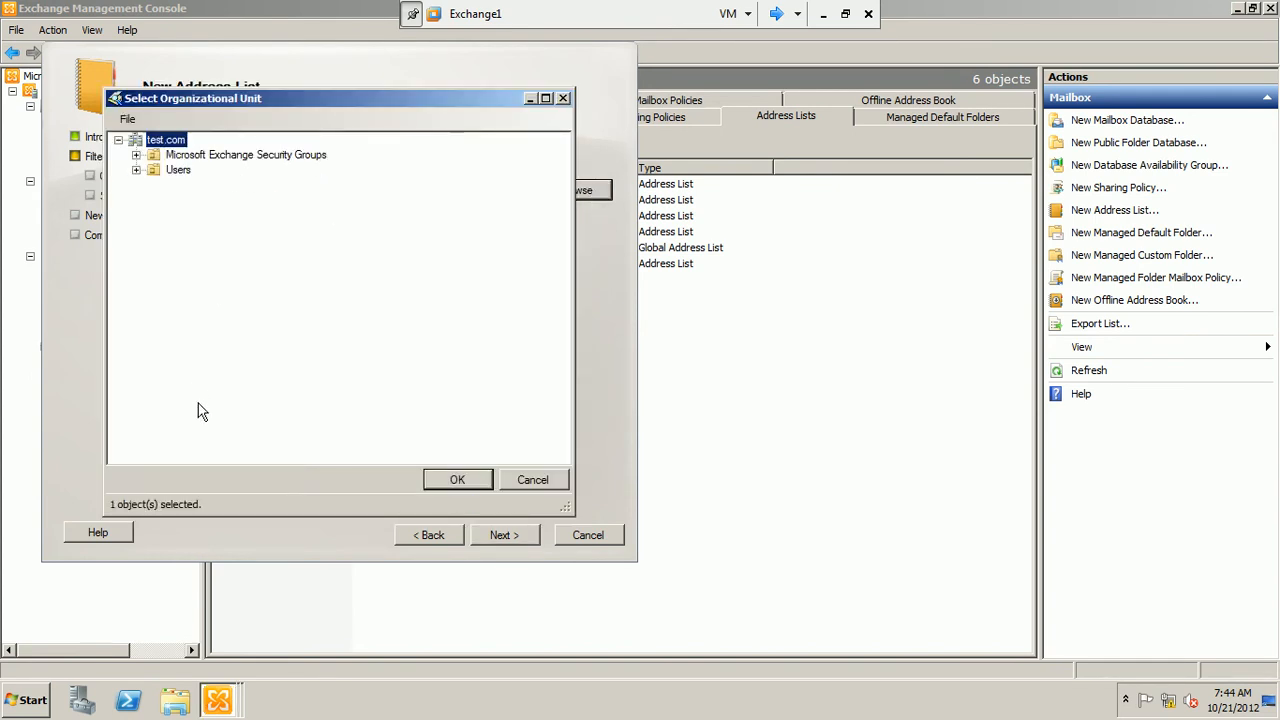
left_click(166, 157)
left_click(172, 172)
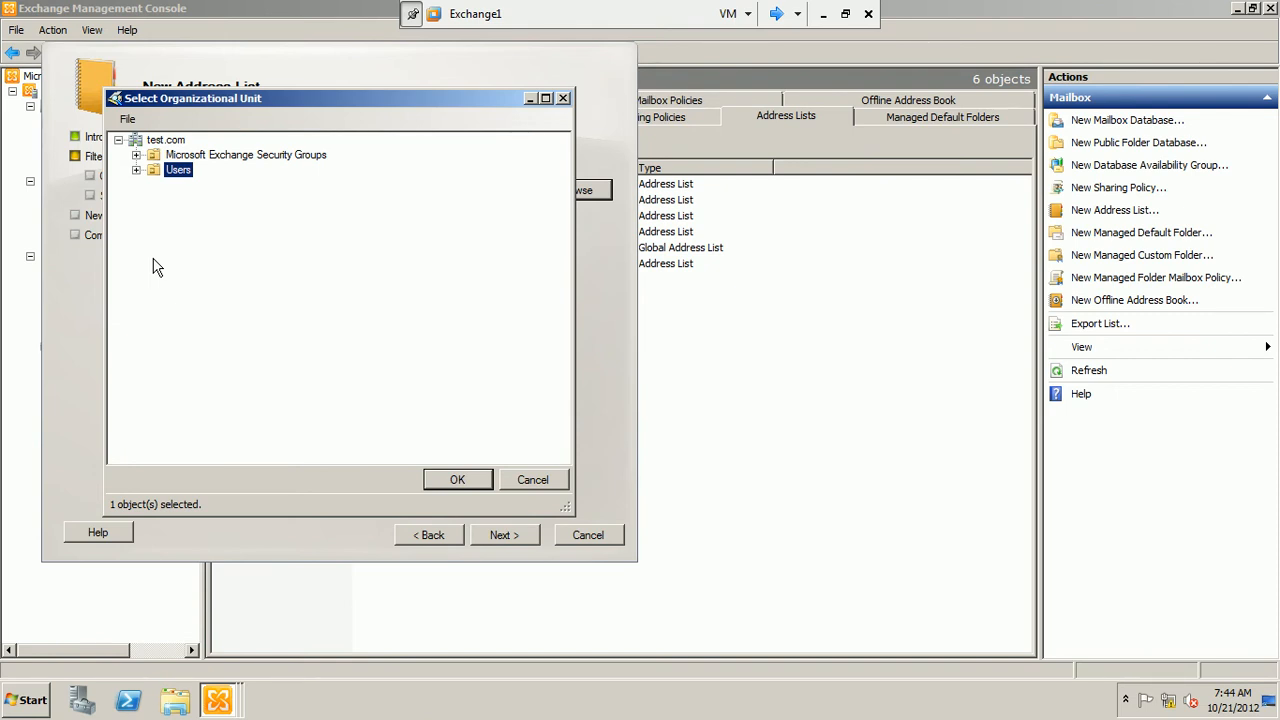
left_click(473, 485)
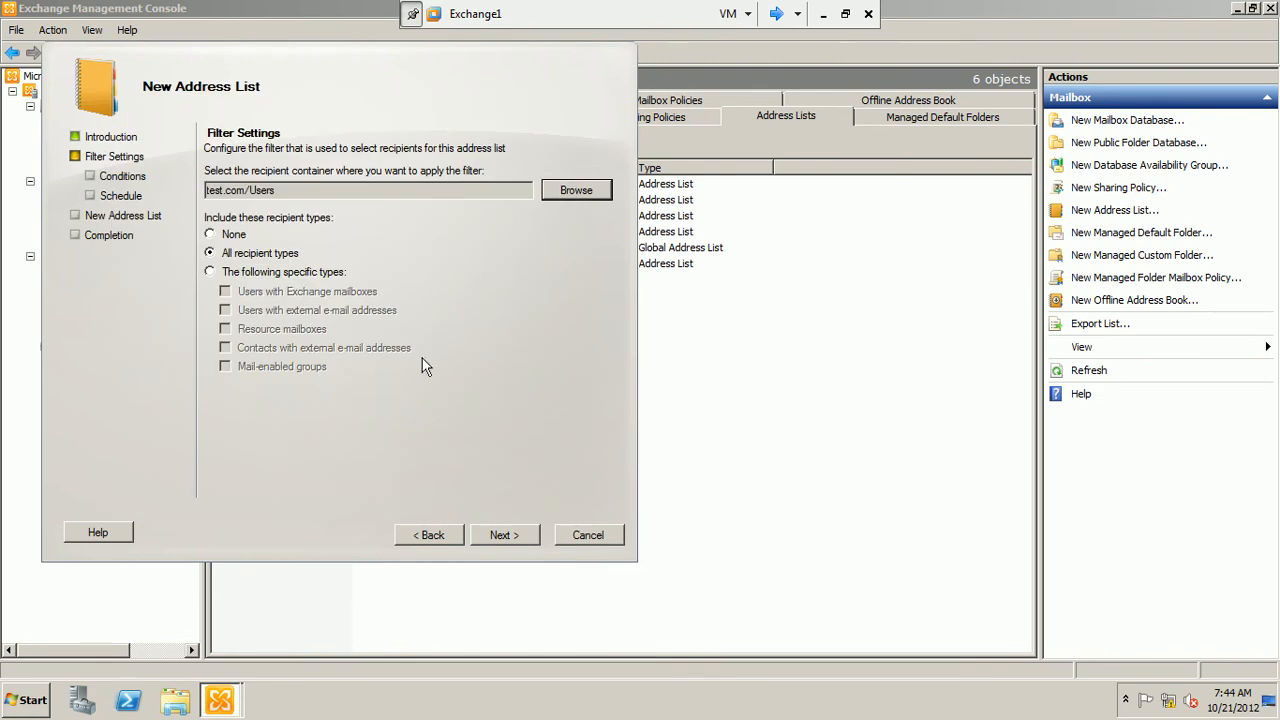
left_click(526, 540)
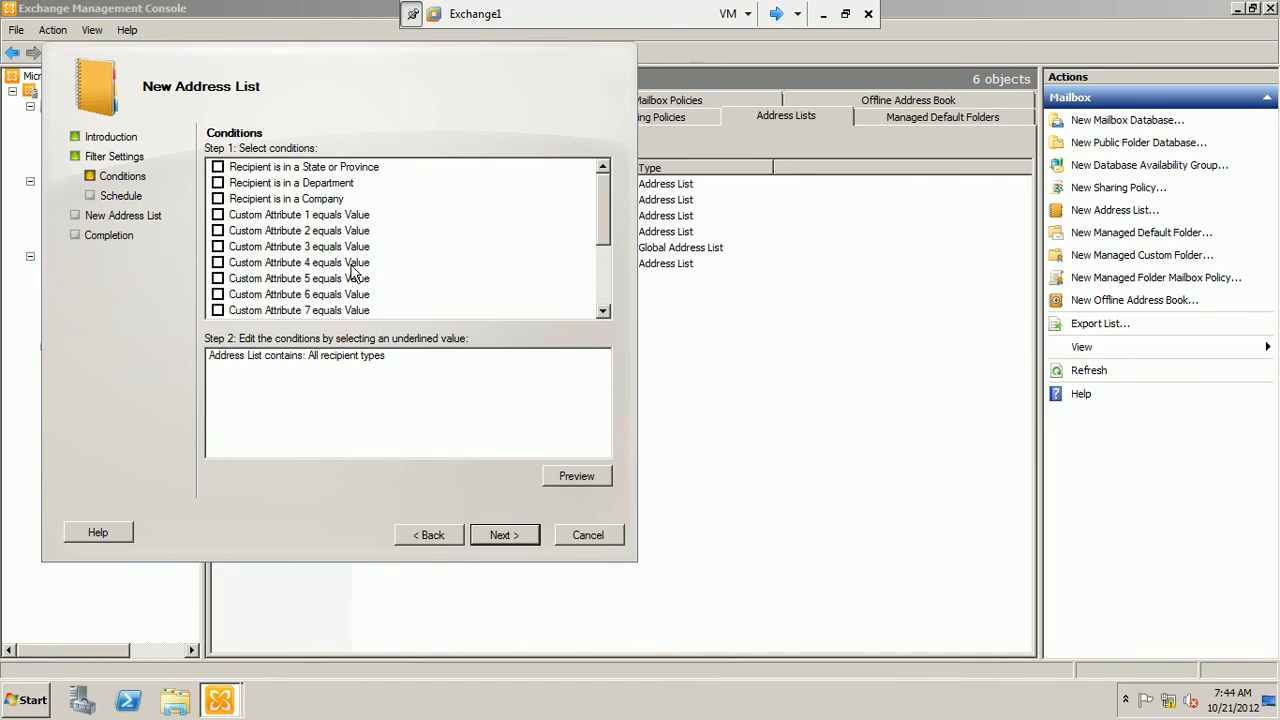
Add a condition limiting the address list to recipients in the State or Province RWD
left_click(305, 215)
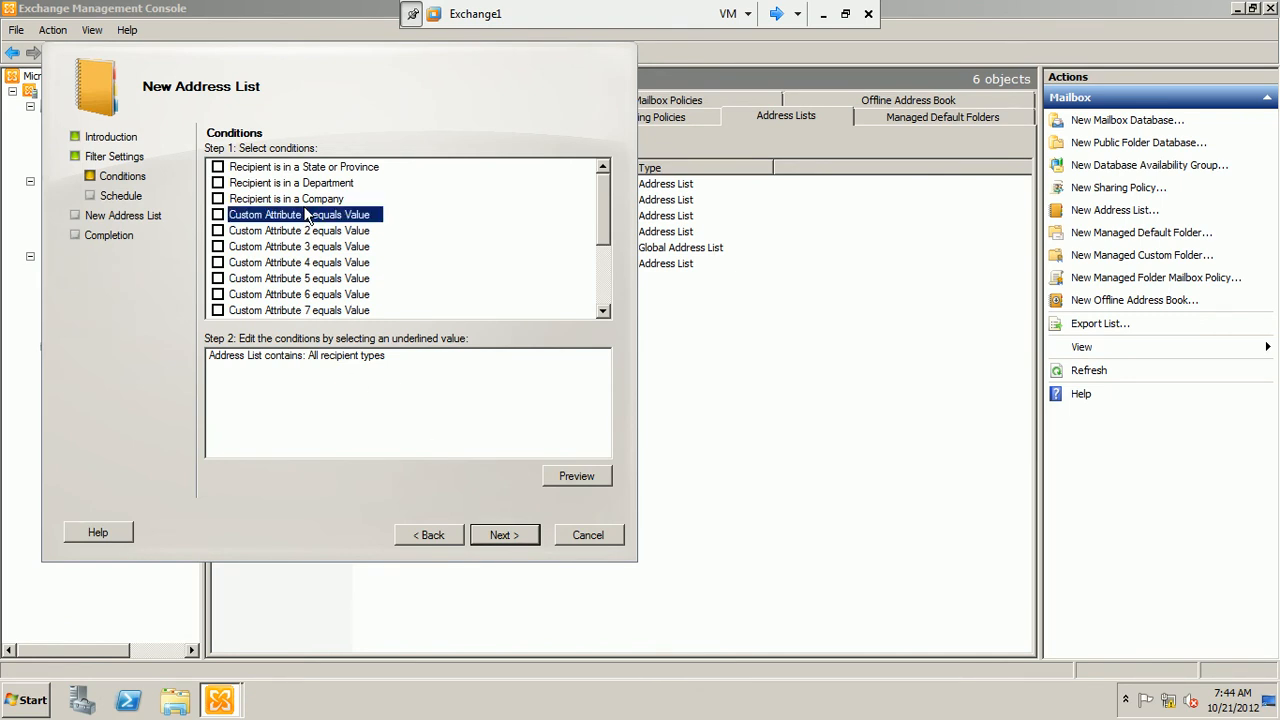
left_click(262, 168)
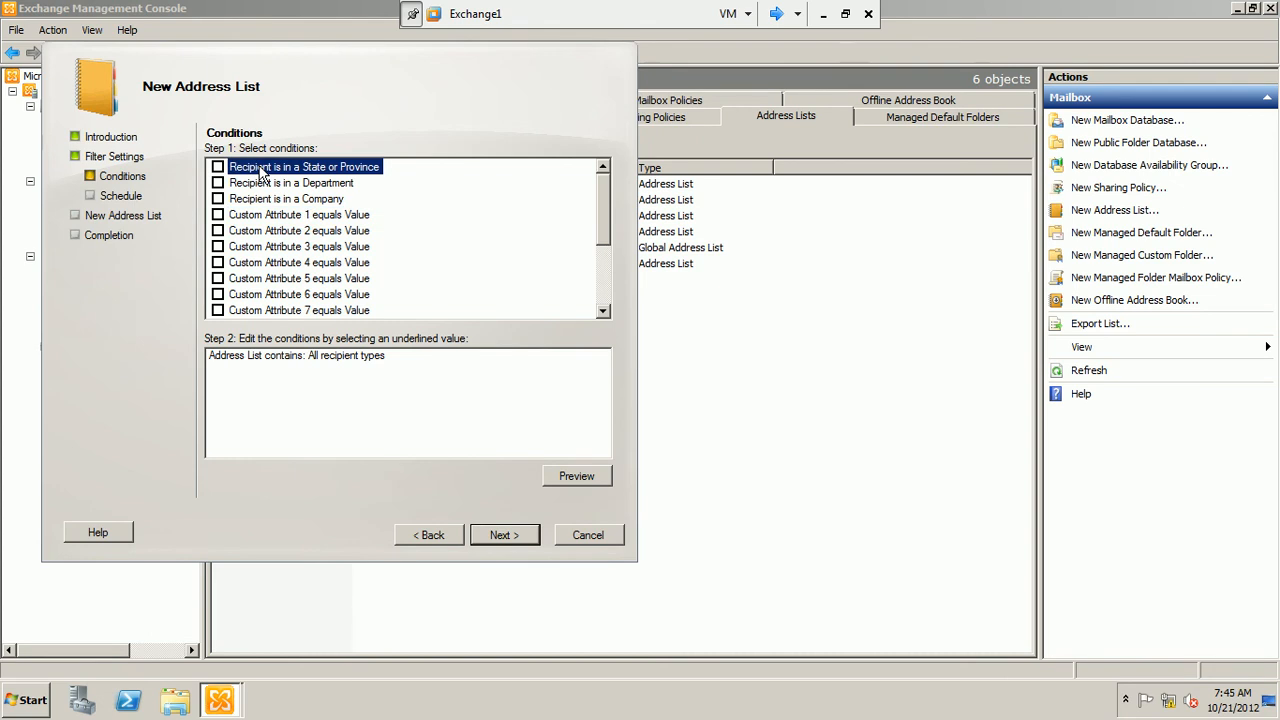
left_click(218, 167)
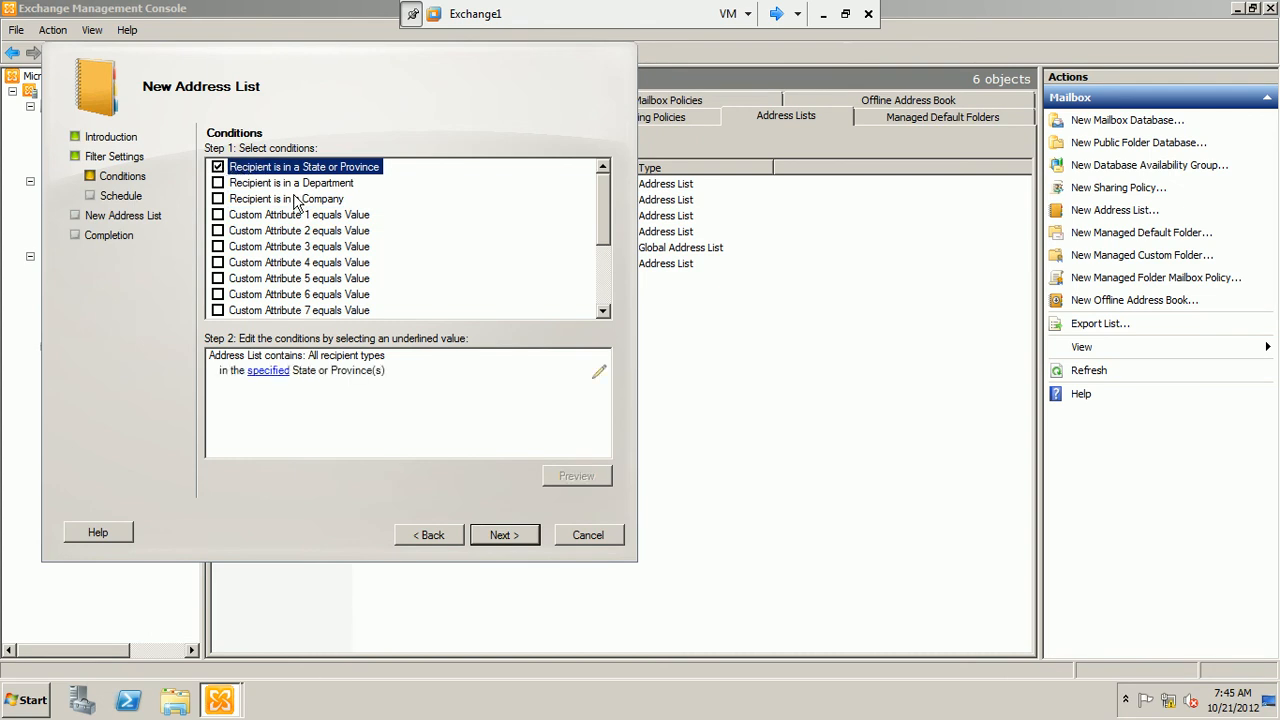
left_click(266, 371)
type("RWD")
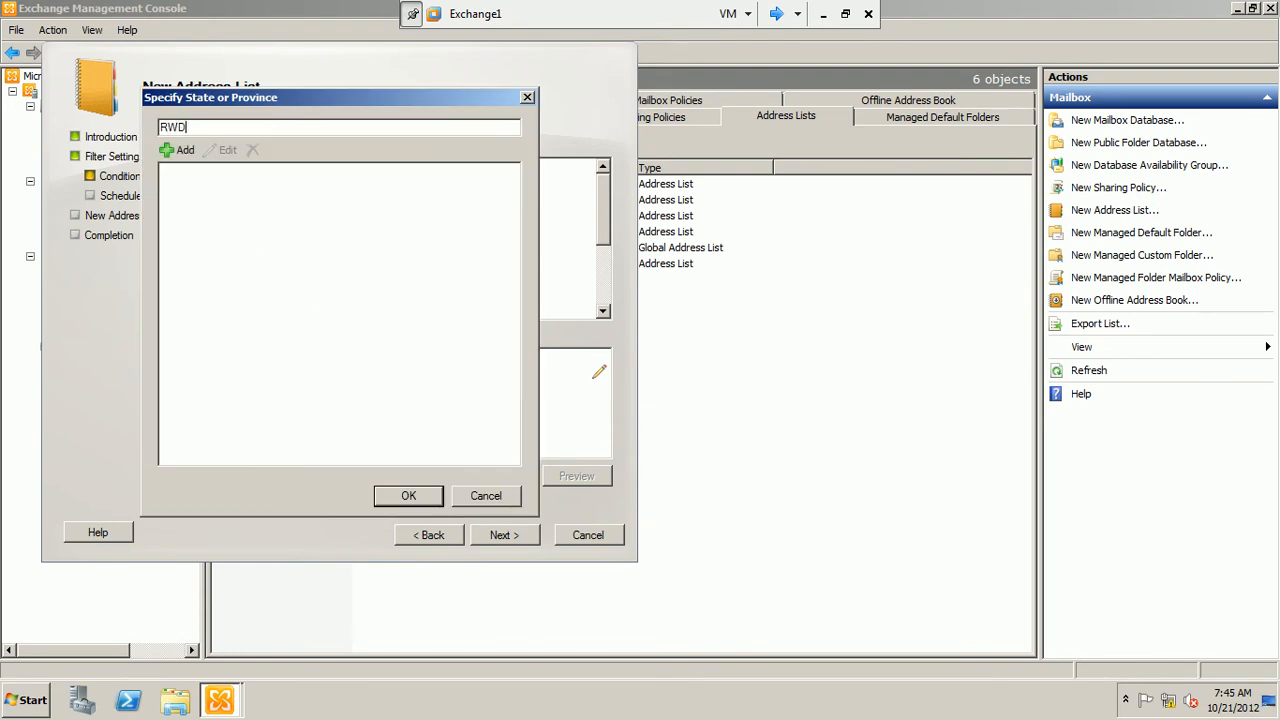
left_click(181, 151)
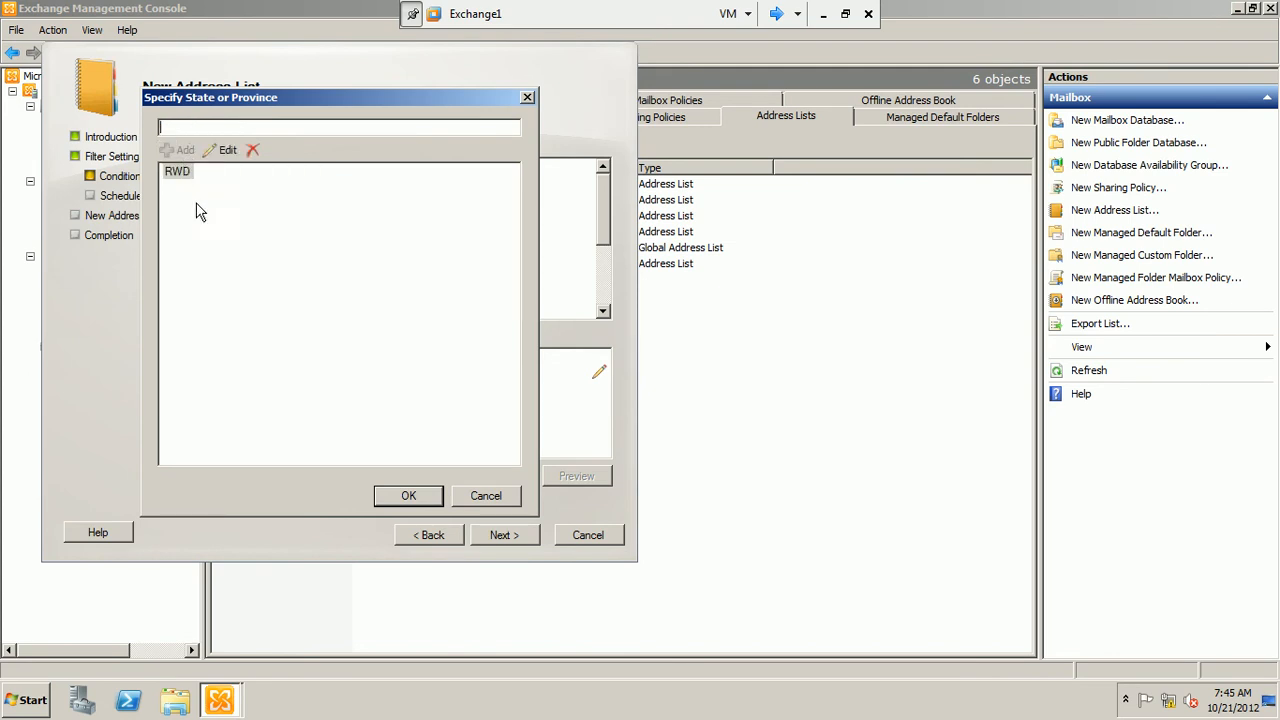
left_click(404, 495)
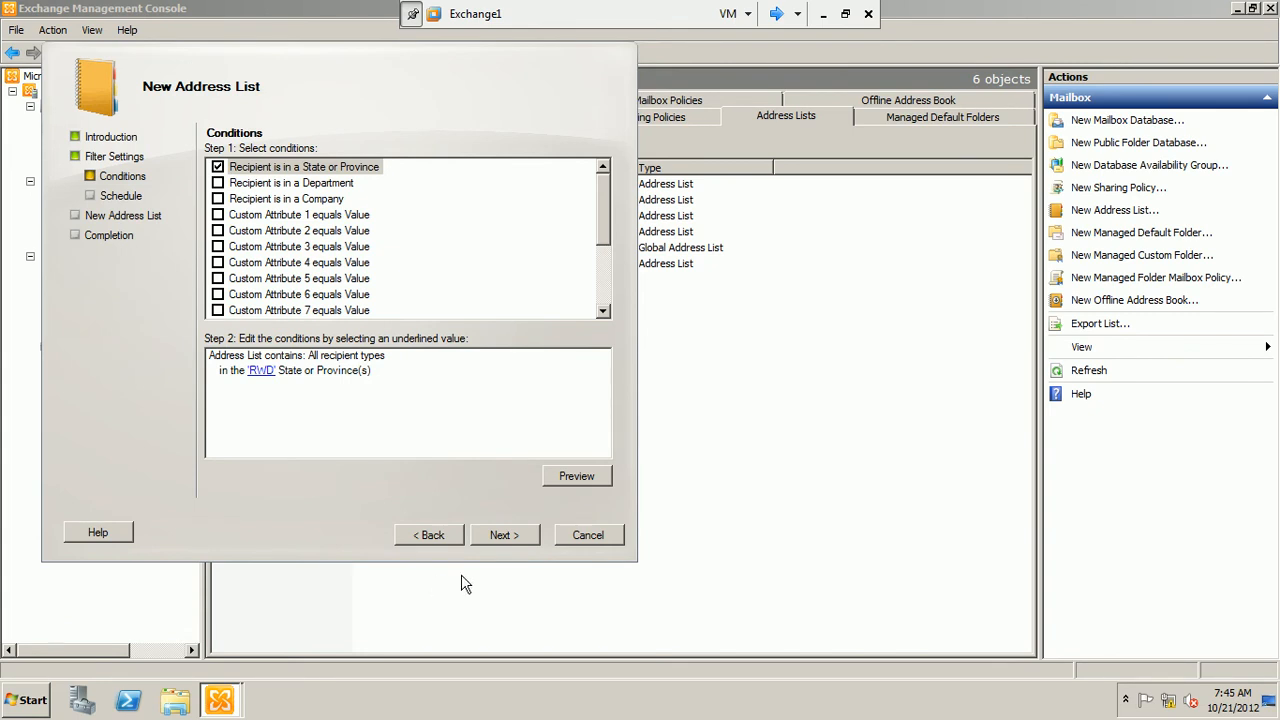
Keep the schedule on immediate application, create the new address list and finish the wizard
left_click(487, 534)
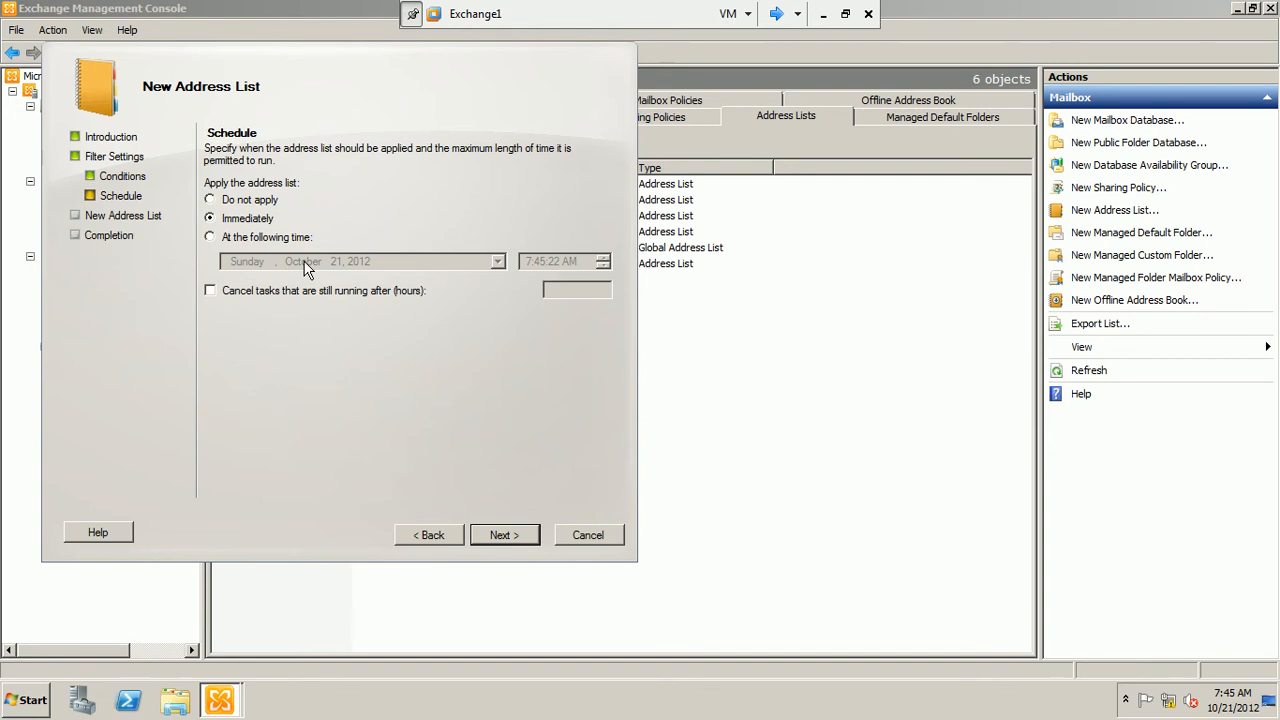
left_click(506, 542)
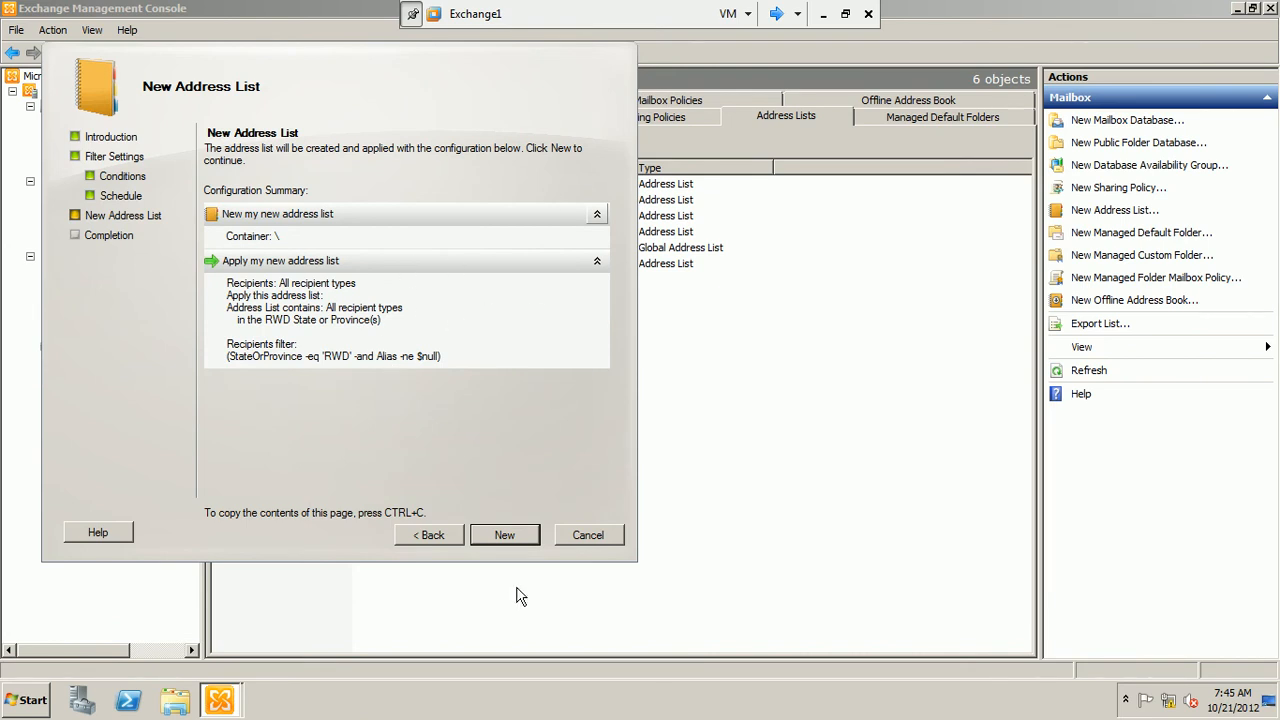
left_click(525, 536)
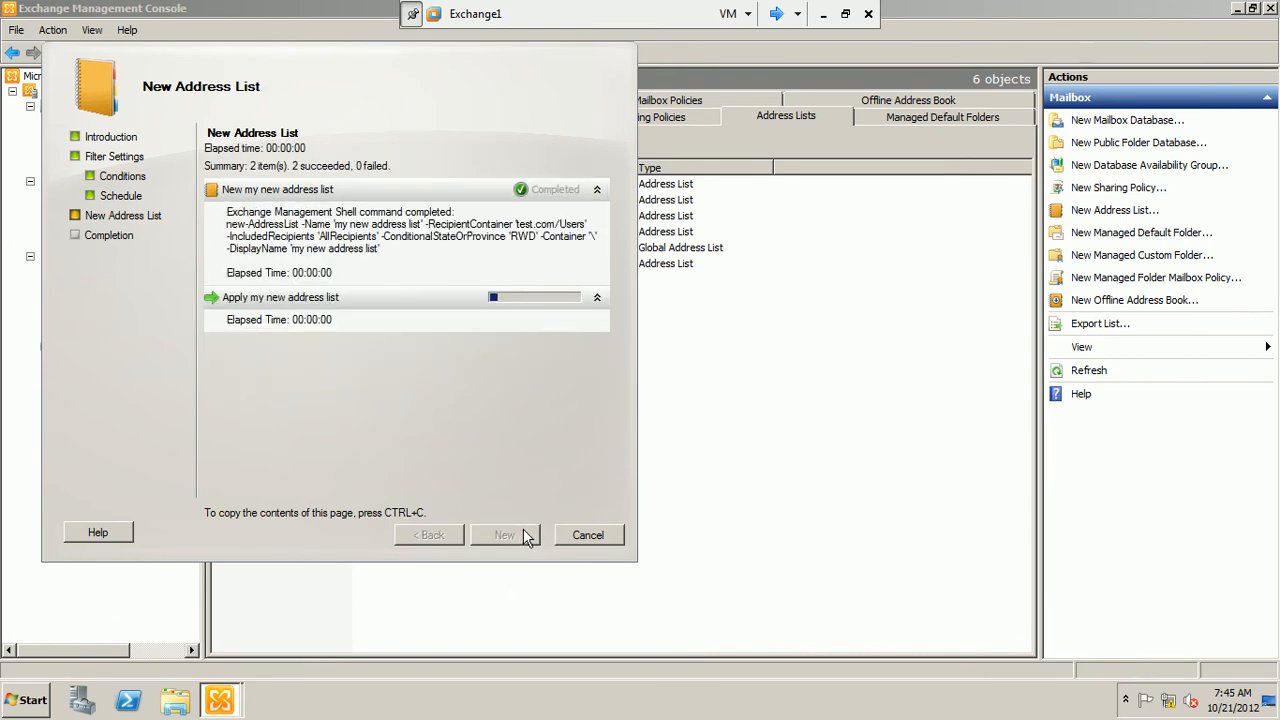
left_click(504, 535)
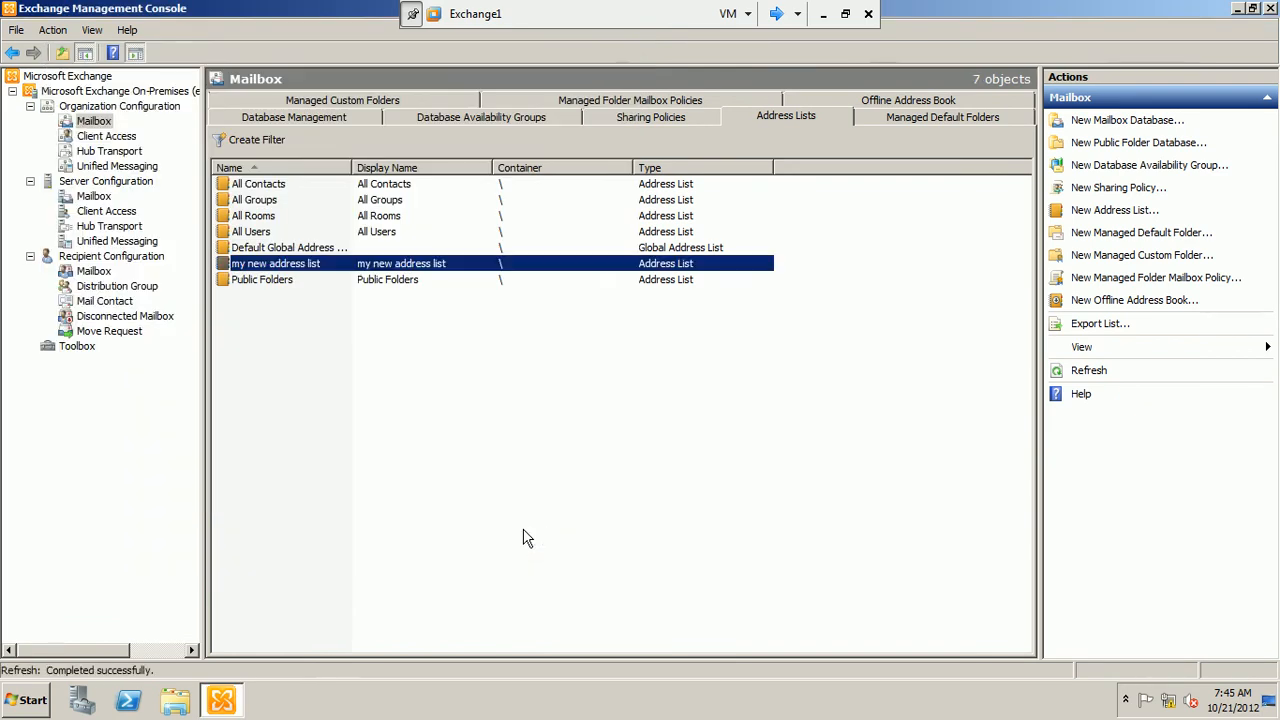
left_click(276, 354)
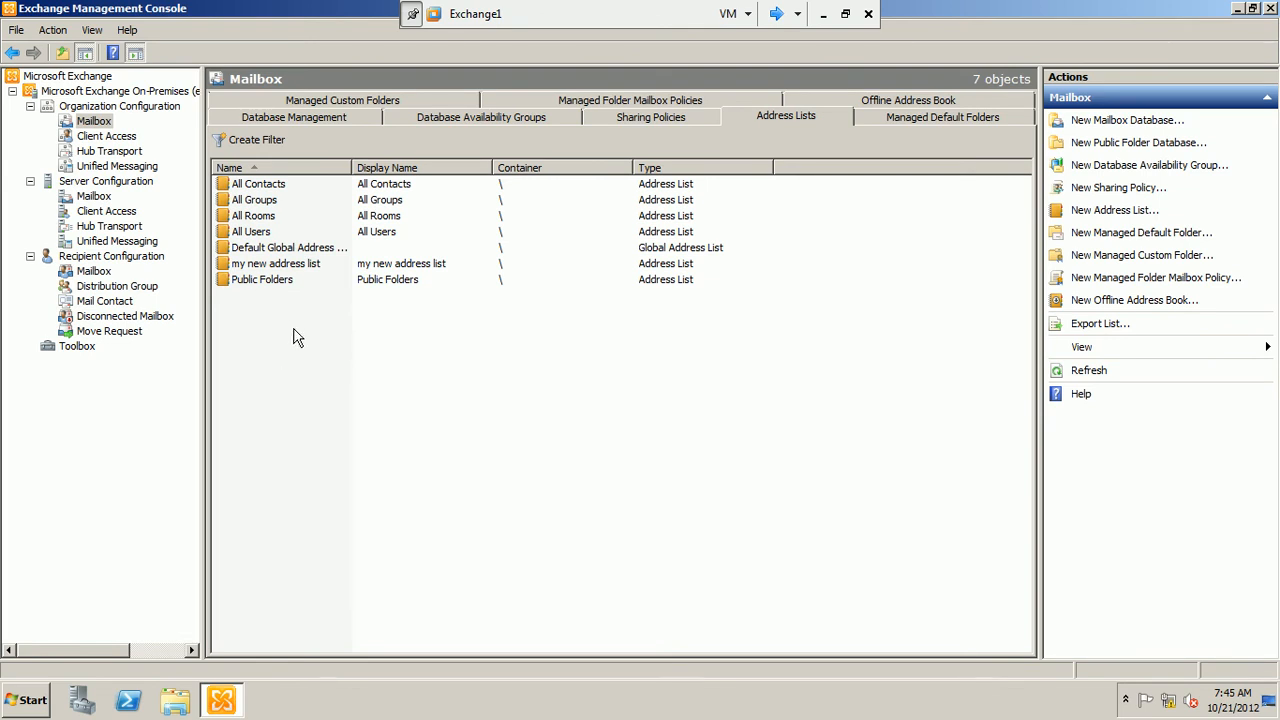
Show the organization's offline address books and widen the Name column to fit the full name
left_click(857, 101)
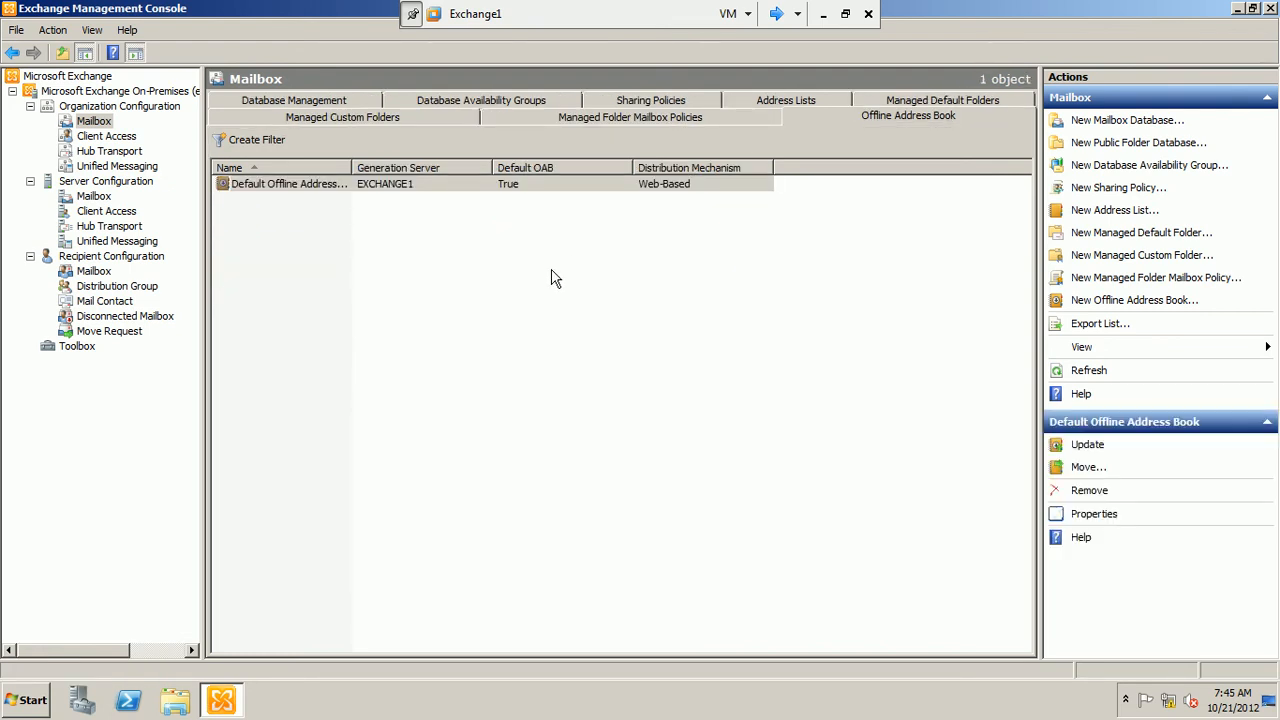
left_click_drag(352, 165, 437, 165)
left_click(341, 298)
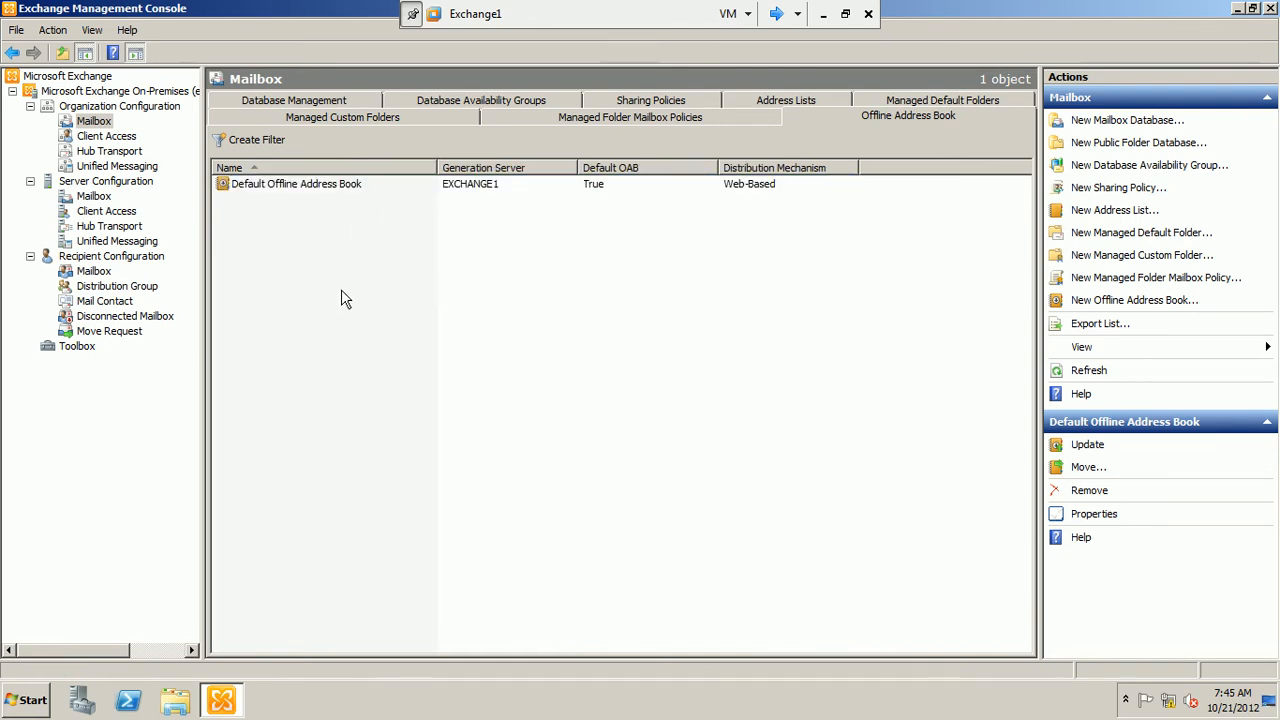
left_click_drag(341, 289, 293, 270)
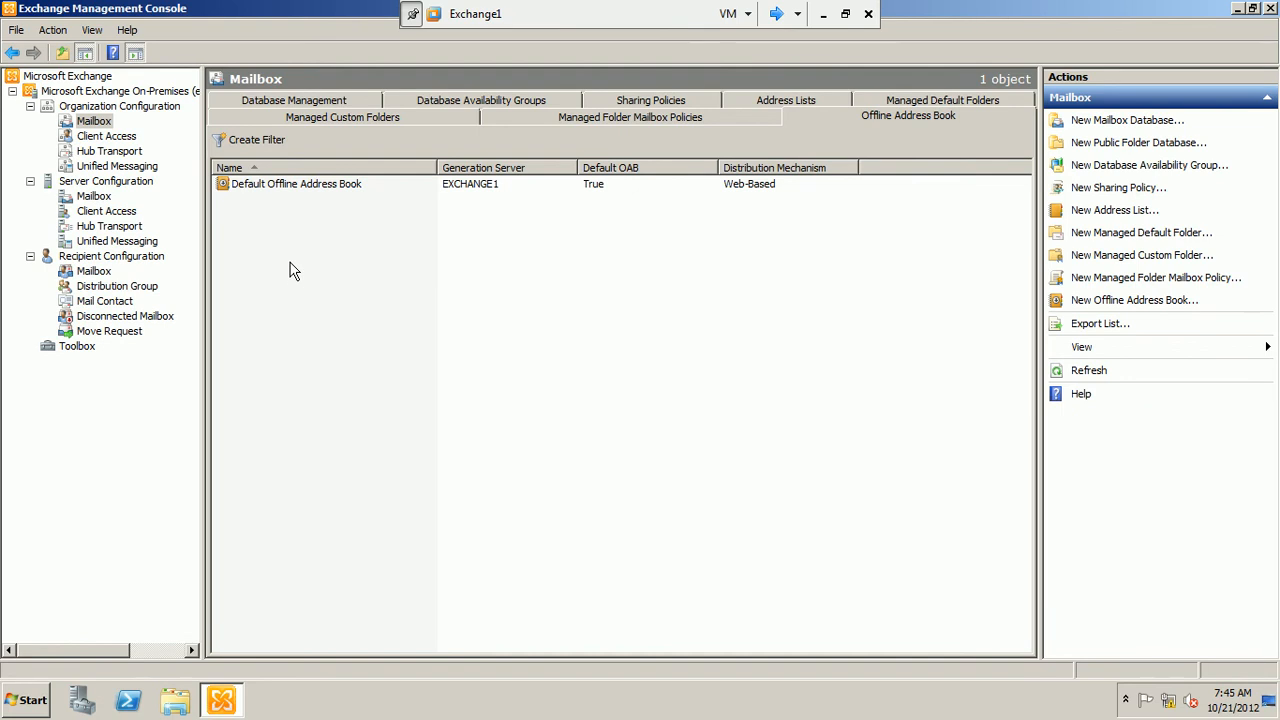
Review the Default Offline Address Book's general, address list and distribution properties, and close them without changes
right_click(292, 184)
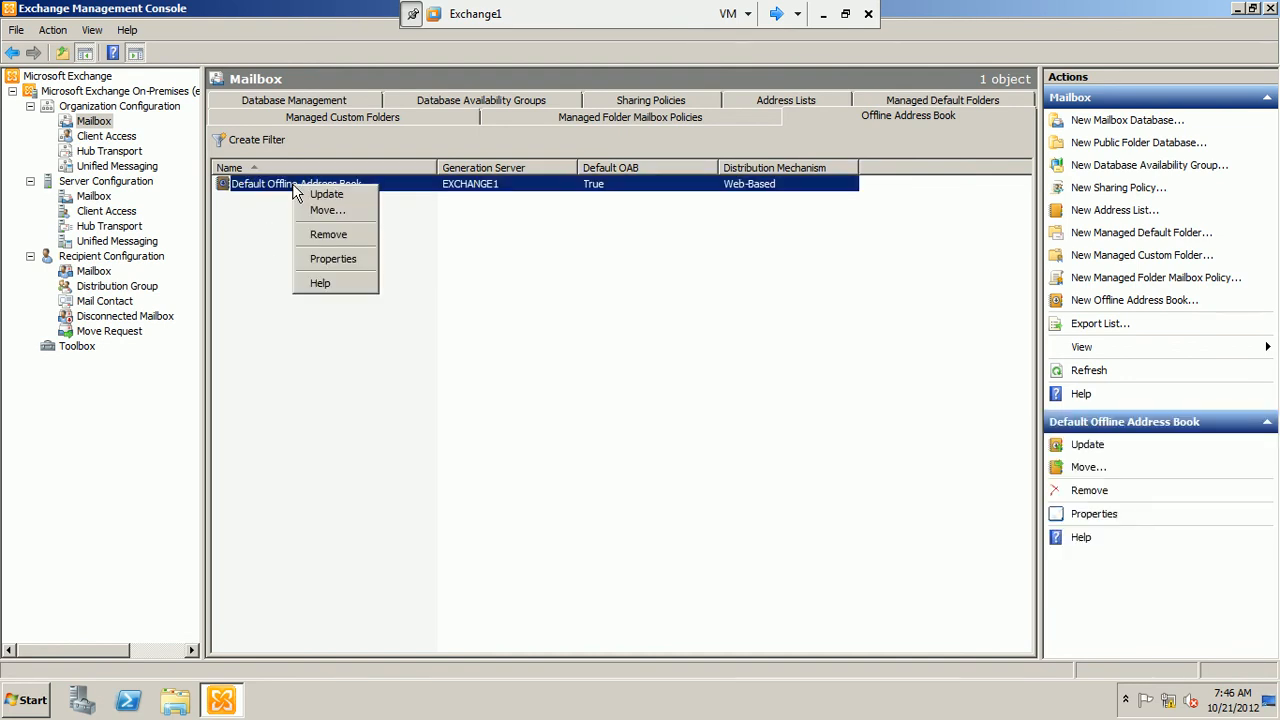
left_click(321, 262)
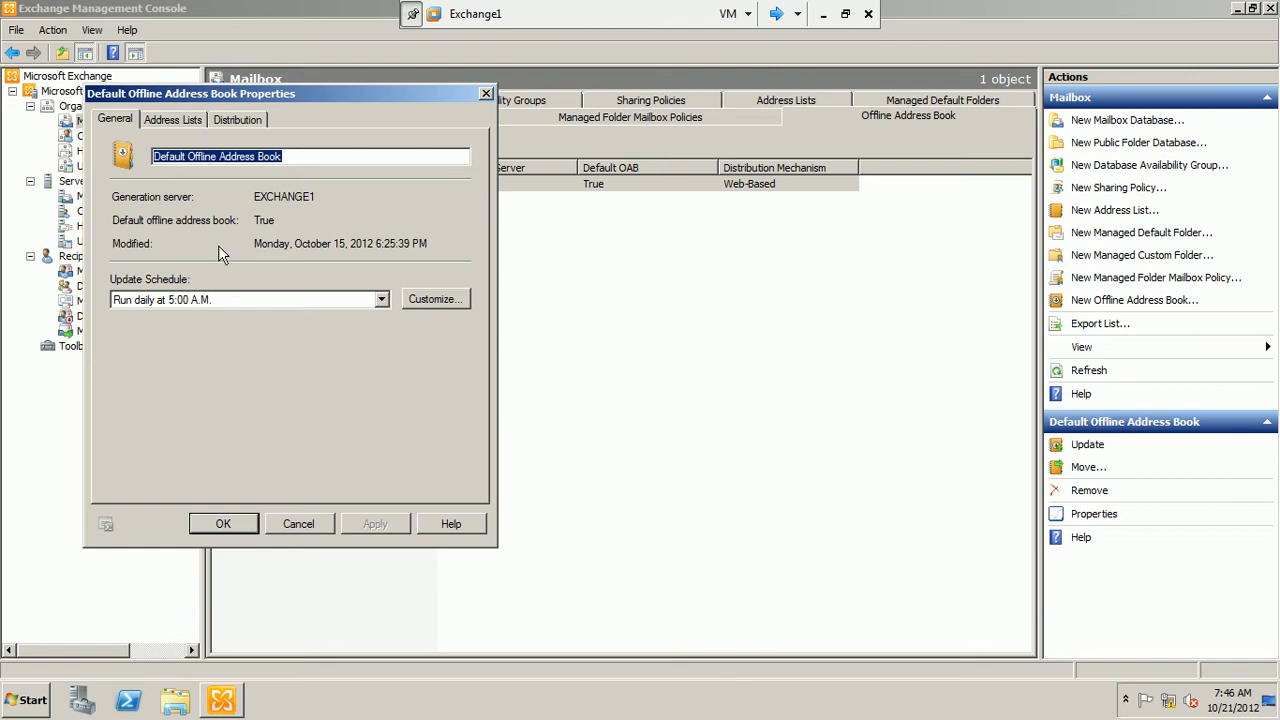
left_click(192, 119)
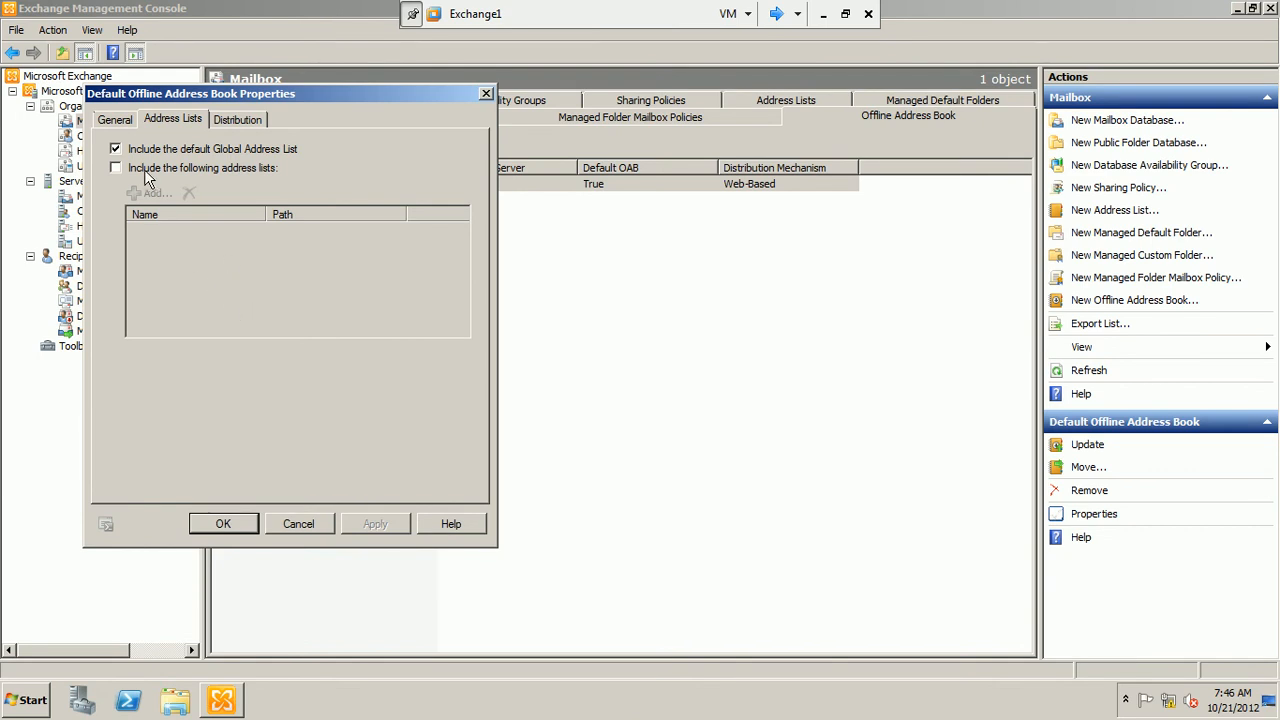
left_click(230, 125)
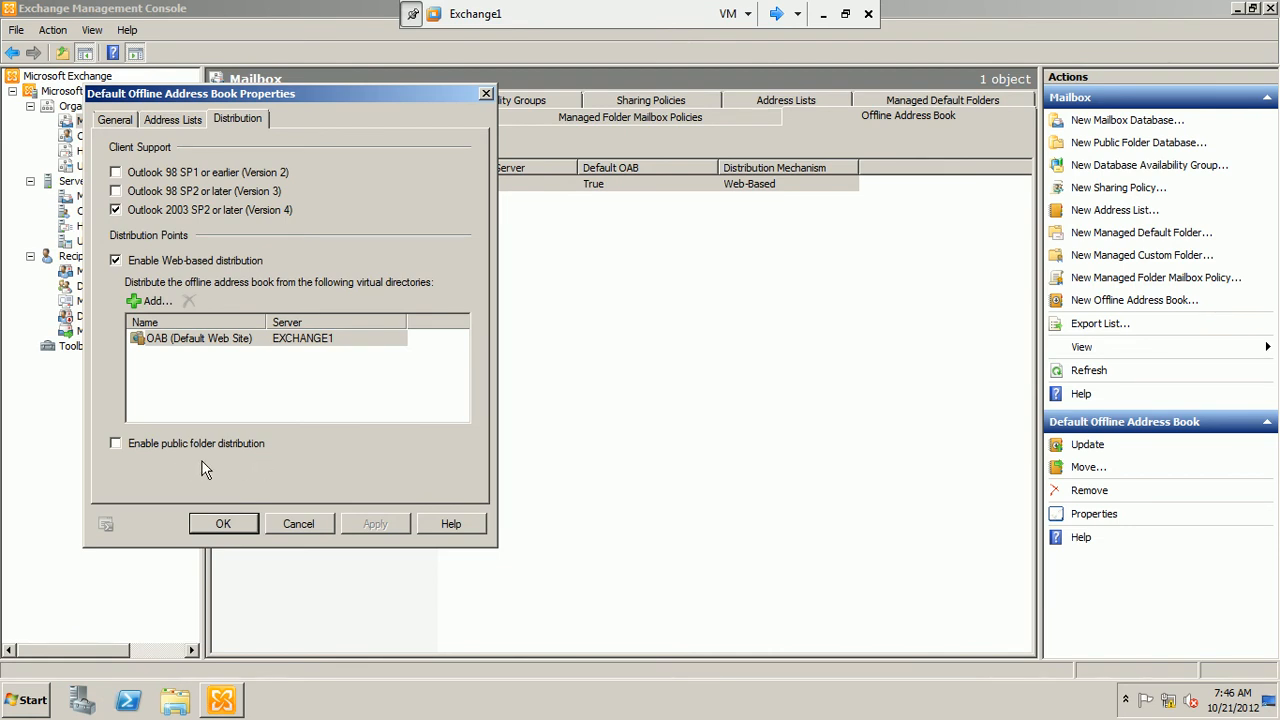
left_click(306, 526)
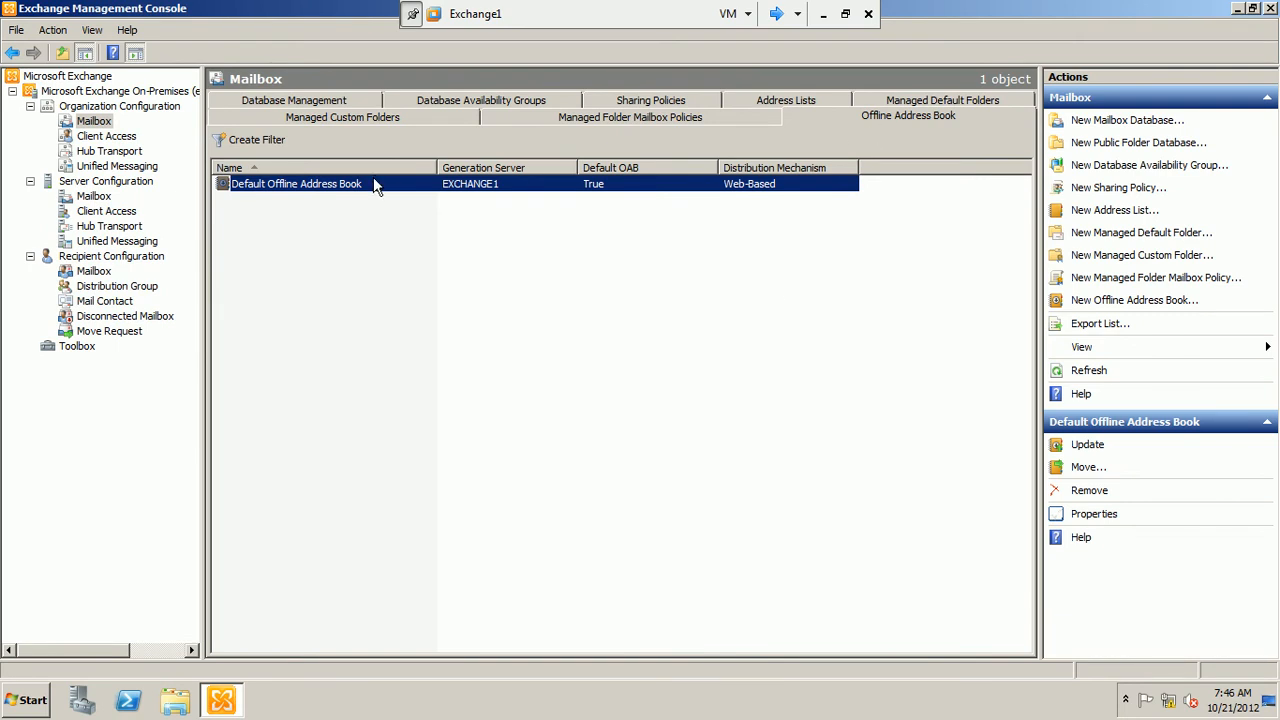
Start a new offline address book named "myfirst ofline address book" with EXCHANGE1 as its generation server
right_click(321, 232)
left_click(337, 235)
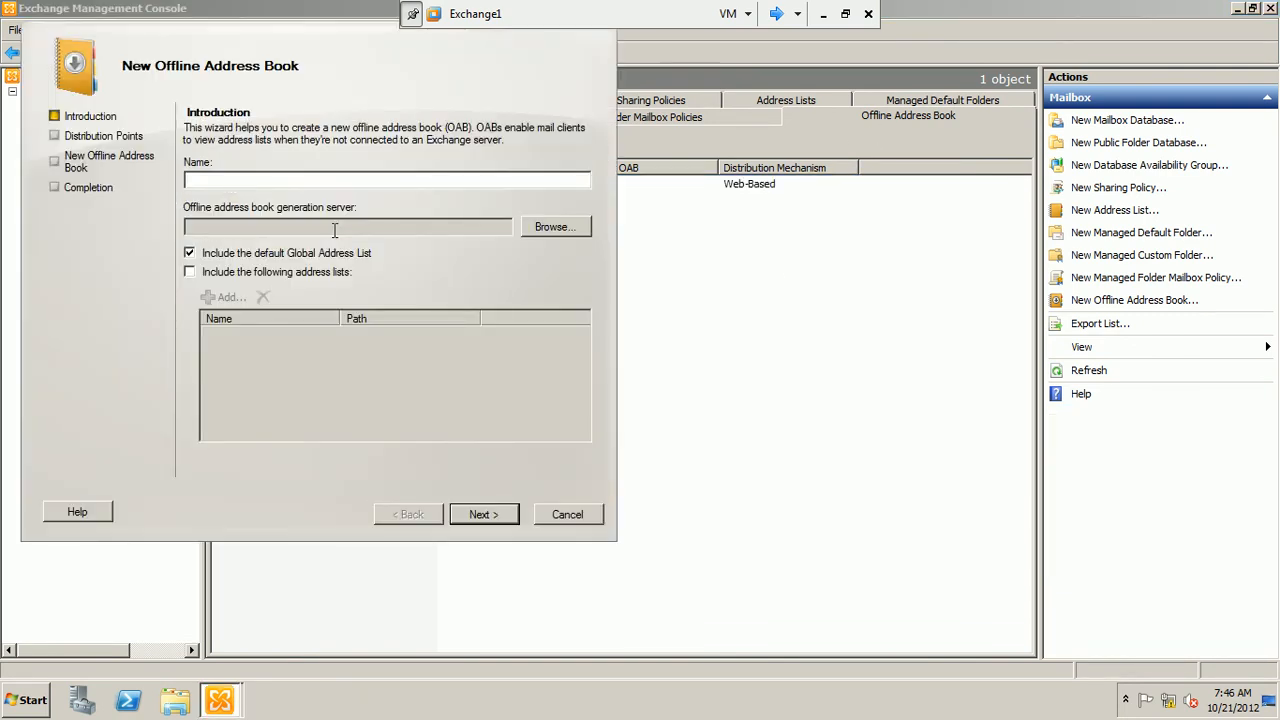
type("myfirst offline address book")
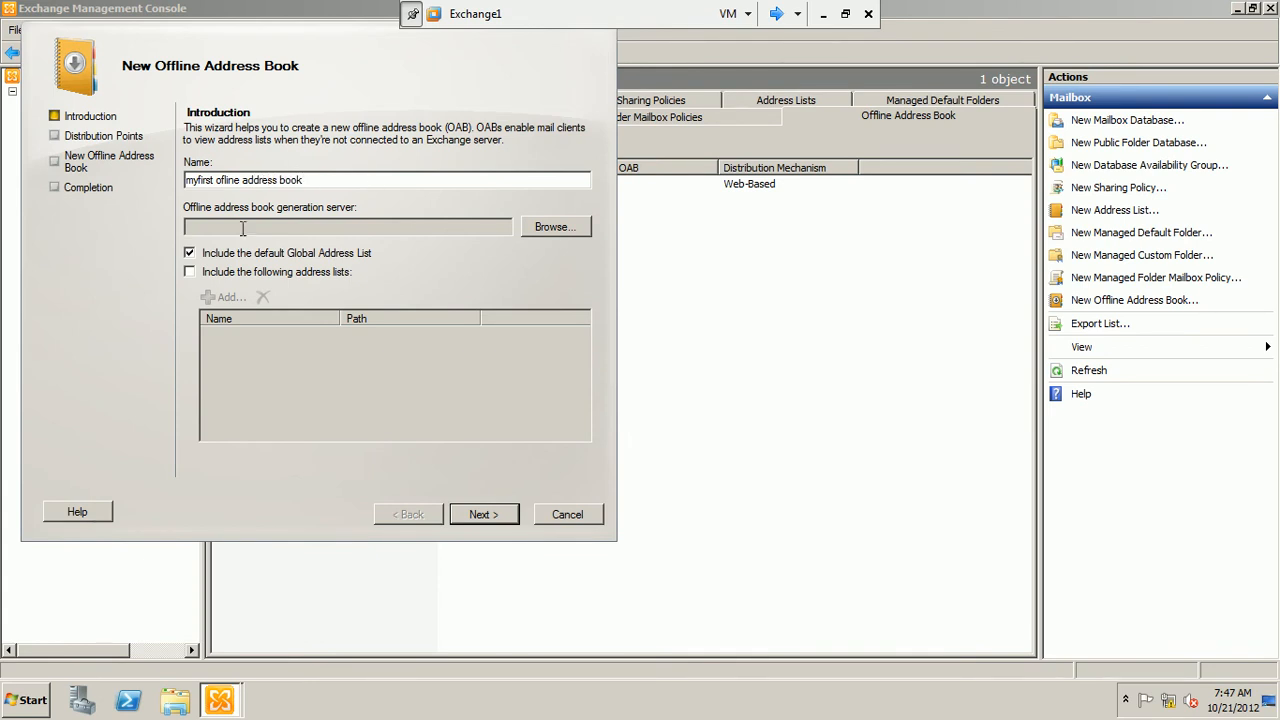
left_click(534, 226)
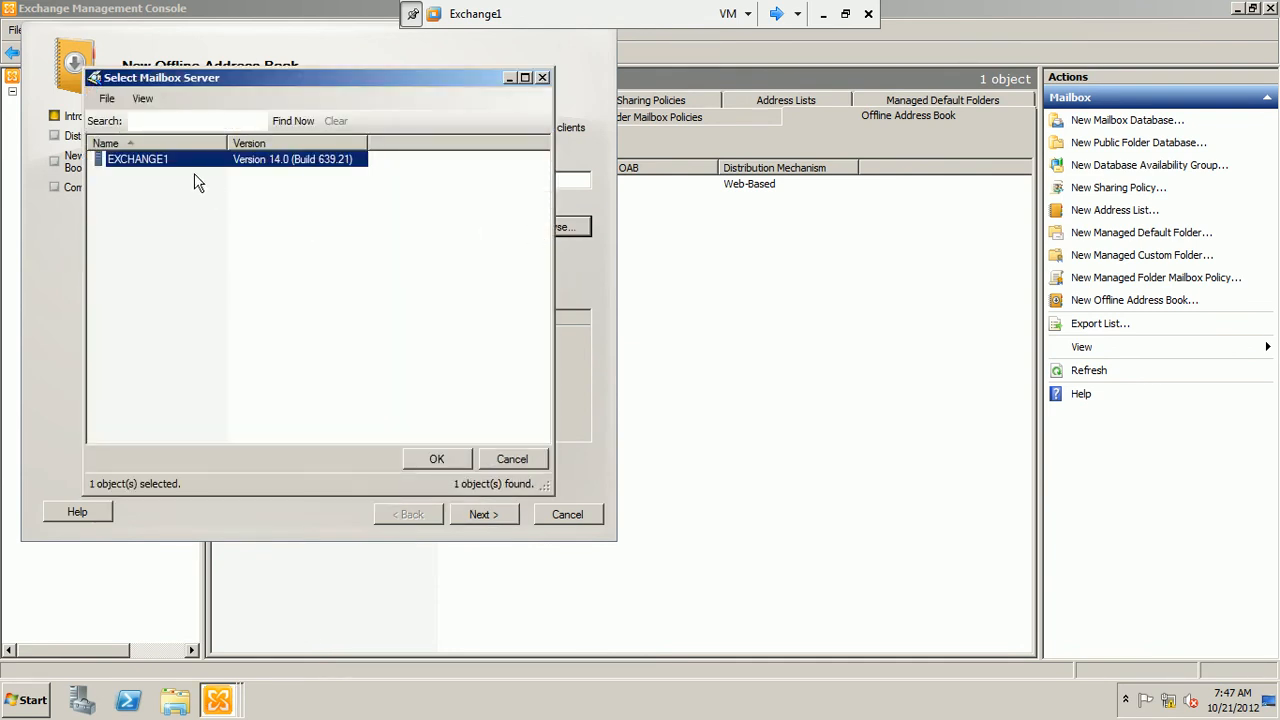
left_click(456, 460)
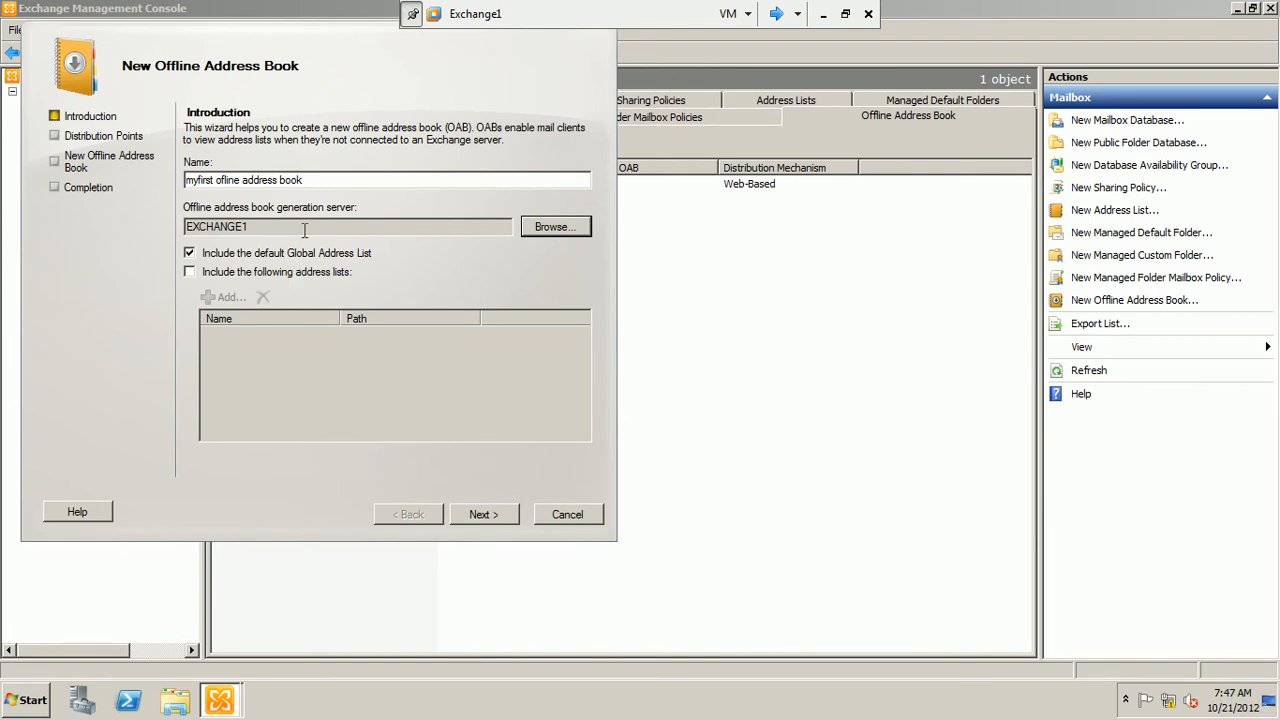
Cancel the new offline address book wizard without creating the book
left_click(578, 514)
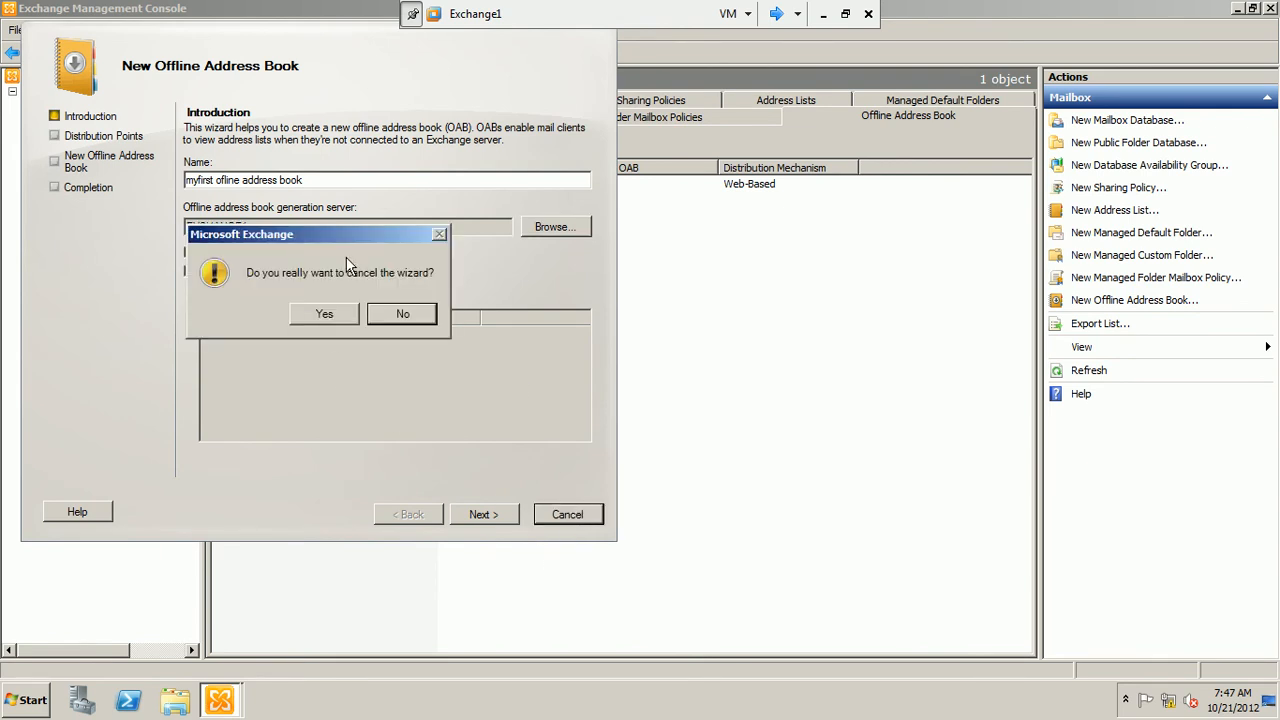
left_click(340, 317)
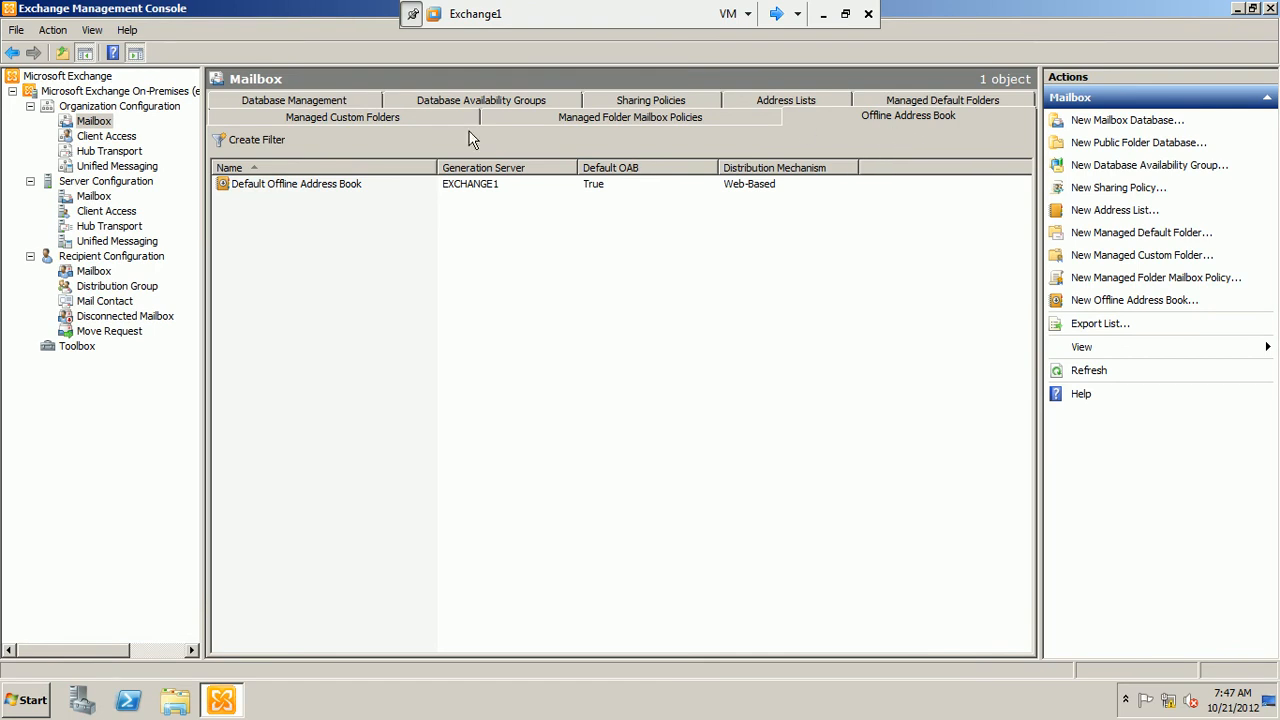
Look through the organization's address lists, managed folder mailbox policies and managed custom folders, including the commands offered for custom folders
left_click(781, 100)
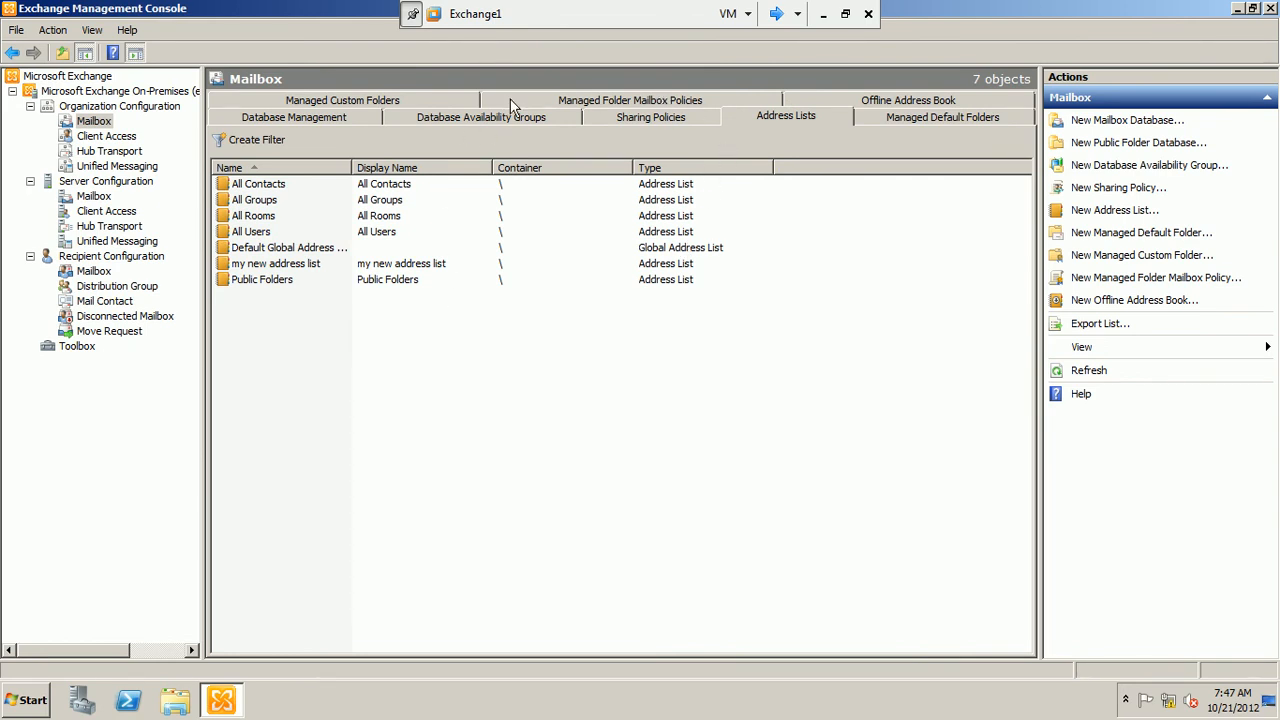
left_click(560, 103)
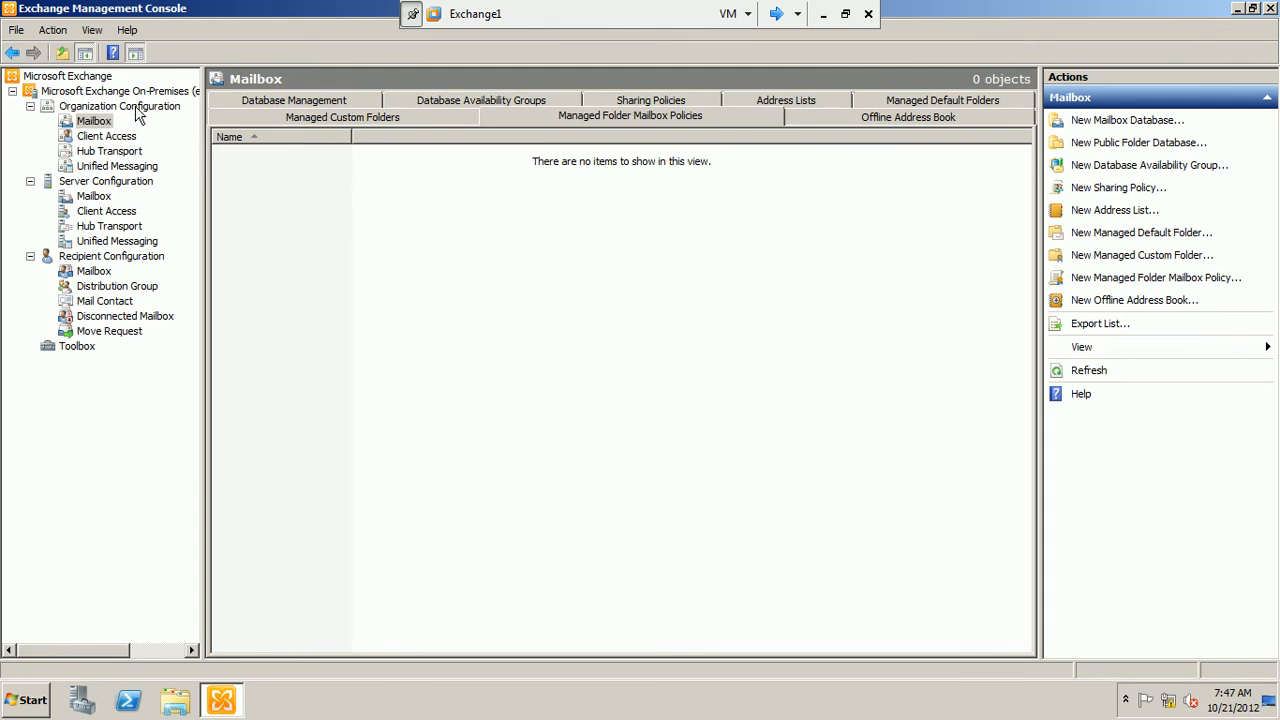
left_click(349, 120)
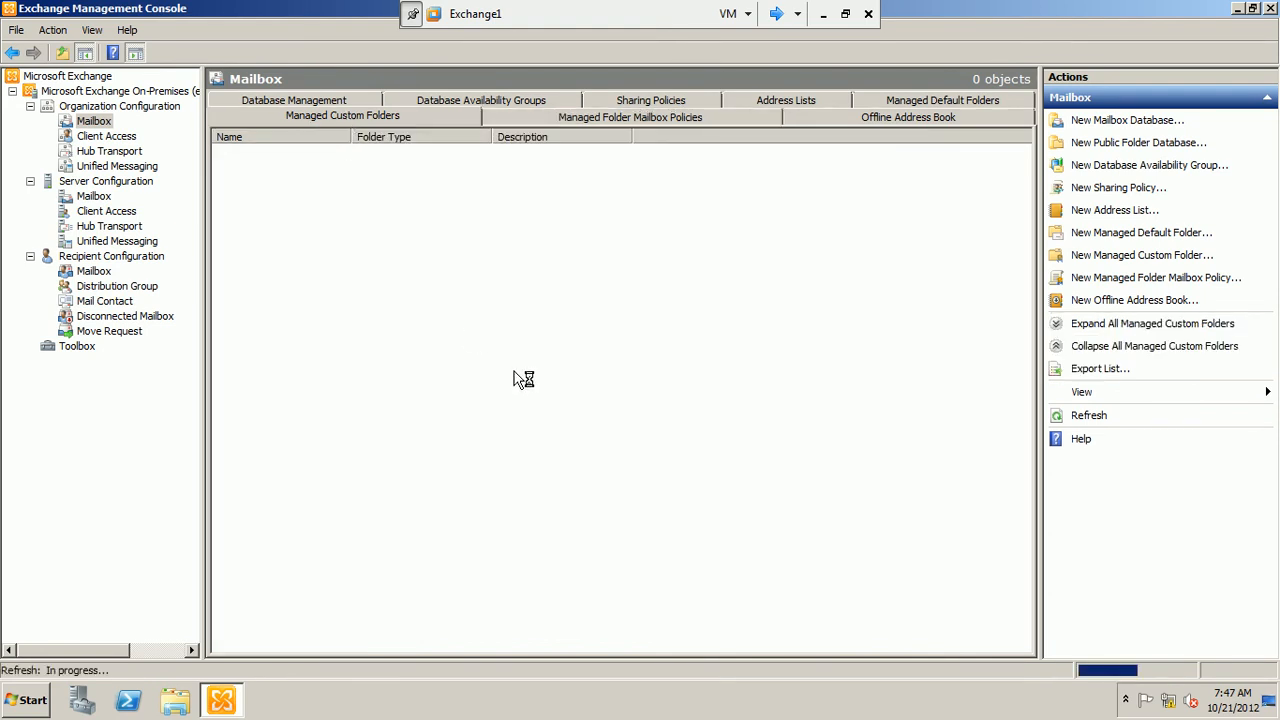
right_click(421, 257)
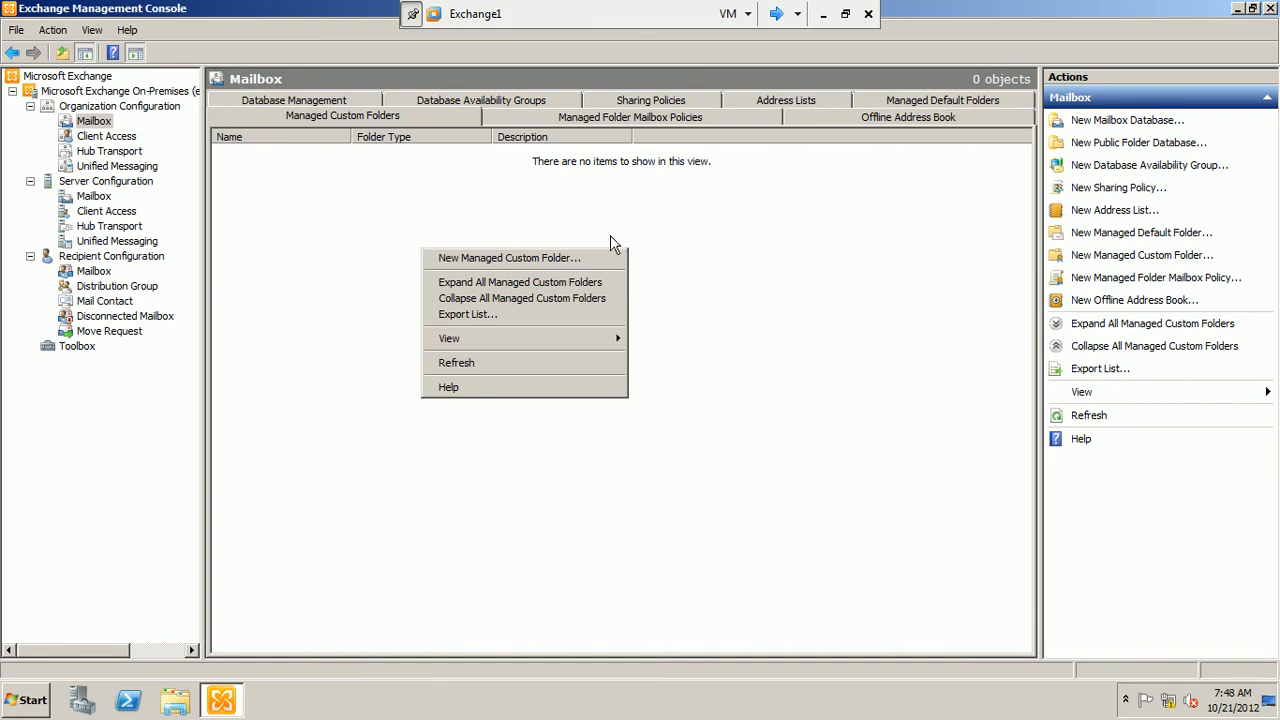
Start a new managed folder mailbox policy and enter "my first policy" as its name
left_click(596, 115)
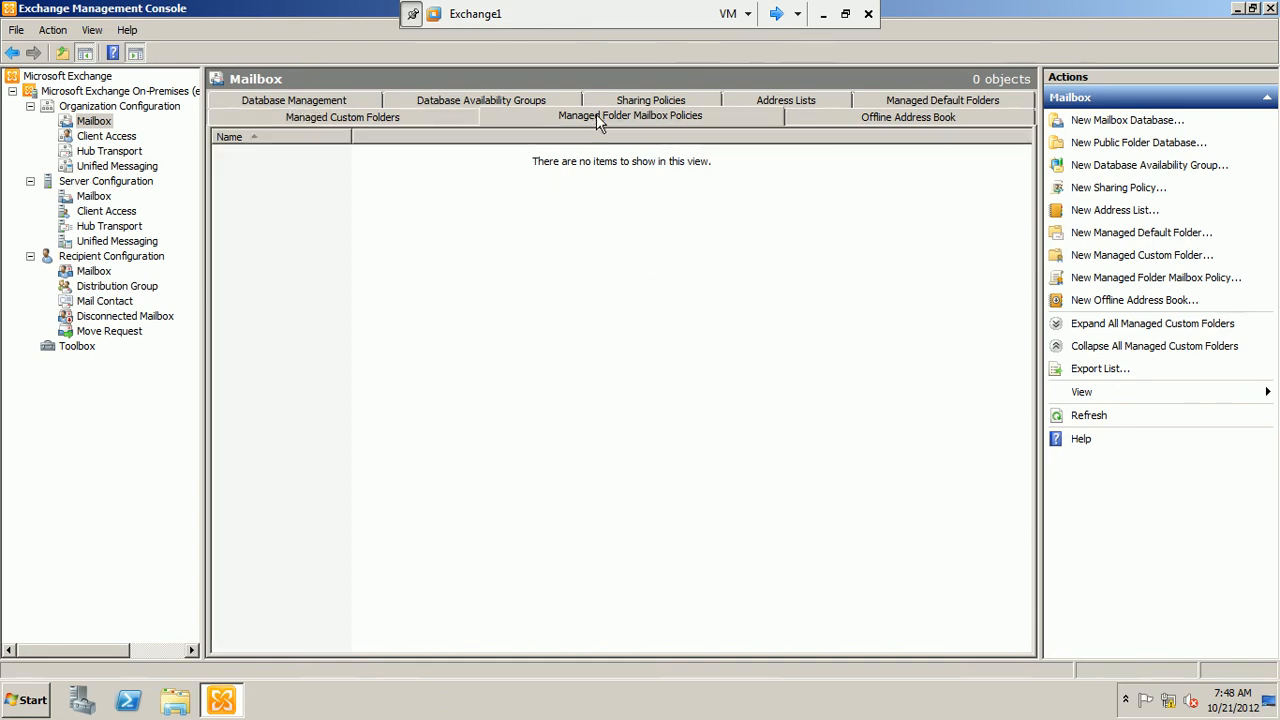
right_click(370, 199)
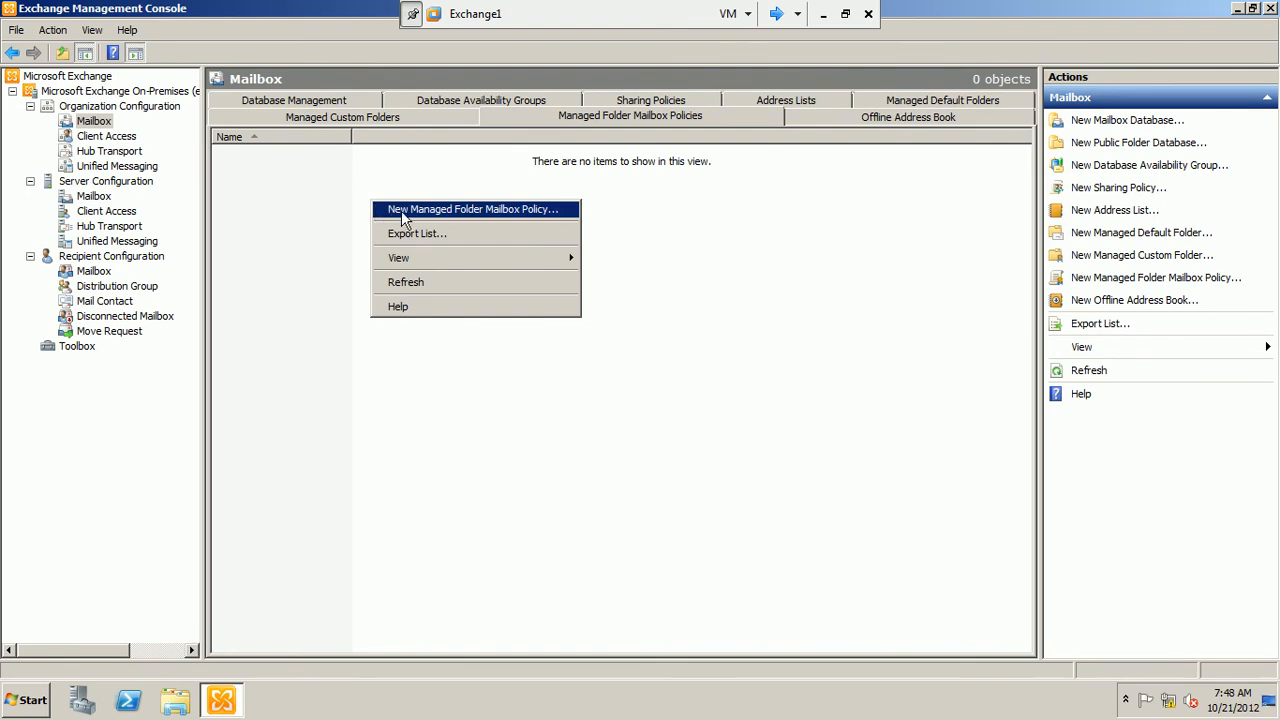
left_click(400, 210)
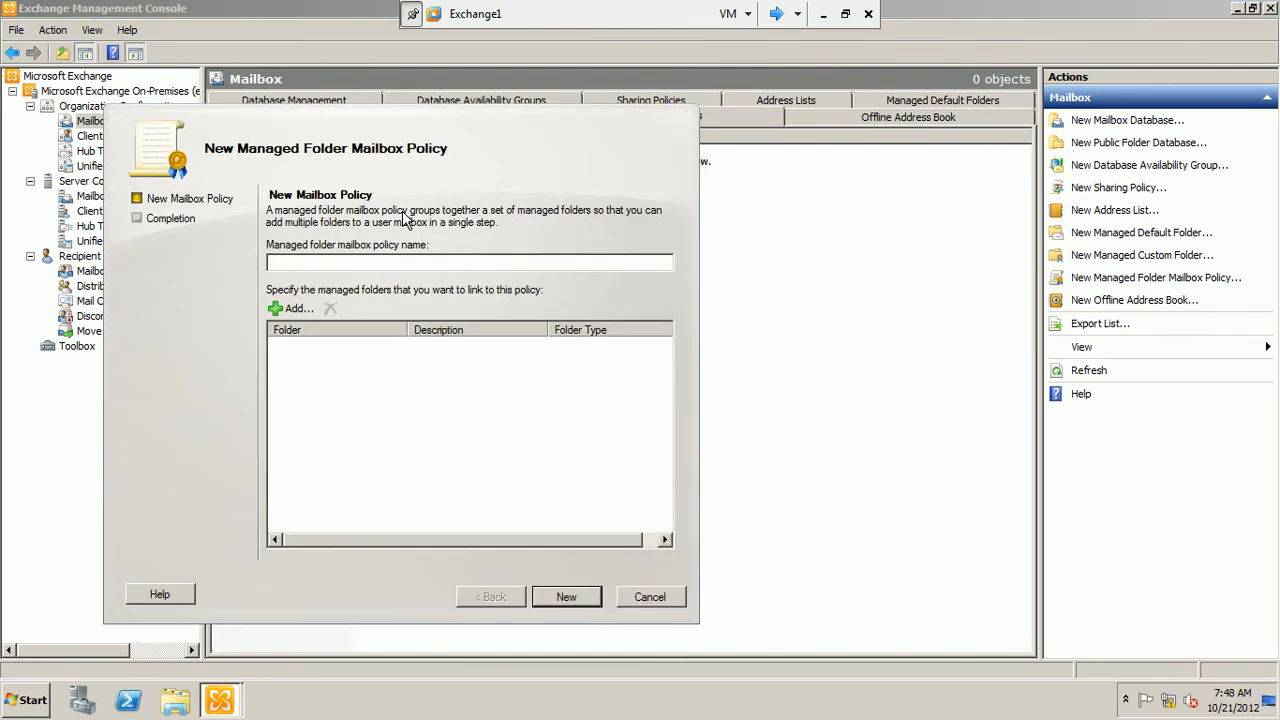
type("my first policy")
Browse the managed folders that can be linked to the policy, and close the selection without adding any
left_click(293, 309)
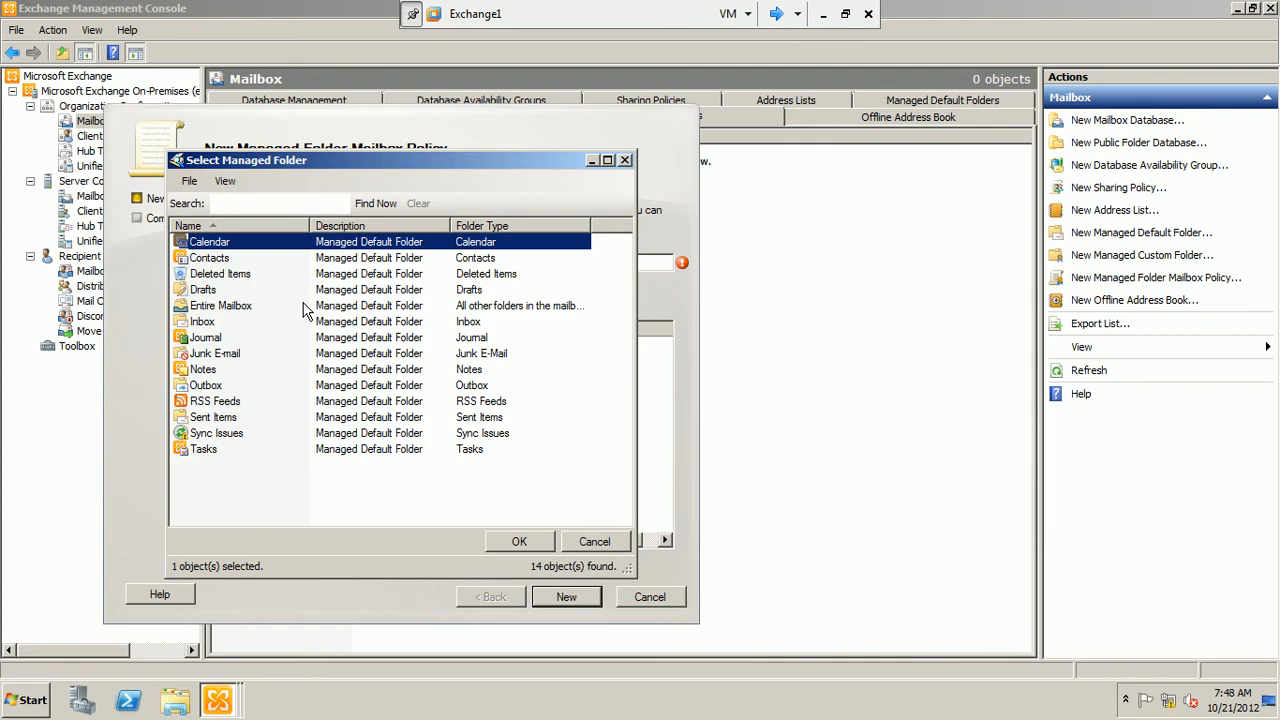
left_click_drag(389, 168, 563, 114)
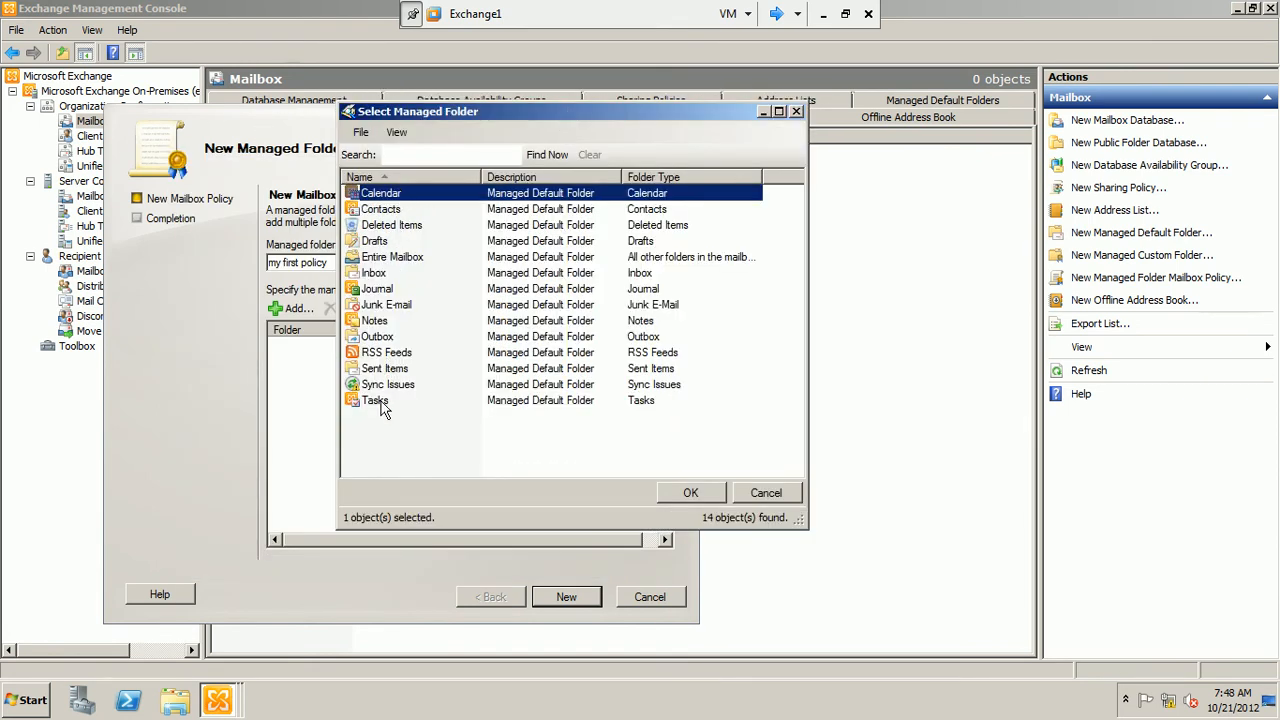
left_click(385, 244)
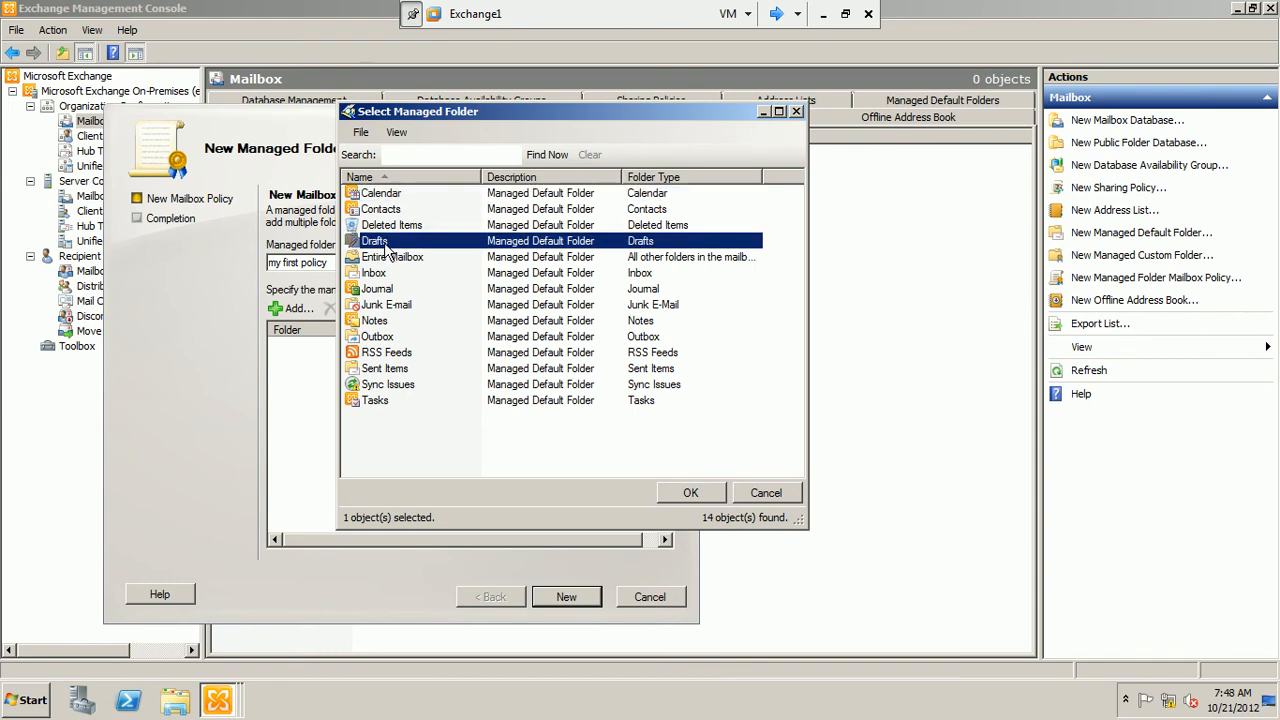
left_click(376, 274)
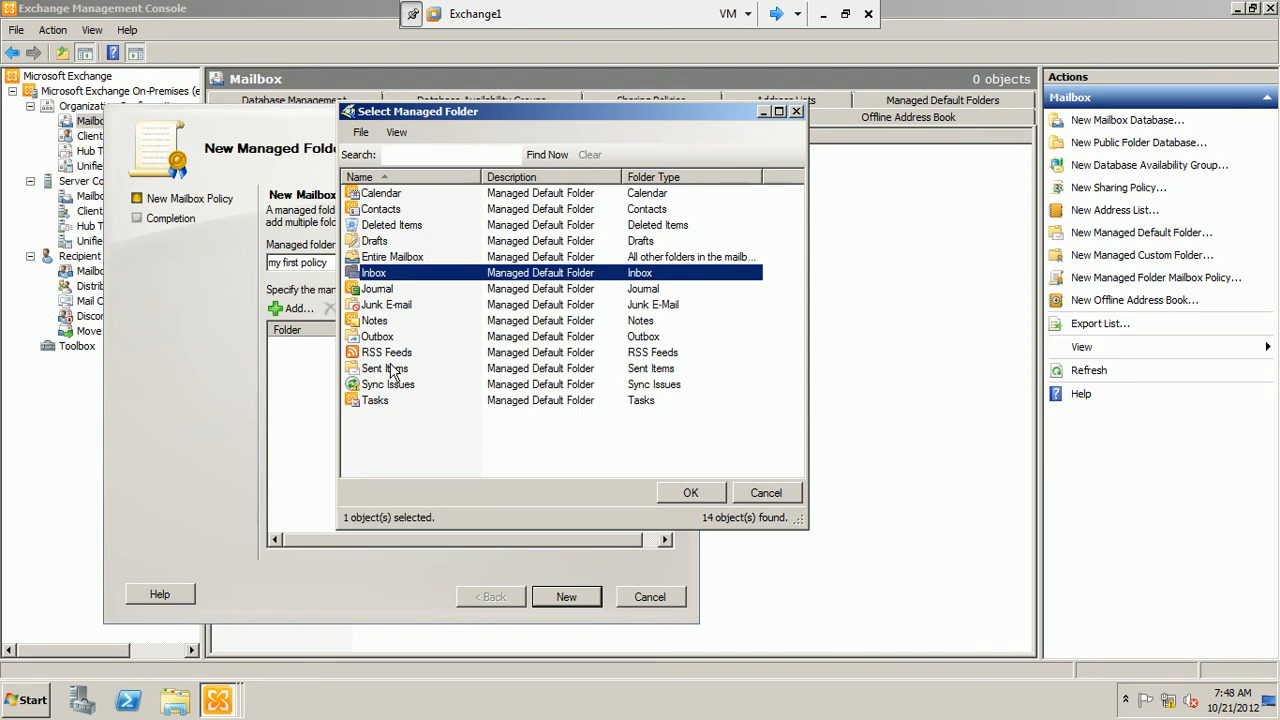
left_click(766, 494)
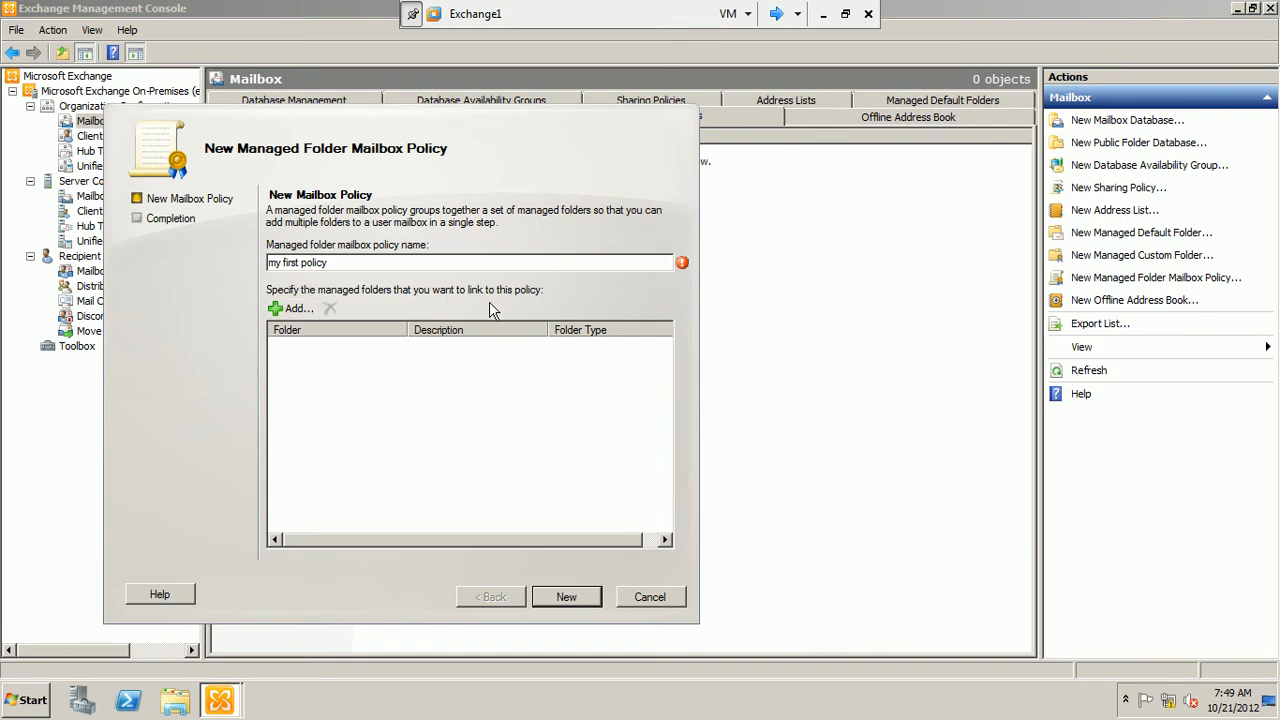
Link the Inbox managed folder to the policy and try to create the policy
left_click(294, 309)
left_click(212, 322)
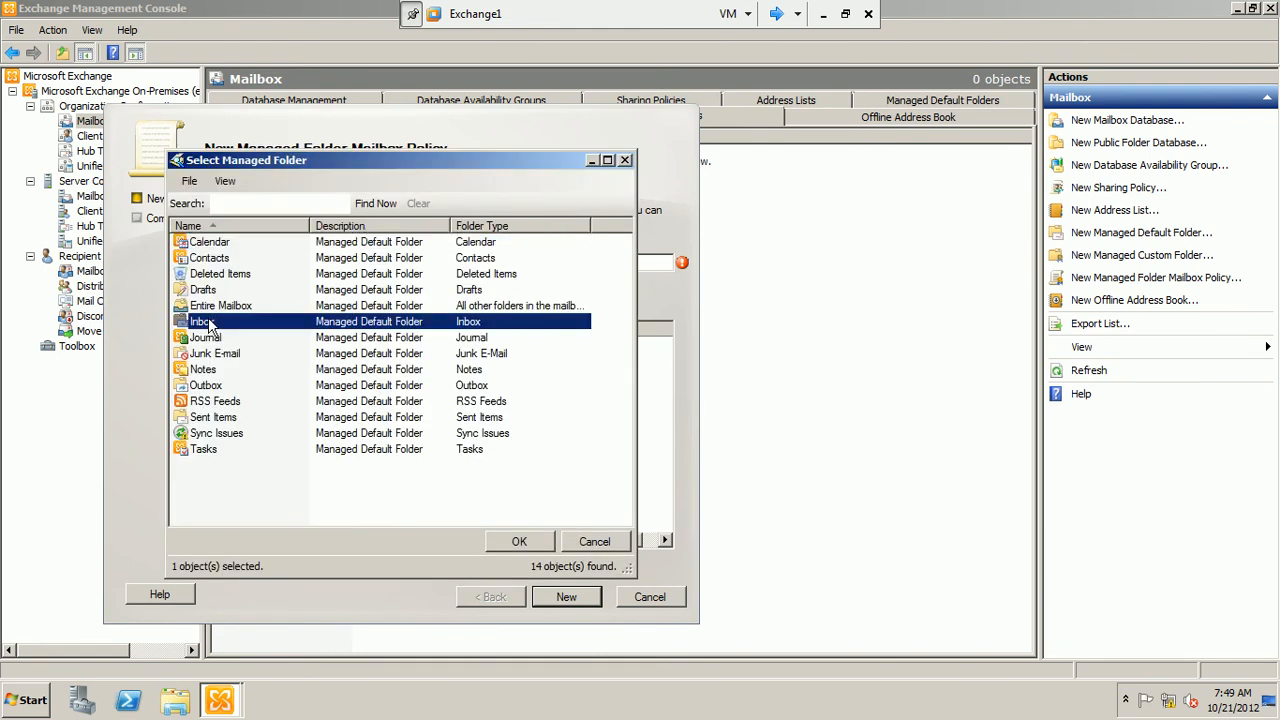
left_click(518, 542)
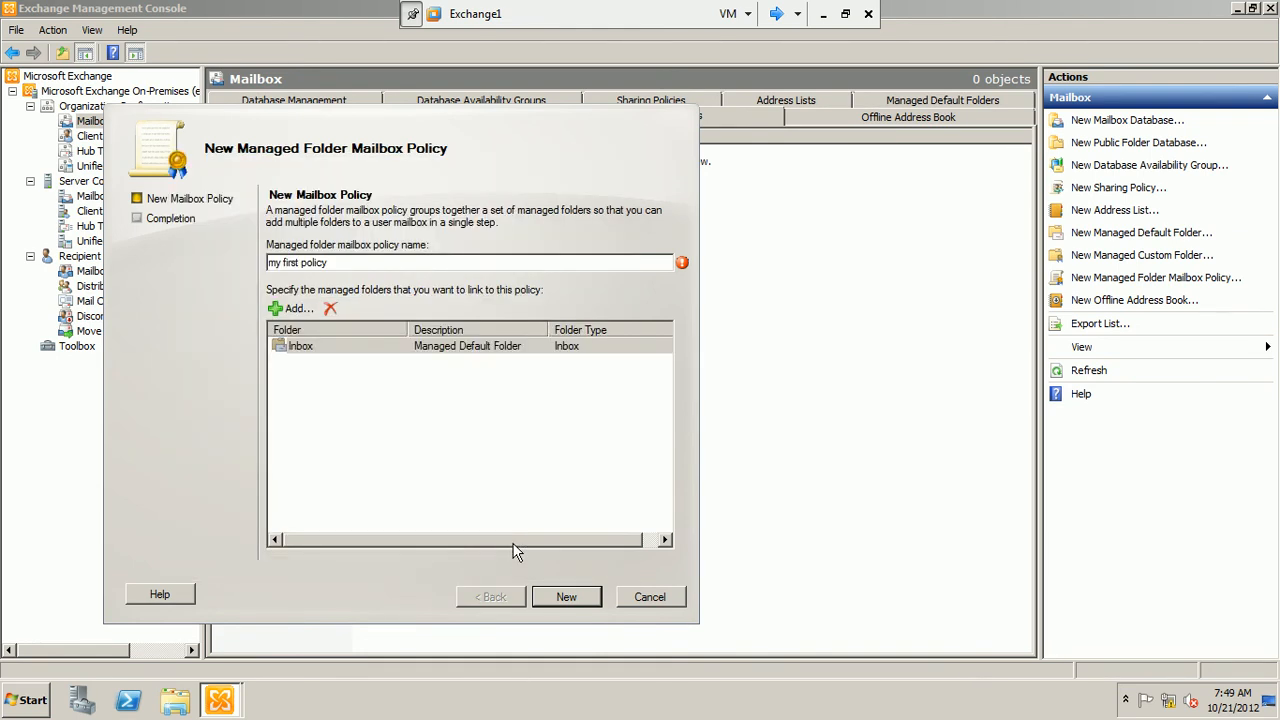
left_click(576, 600)
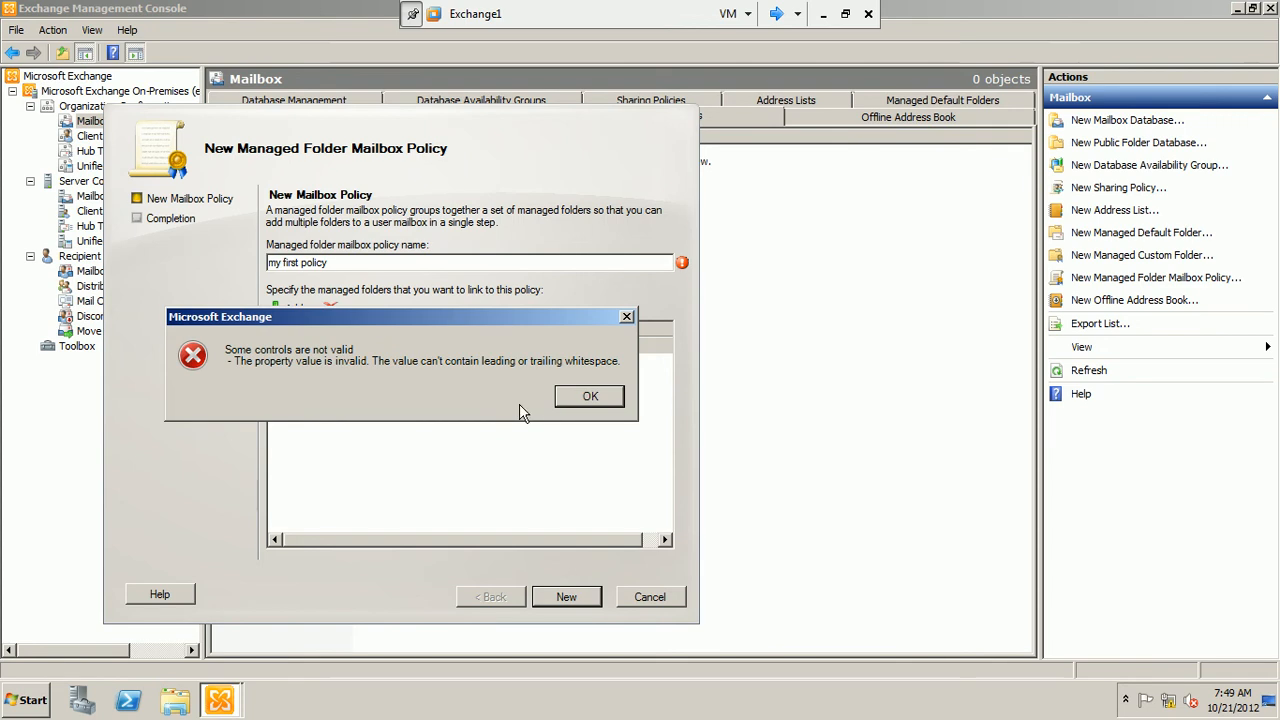
left_click(562, 398)
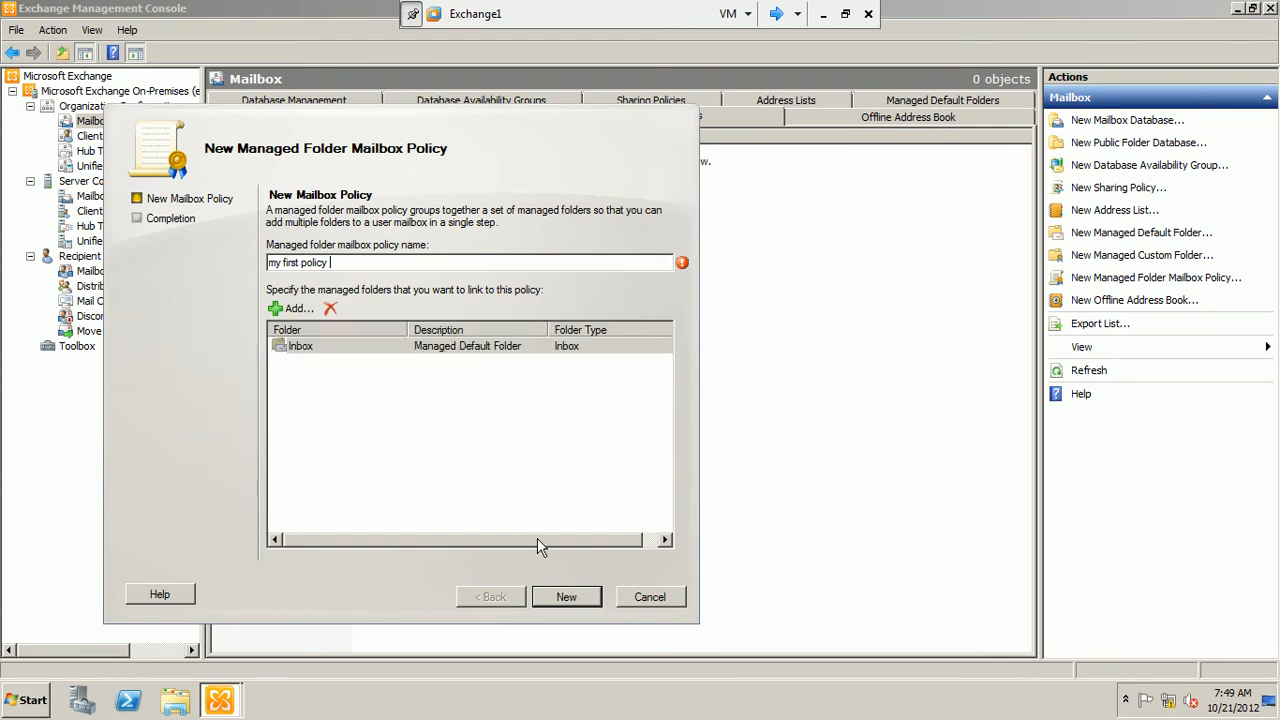
Rename the policy as "MyFirstPolicy", create it and finish the wizard
left_click(300, 263)
key("ctrl+a")
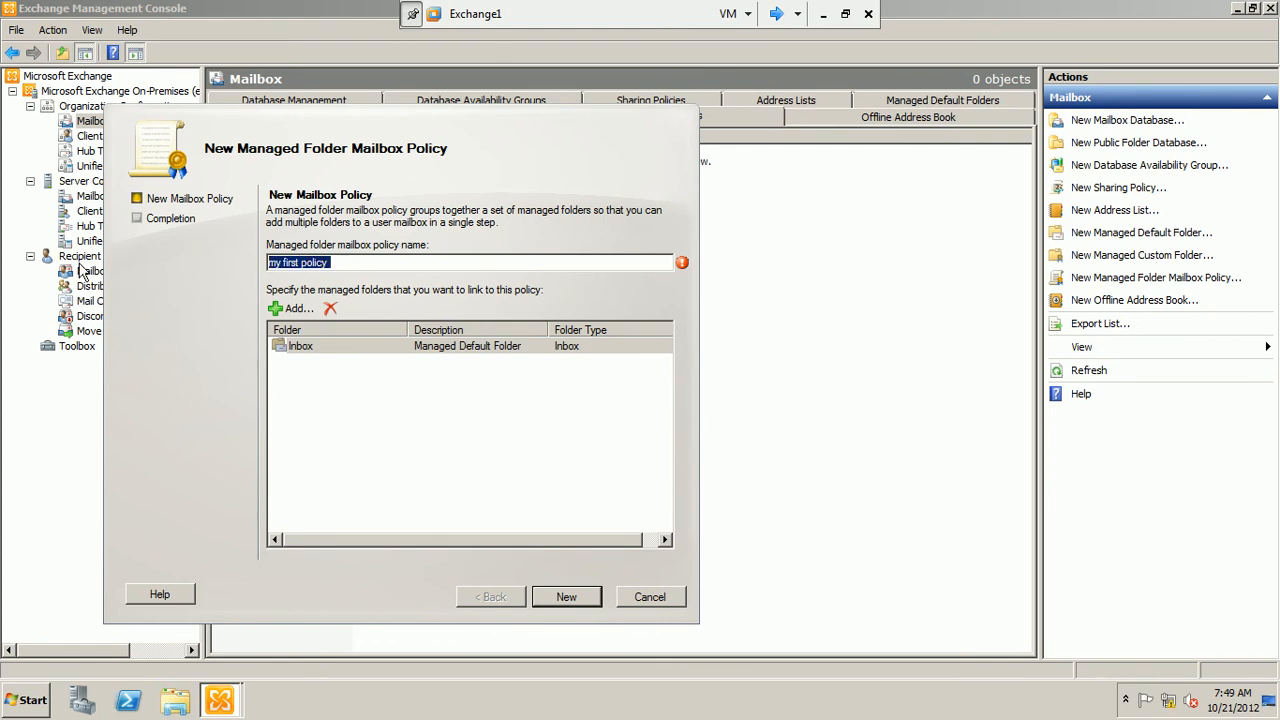
type("My")
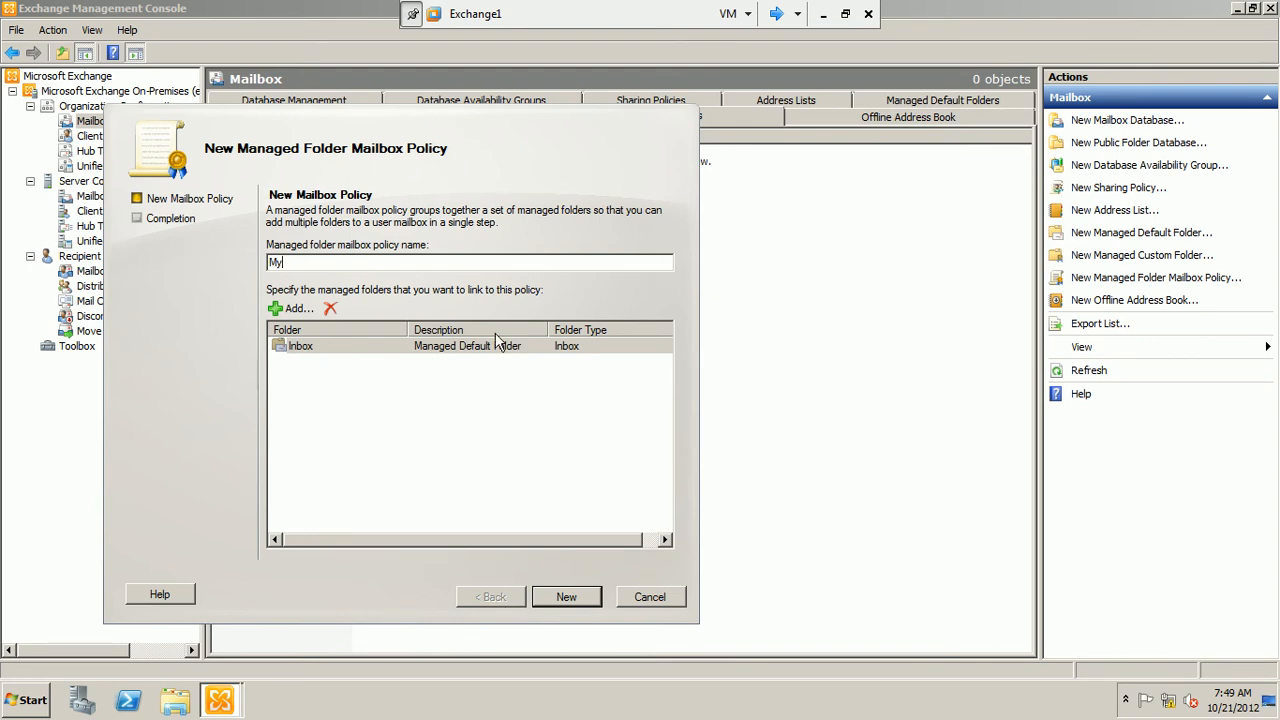
type("FirstPolicy")
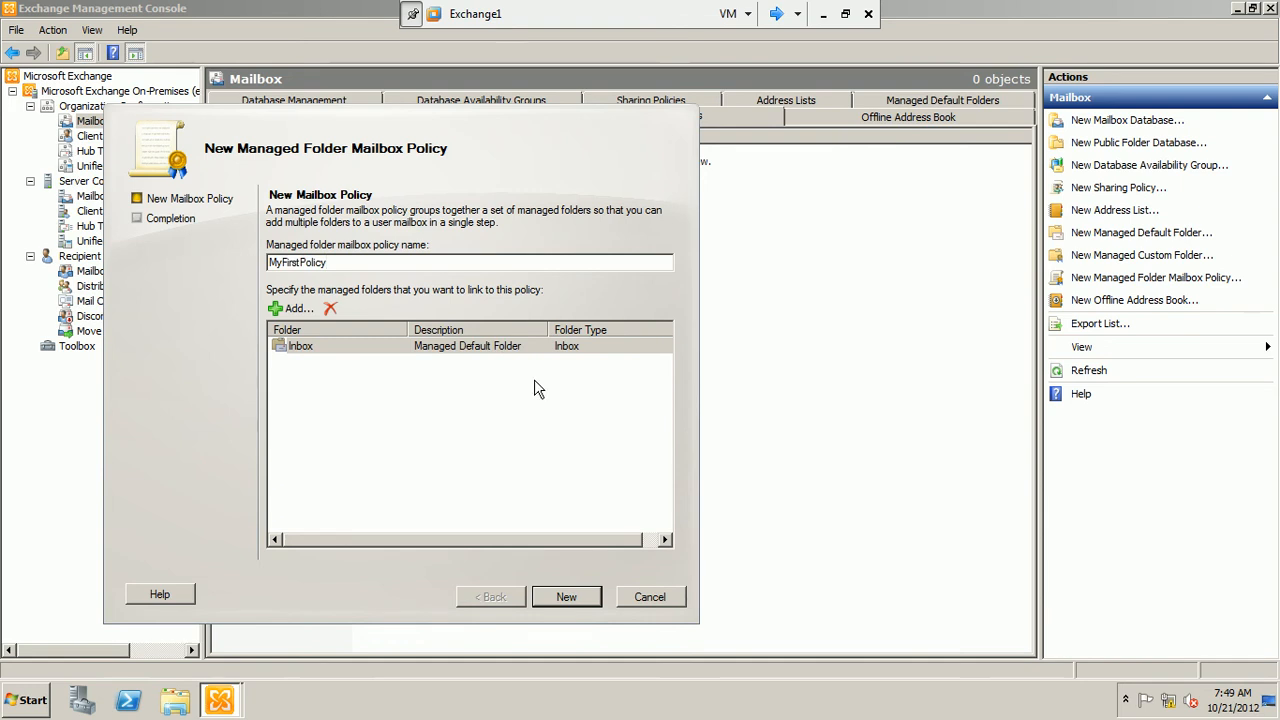
left_click(568, 598)
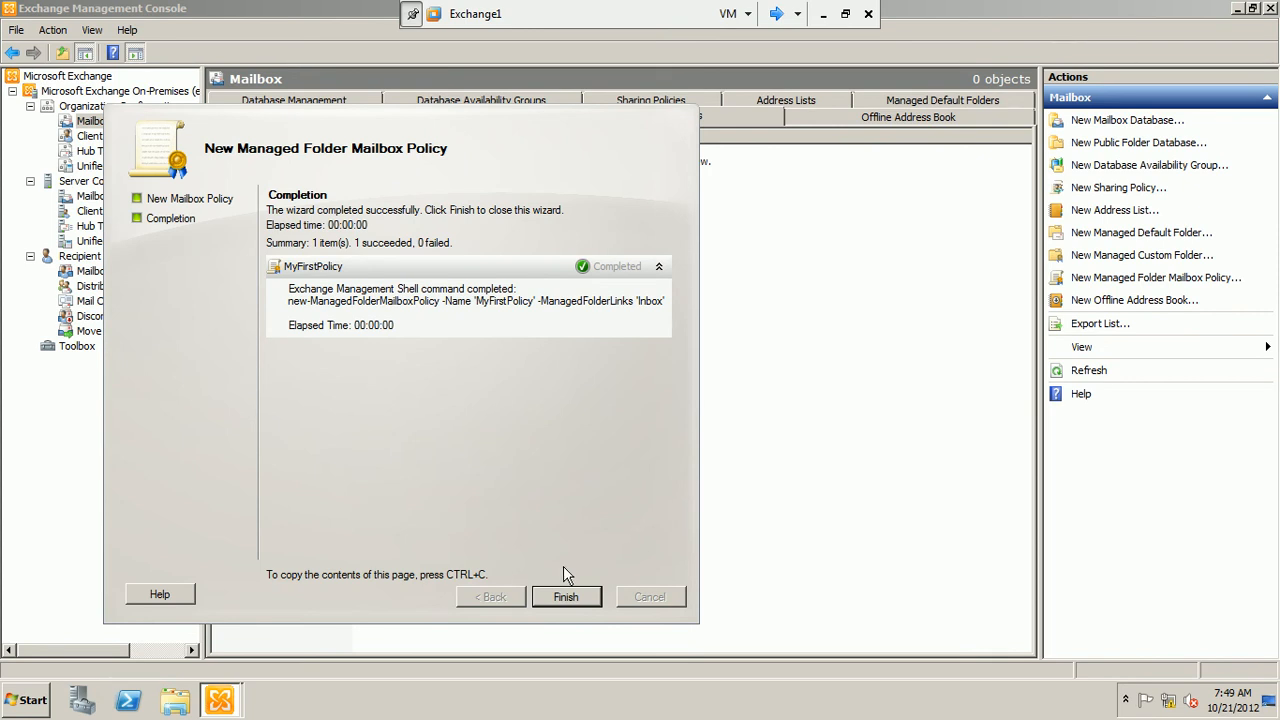
left_click(565, 597)
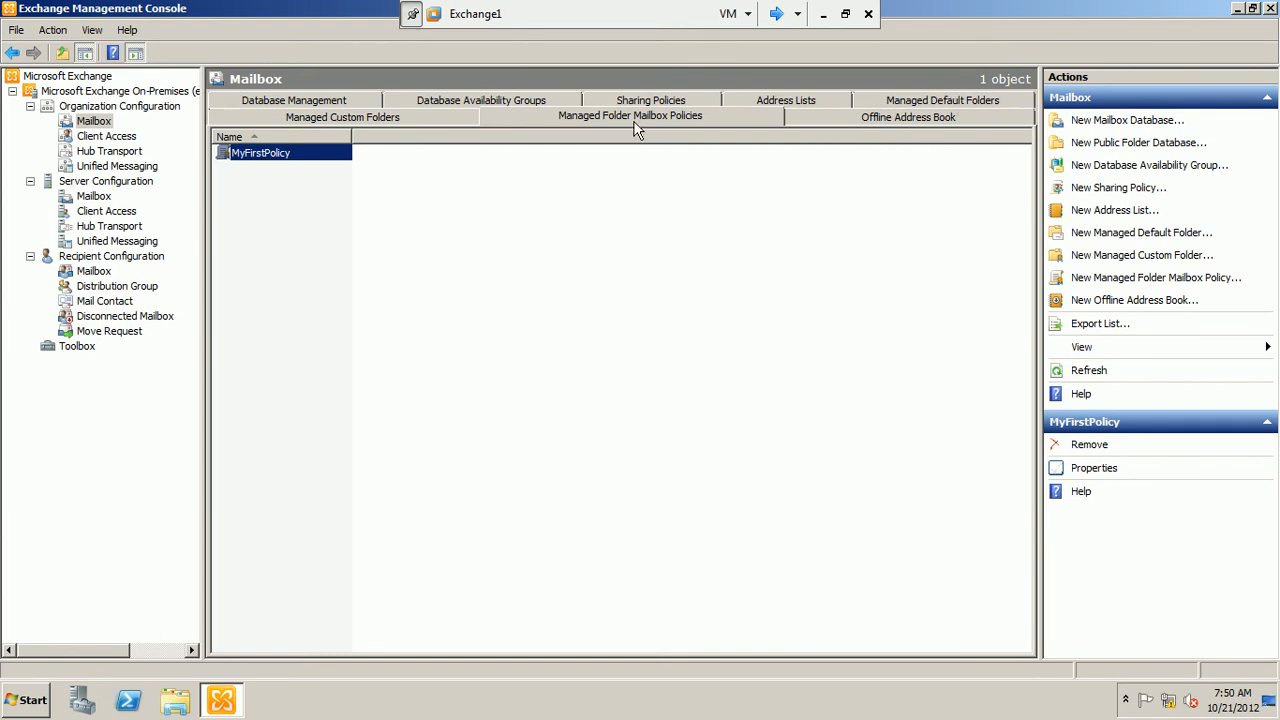
Show the managed default folders and review the Contacts folder's general properties, closing them without changes
left_click(930, 101)
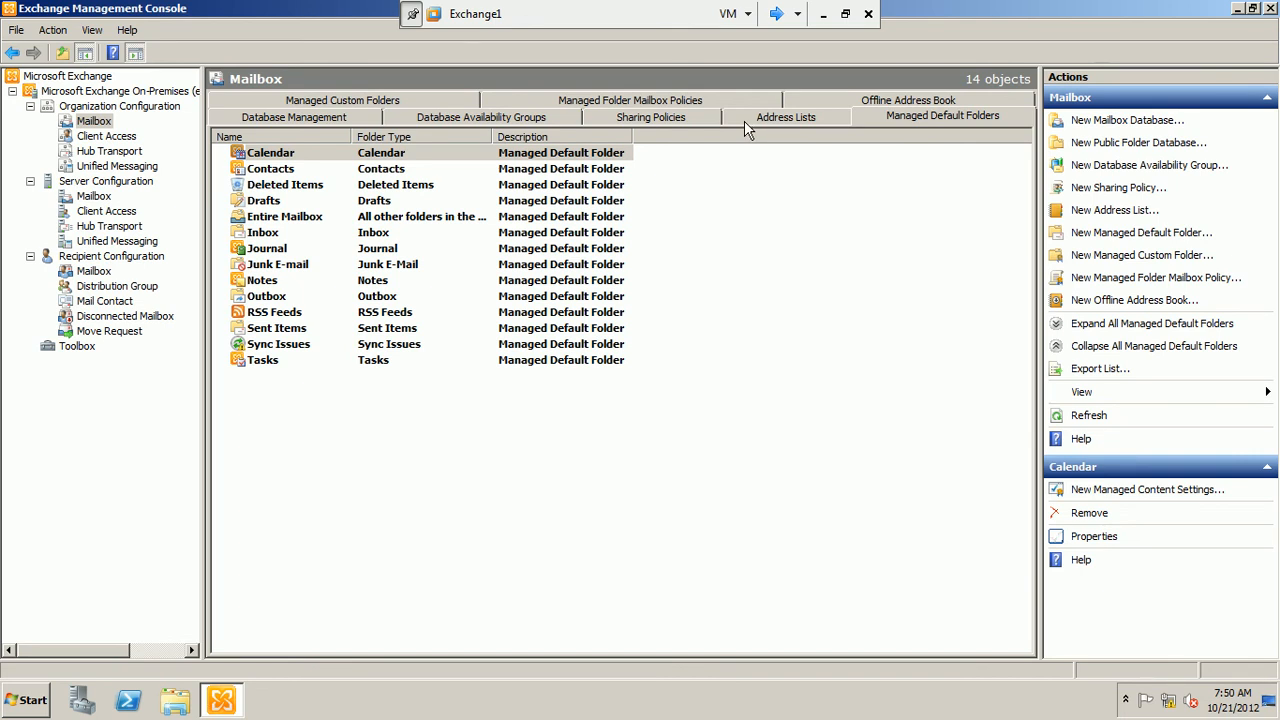
left_click(259, 233)
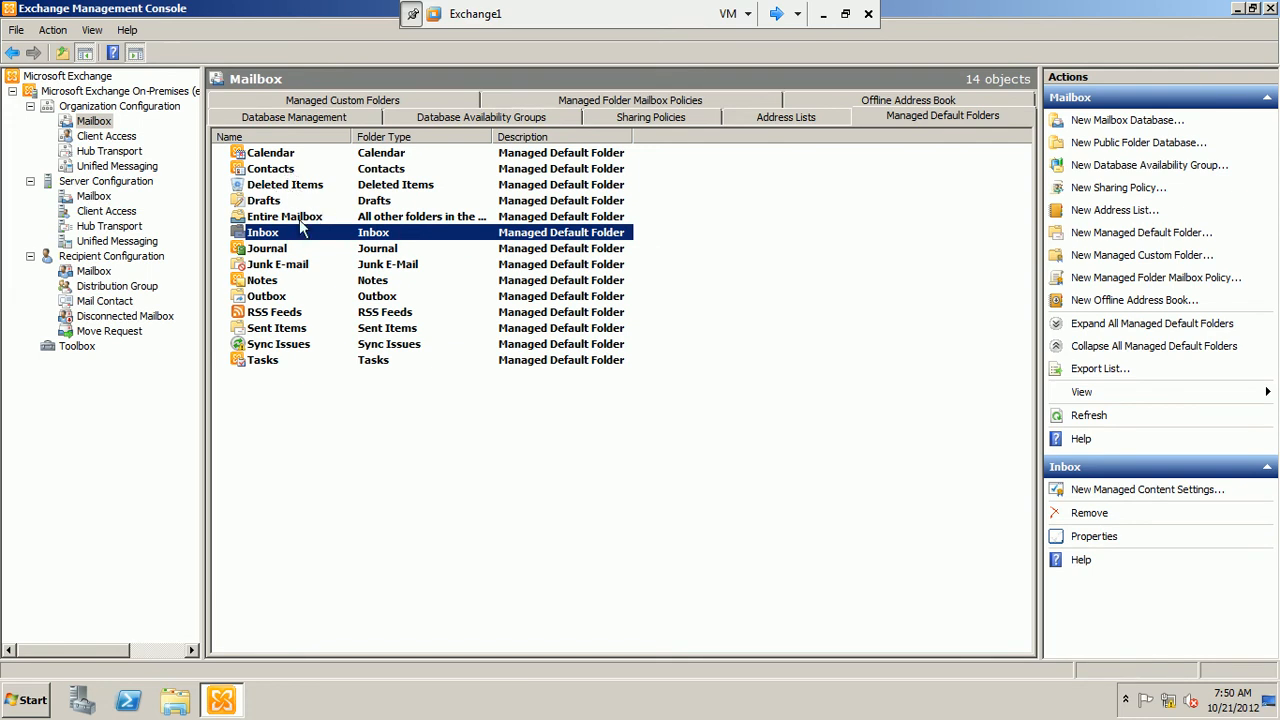
left_click(300, 267)
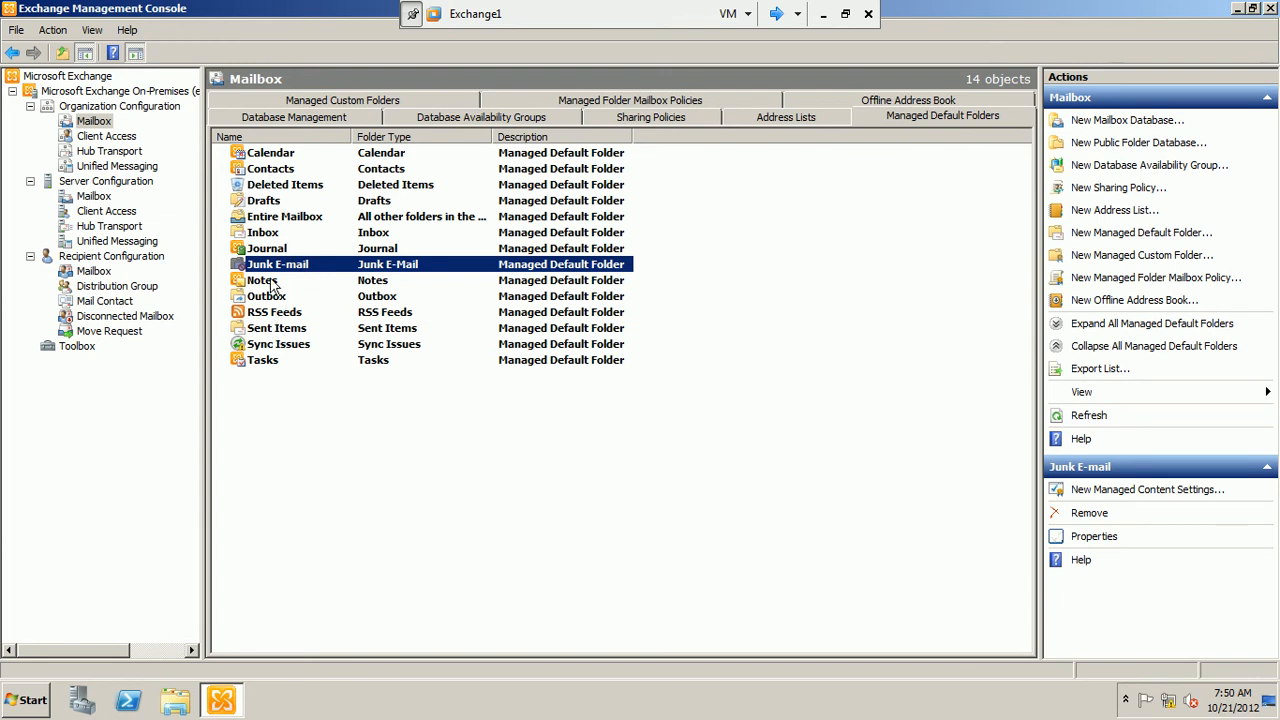
double_click(268, 167)
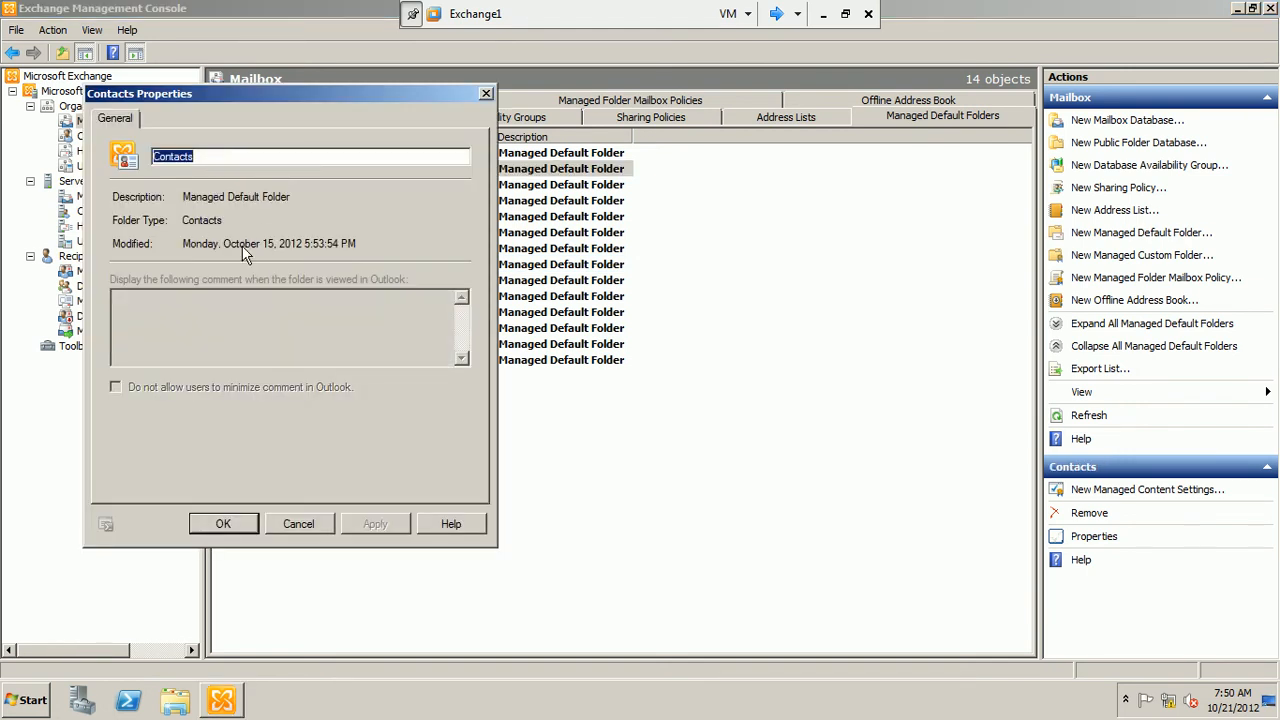
left_click(296, 526)
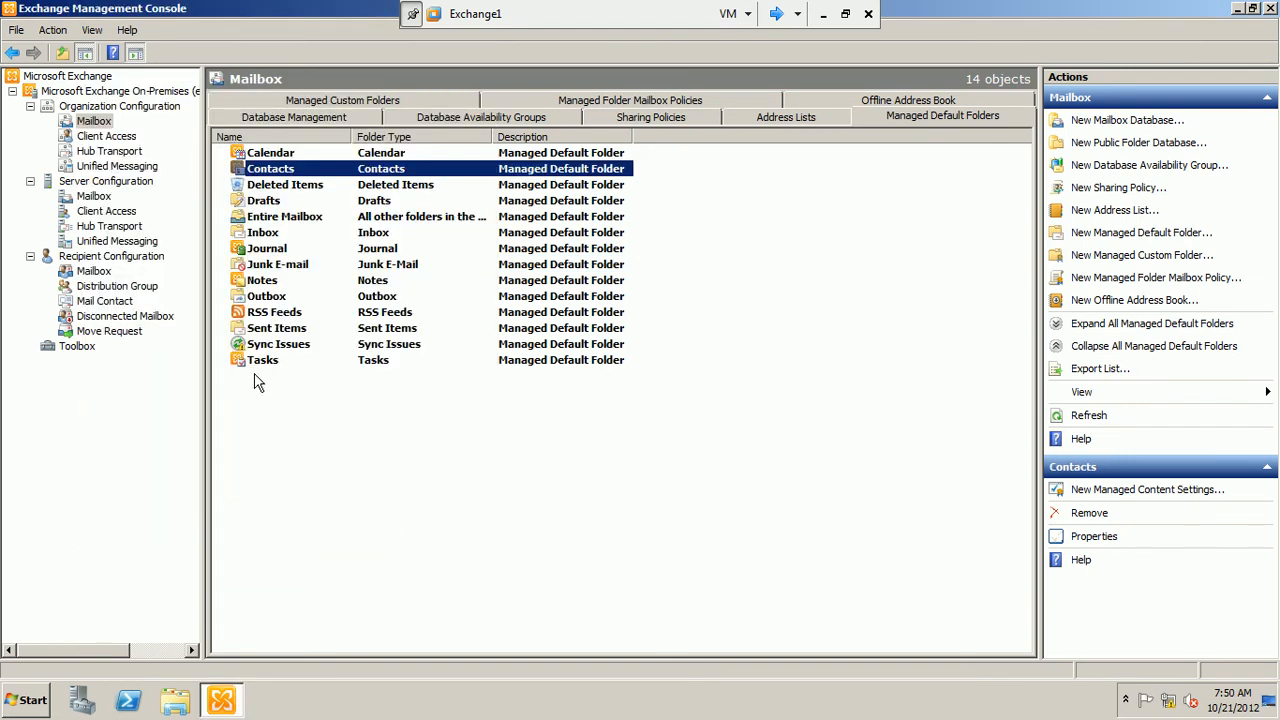
Review the Inbox managed folder's properties, including its Outlook comment field, and close them without changes
right_click(265, 234)
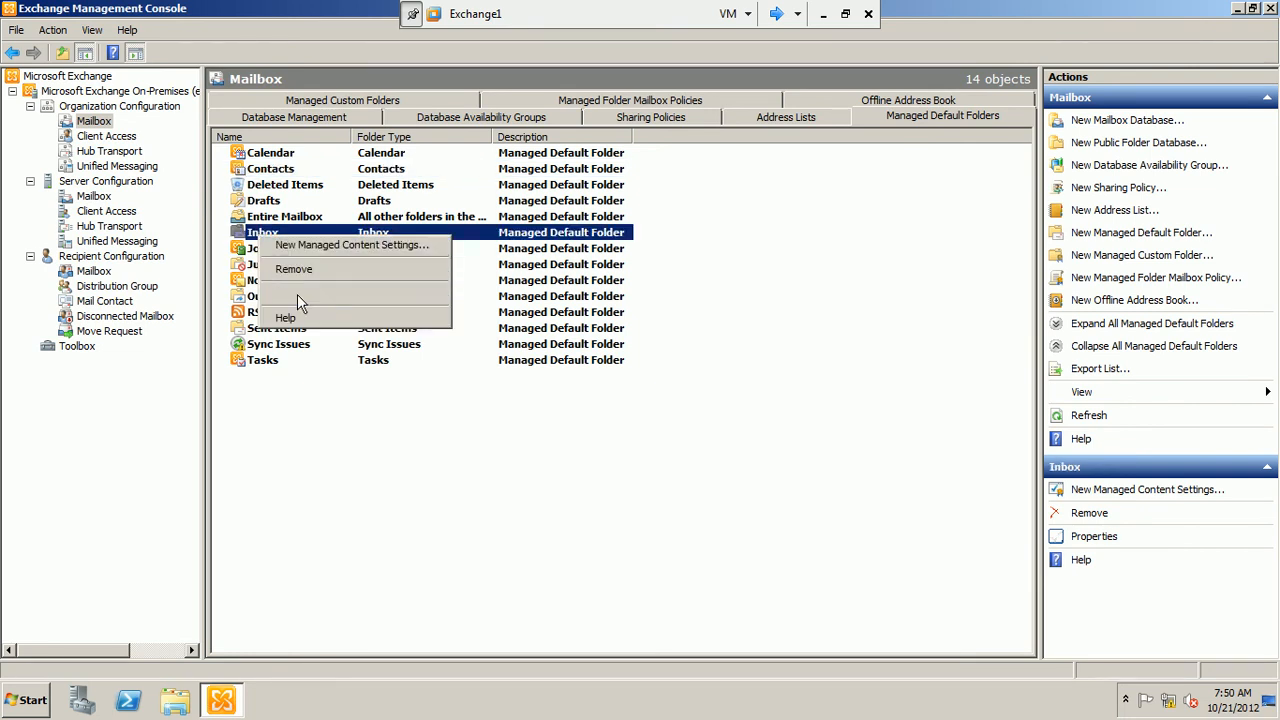
left_click(297, 294)
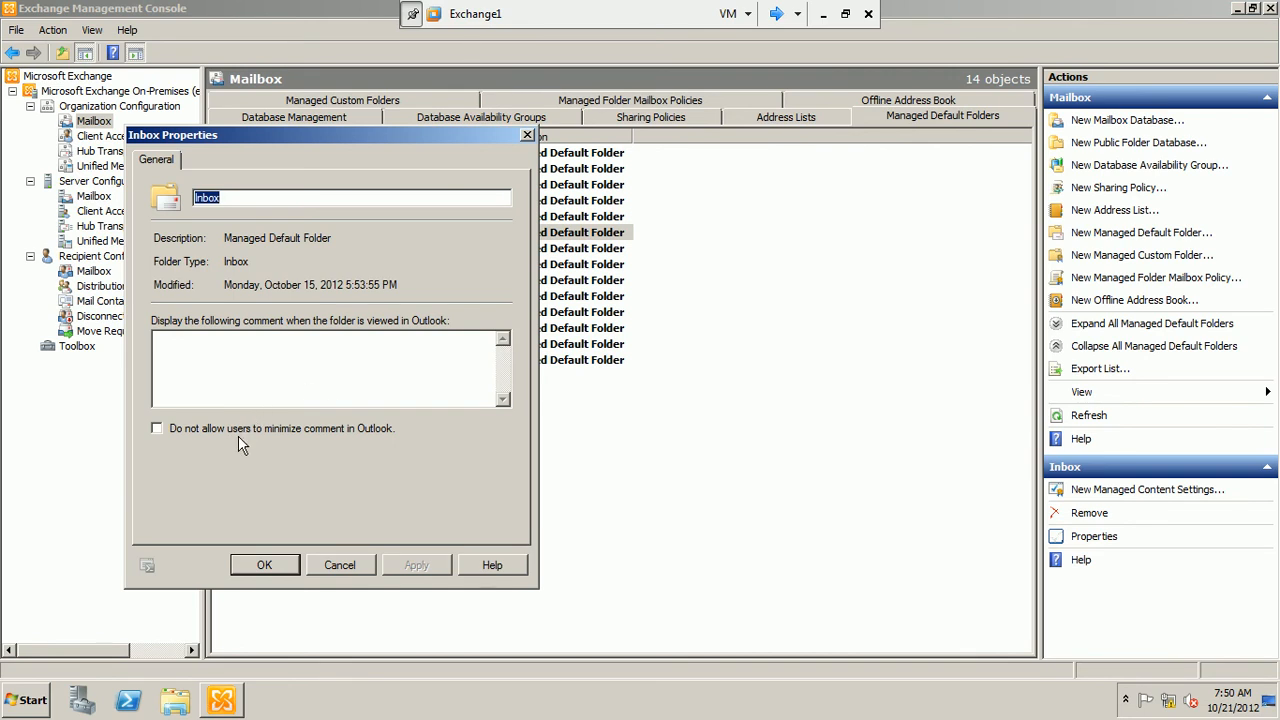
left_click(269, 362)
left_click(269, 362)
left_click(358, 567)
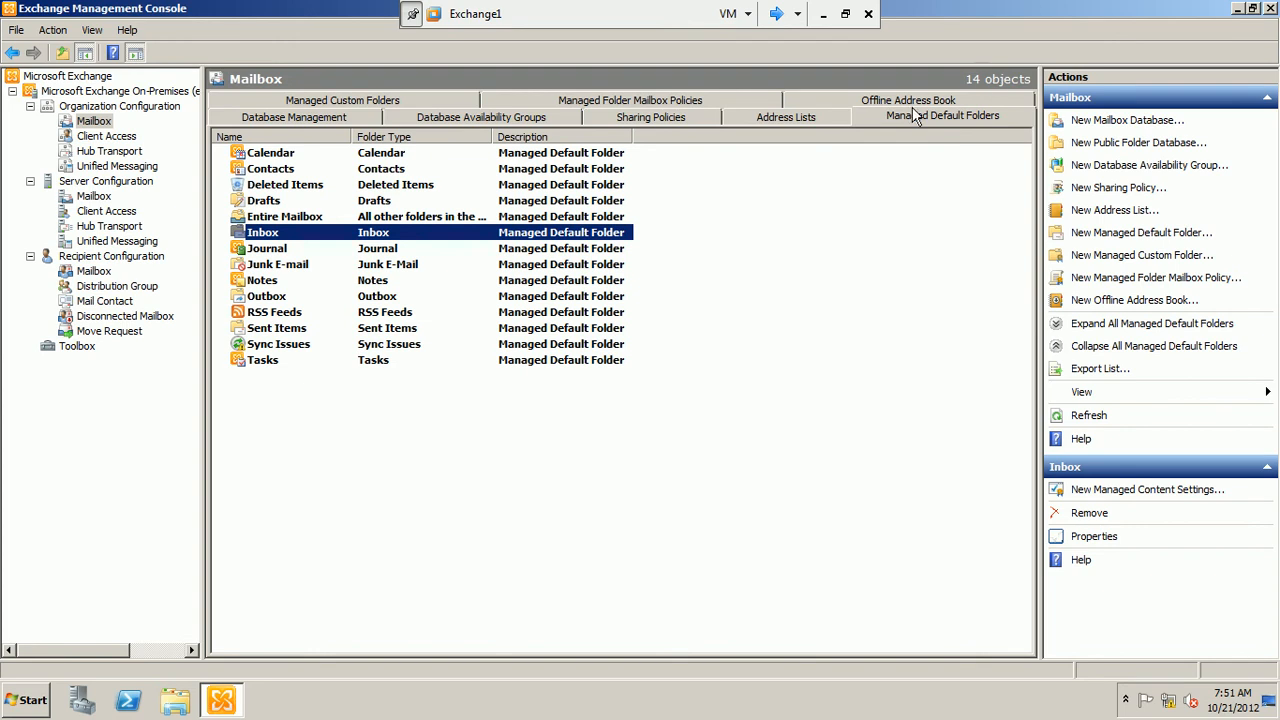
Go through the Junk E-mail, Notes, Outbox and Sent Items entries among the managed default folders
left_click(388, 264)
left_click(377, 283)
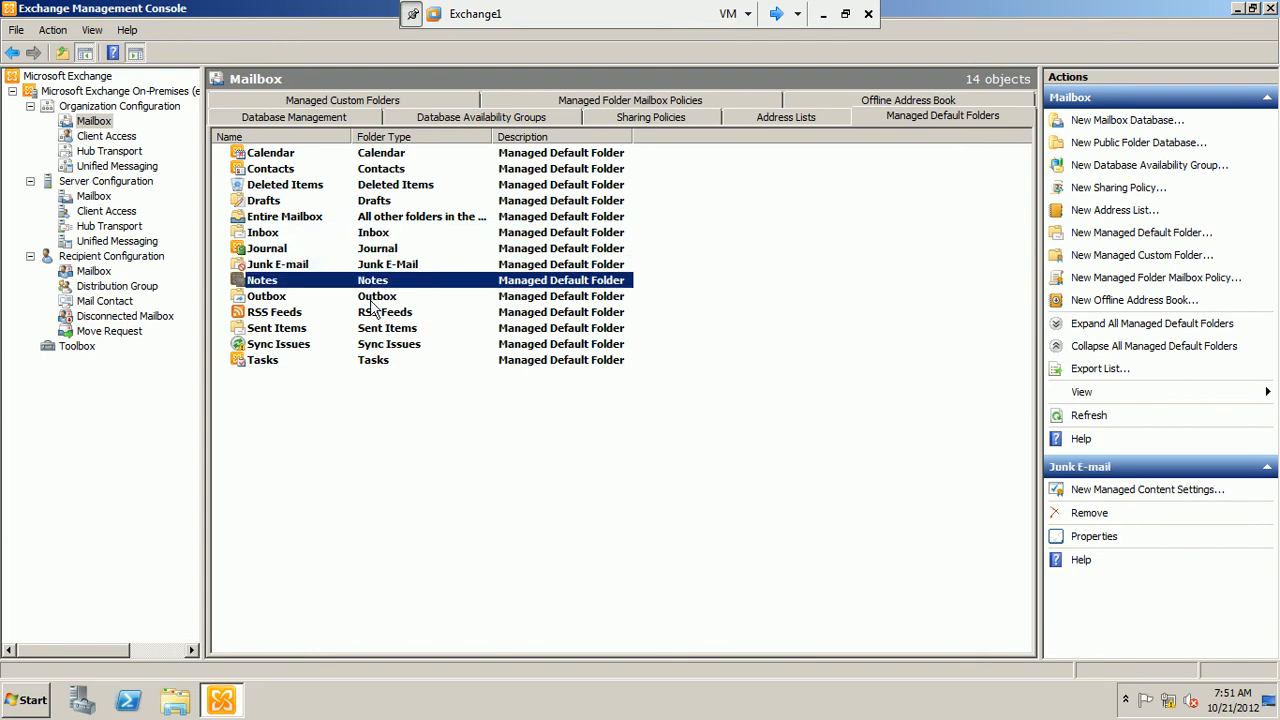
left_click(376, 298)
left_click(374, 330)
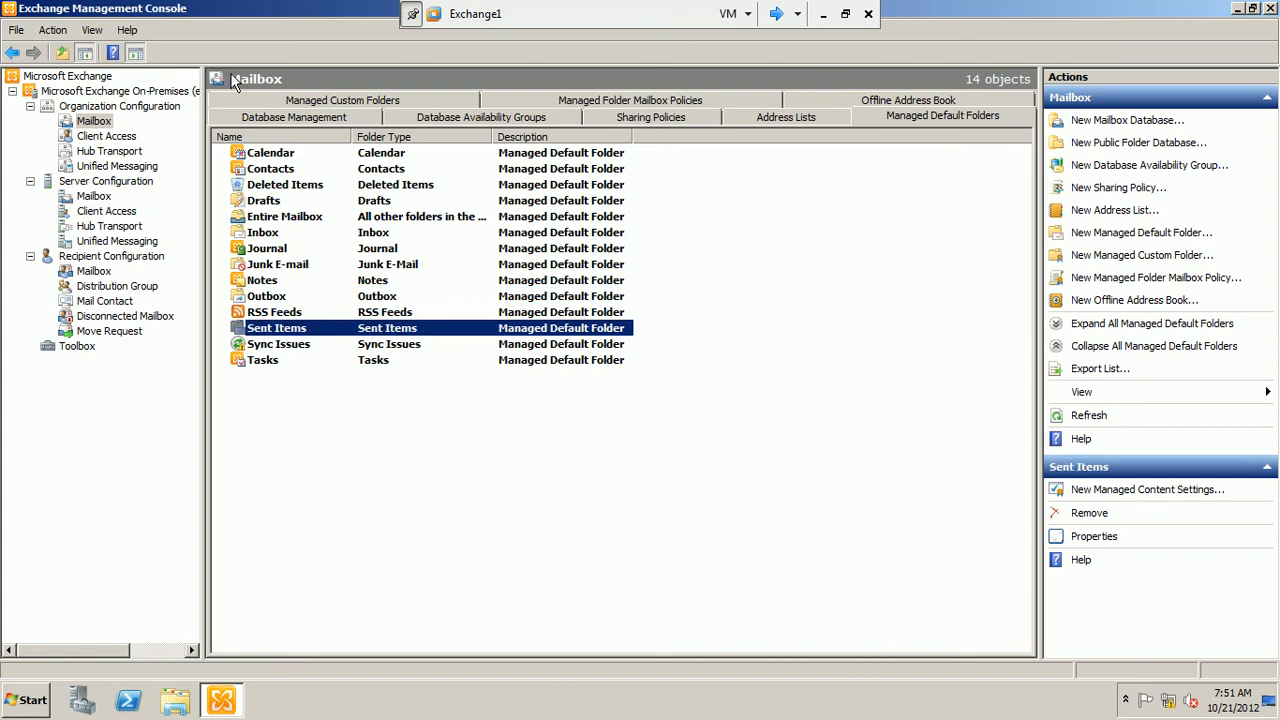
Start a new managed custom folder and name it "you can put your long live items here"
left_click(340, 100)
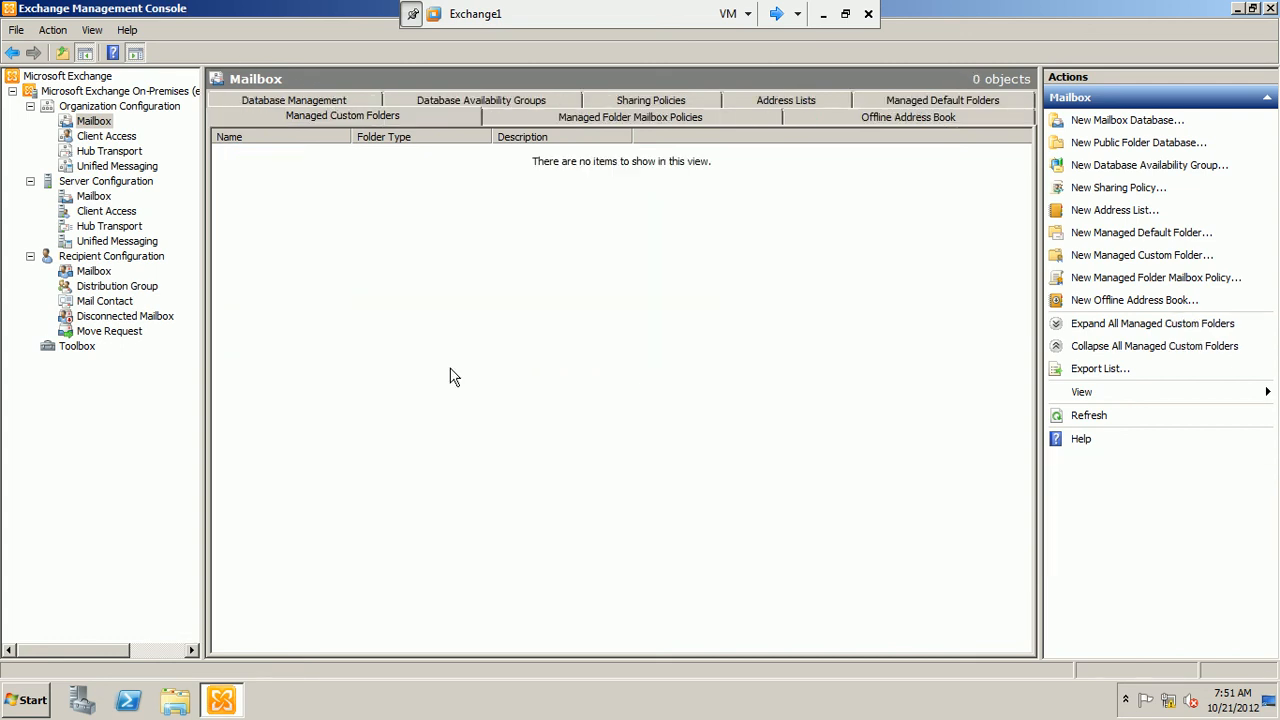
right_click(424, 186)
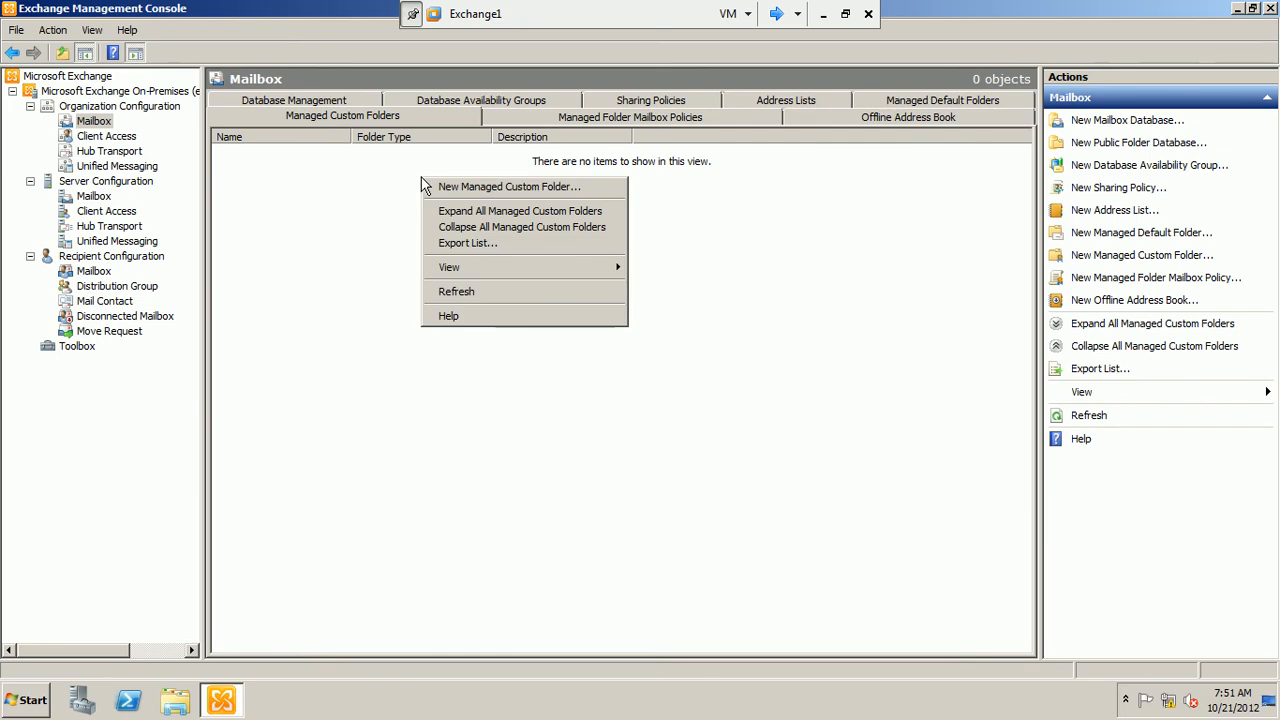
left_click(476, 189)
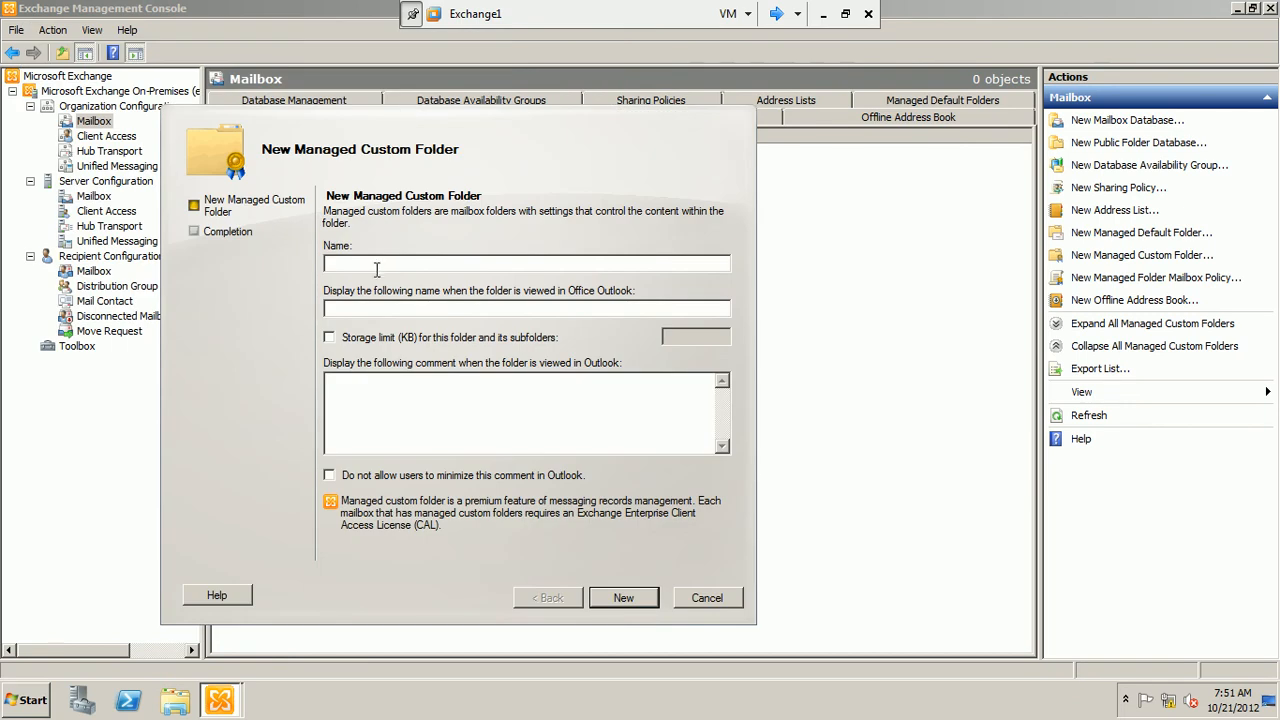
type("you can put your long live items here")
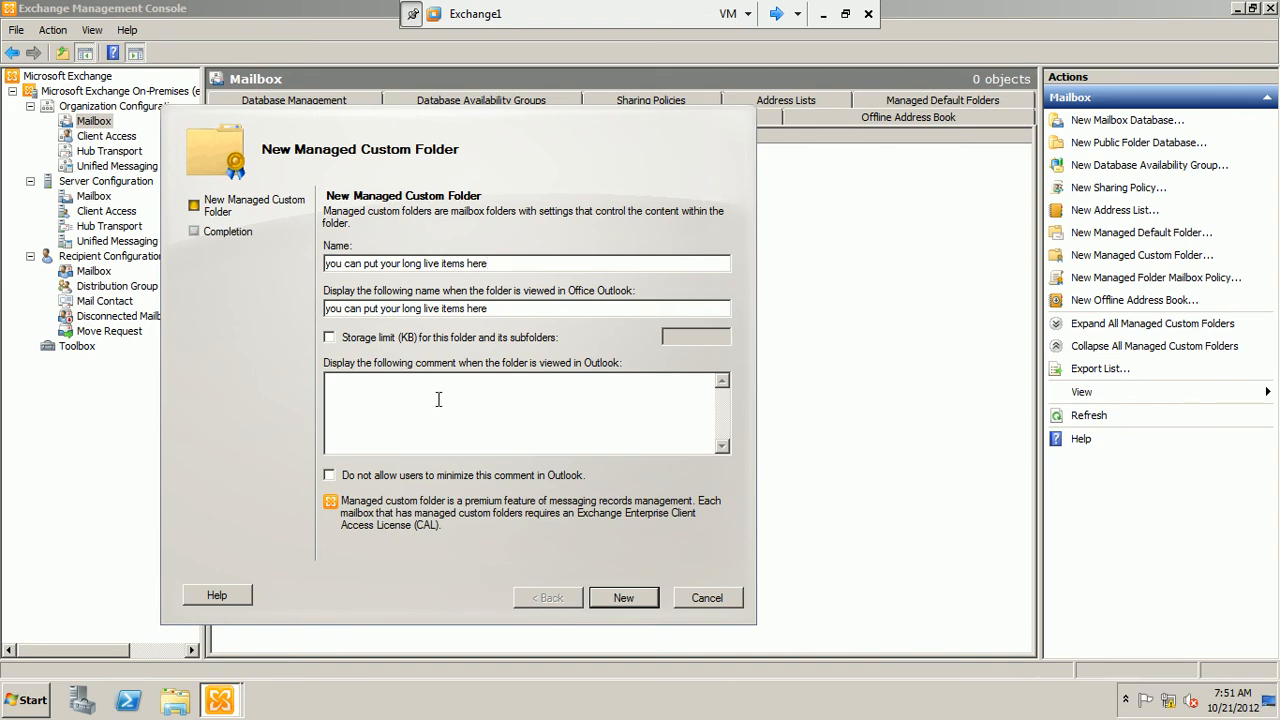
Enable the storage limit for the custom folder and its subfolders and set it to 4050 KB
left_click(329, 337)
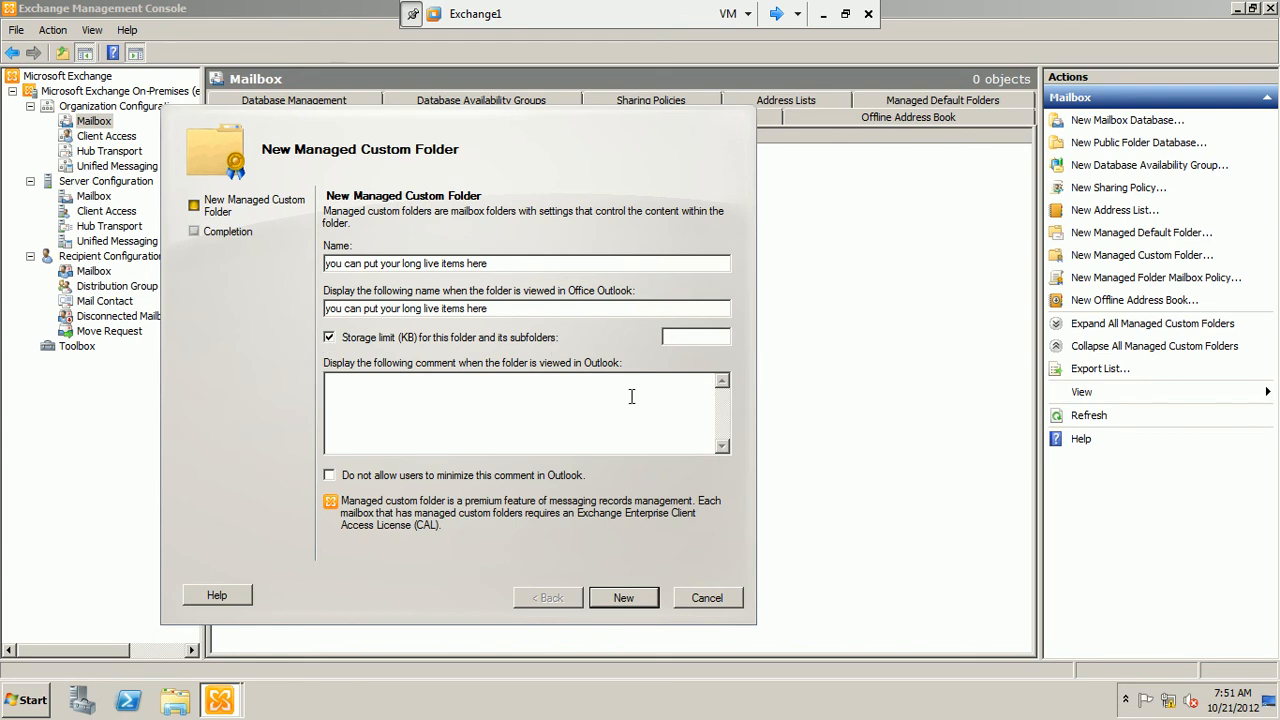
type("4050")
Set the folder's Outlook comment to "all users who want to save there long live things can put in this folder"
left_click(555, 412)
type("all users who want to save there long live t")
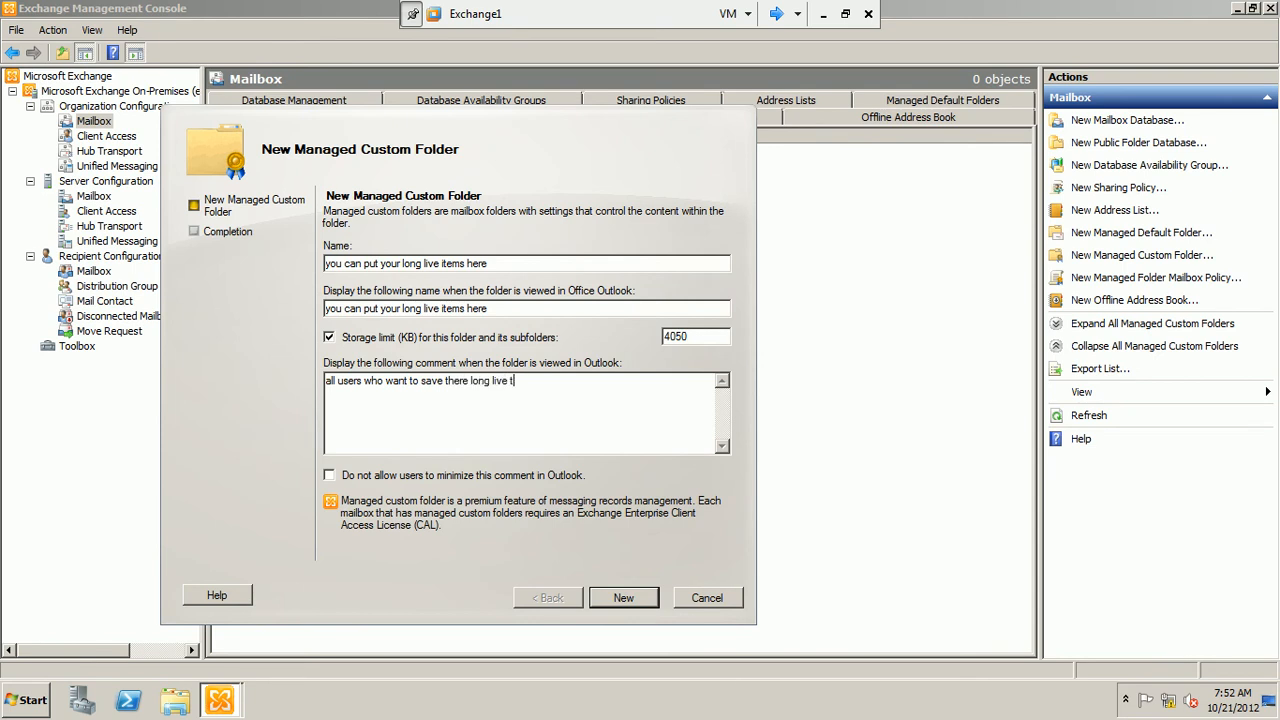
type("hings can put in this folder")
Create the managed custom folder, finishing the wizard, and widen the Name column of the folder list
left_click(624, 598)
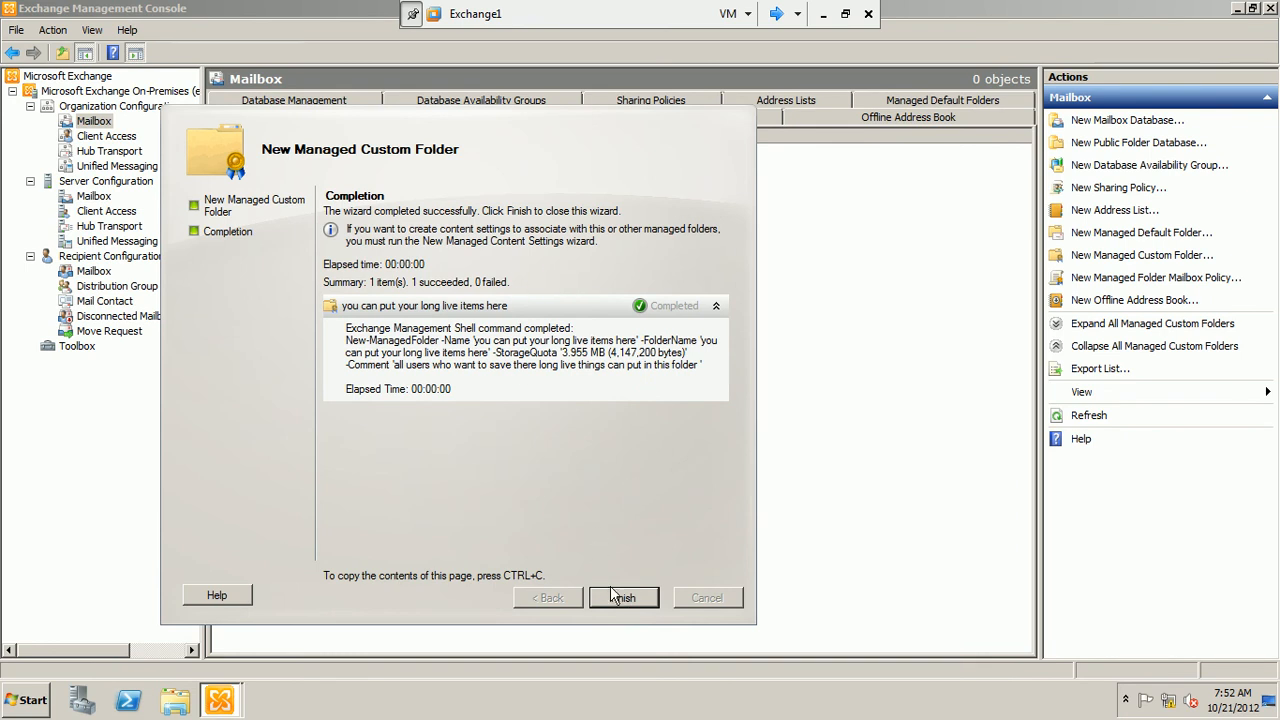
left_click(614, 597)
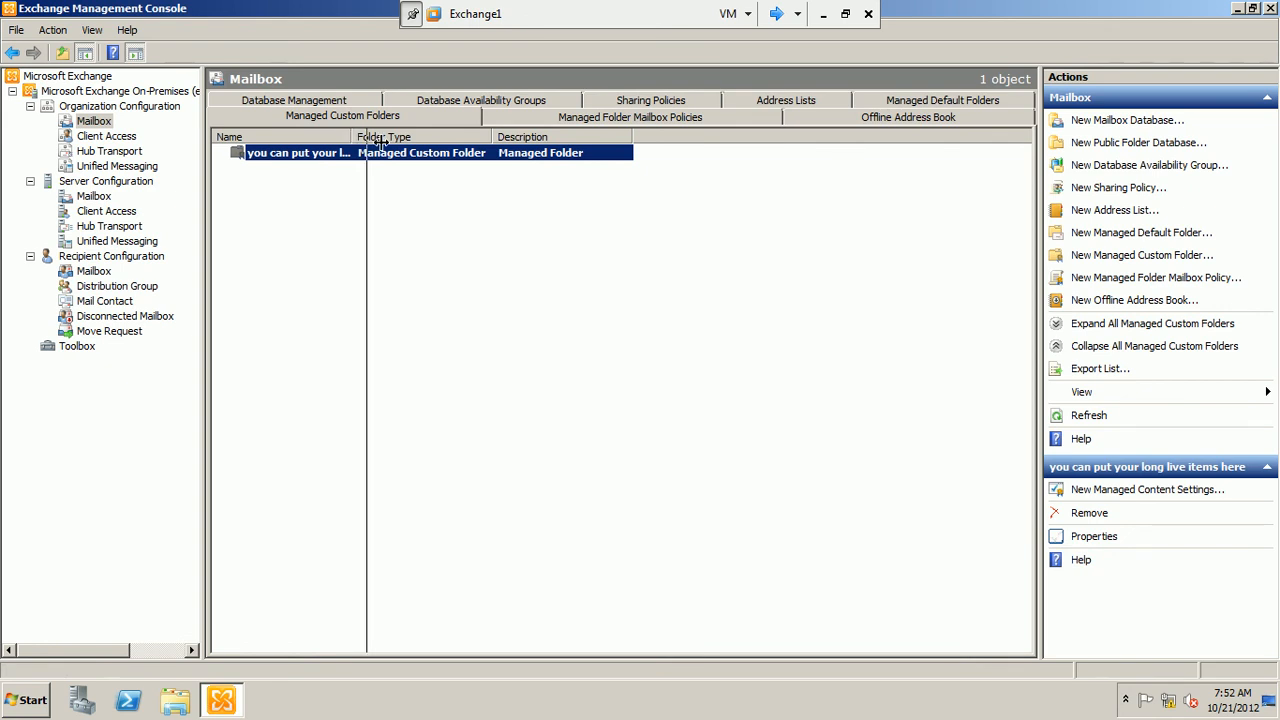
left_click_drag(352, 136, 405, 138)
left_click(359, 215)
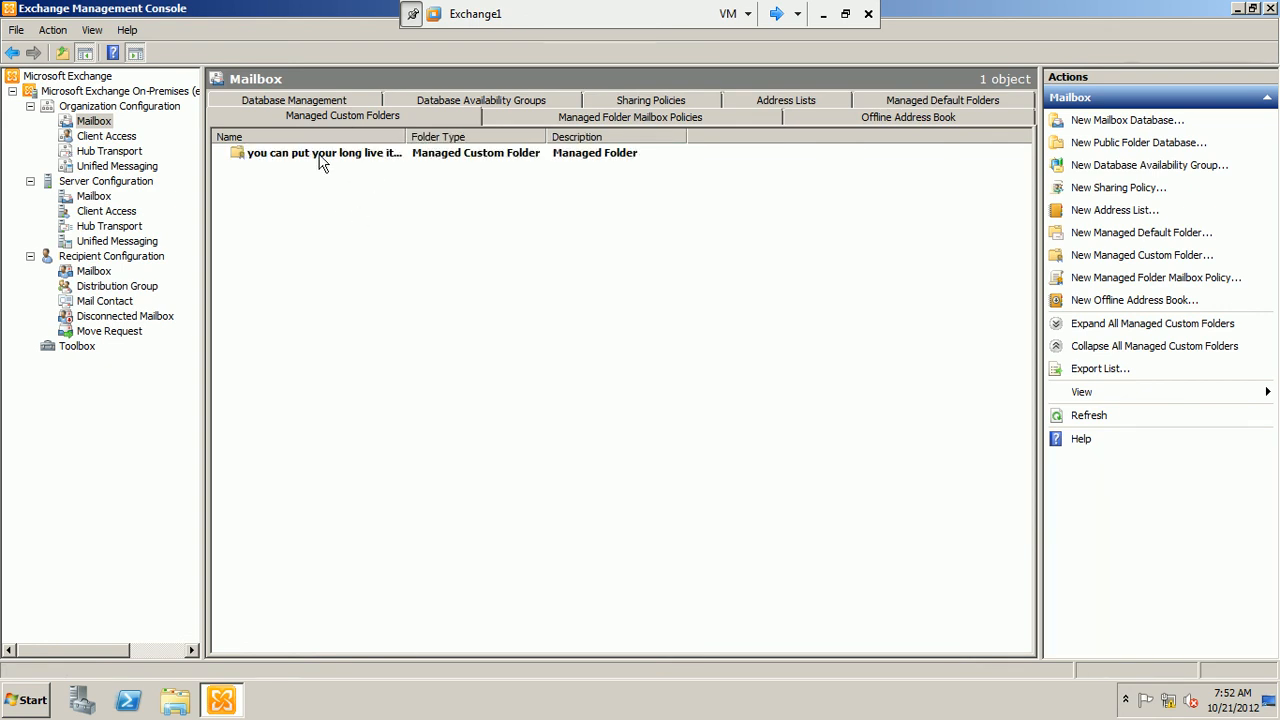
Start new managed content settings for the custom folder and name them "MynewFolderLongLive"
right_click(321, 163)
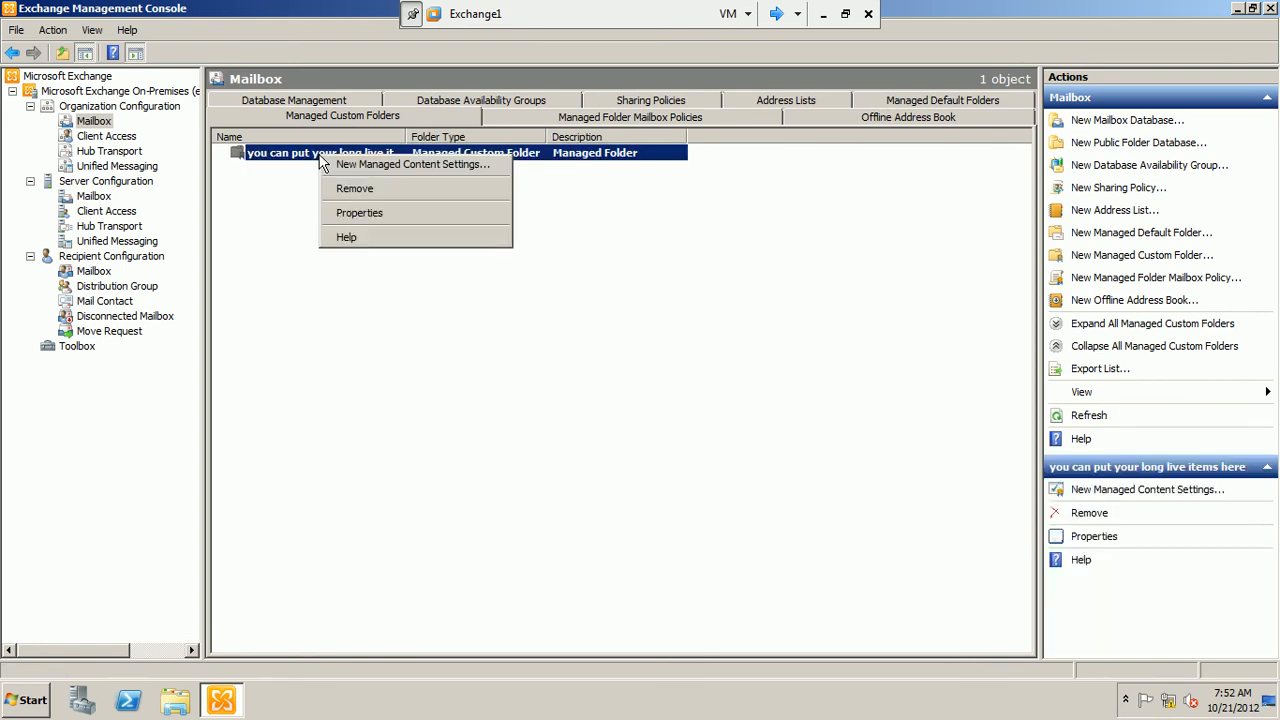
left_click(326, 162)
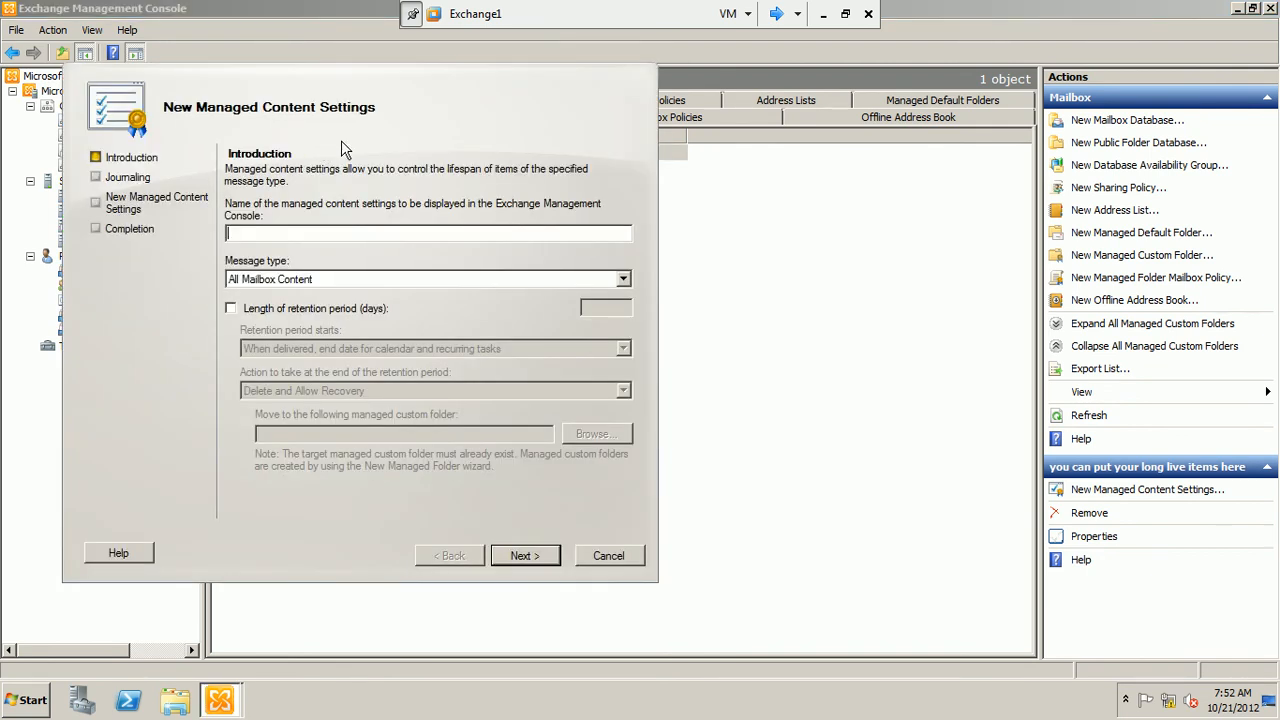
left_click_drag(301, 80, 480, 116)
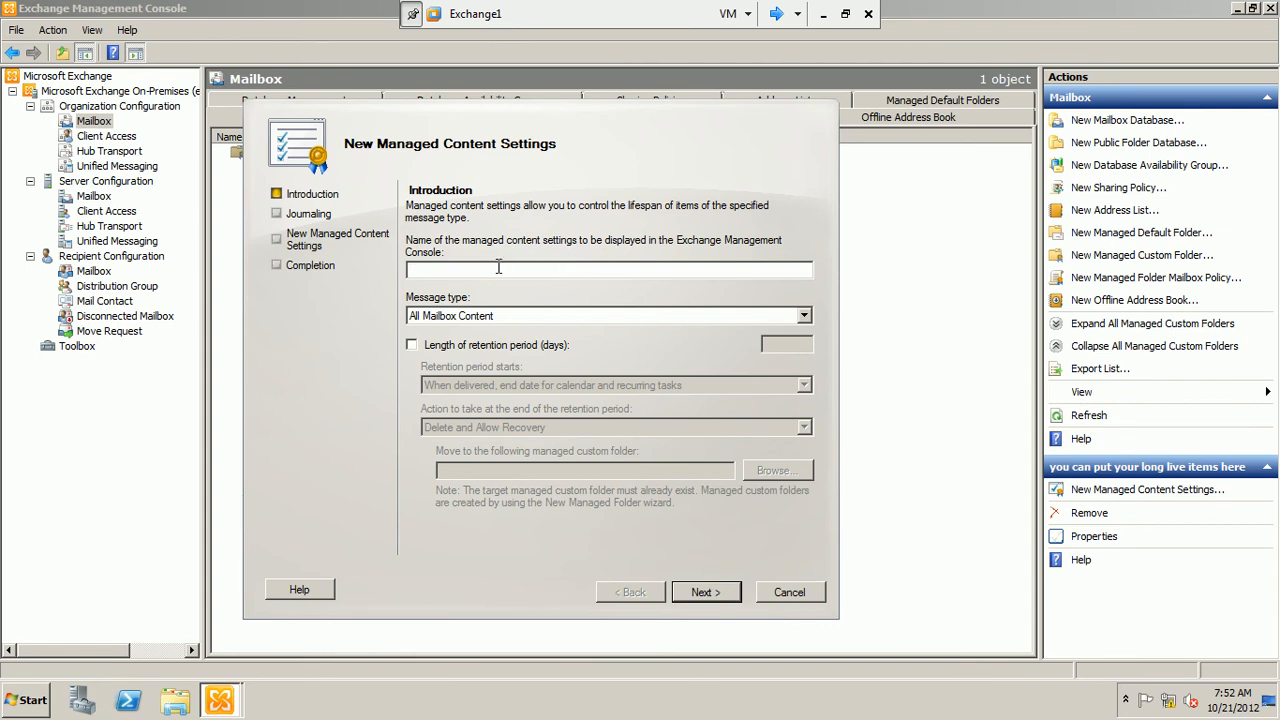
type("MynewFolderLongLive")
Choose All Mailbox Content as the message type and enable a retention period starting when an item is moved to the folder
left_click(505, 316)
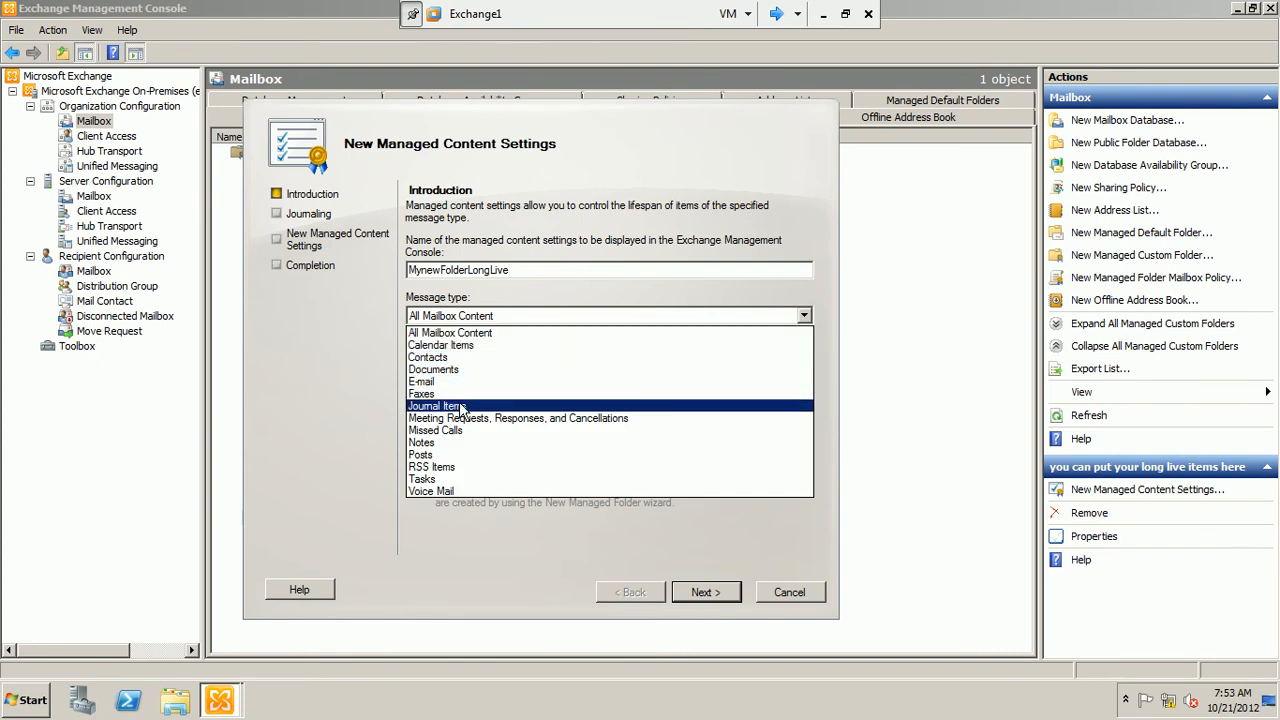
left_click(503, 338)
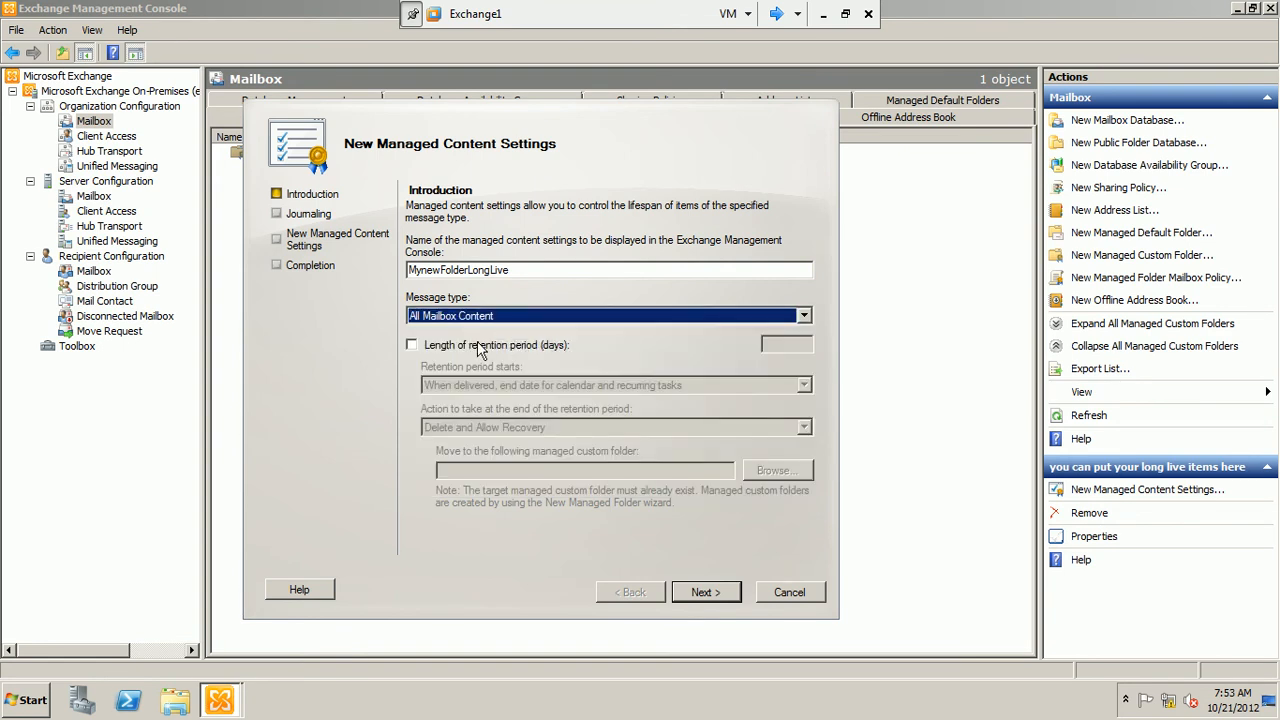
left_click(473, 348)
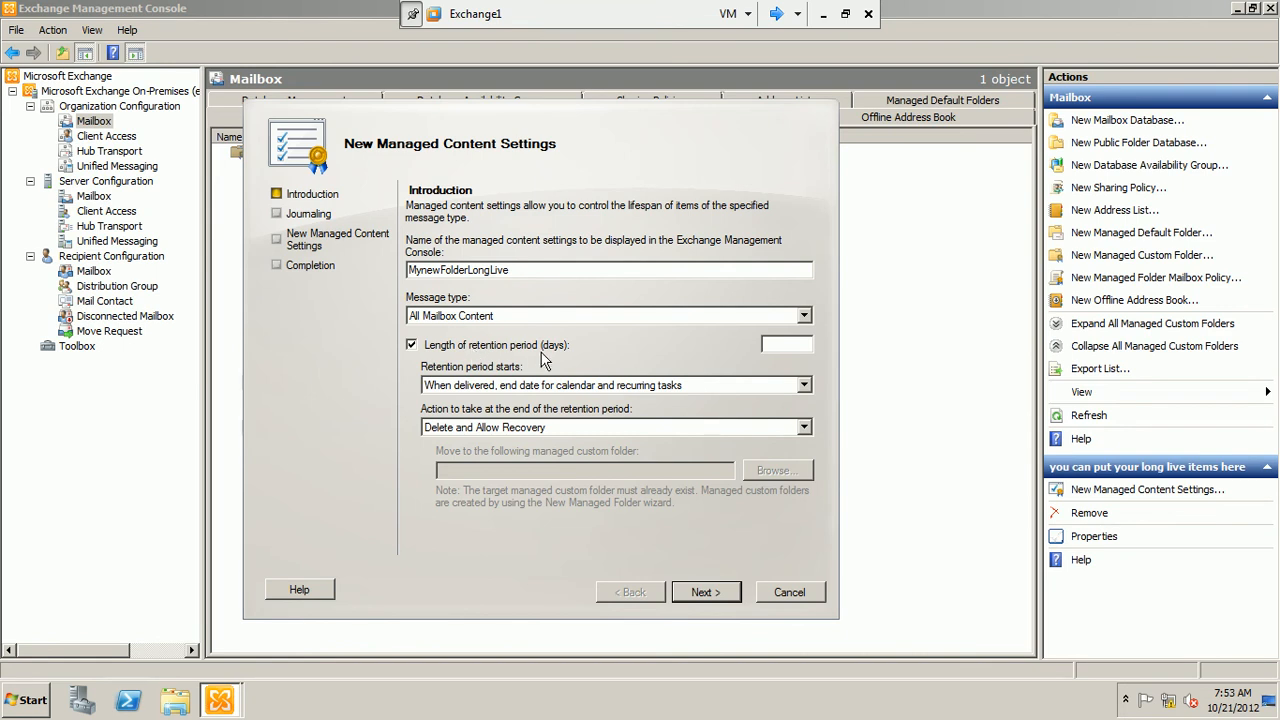
left_click(535, 389)
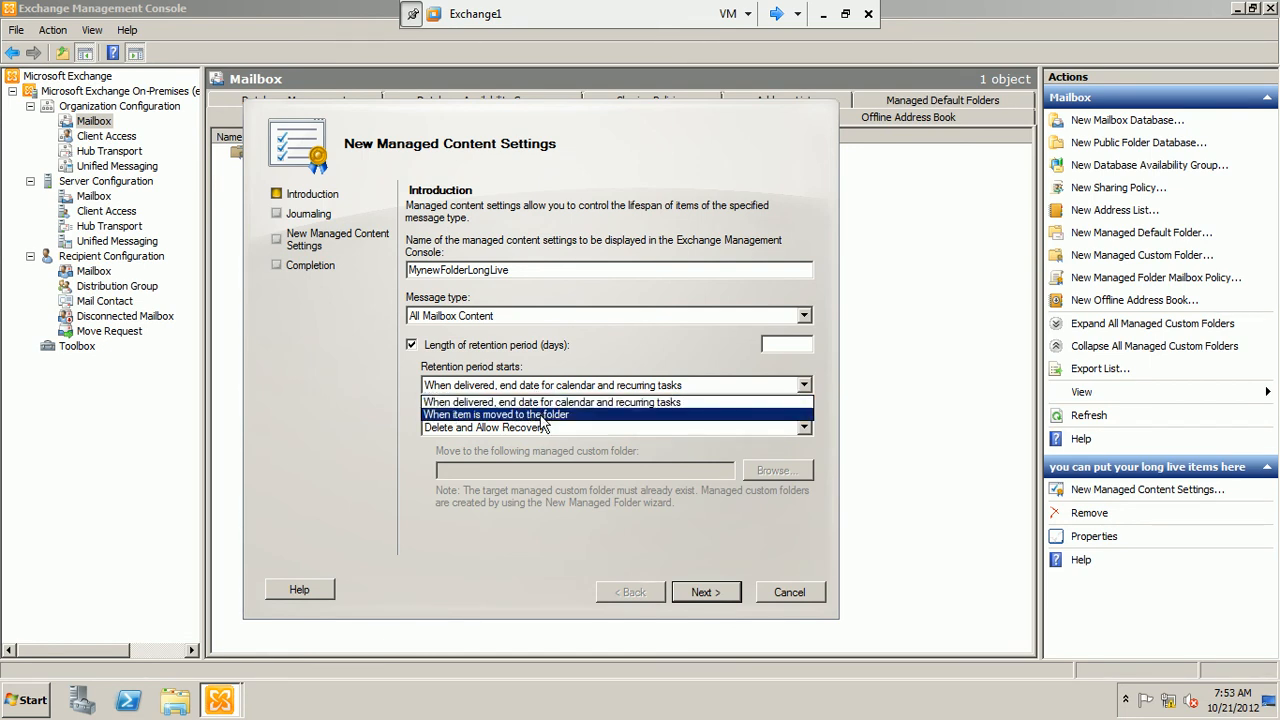
left_click(543, 414)
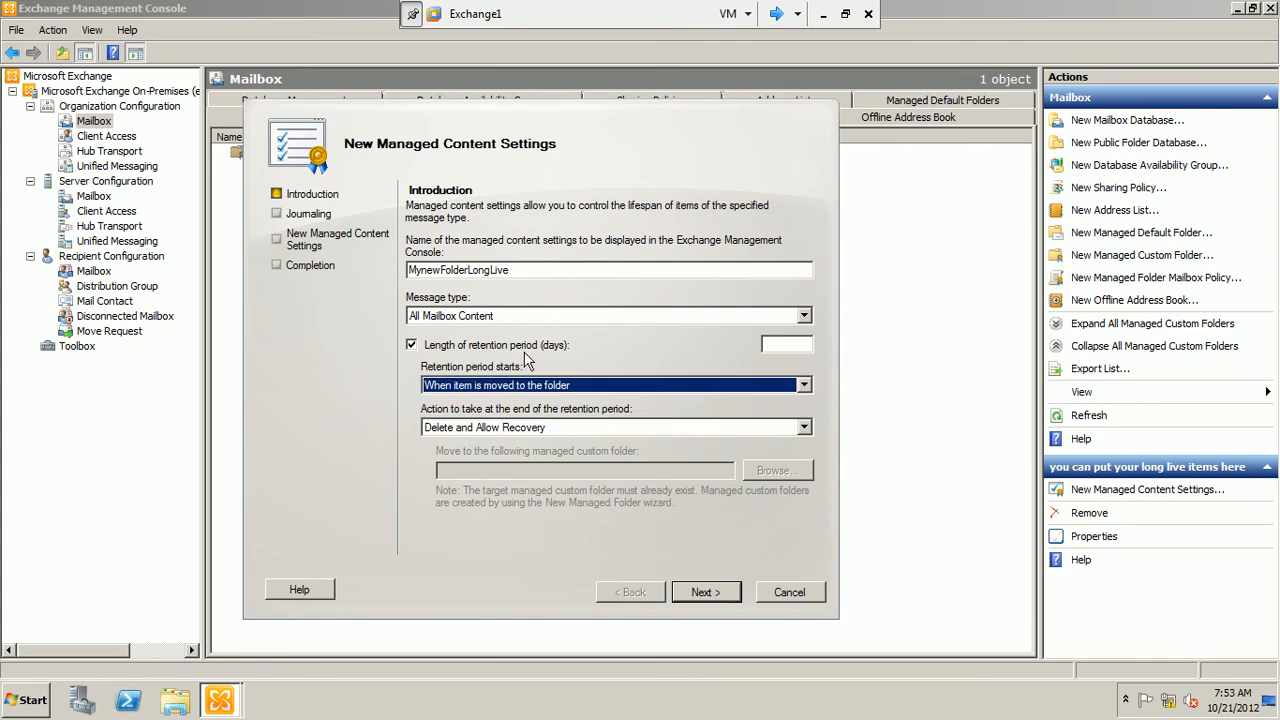
Set the retention length to 3650 days with Permanently Delete as the end action, and continue to the journaling settings
left_click(784, 344)
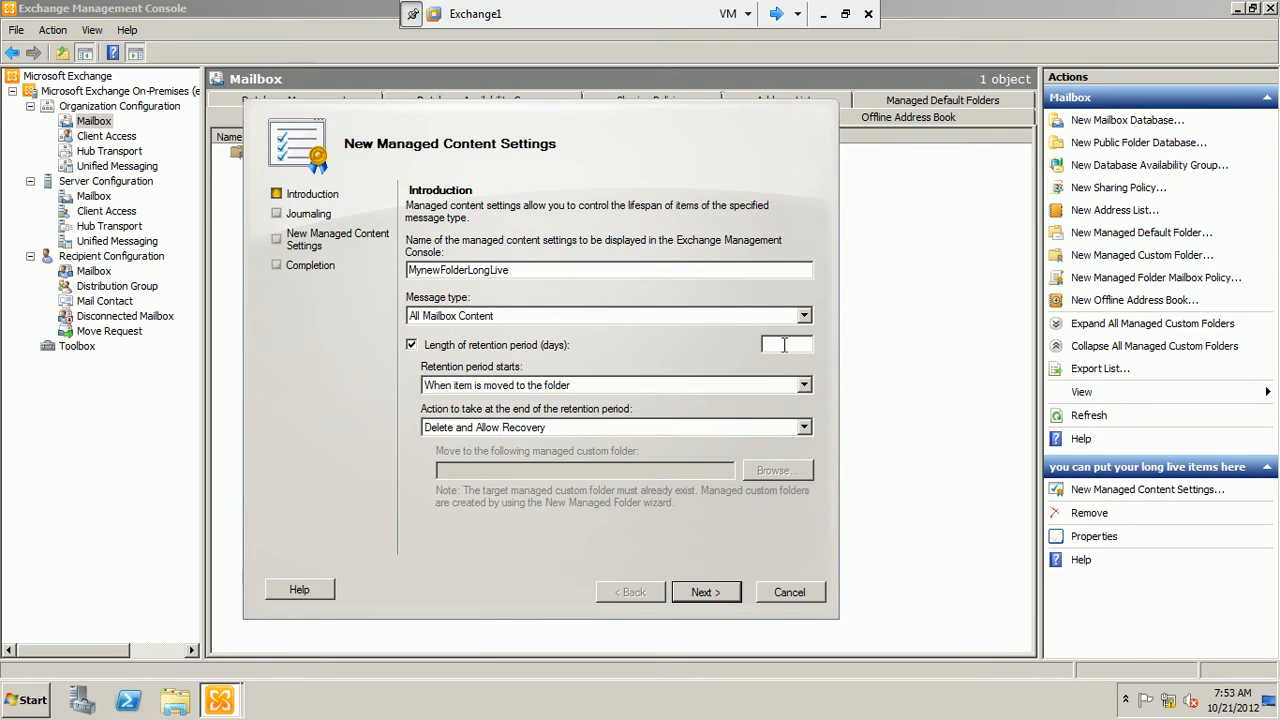
type("365")
type("0")
left_click(770, 350)
left_click(541, 430)
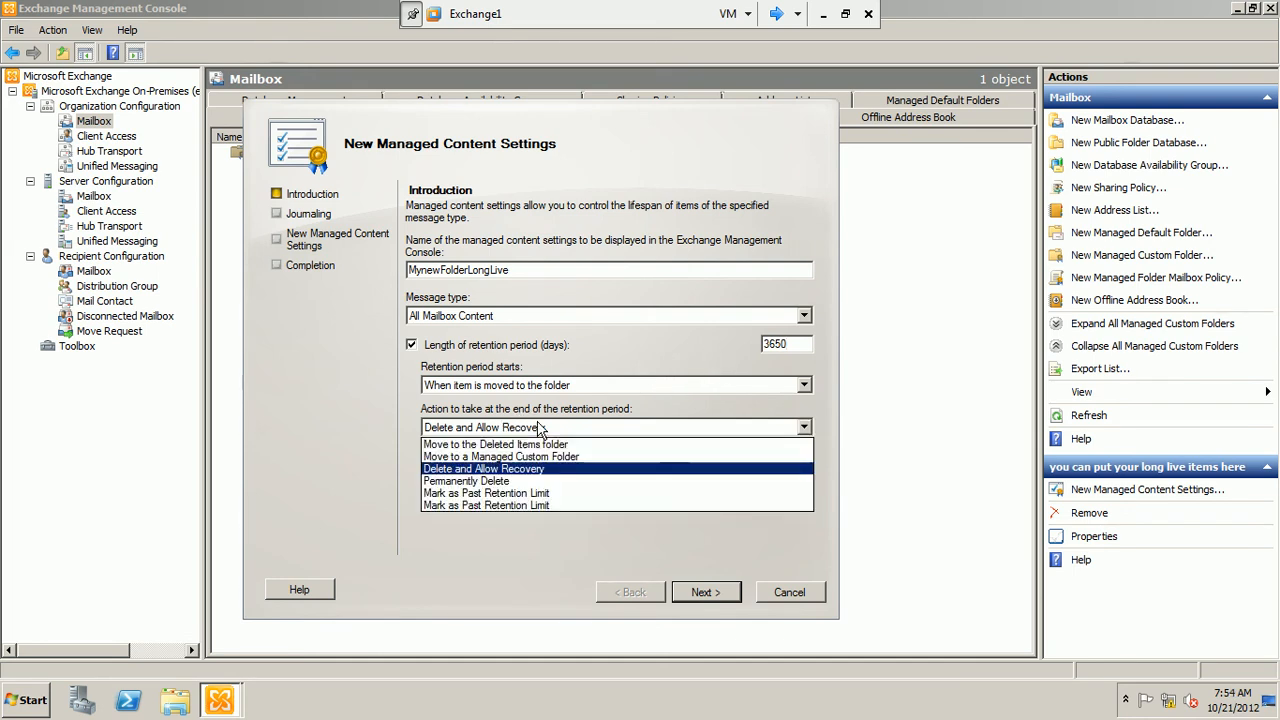
left_click(535, 484)
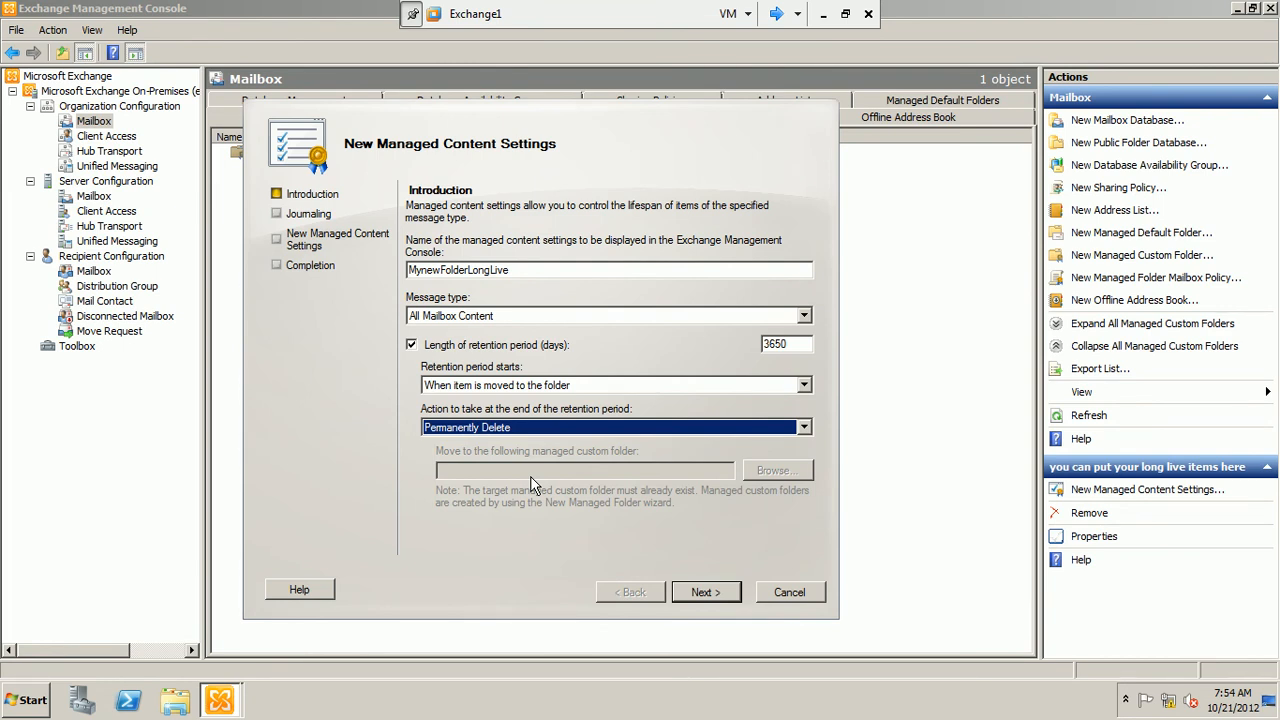
left_click(732, 592)
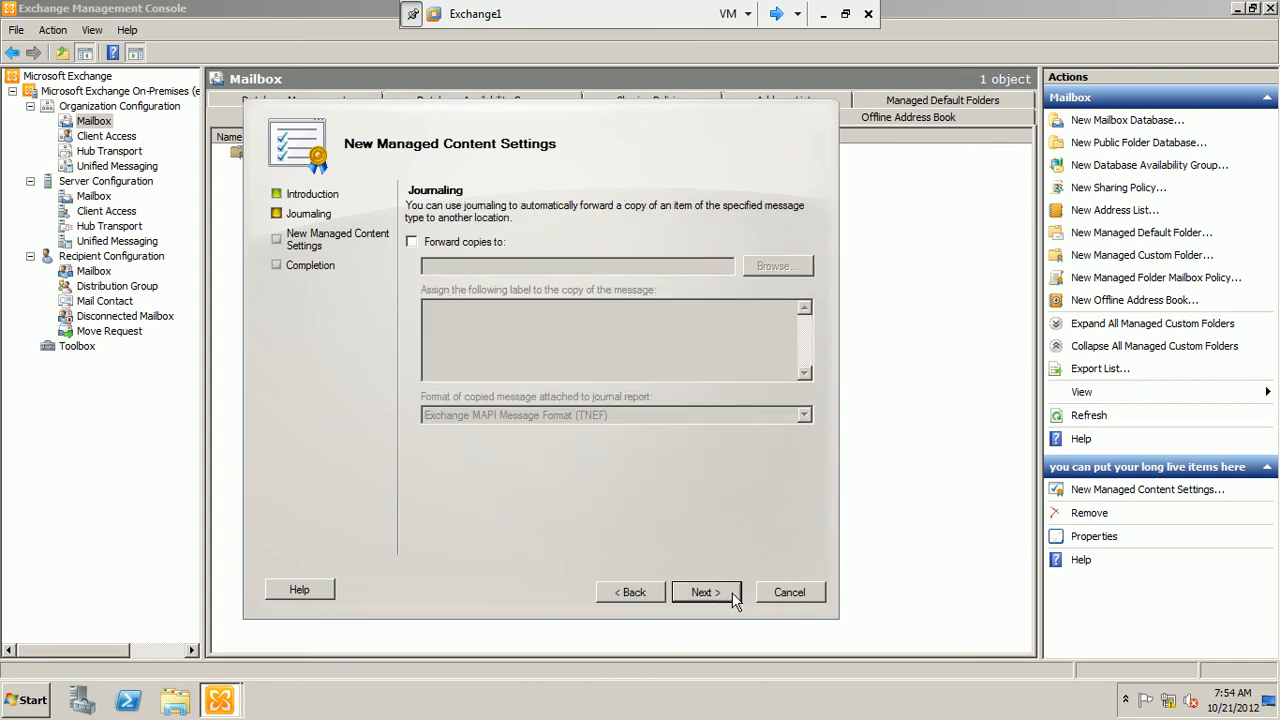
Enable forwarding of copies to the Administrator mailbox, using Exchange MAPI Message Format (TNEF) for the journal report
left_click(446, 243)
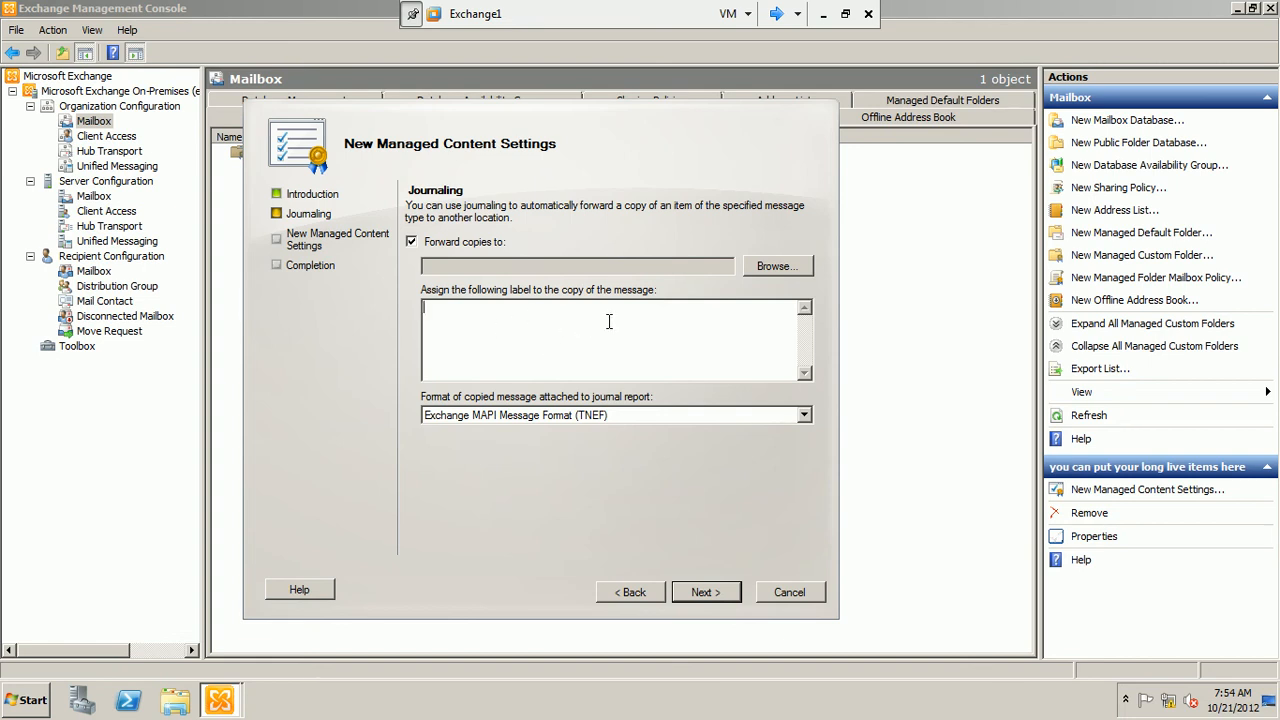
left_click(772, 268)
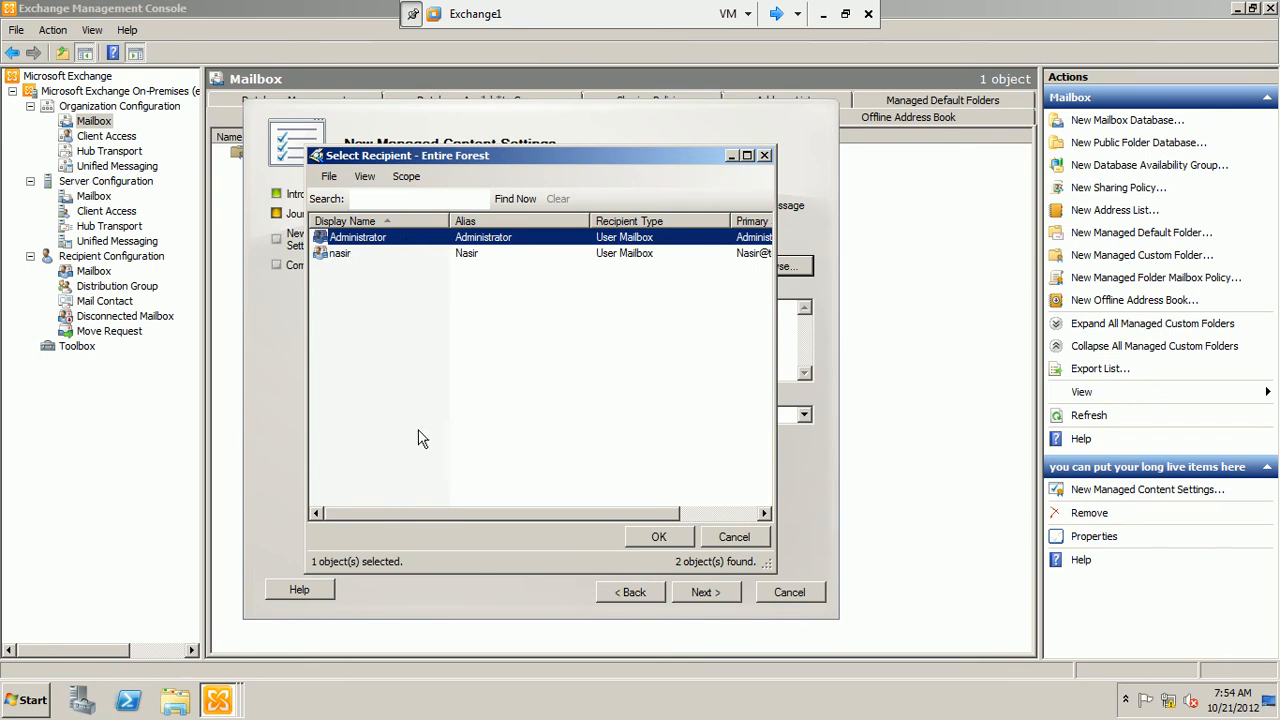
left_click(640, 537)
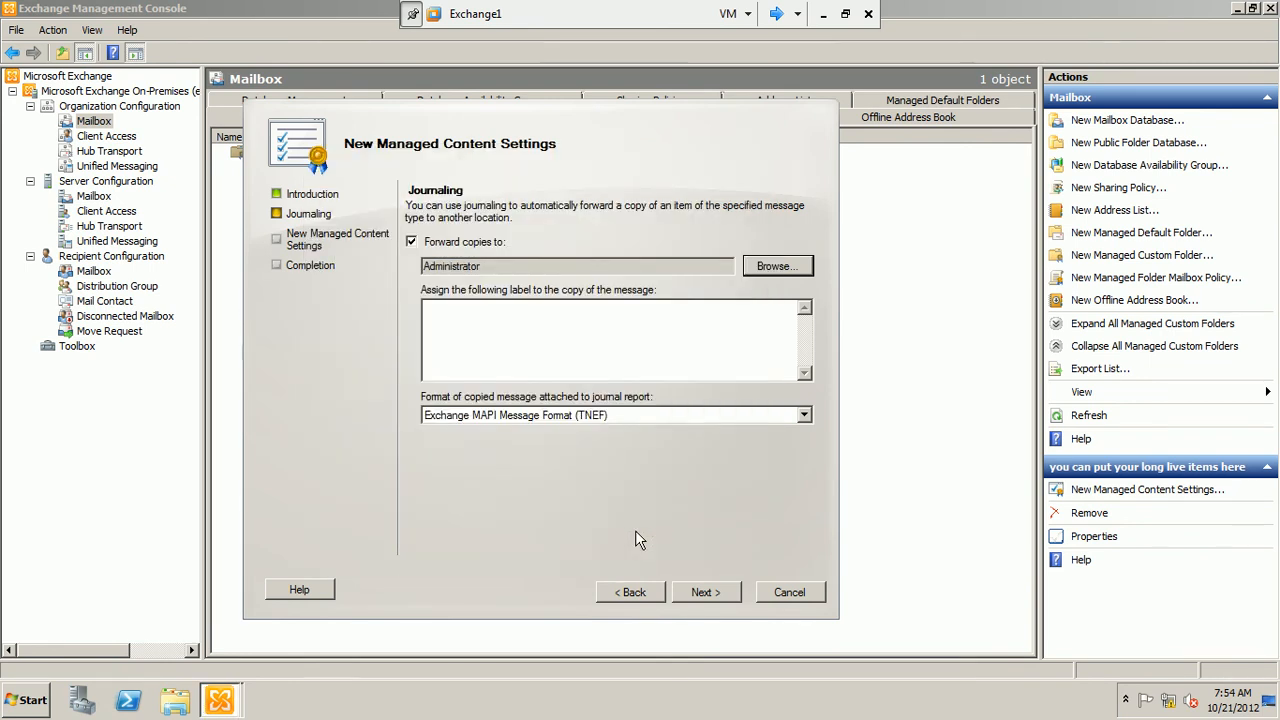
left_click(507, 416)
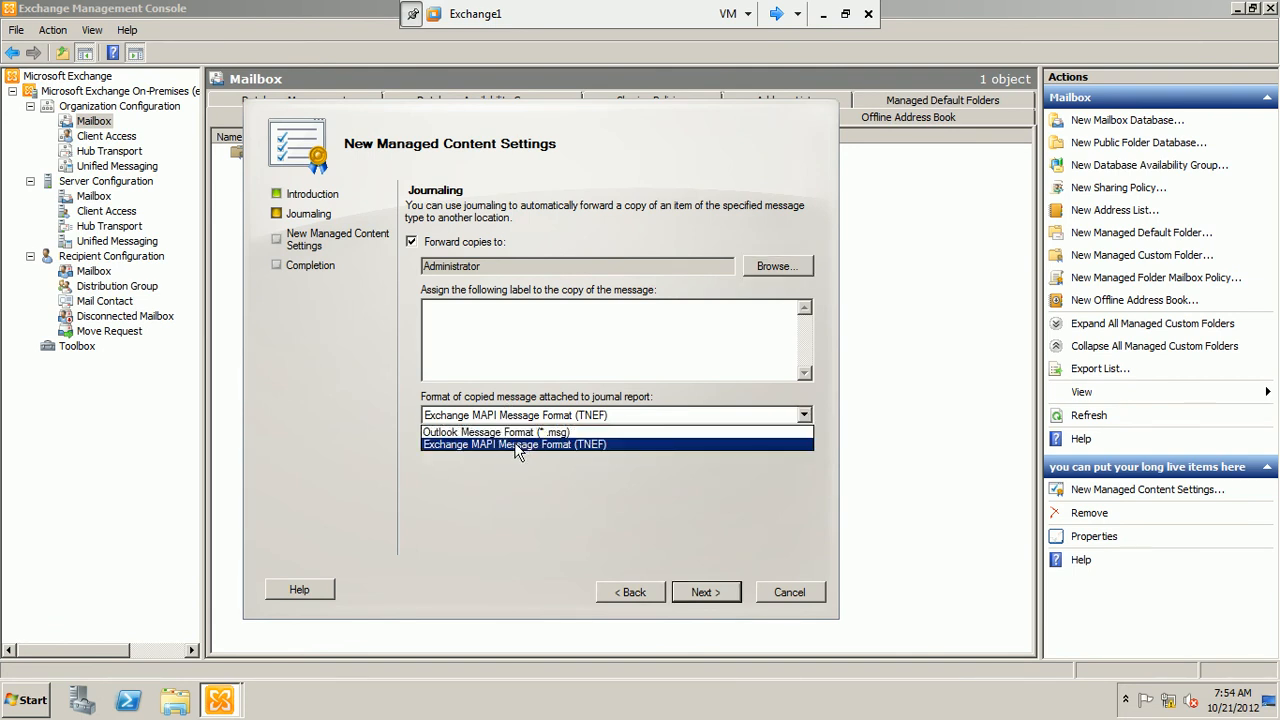
left_click(518, 444)
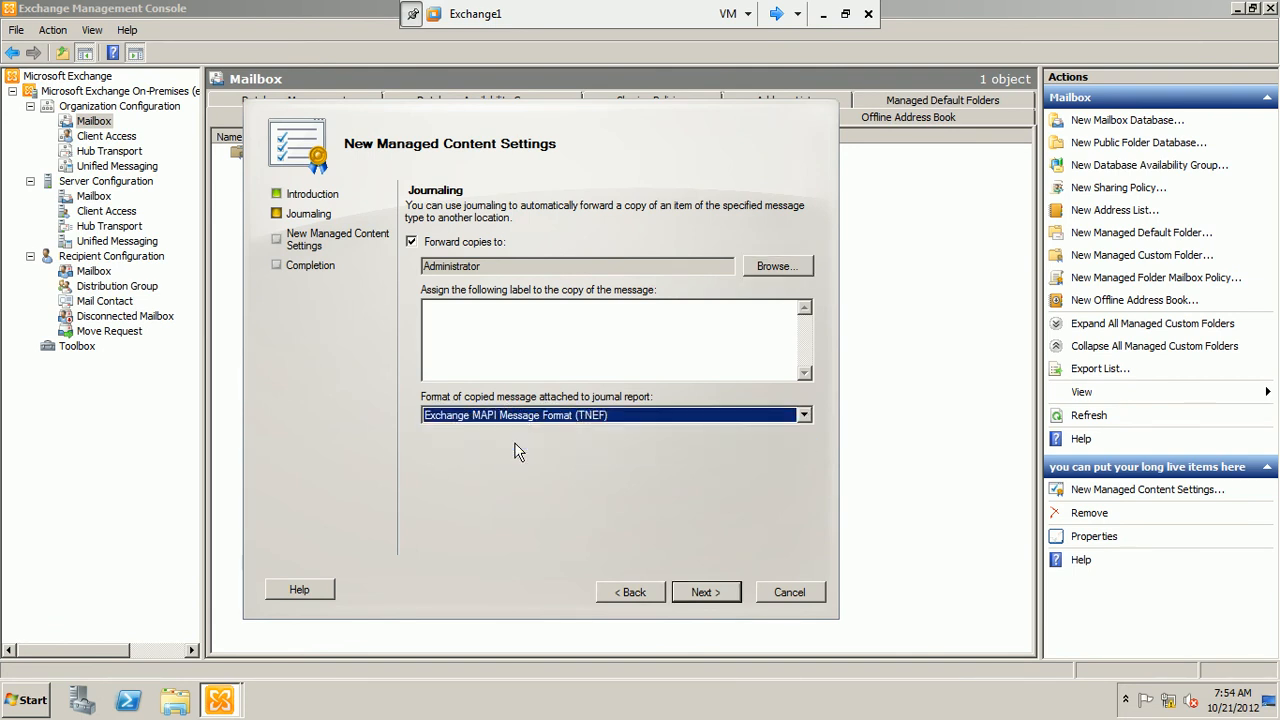
Proceed to the configuration summary, create the managed content settings and finish the wizard
left_click(705, 592)
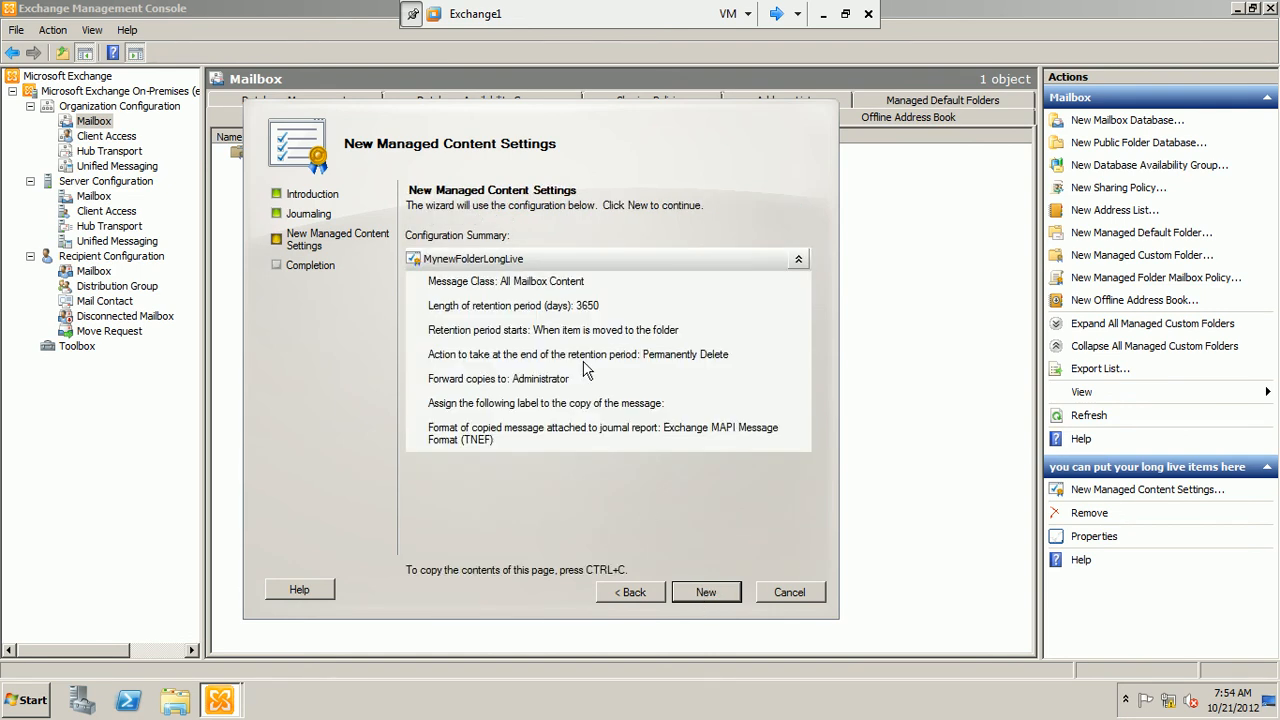
left_click(725, 594)
left_click(726, 598)
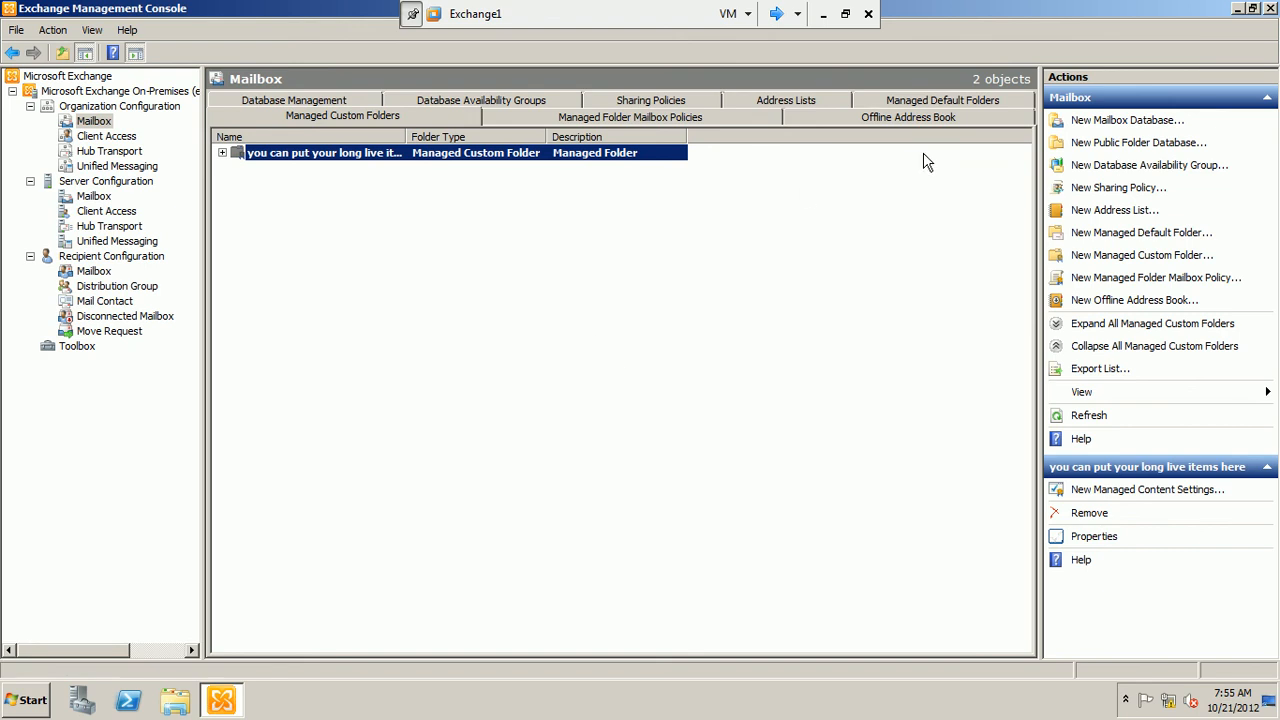
Check the managed default folders, then expand the managed custom folder and select its MynewFolderLongLive content settings
left_click(935, 100)
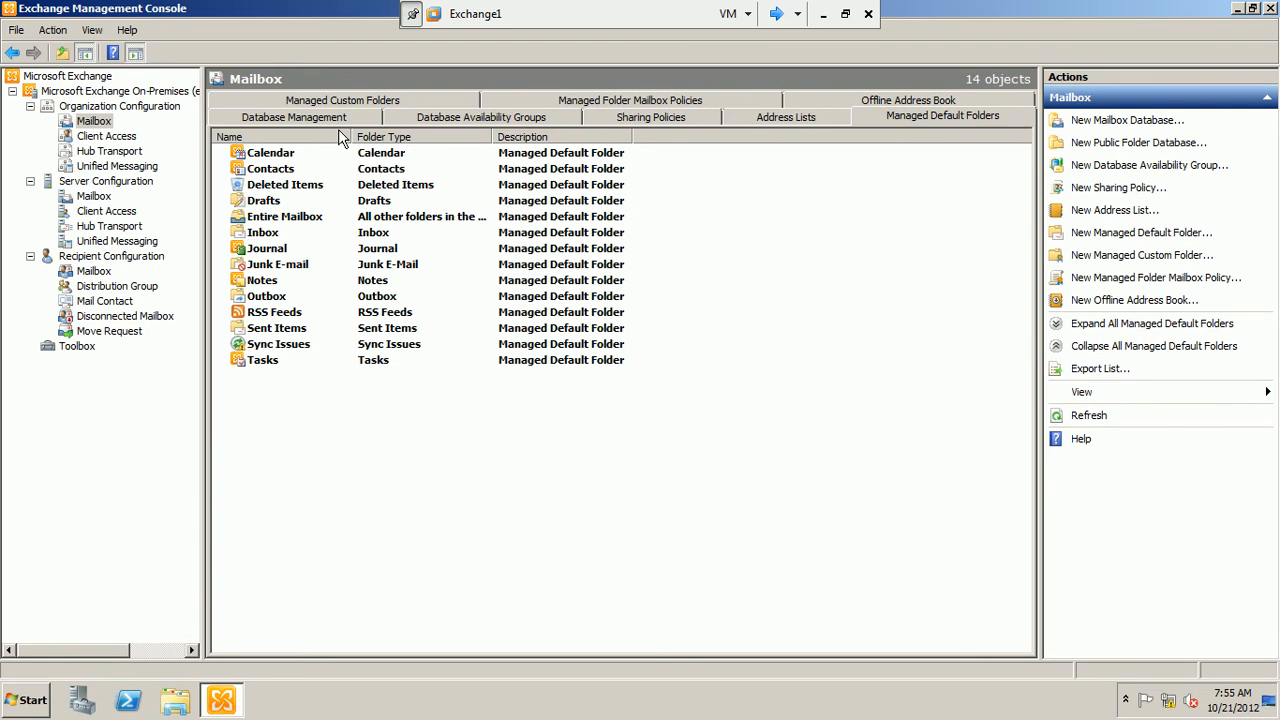
left_click(355, 102)
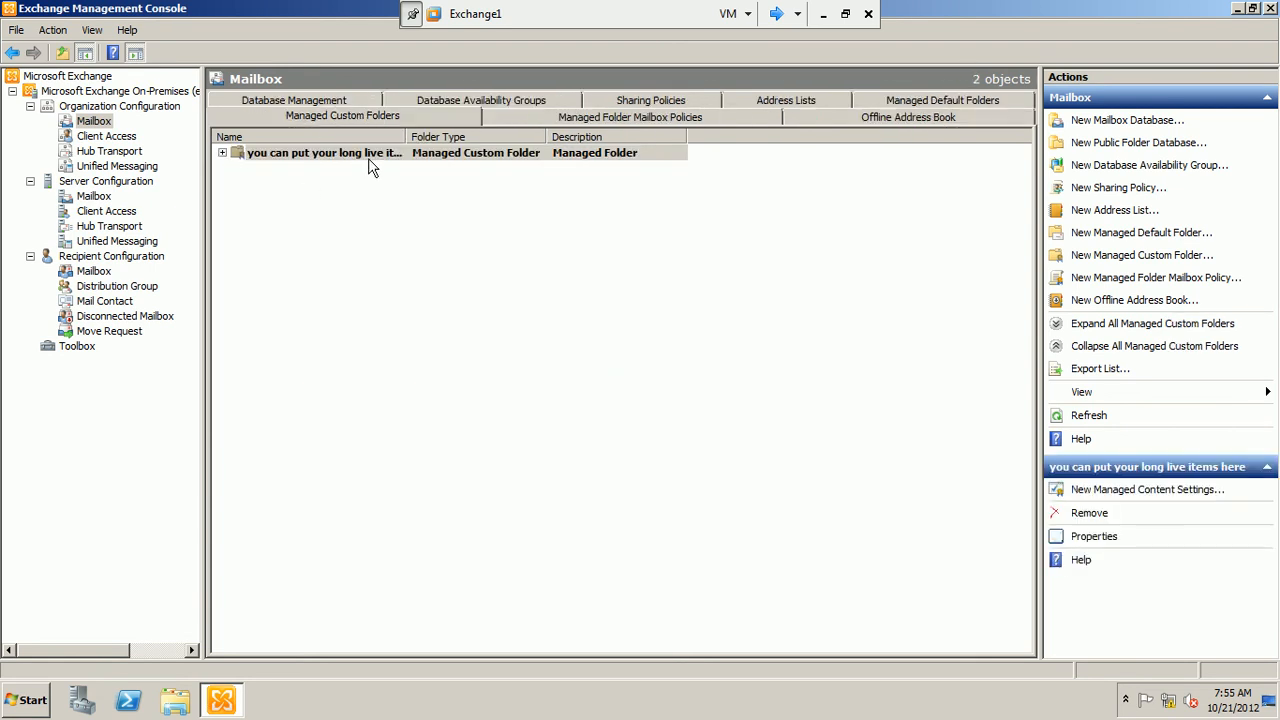
left_click(222, 153)
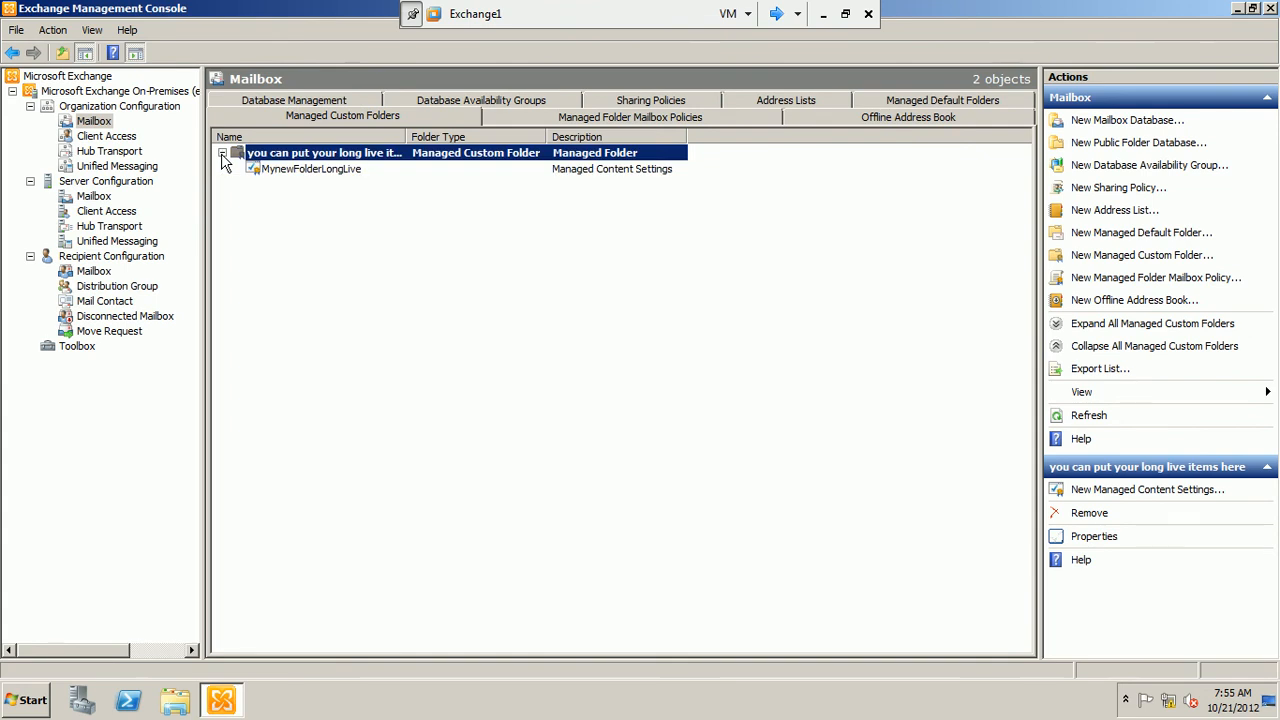
left_click(280, 171)
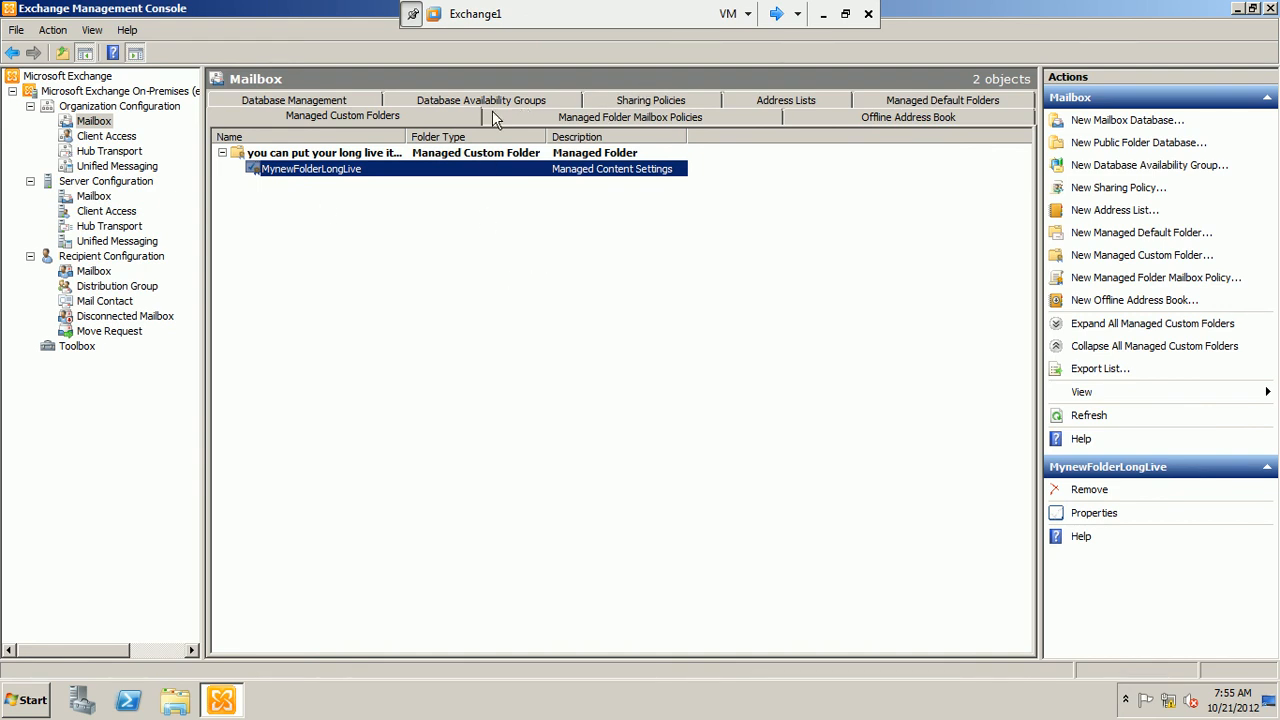
Open the properties of the MyFirstPolicy managed folder mailbox policy
left_click(685, 118)
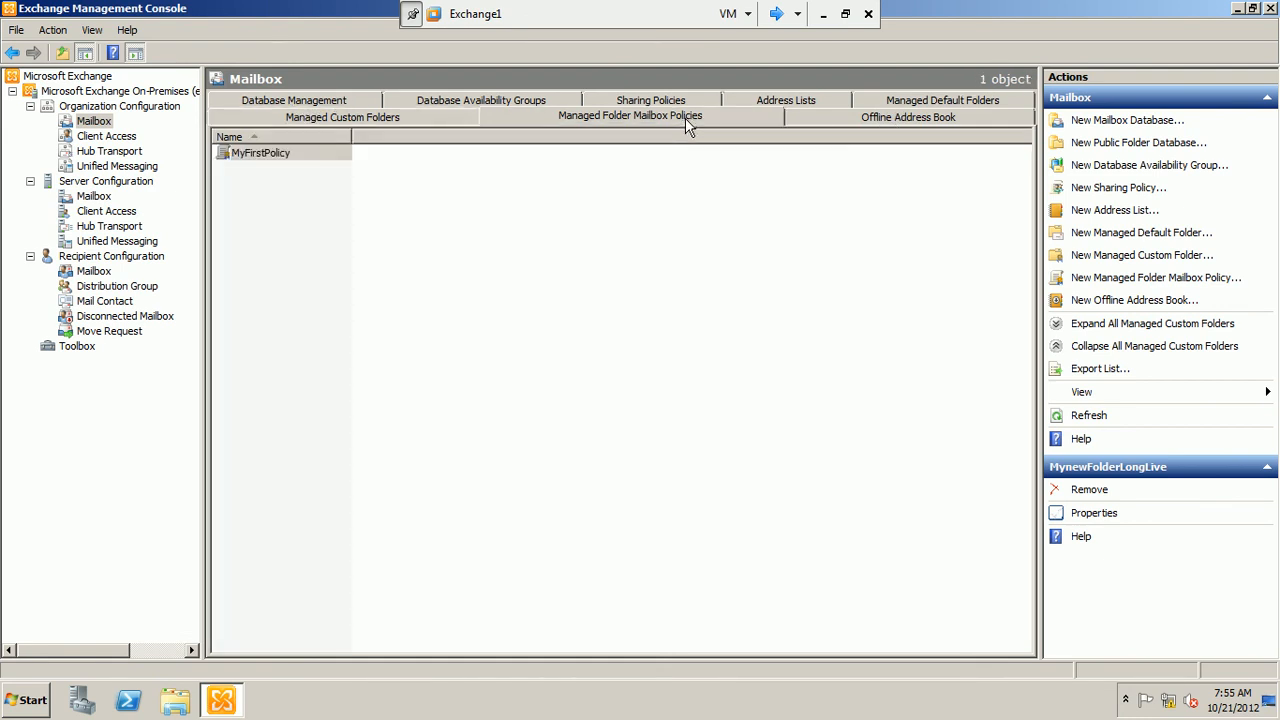
left_click(309, 155)
right_click(312, 164)
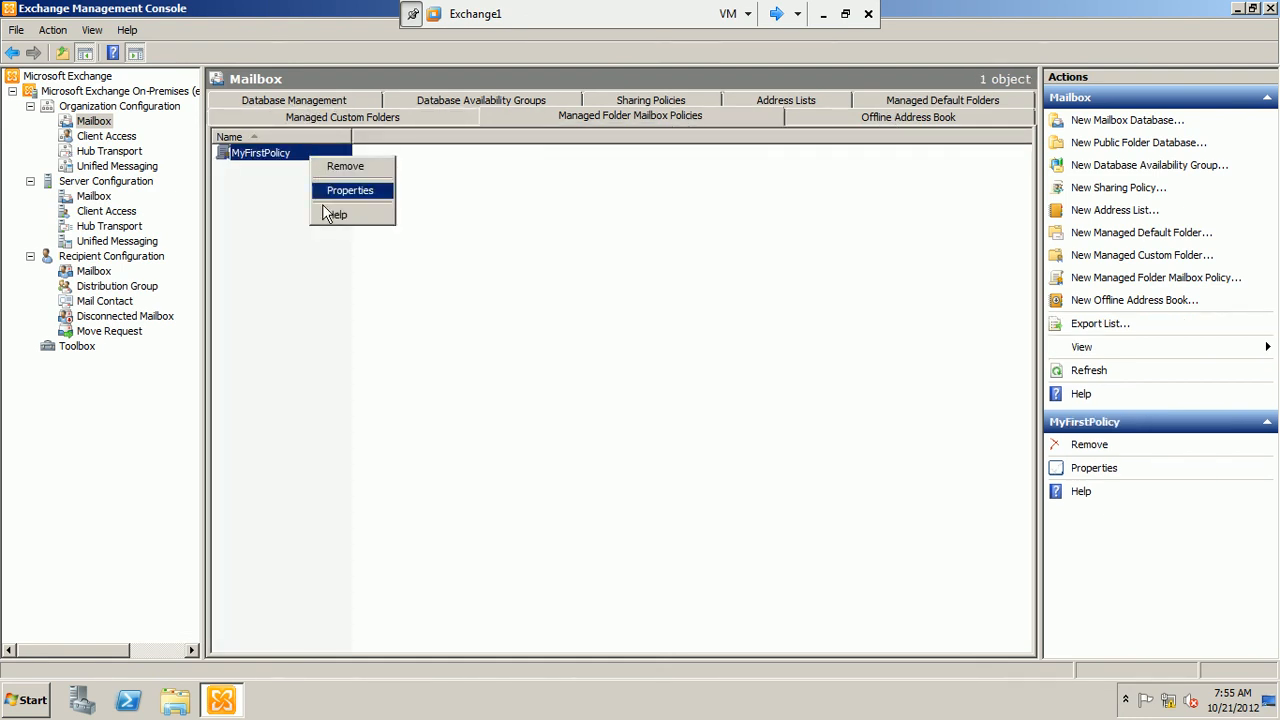
left_click(343, 192)
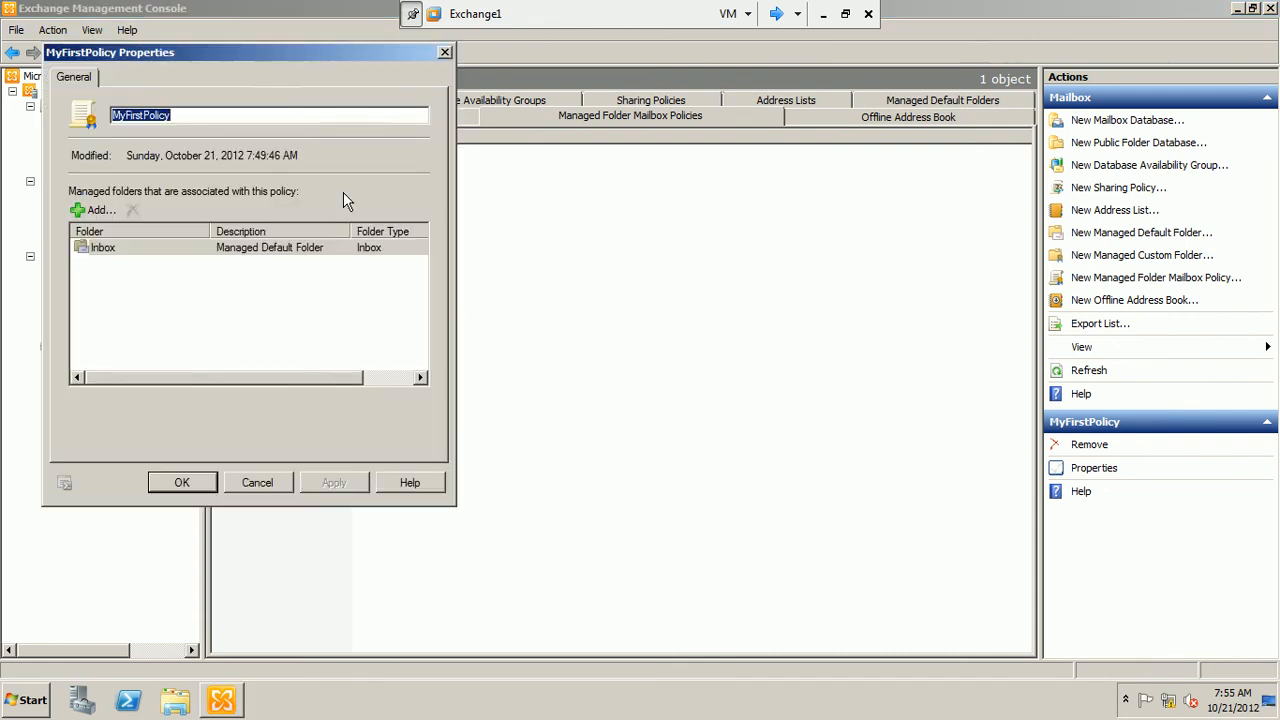
Add the managed custom folder "you can put your long live items here" to the policy's associated folders and save the policy
left_click(160, 260)
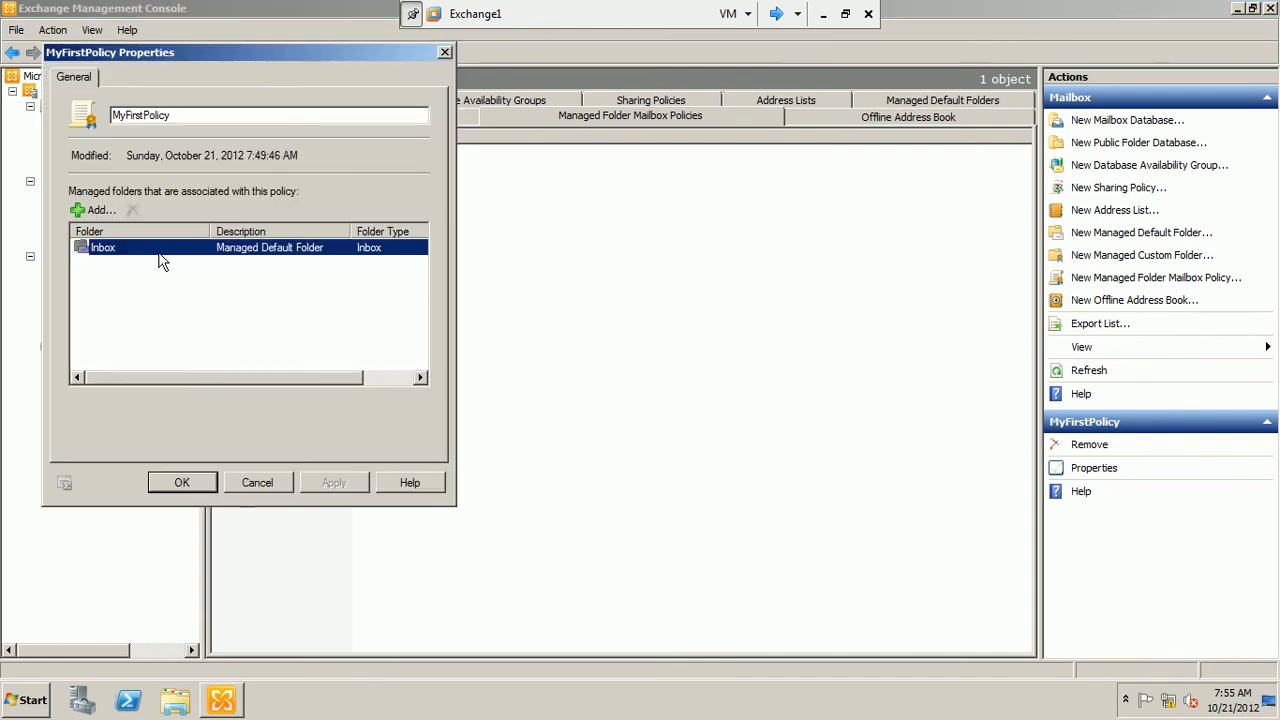
left_click(95, 210)
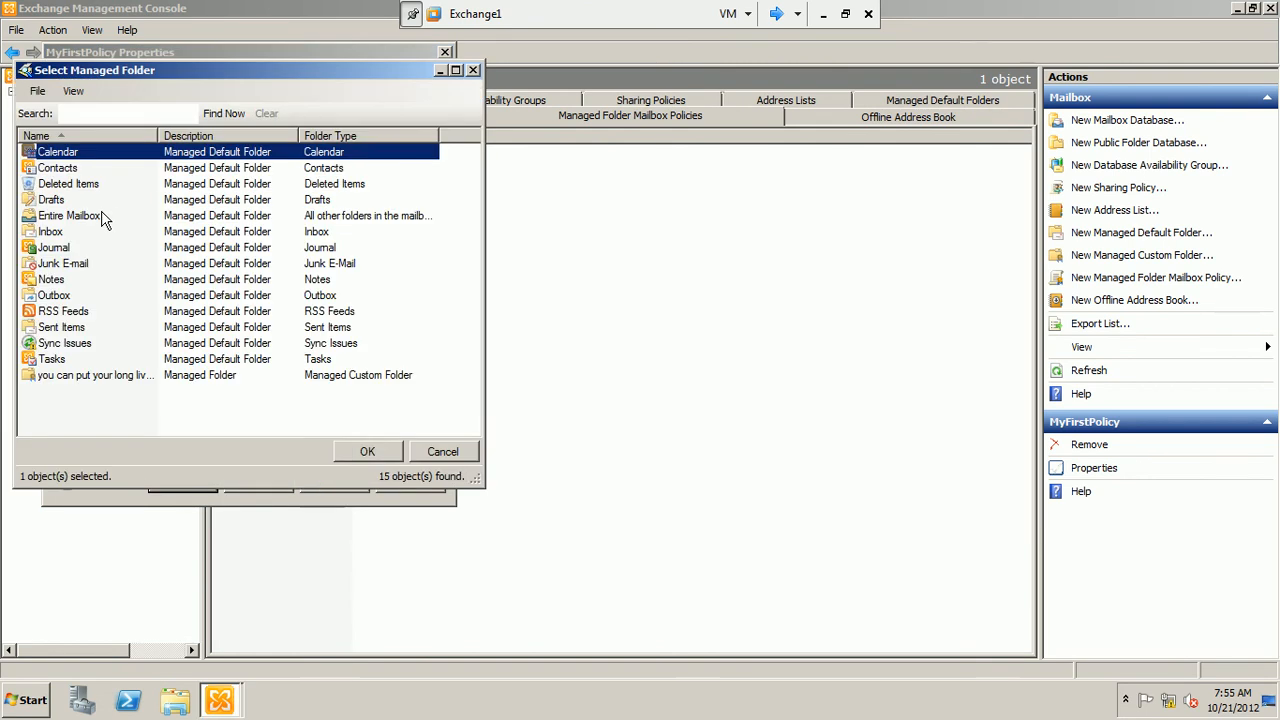
left_click(86, 378)
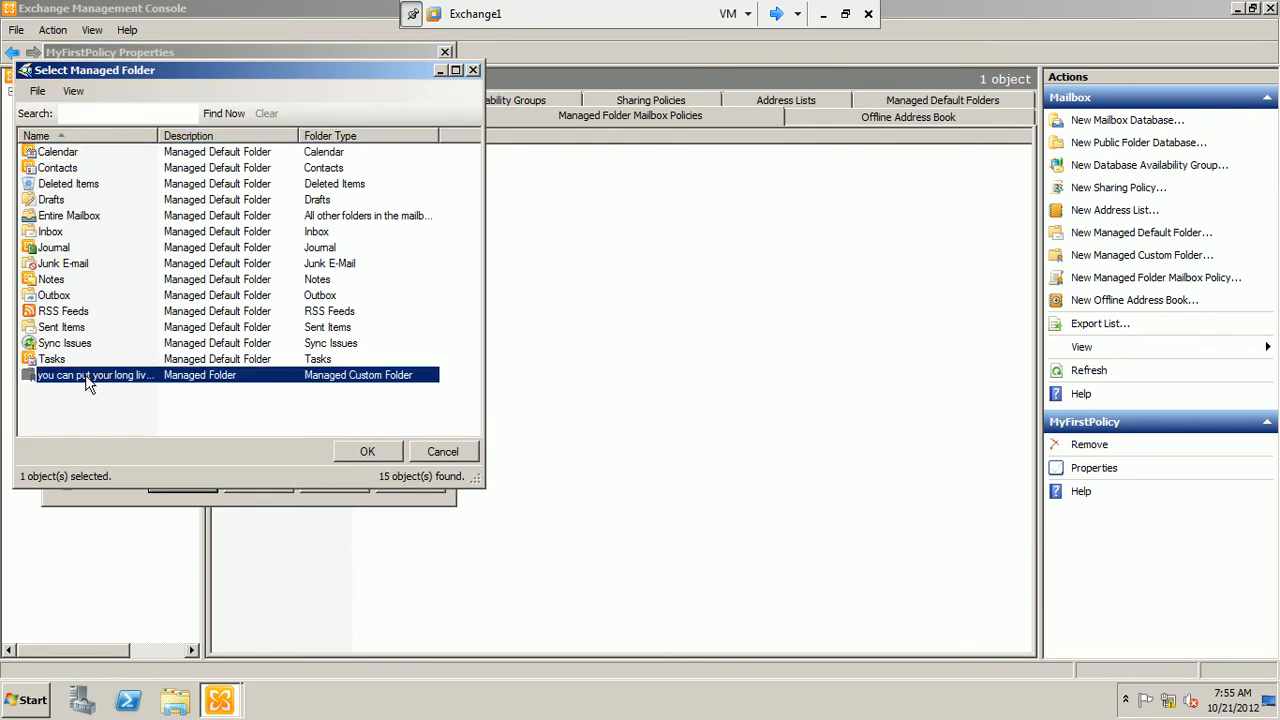
left_click_drag(158, 136, 241, 148)
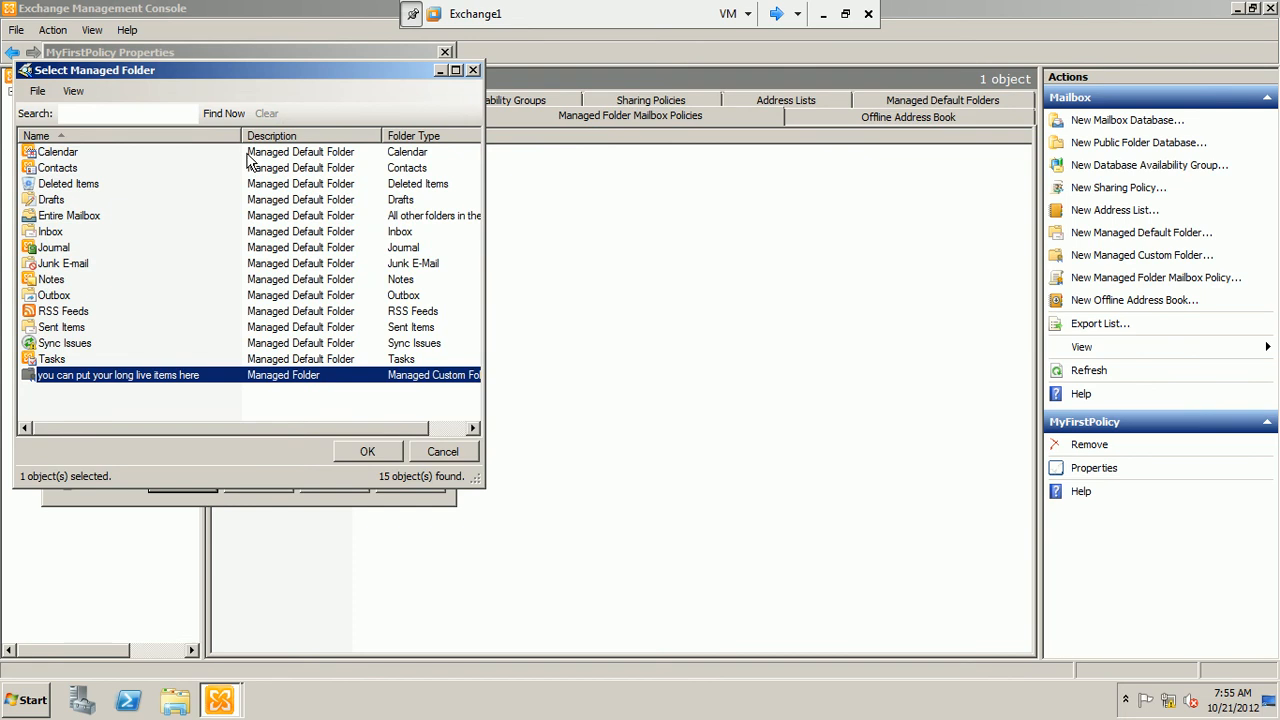
left_click(367, 452)
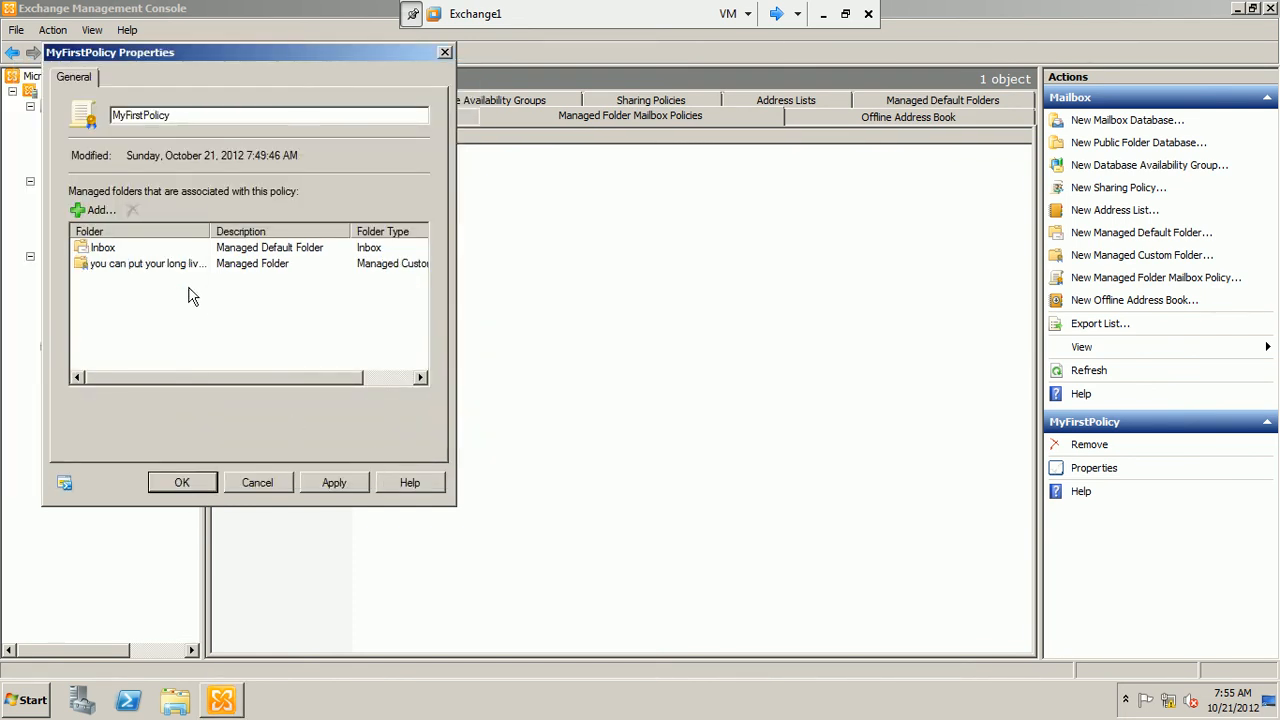
left_click(333, 482)
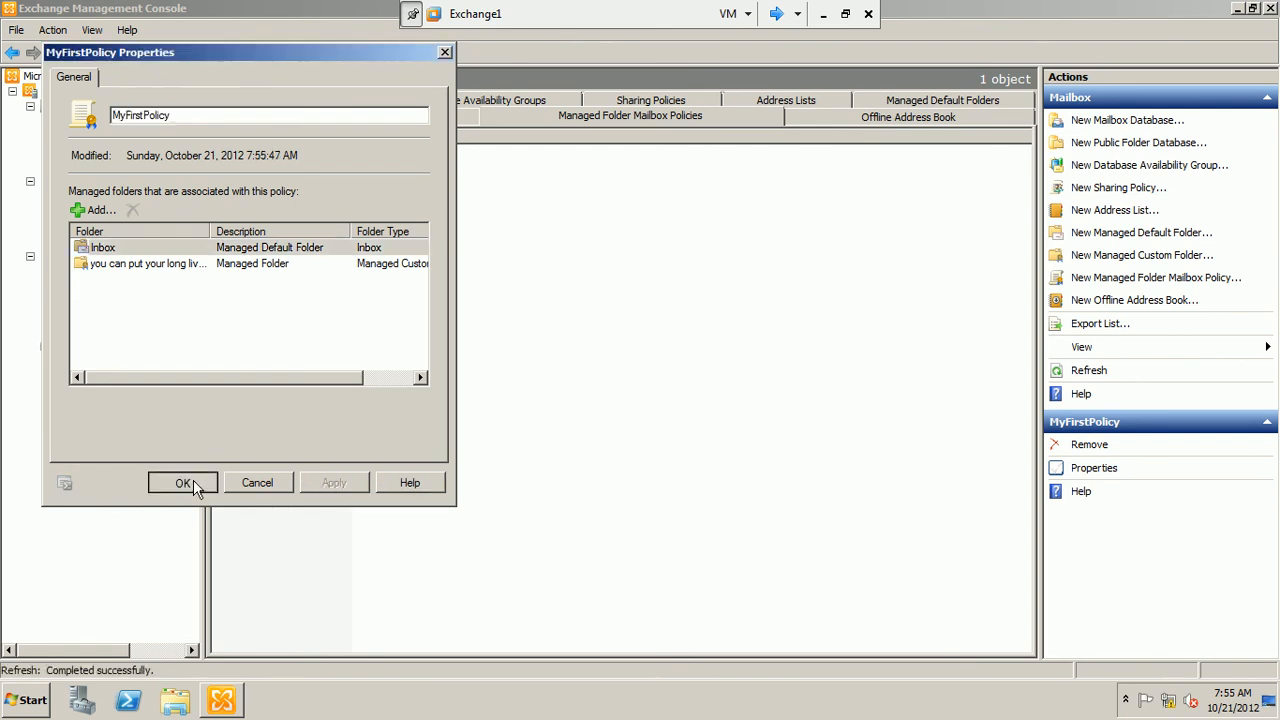
left_click(181, 482)
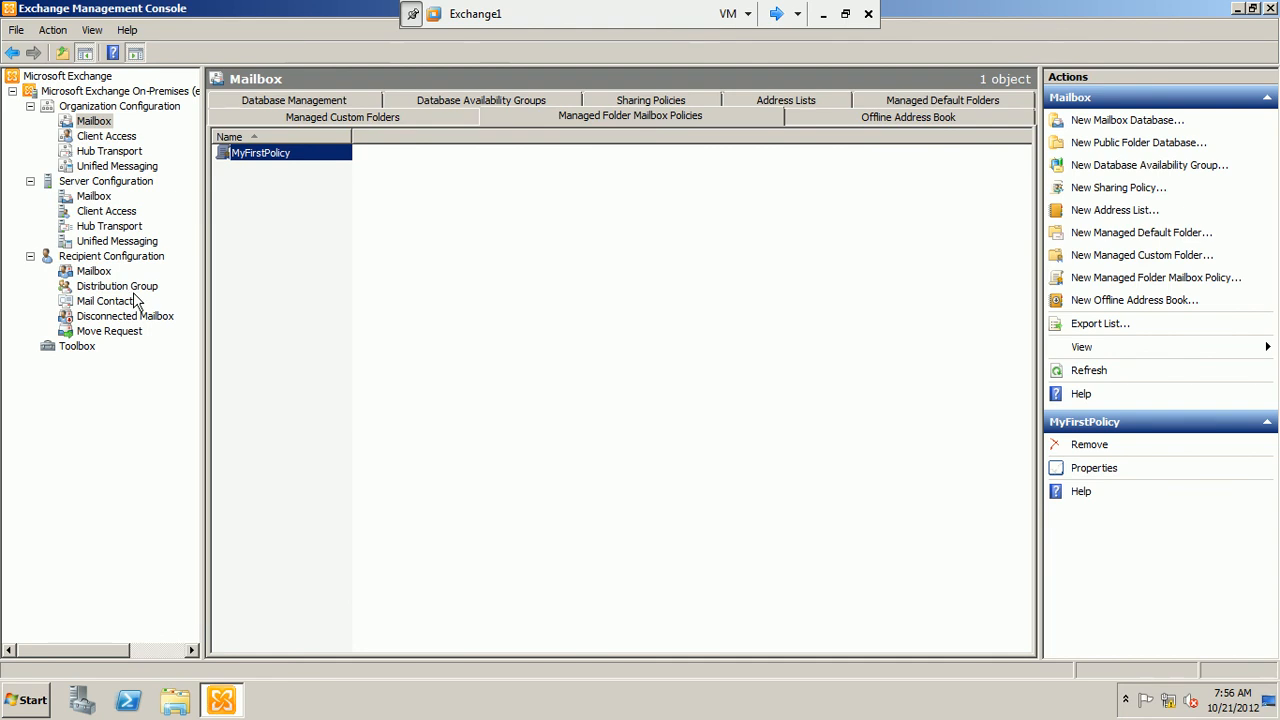
Start a new mail contact under Recipient Configuration for an existing contact and browse the forest's available contacts
left_click(104, 301)
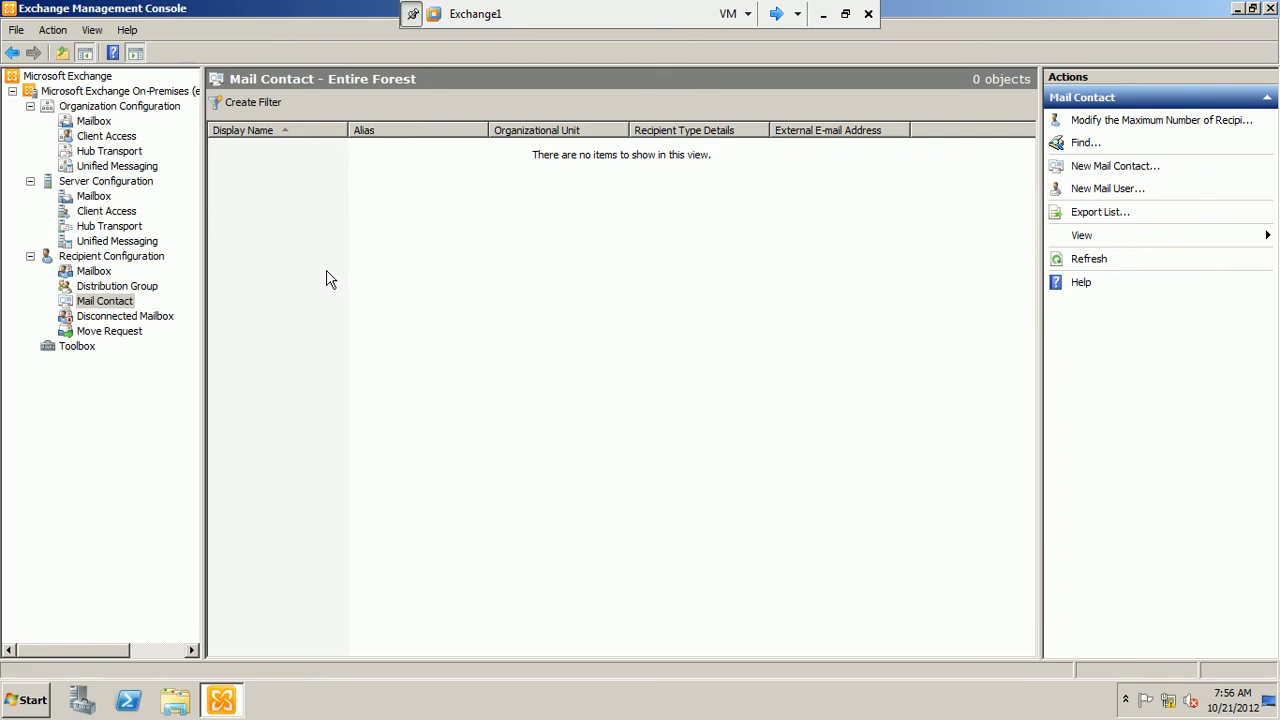
right_click(120, 303)
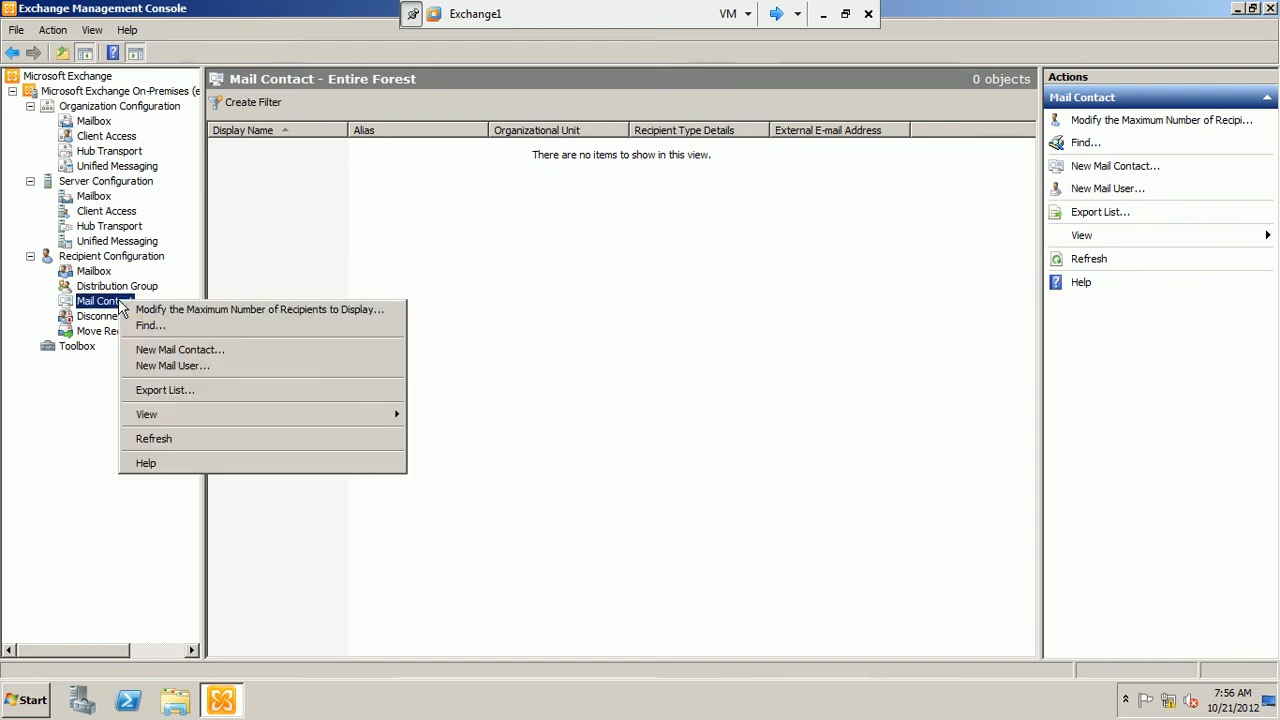
left_click(215, 352)
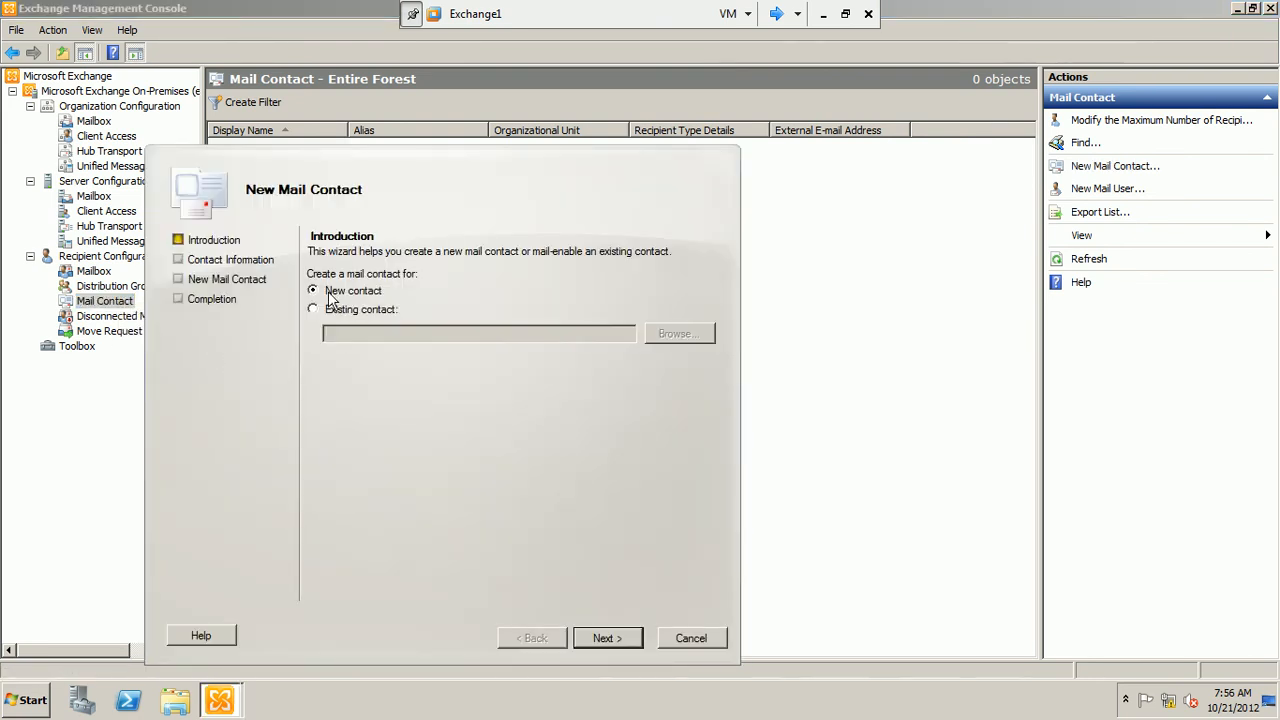
left_click(372, 311)
left_click(364, 291)
left_click(357, 308)
left_click(667, 343)
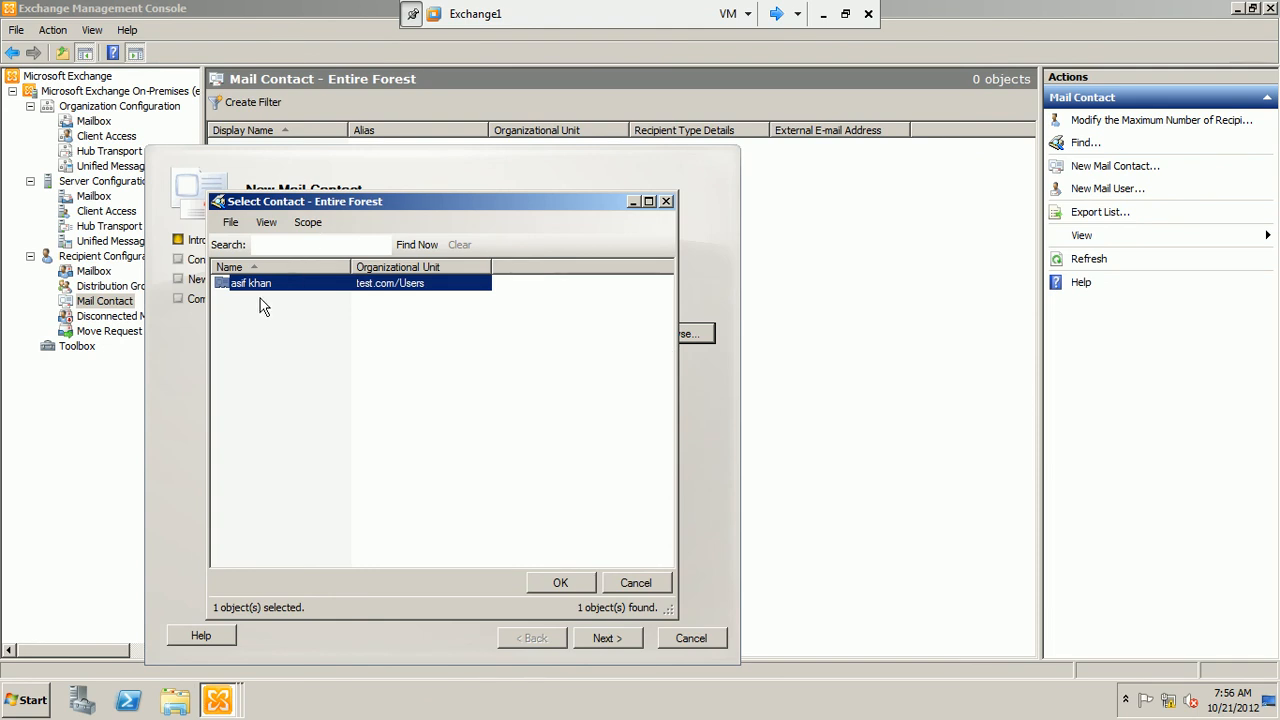
Switch to the Domain_Controller1 machine, open Active Directory Users and Computers, and select the contact object among the test.com users
left_click(776, 14)
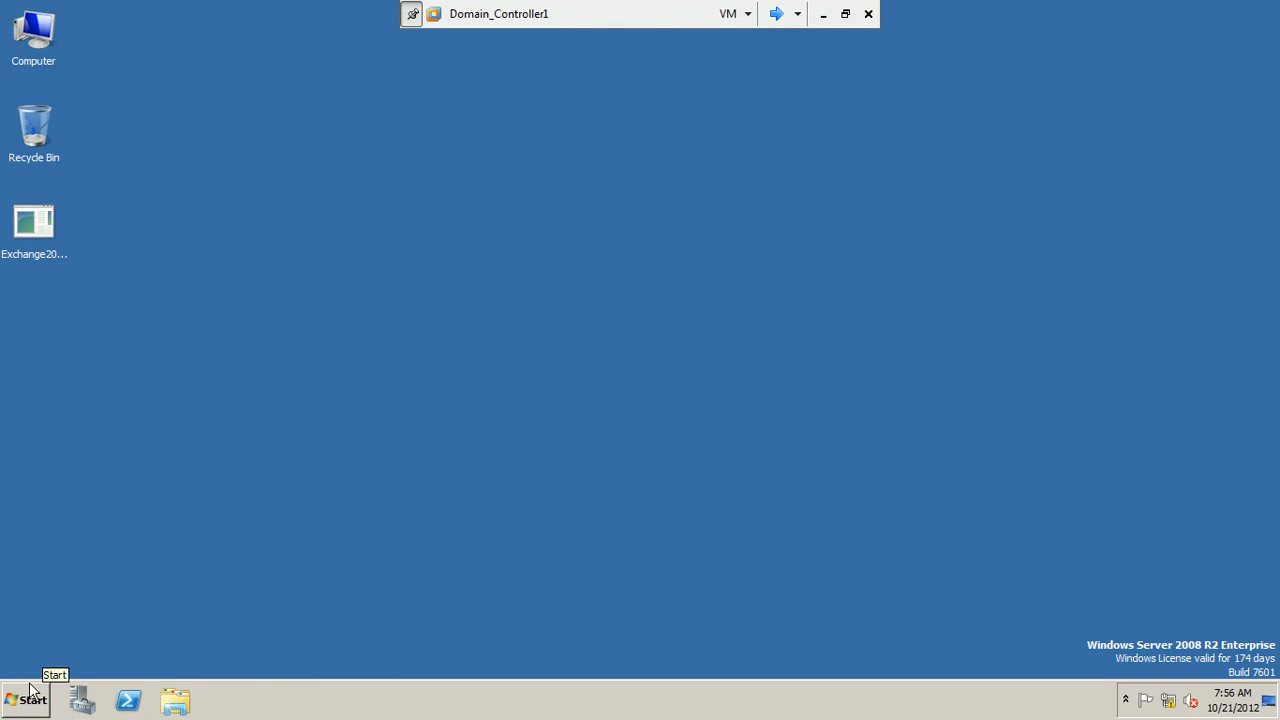
left_click(30, 690)
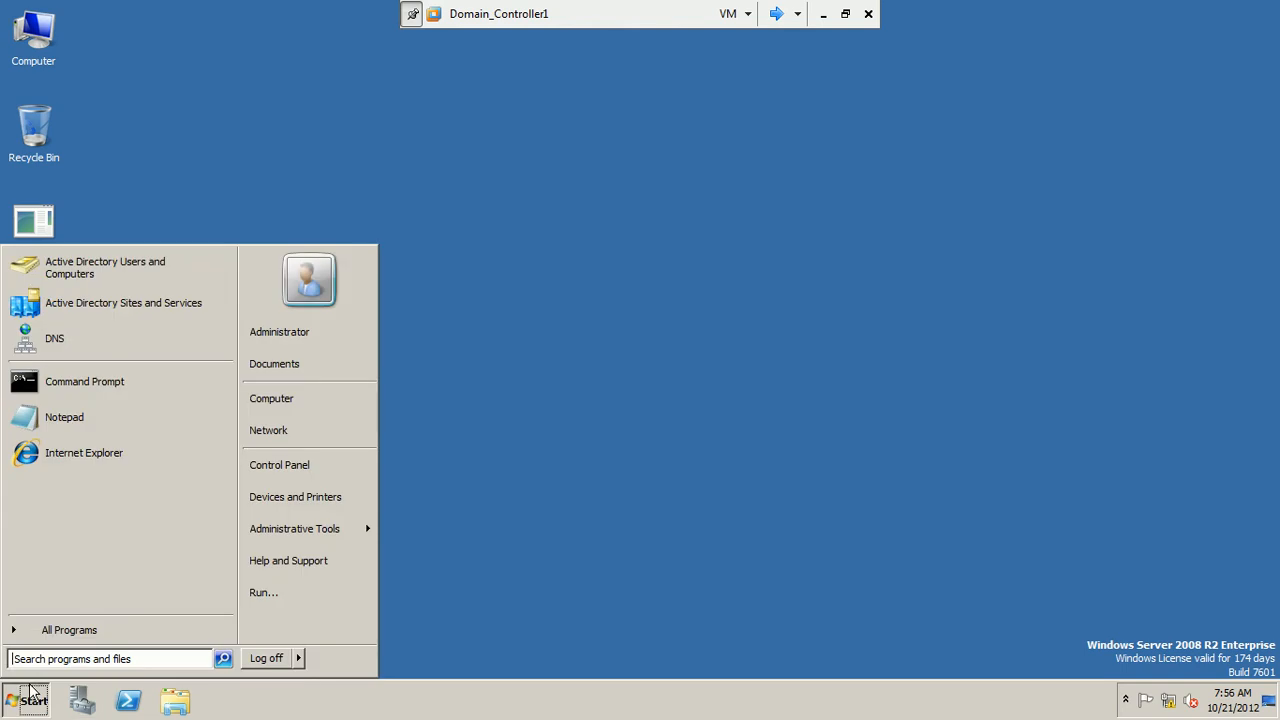
left_click(56, 279)
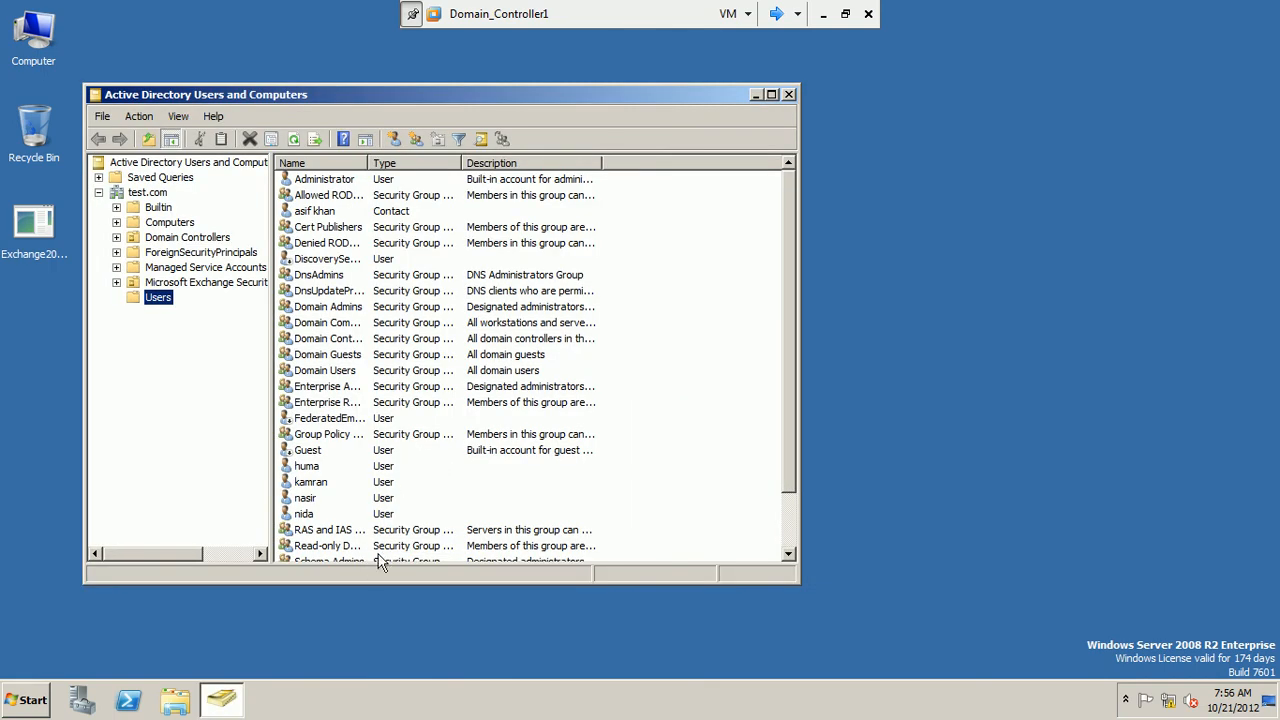
left_click(788, 555)
left_click(788, 555)
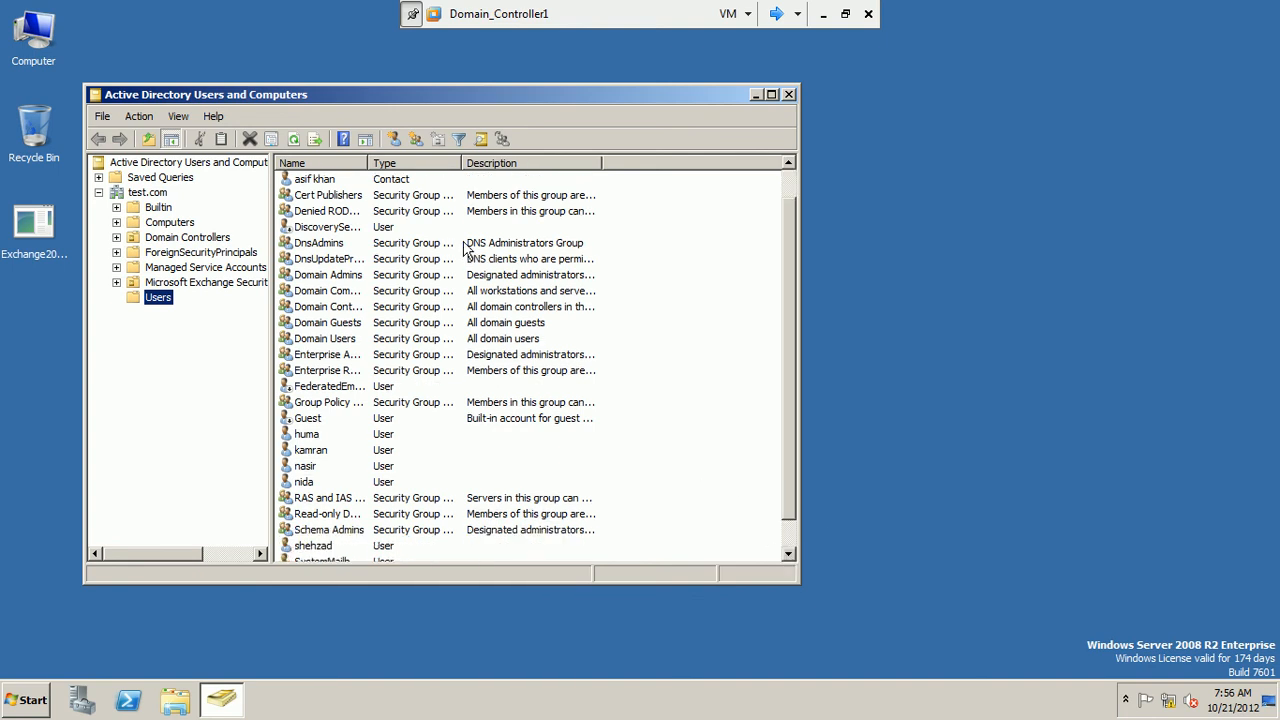
left_click(398, 181)
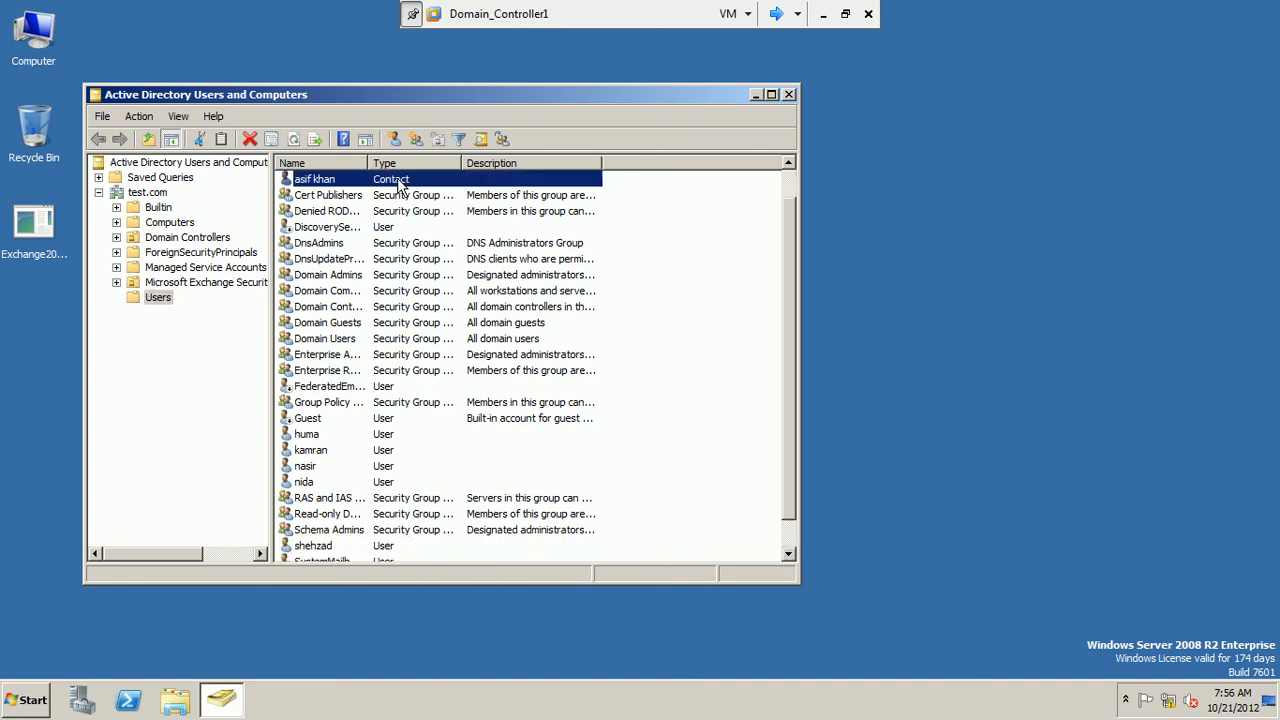
left_click(788, 163)
left_click(788, 163)
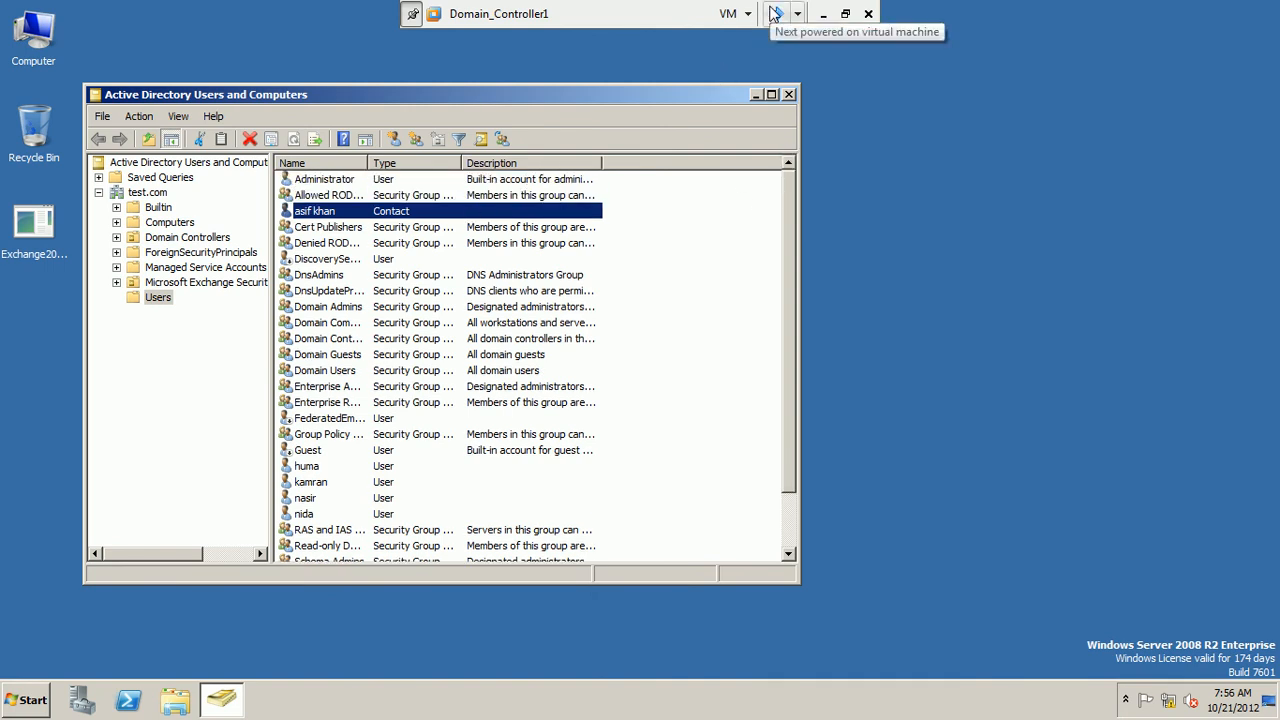
Open the selected contact's properties, fill in its e-mail address and save it
right_click(386, 217)
left_click(415, 372)
left_click(455, 432)
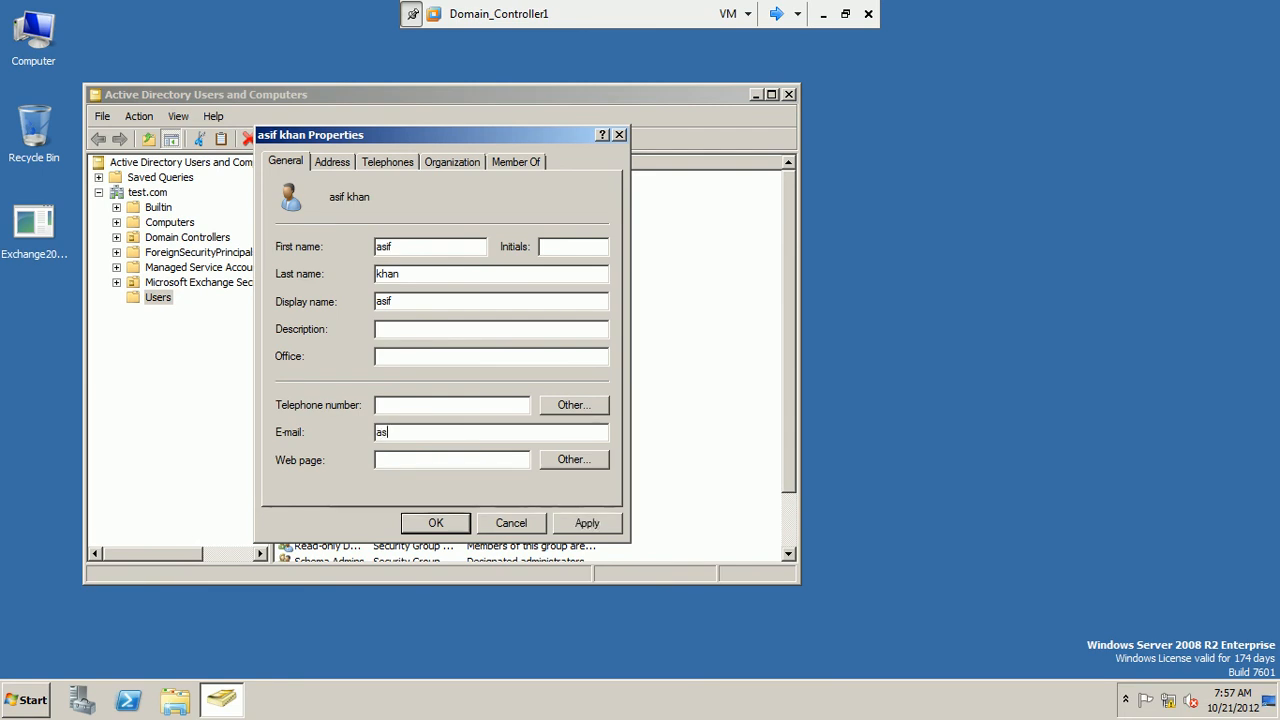
left_click(435, 523)
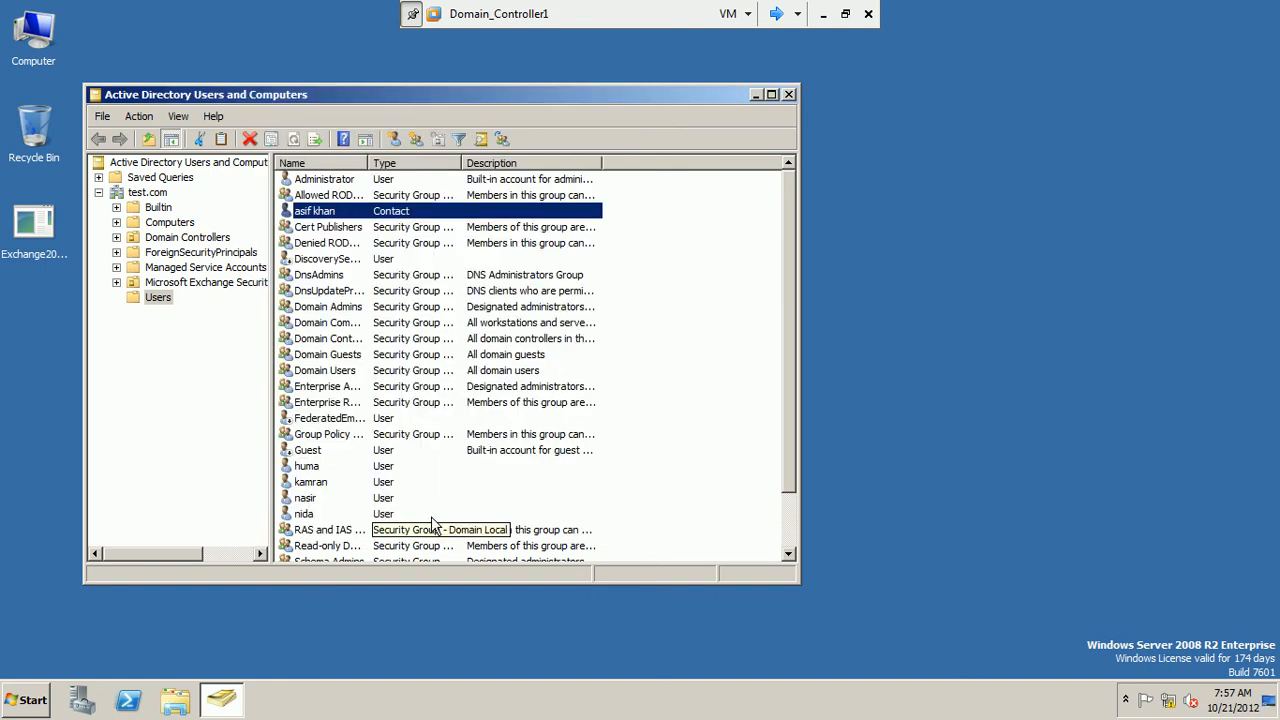
Return to the Exchange1 machine, choose the existing contact for the mail contact, and continue to the contact information
left_click(776, 14)
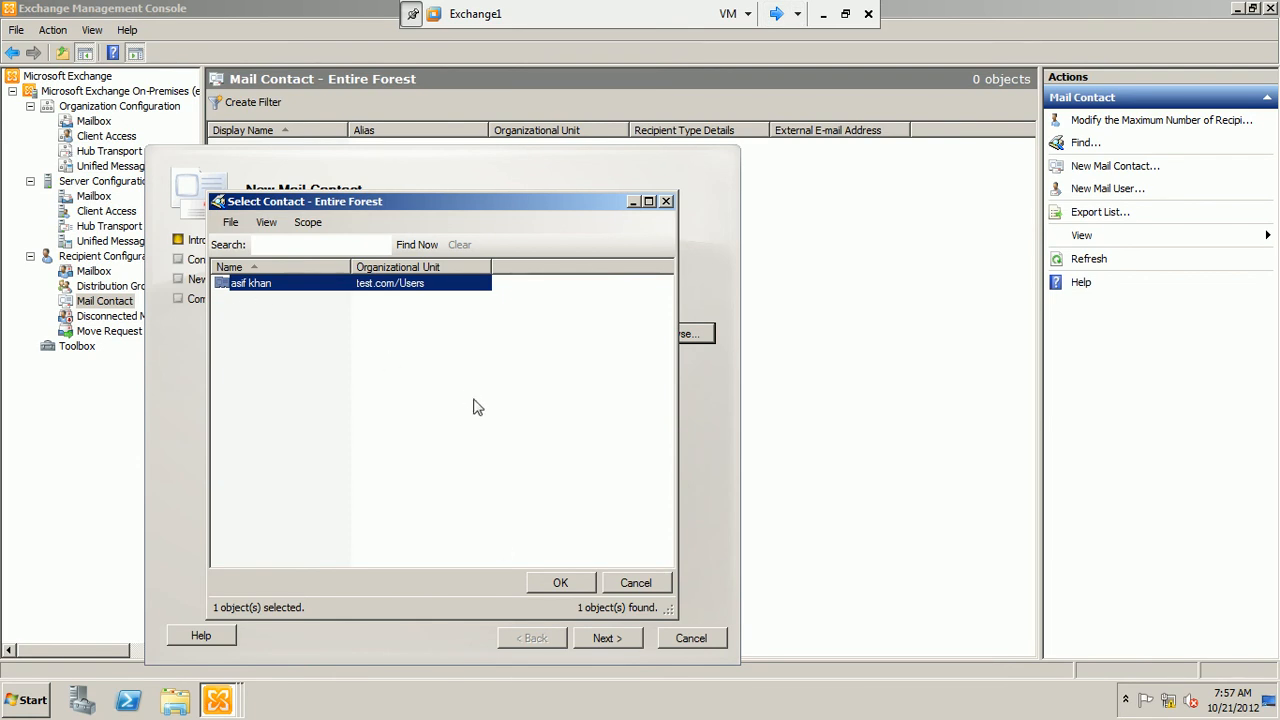
left_click(551, 585)
left_click(606, 638)
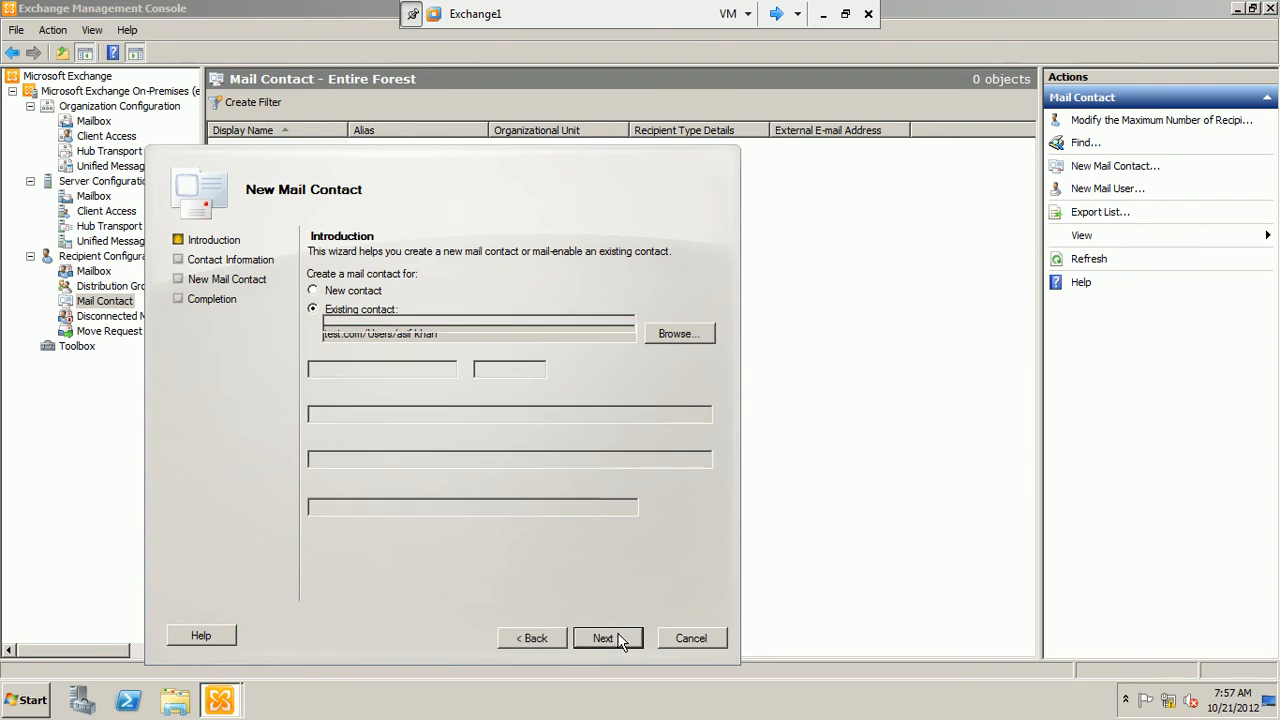
Enter the mail contact's alias and set its external e-mail to the contact's SMTP address
left_click(460, 458)
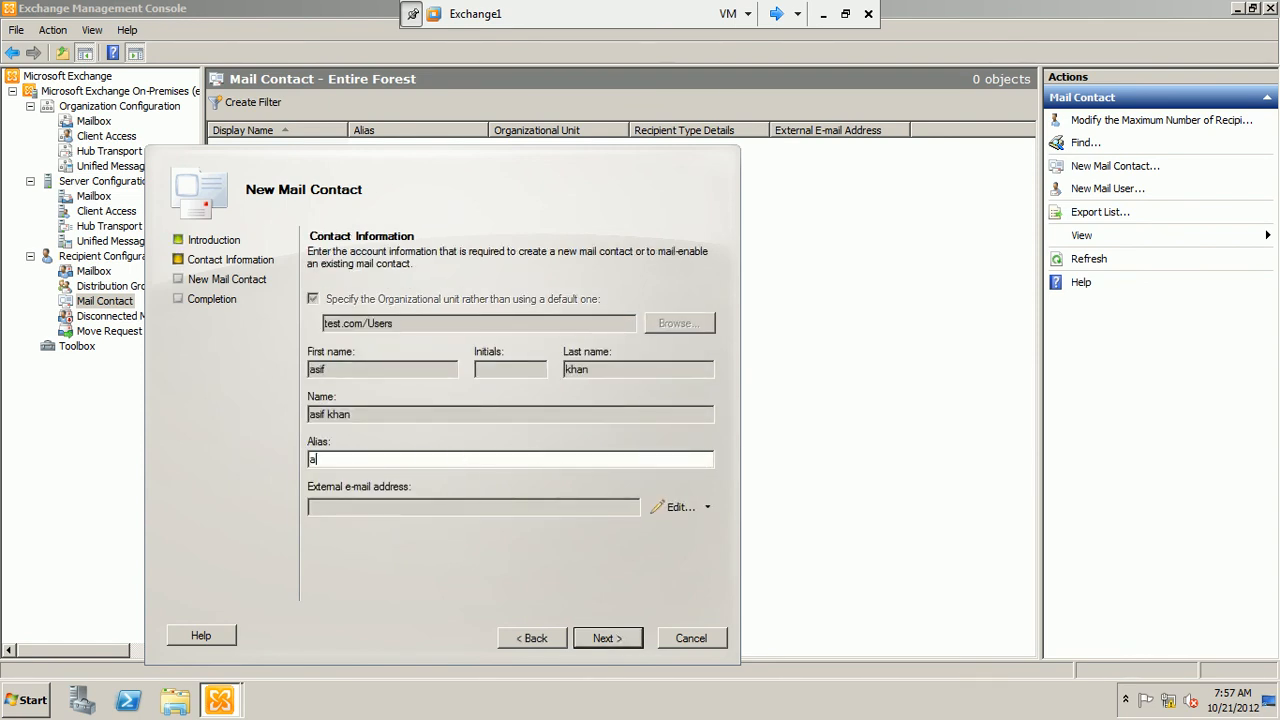
left_click(707, 507)
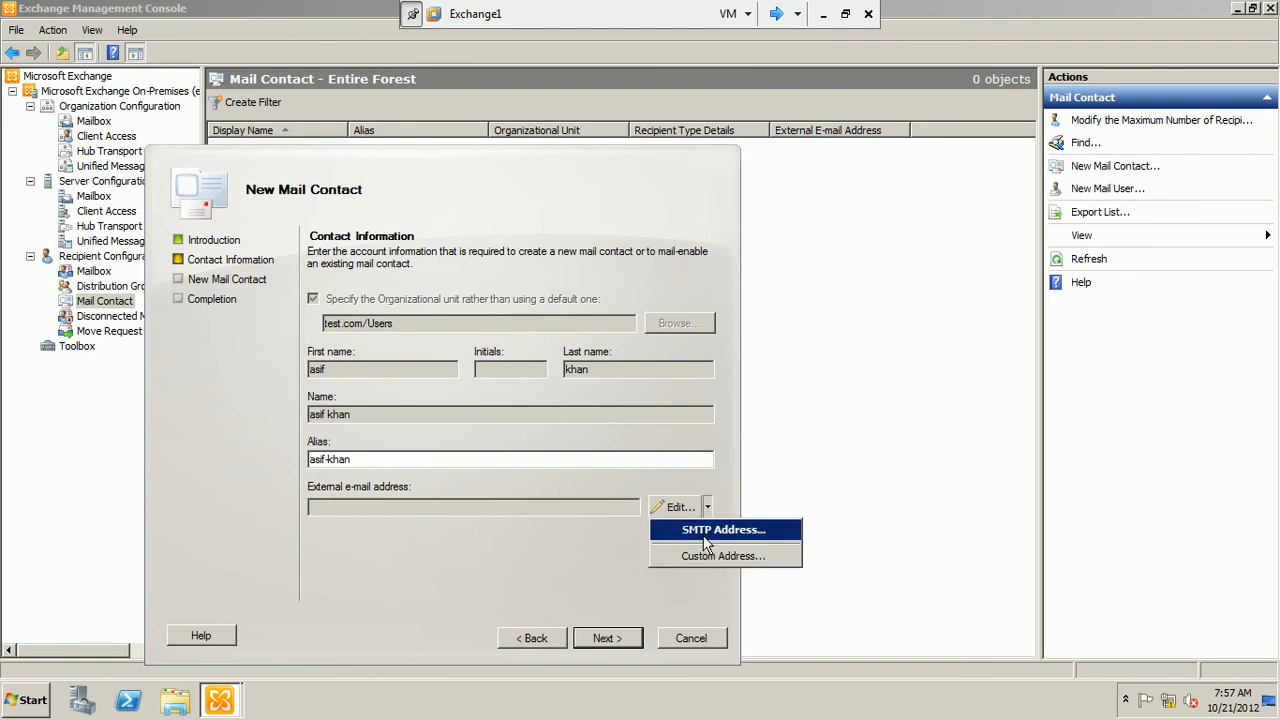
left_click(703, 535)
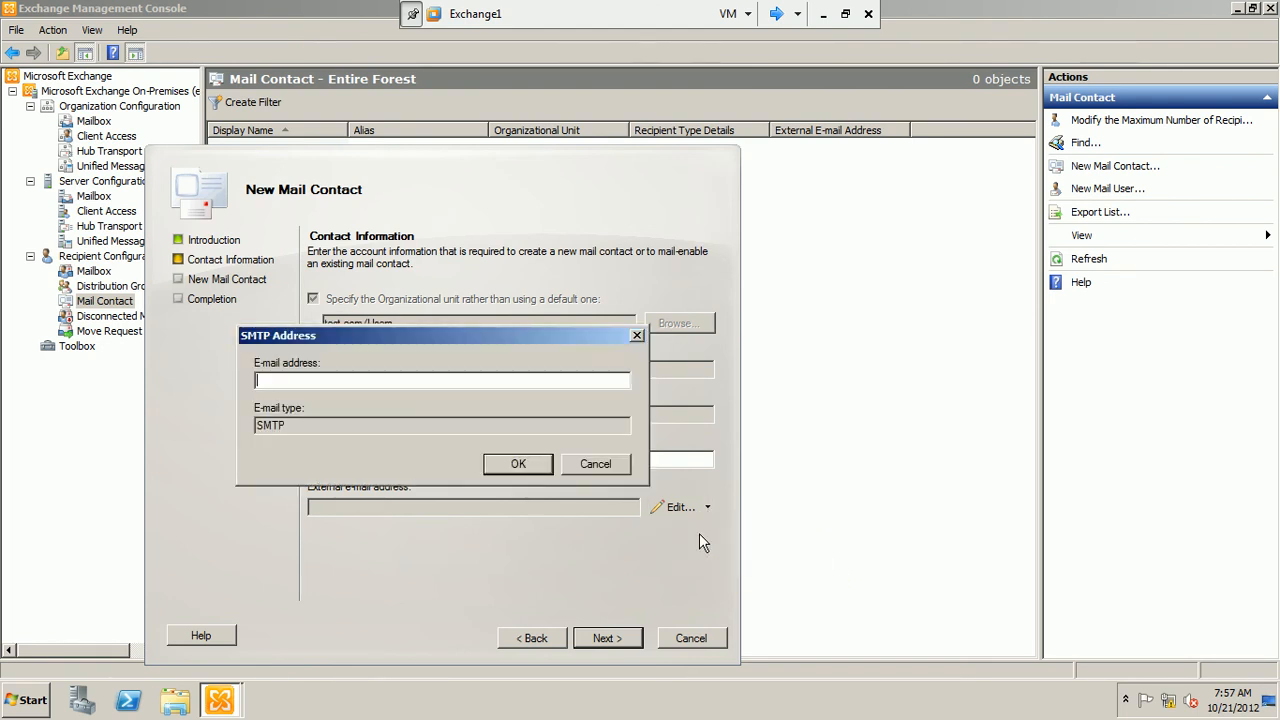
left_click(516, 467)
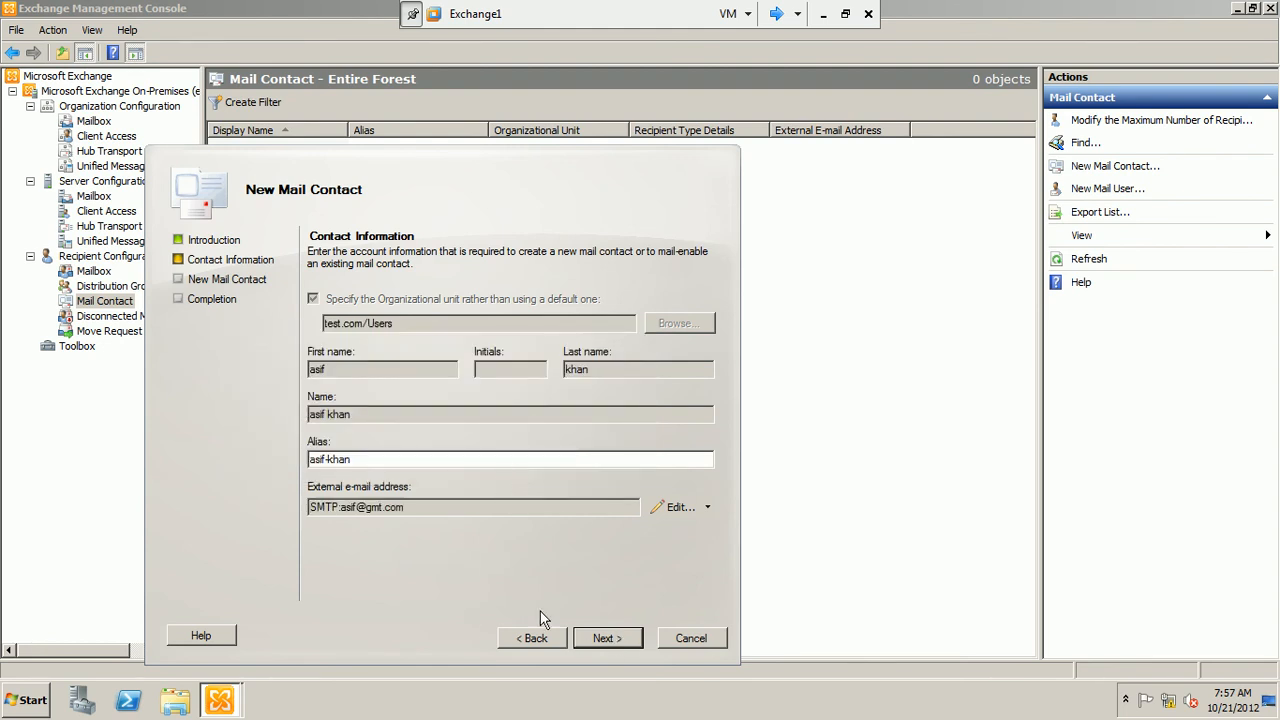
Proceed to the configuration summary, create the mail contact and finish the wizard
left_click(624, 640)
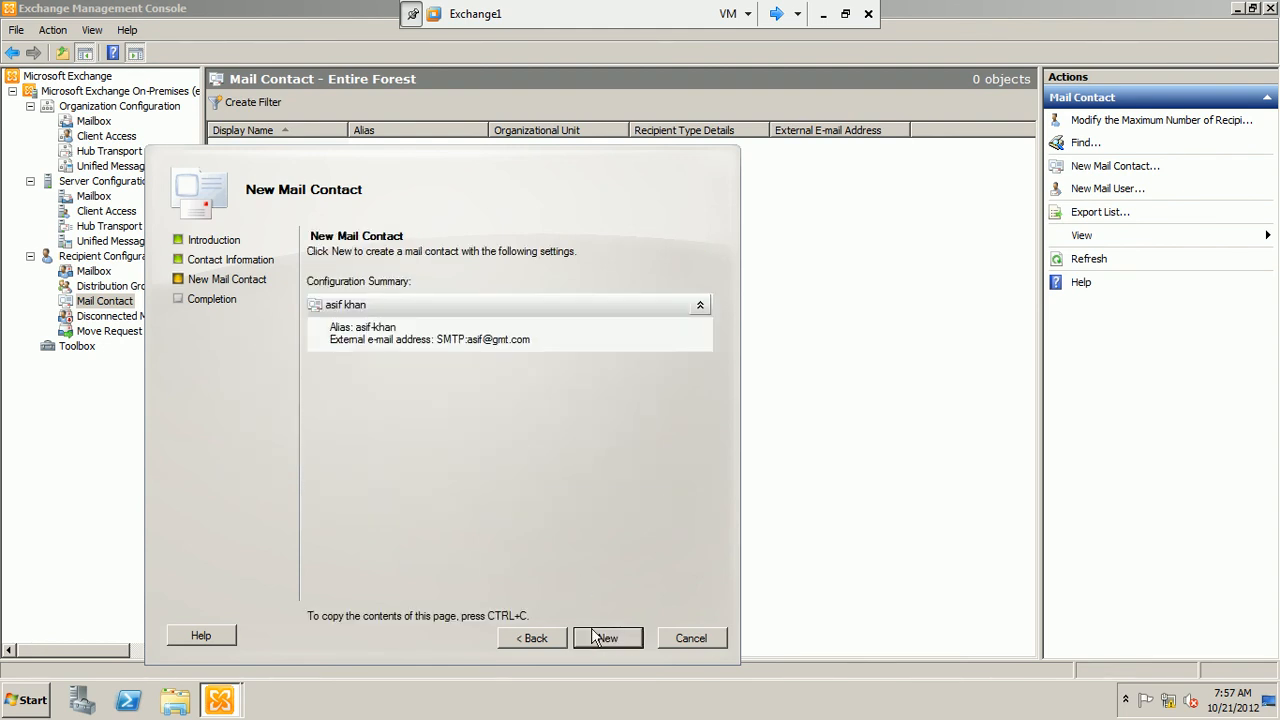
left_click(627, 640)
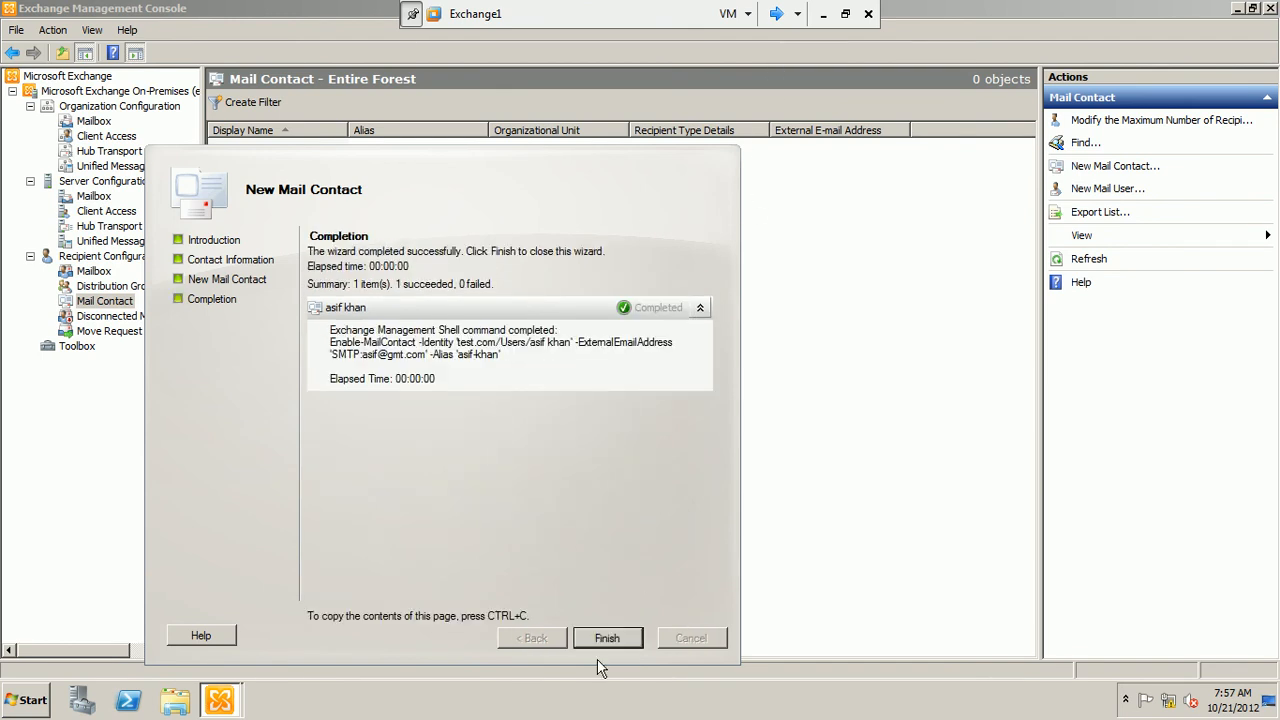
left_click(595, 645)
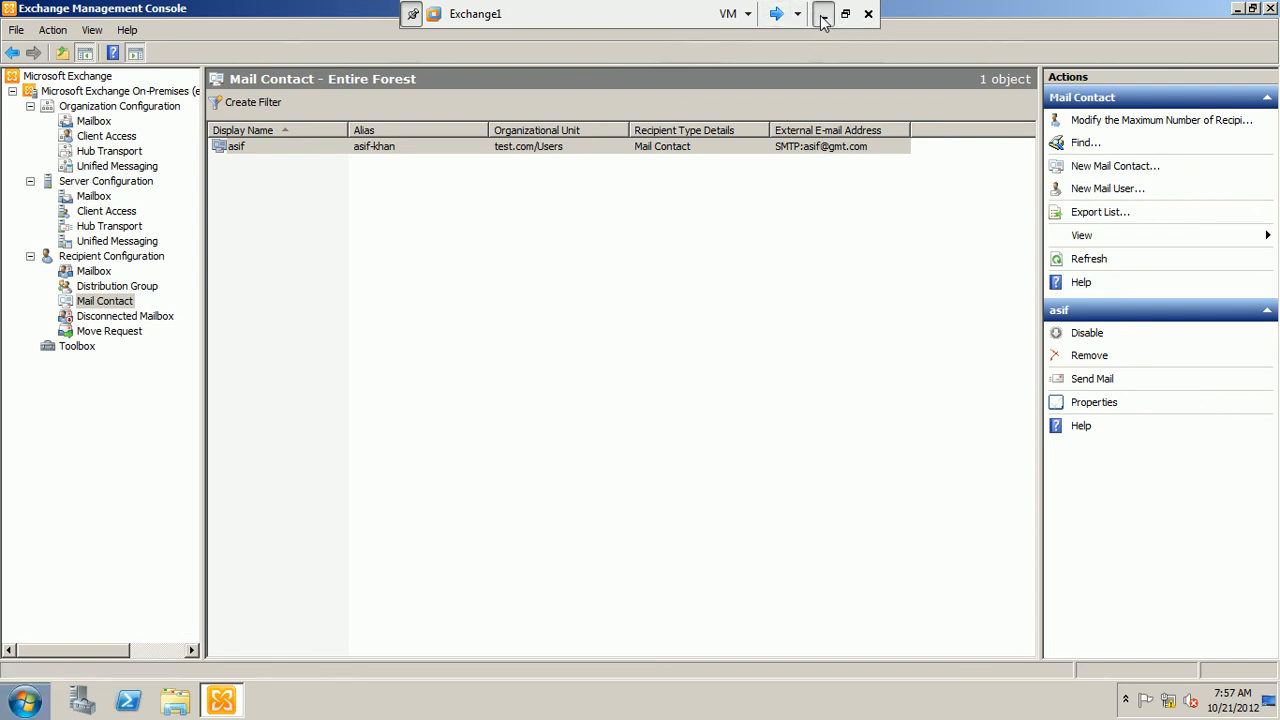
left_click(822, 17)
left_click(490, 700)
left_click(1193, 612)
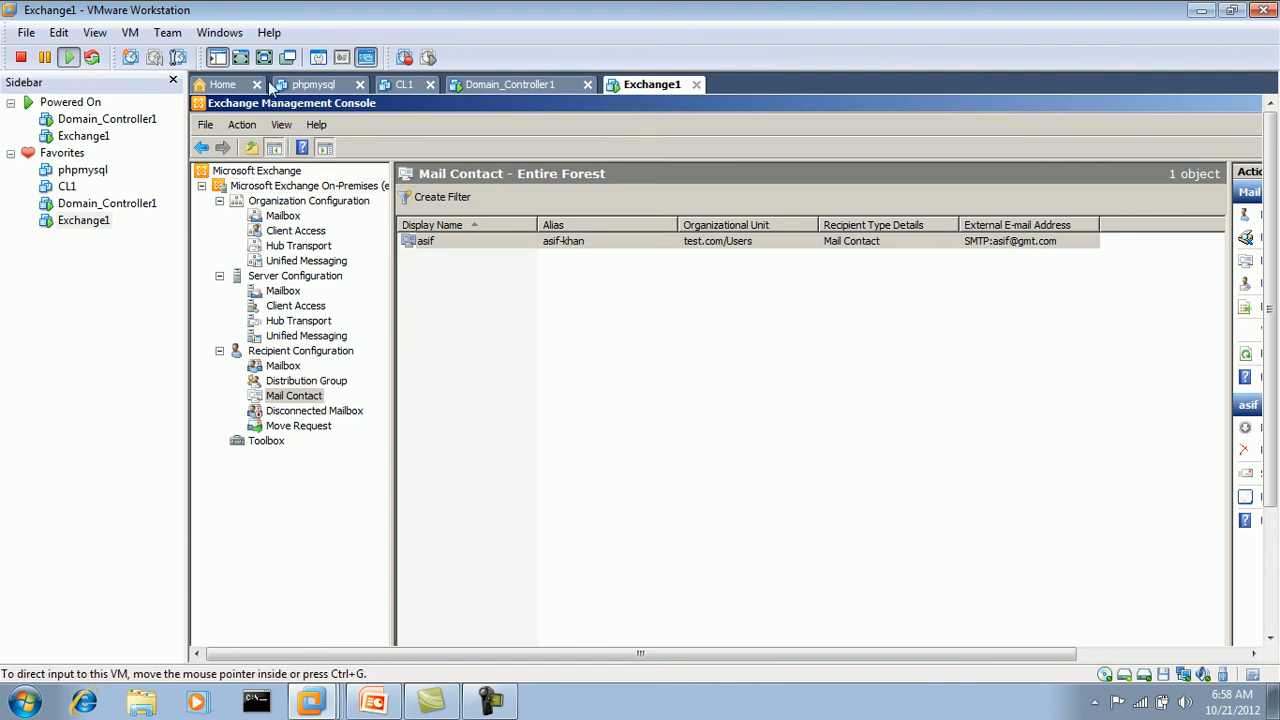
Look at the lesson's topic slide in PowerPoint, and return to the Exchange1 machine in full screen
left_click(264, 57)
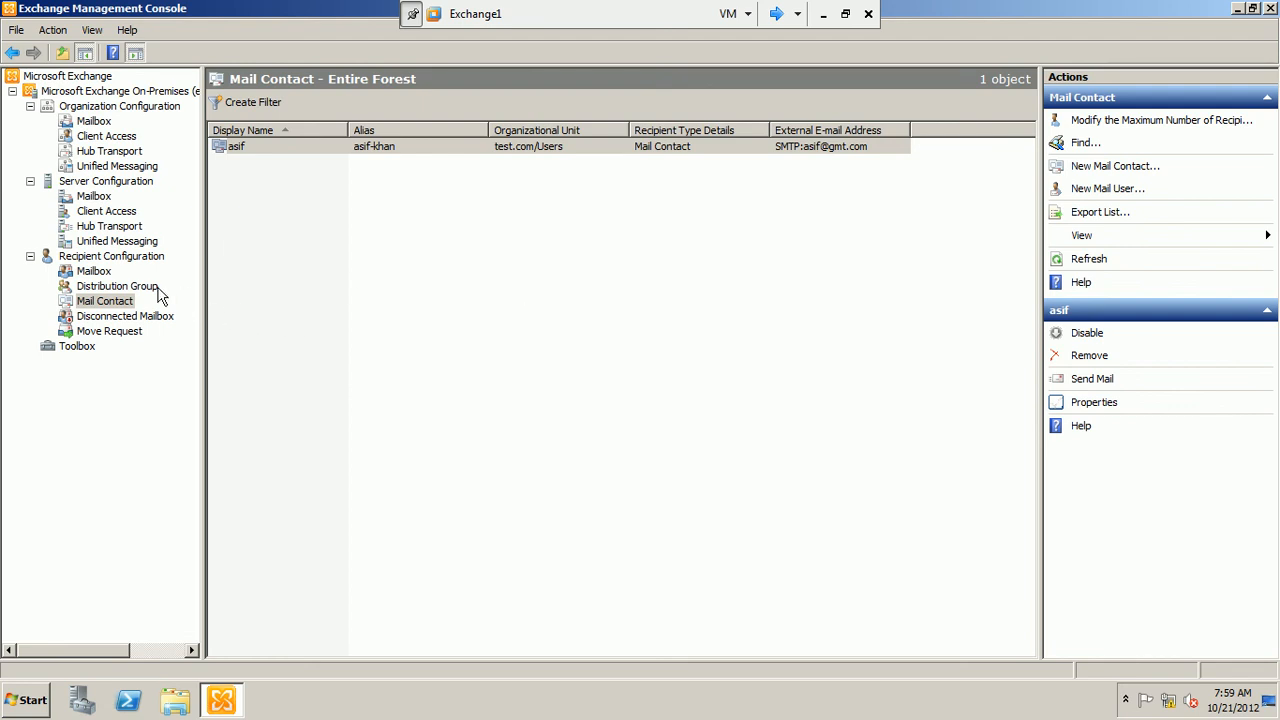
left_click(822, 14)
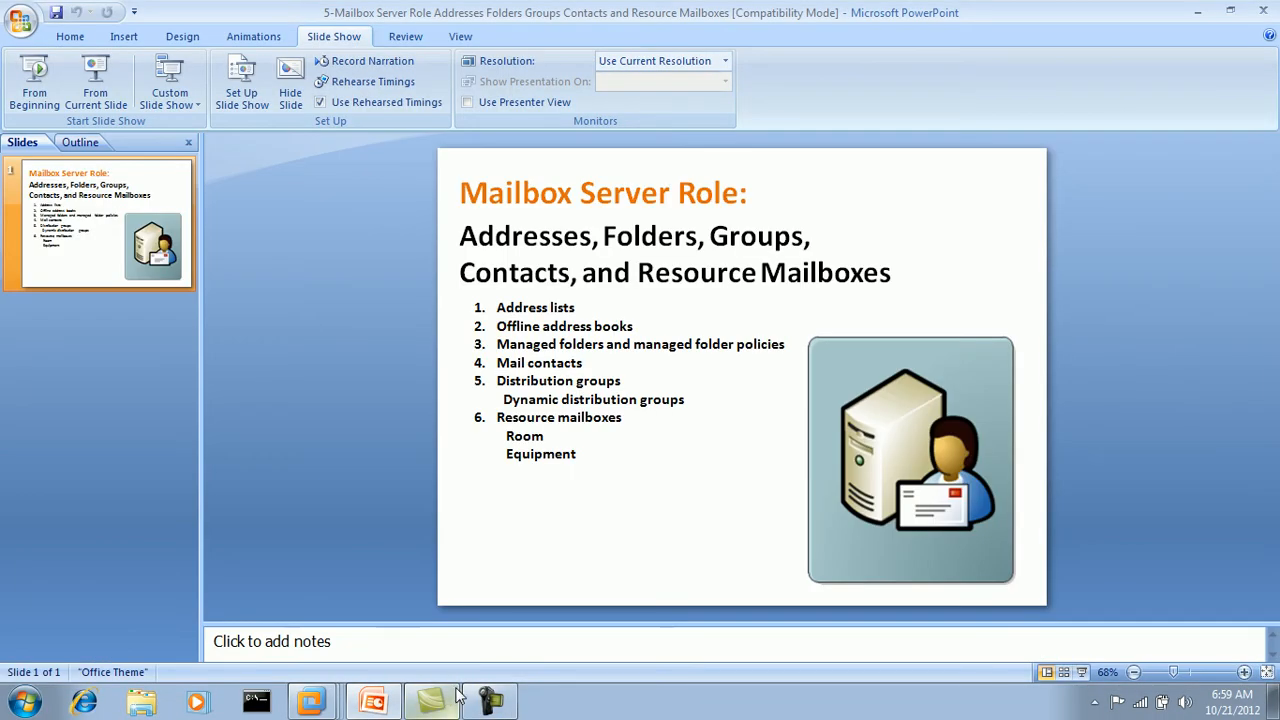
left_click(440, 700)
left_click(1168, 614)
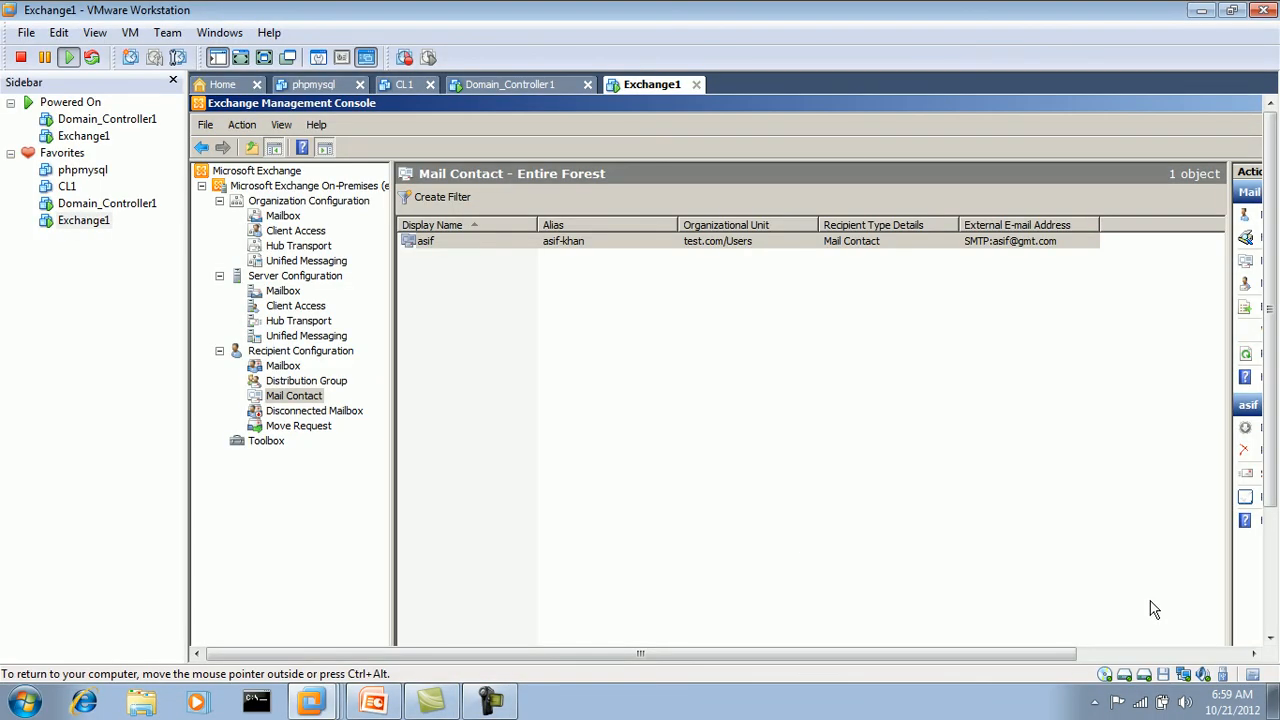
left_click(264, 57)
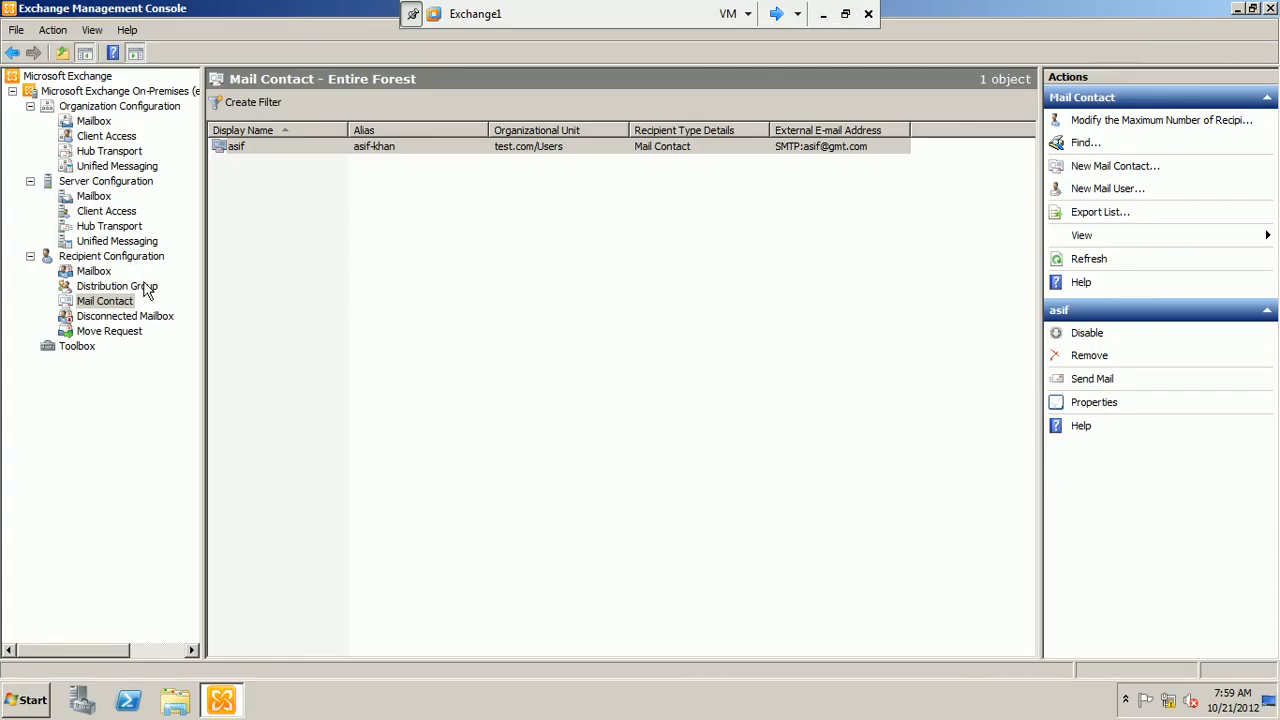
Show the distribution group recipients, and switch to Domain_Controller1 to start a new group in the Users container
left_click(147, 287)
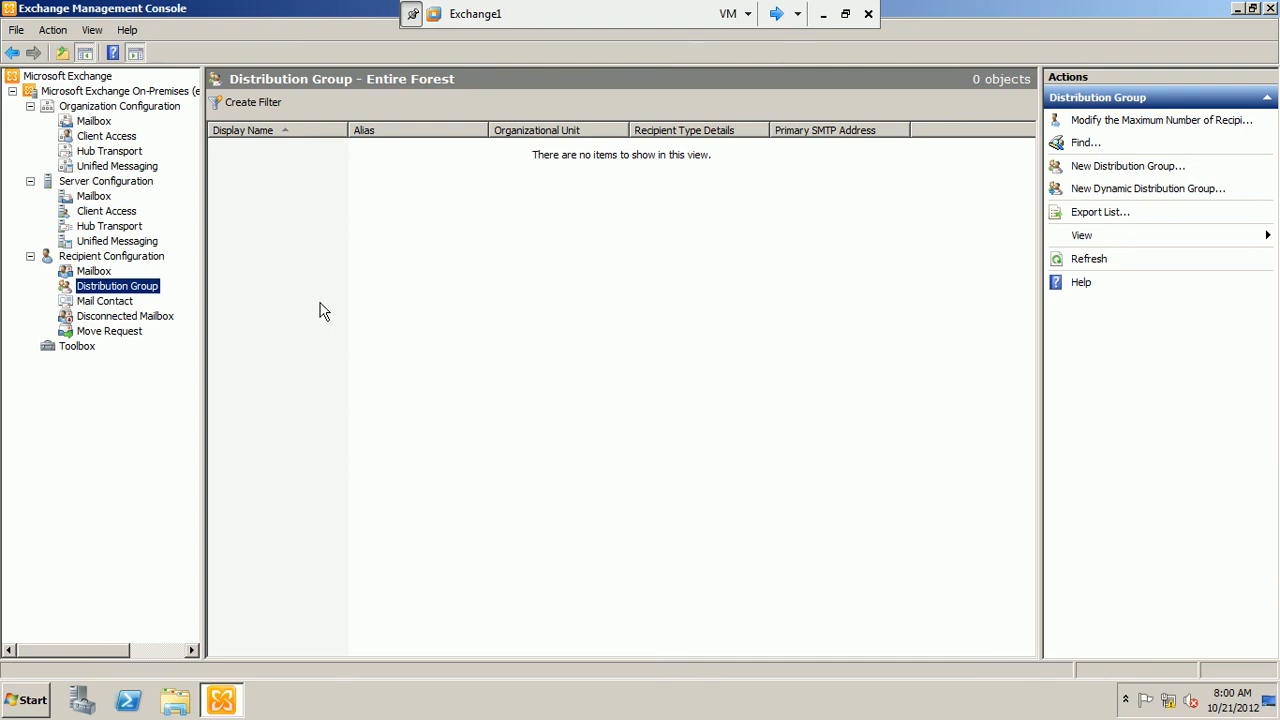
left_click(776, 14)
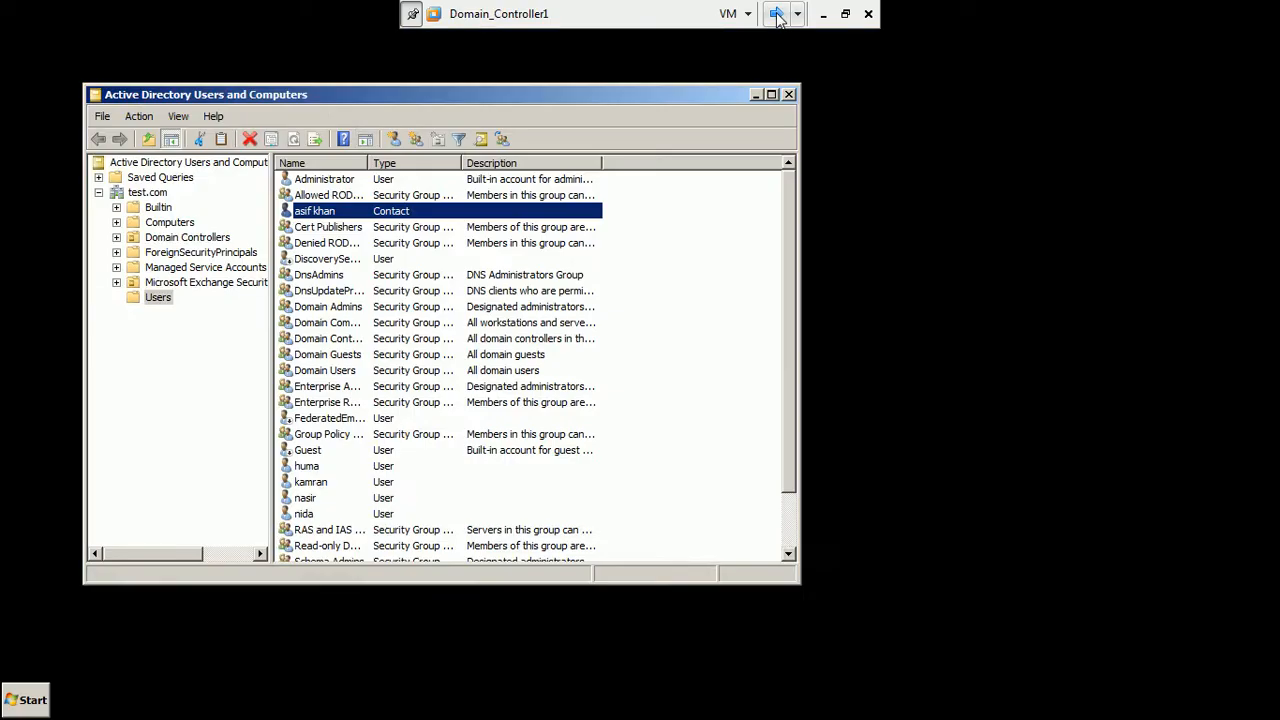
right_click(160, 302)
mouse_move(187, 359)
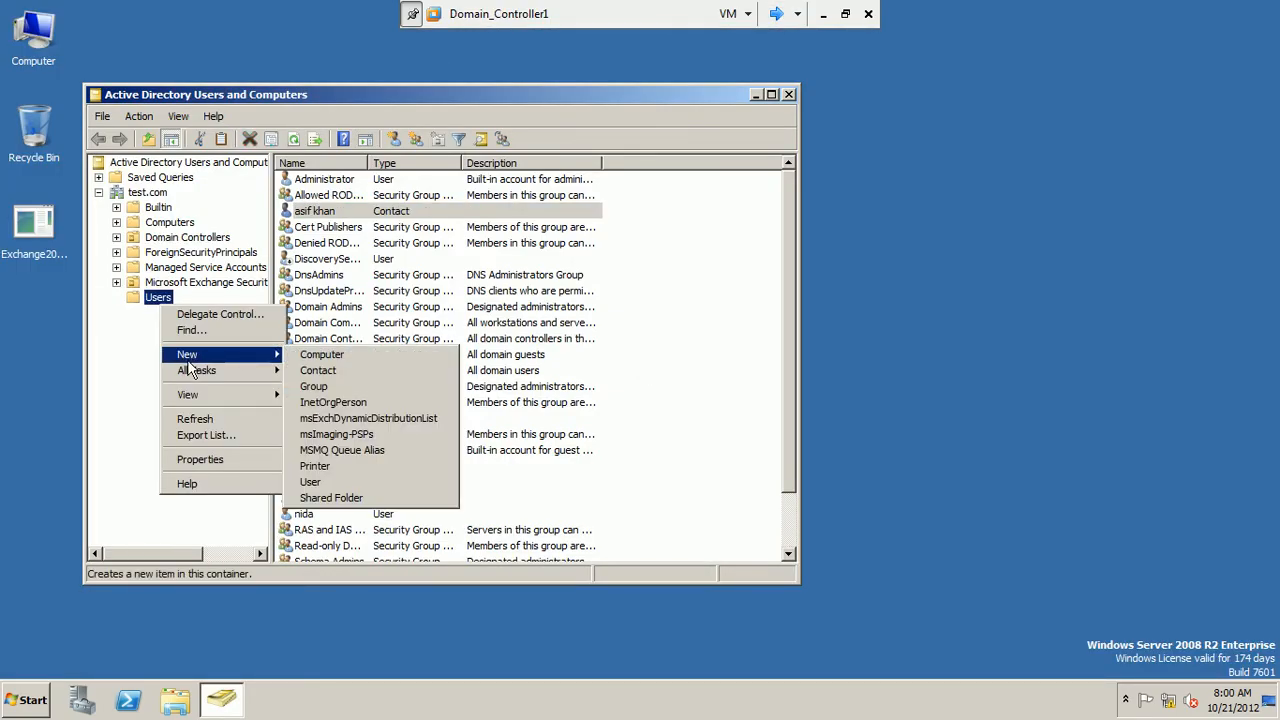
left_click(315, 387)
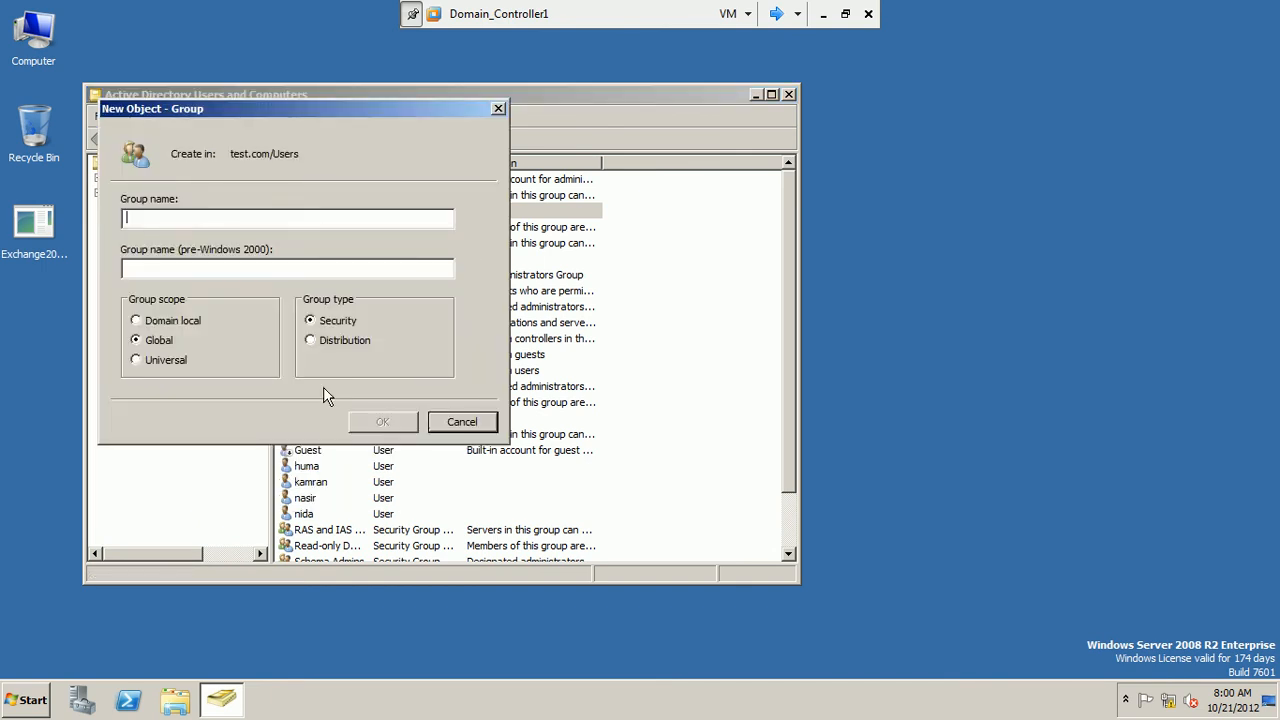
type("d")
key("BackSpace")
type("1std")
key("BackSpace")
type("gr")
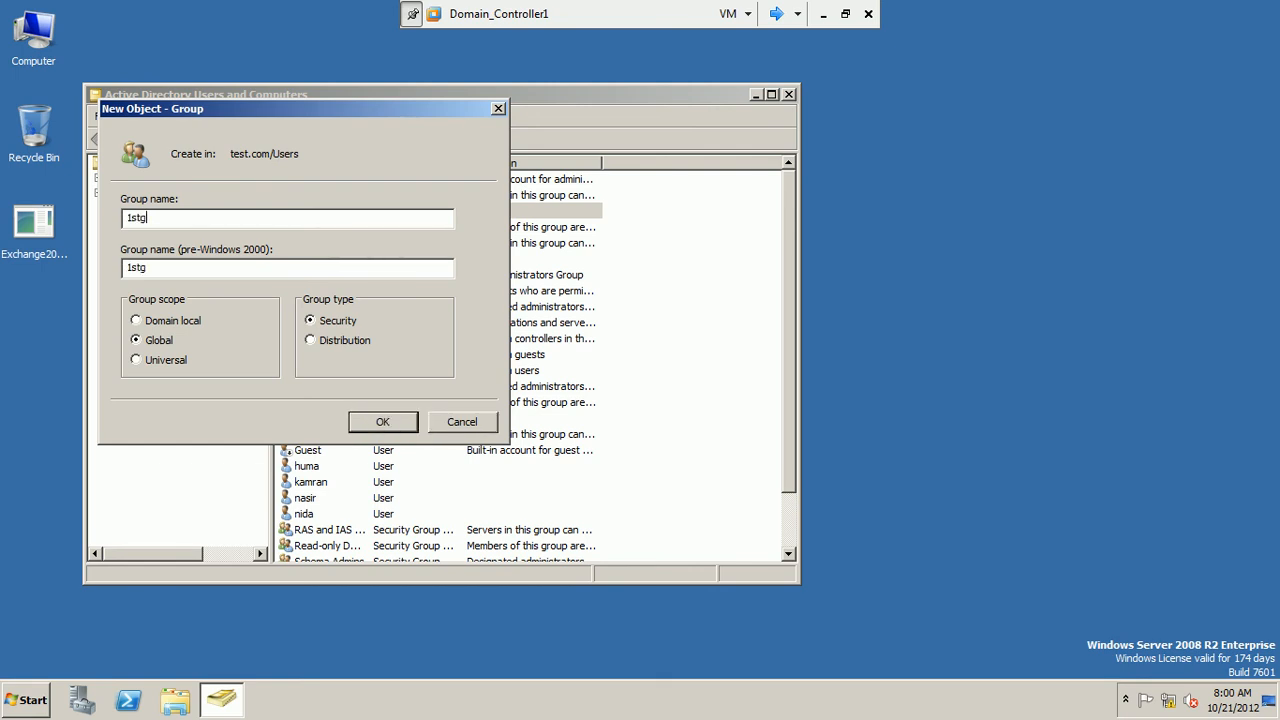
key("BackSpace")
key("BackSpace")
key("BackSpace")
key("BackSpace")
key("BackSpace")
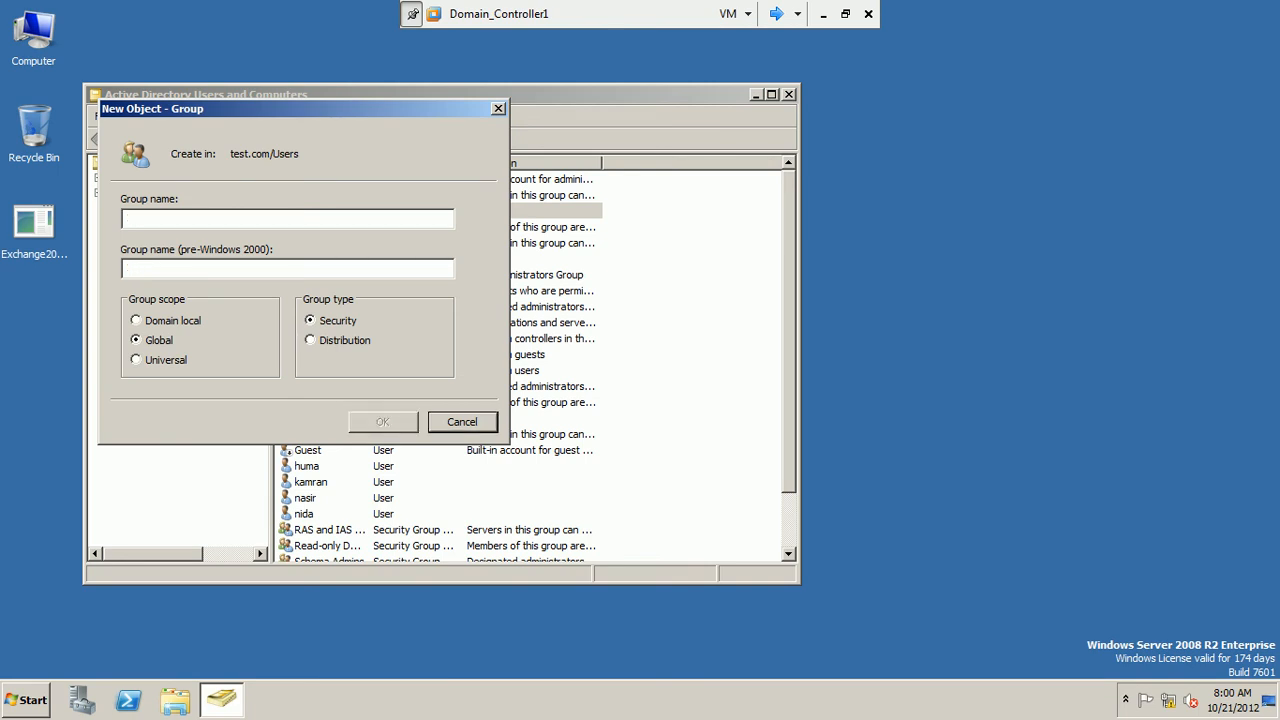
Name the new group firstgroupe and create it with universal scope and the distribution type
type("firstg")
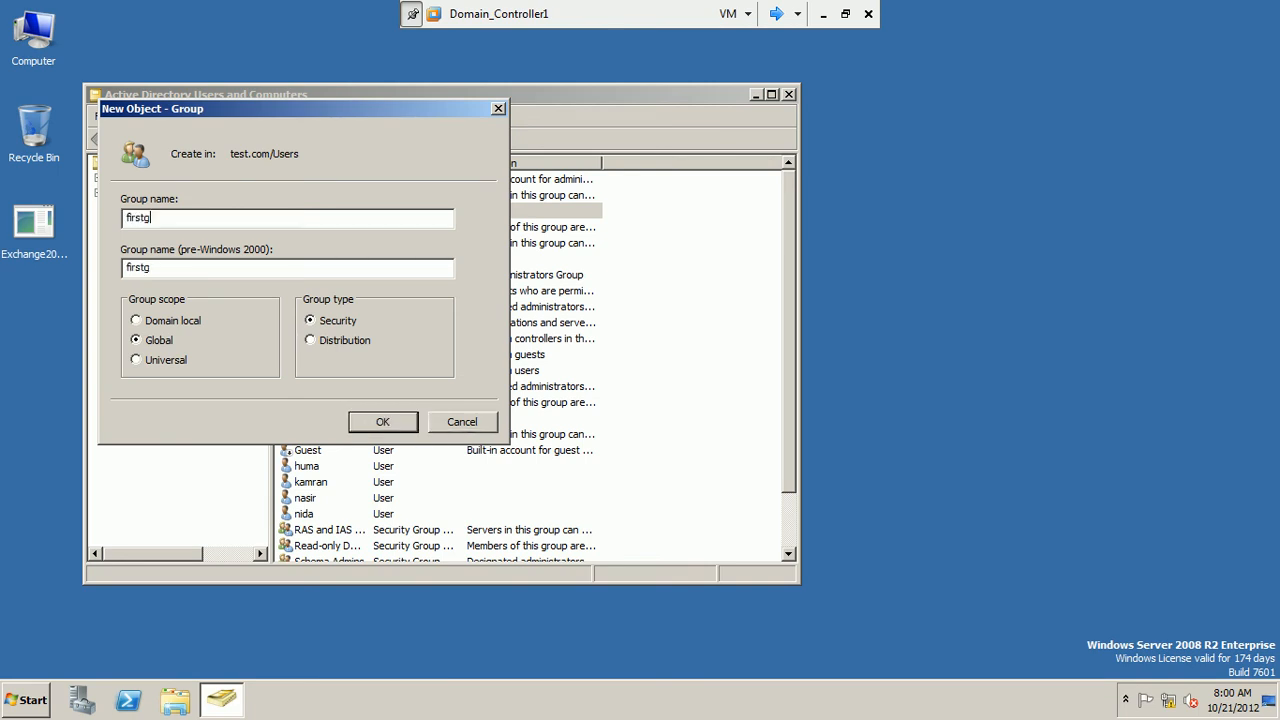
type("roupe")
left_click(176, 360)
left_click(327, 341)
left_click(374, 423)
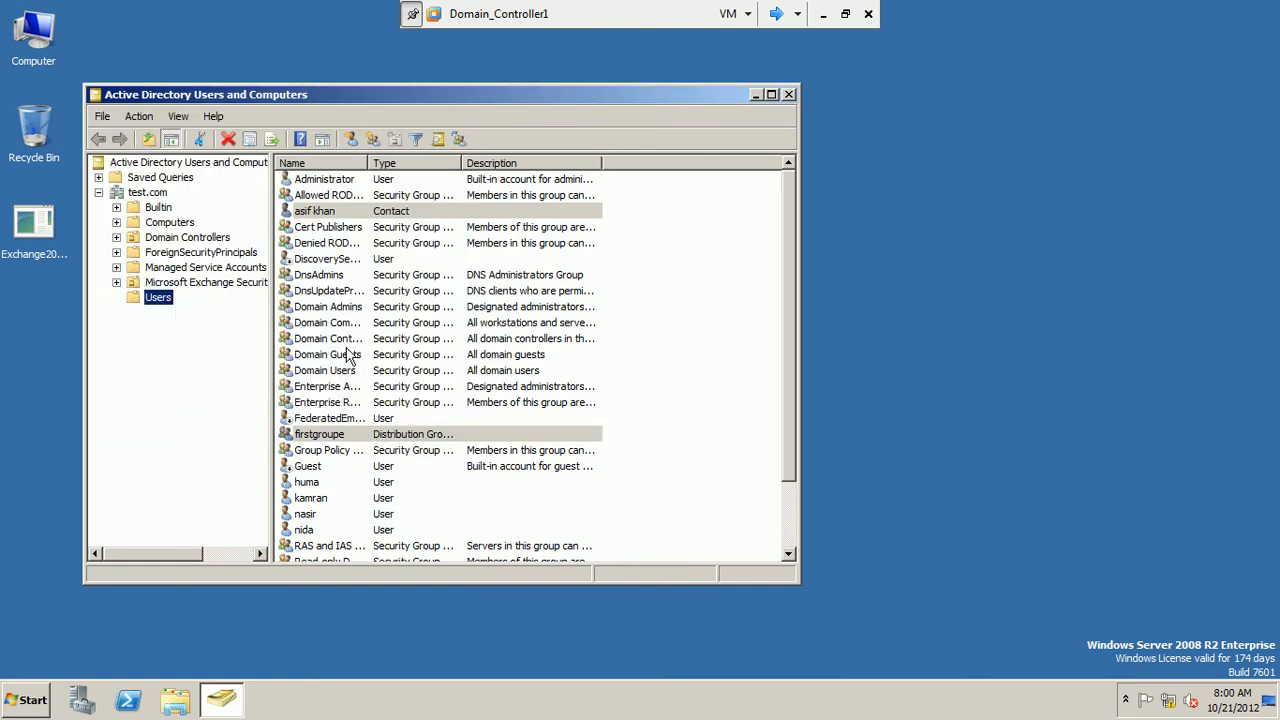
Return to the Exchange1 machine and start a new distribution group based on the existing group firstgroupe, continuing to the group information
left_click(335, 434)
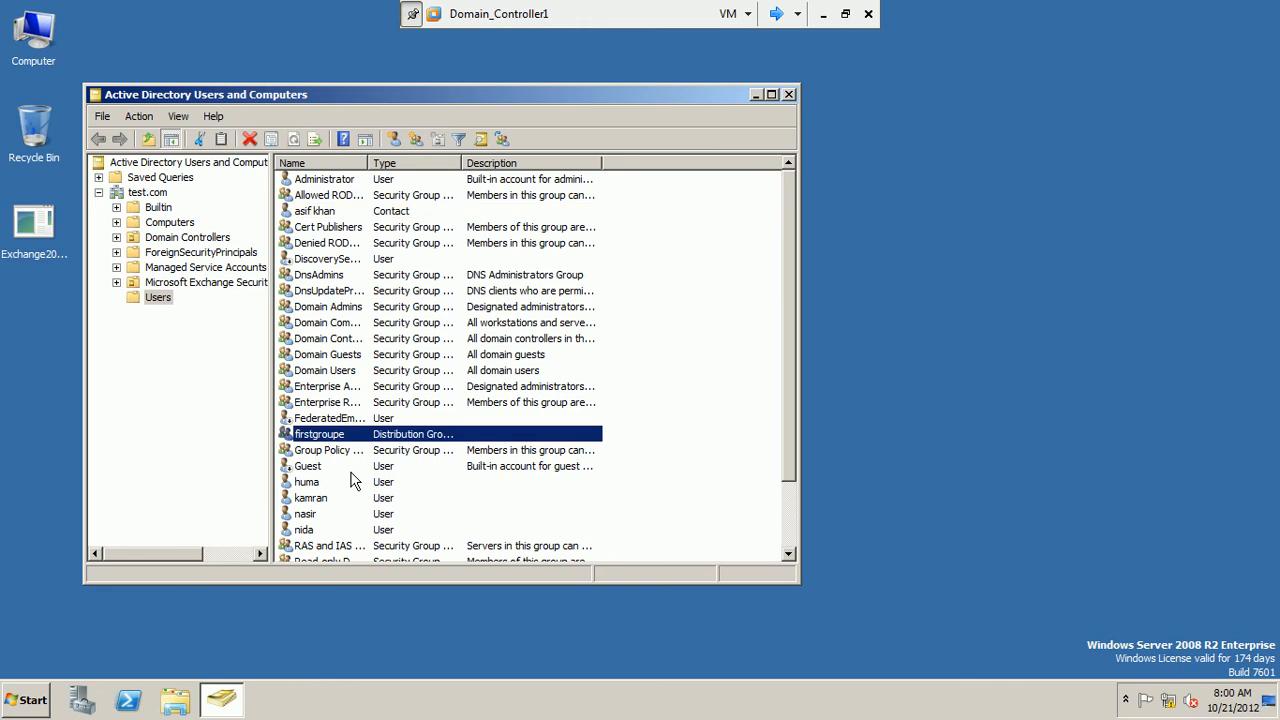
left_click(777, 14)
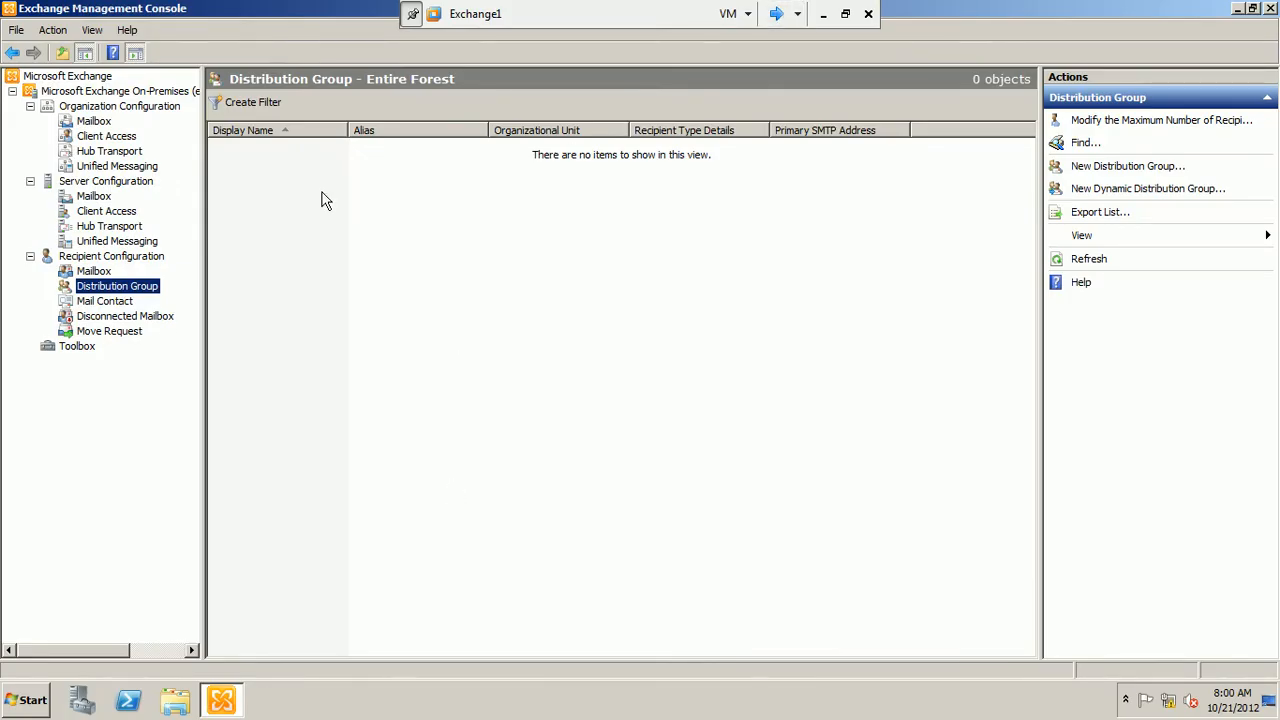
right_click(464, 187)
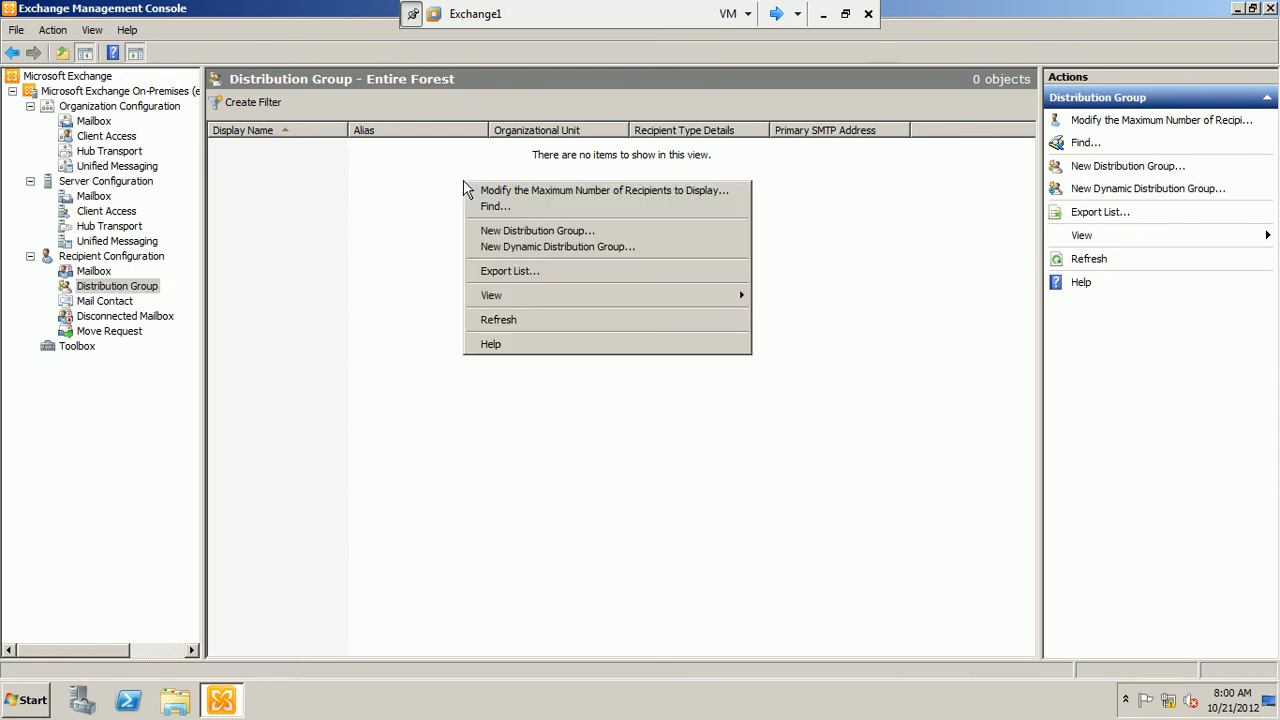
left_click(538, 232)
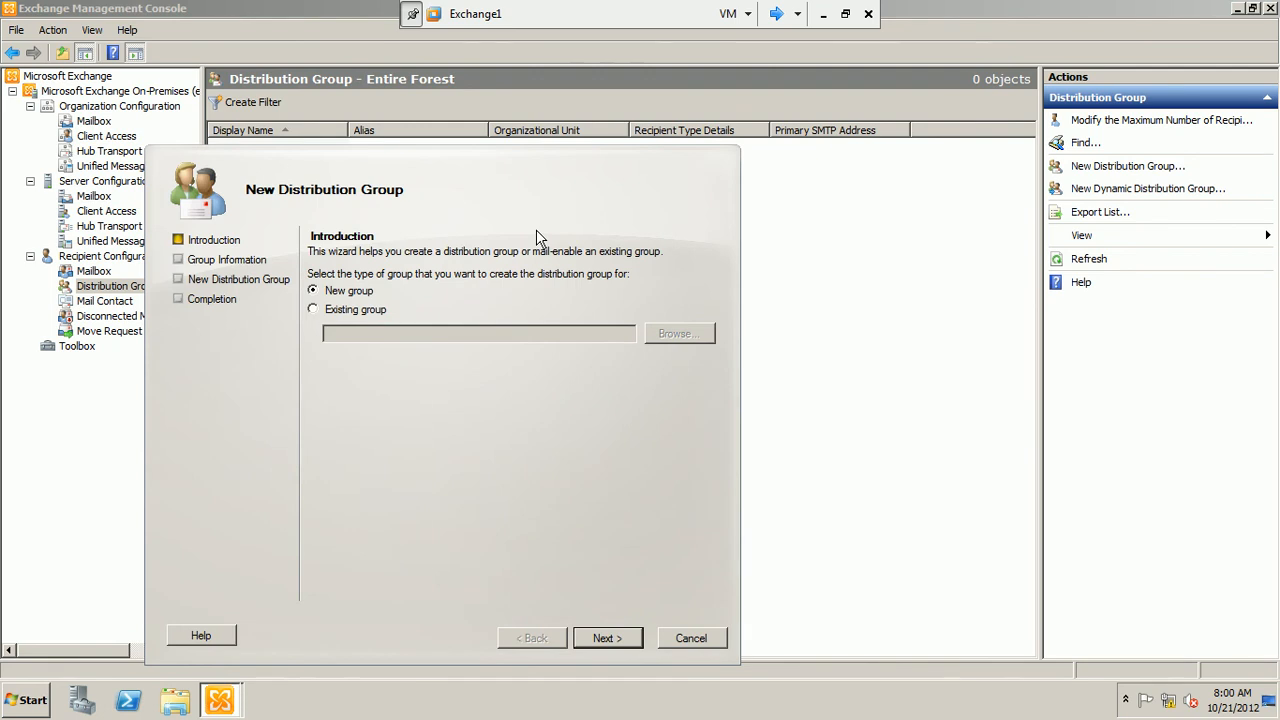
left_click_drag(492, 158, 561, 109)
left_click(441, 262)
left_click(725, 288)
left_click(335, 332)
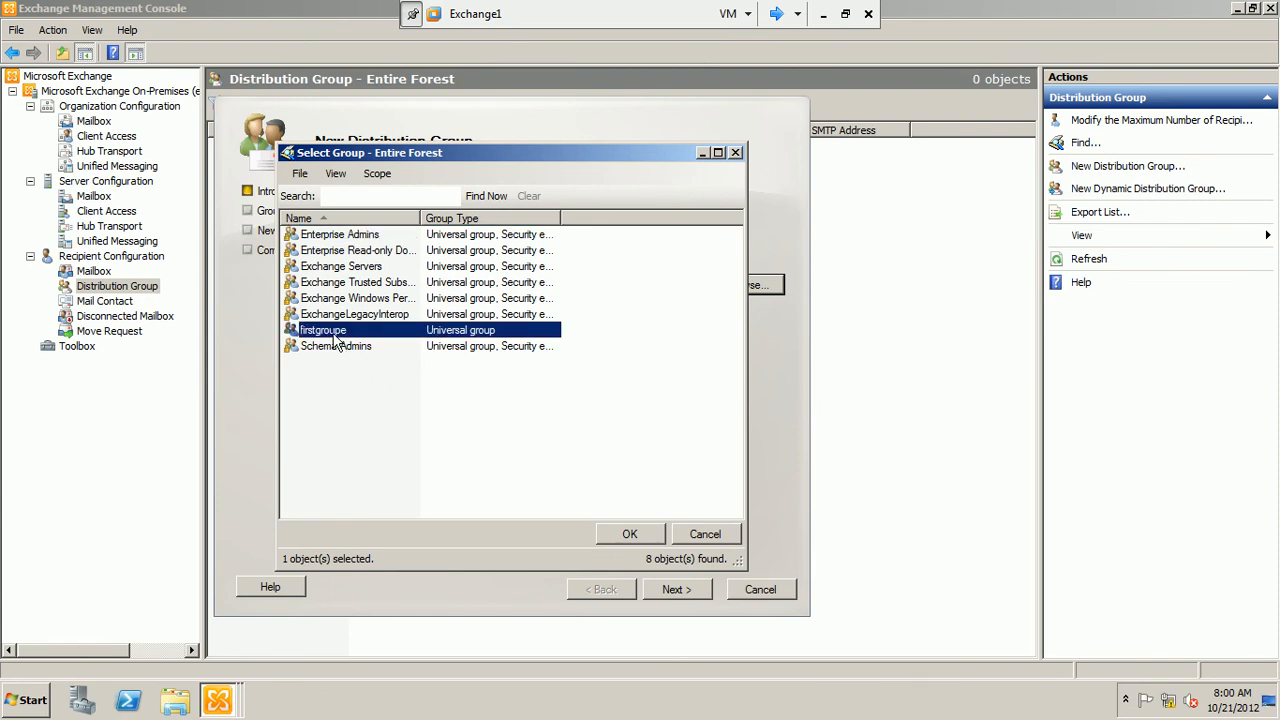
left_click(608, 531)
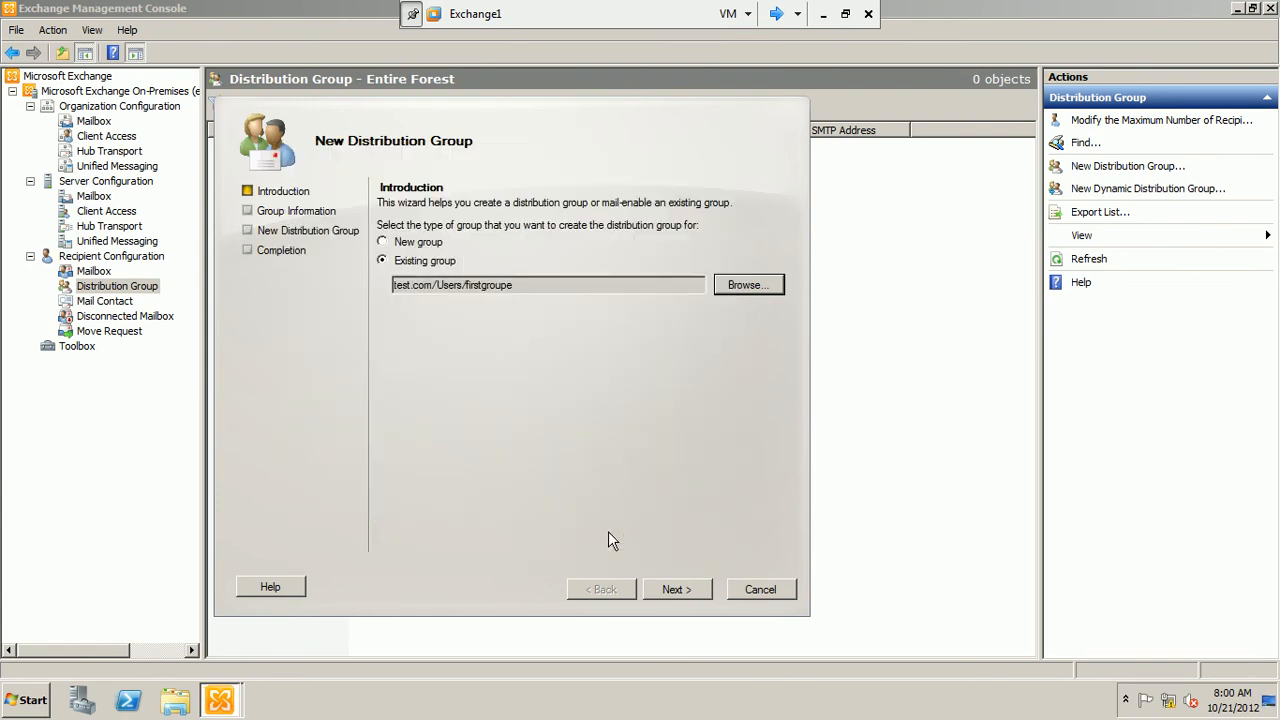
left_click(675, 590)
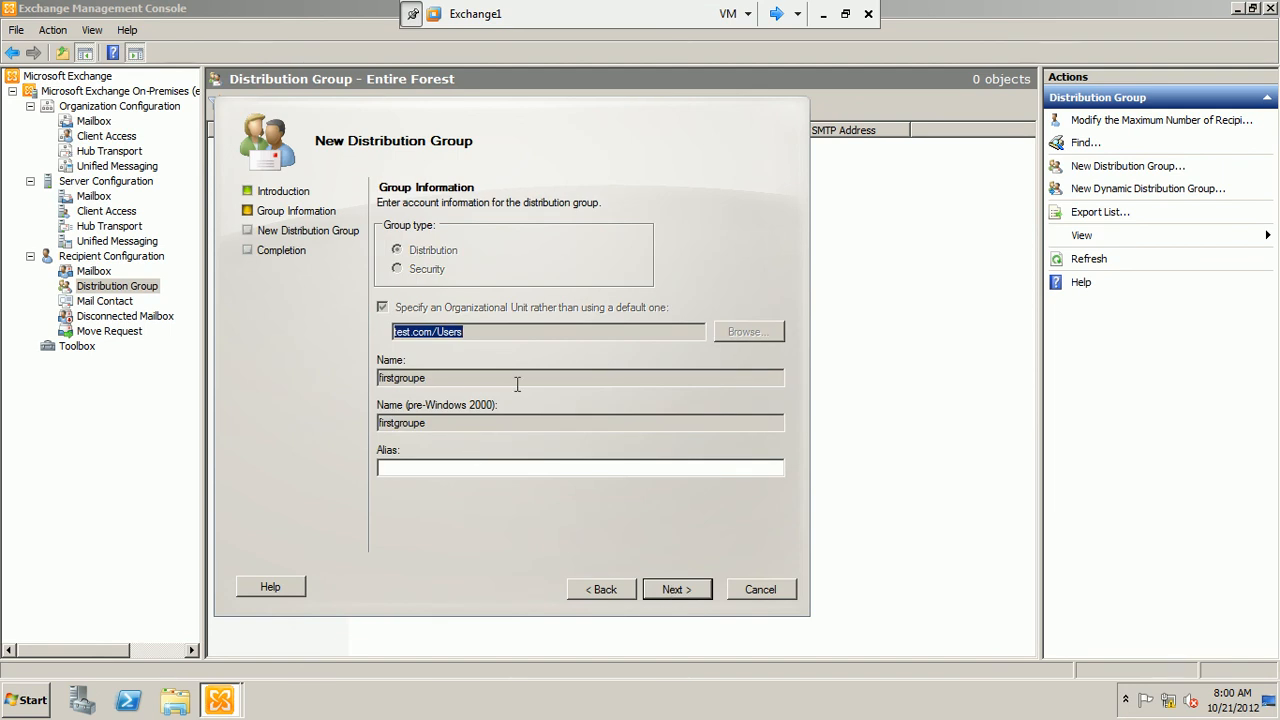
Give the distribution group the alias first-groupe-dis, create it and finish the wizard
left_click(416, 470)
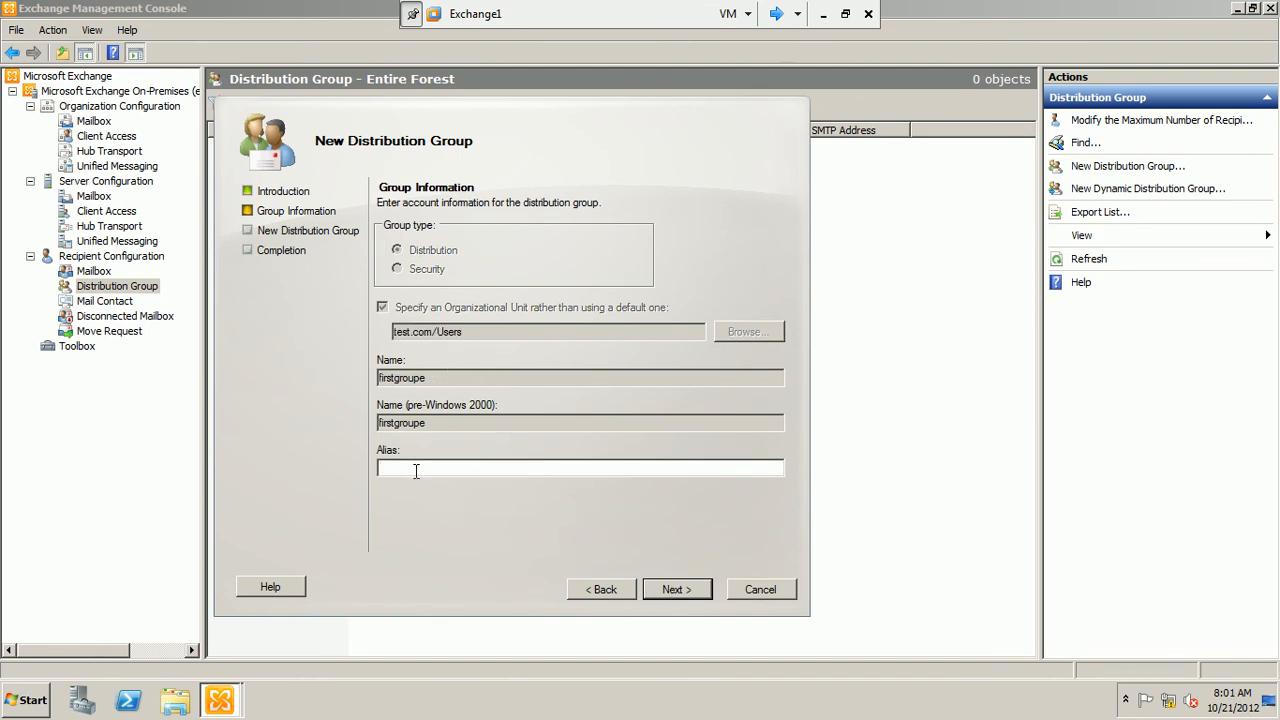
type("first-groupe-dis")
left_click(676, 590)
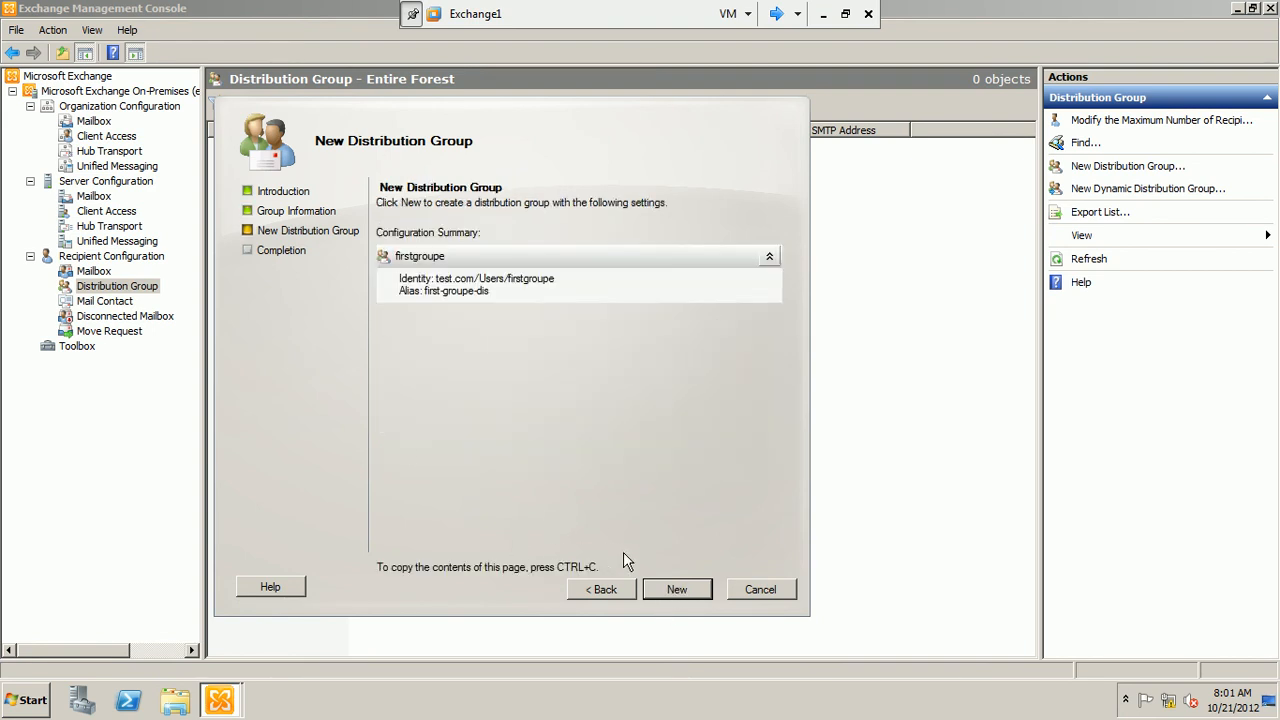
left_click(665, 590)
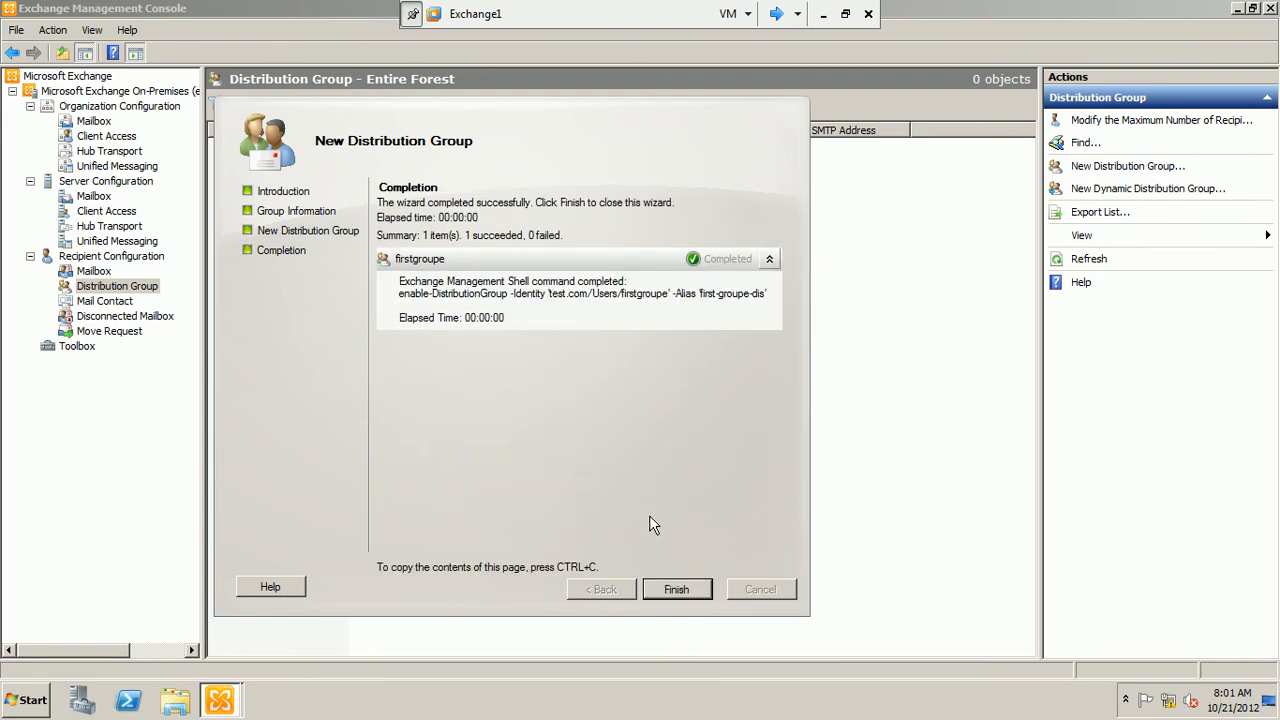
left_click(683, 595)
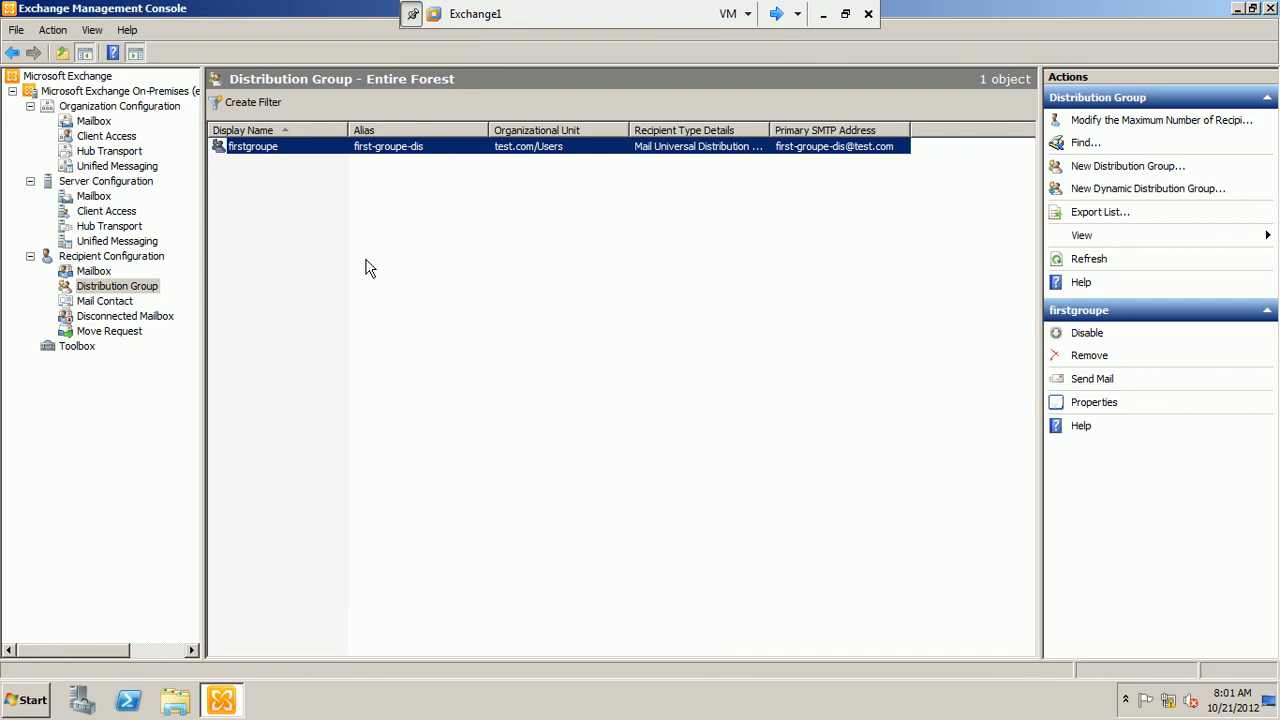
Start a new dynamic distribution group named "dyn group" with the alias dyn-group, and continue to the filter settings
left_click(140, 287)
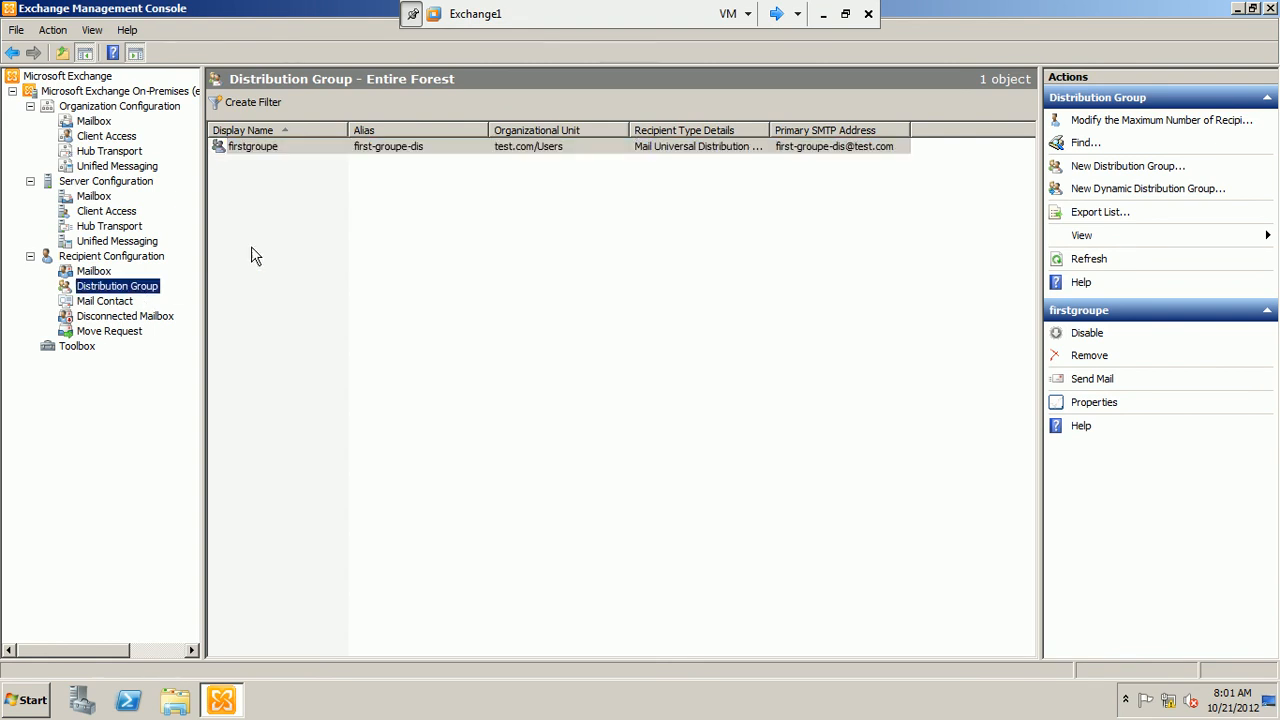
right_click(402, 221)
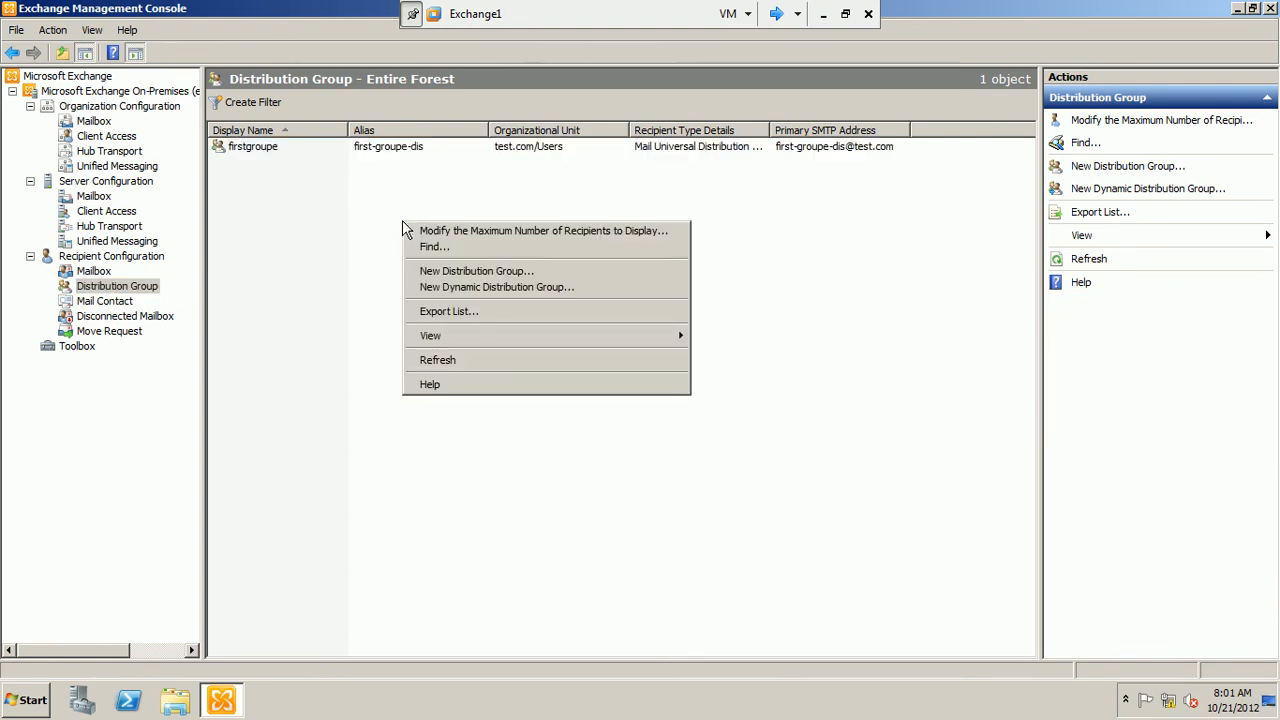
left_click(477, 289)
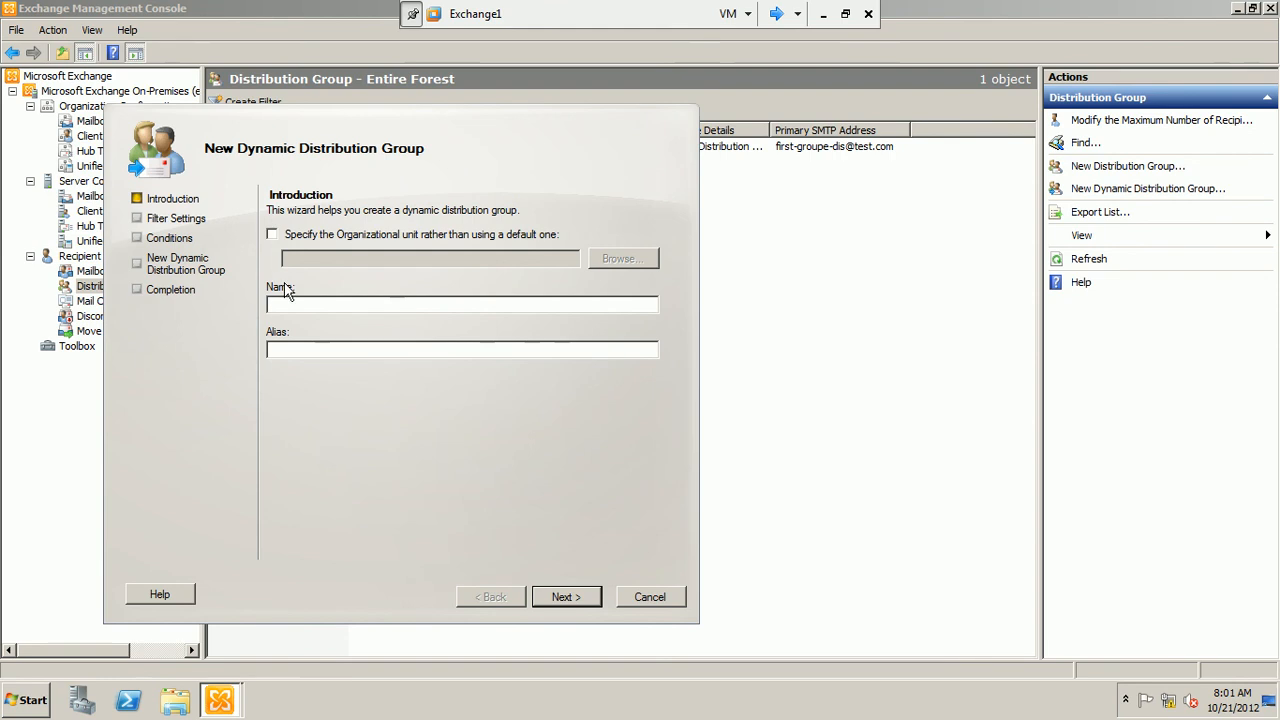
type("dynm")
key("BackSpace")
type("-")
key("BackSpace")
type("groue")
key("BackSpace")
type("p")
type("dyn")
type("-")
type("group")
left_click(564, 597)
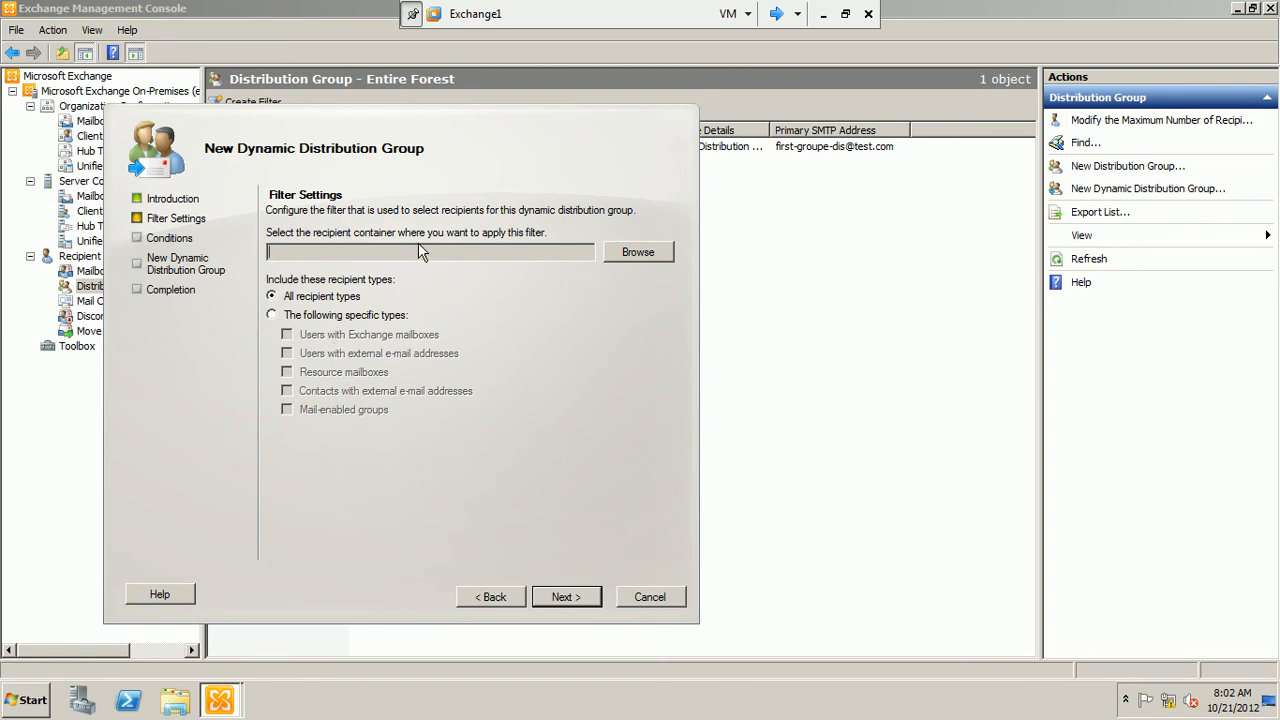
Apply the group's filter to the test.com/Users container for all recipient types, and continue to the conditions
left_click(626, 253)
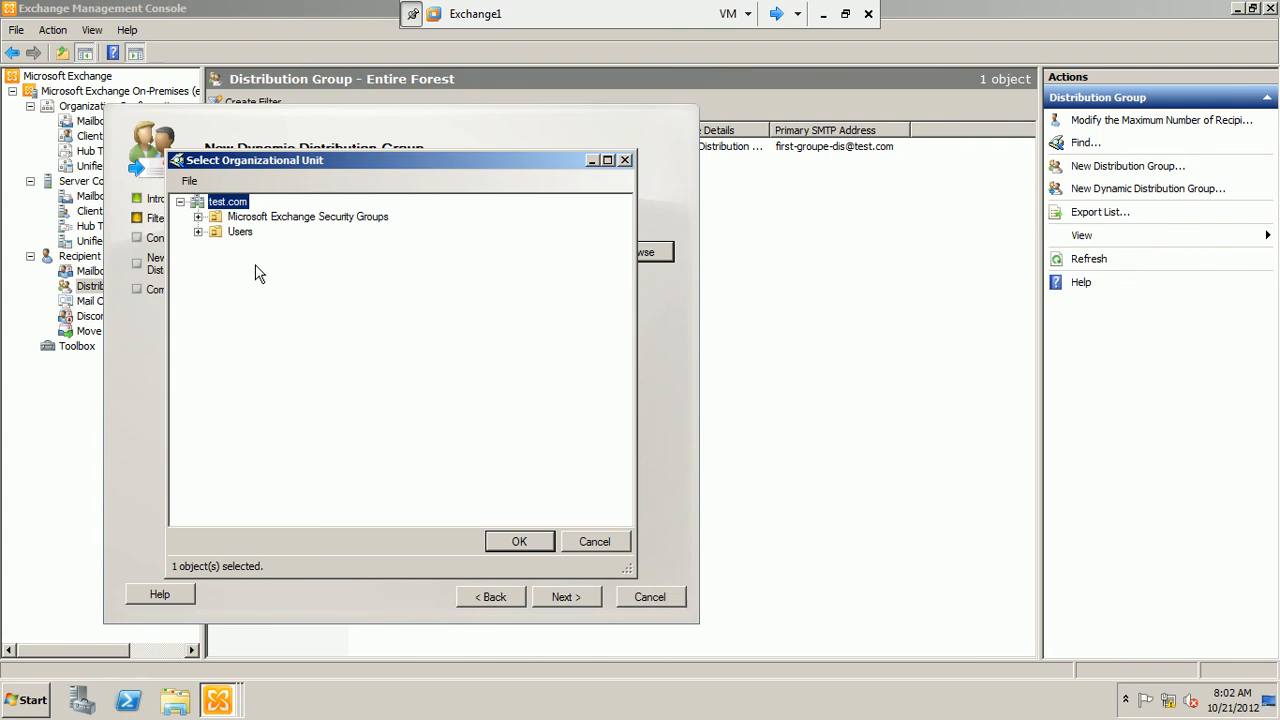
left_click(240, 235)
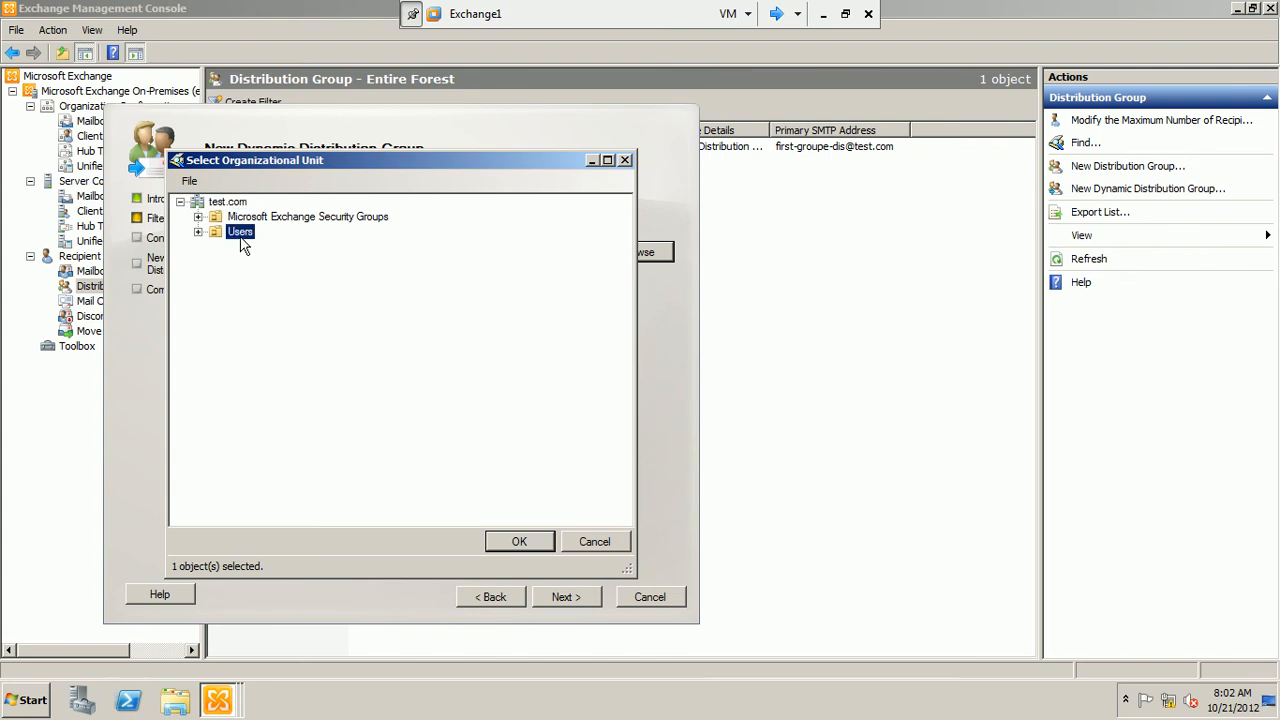
left_click(519, 543)
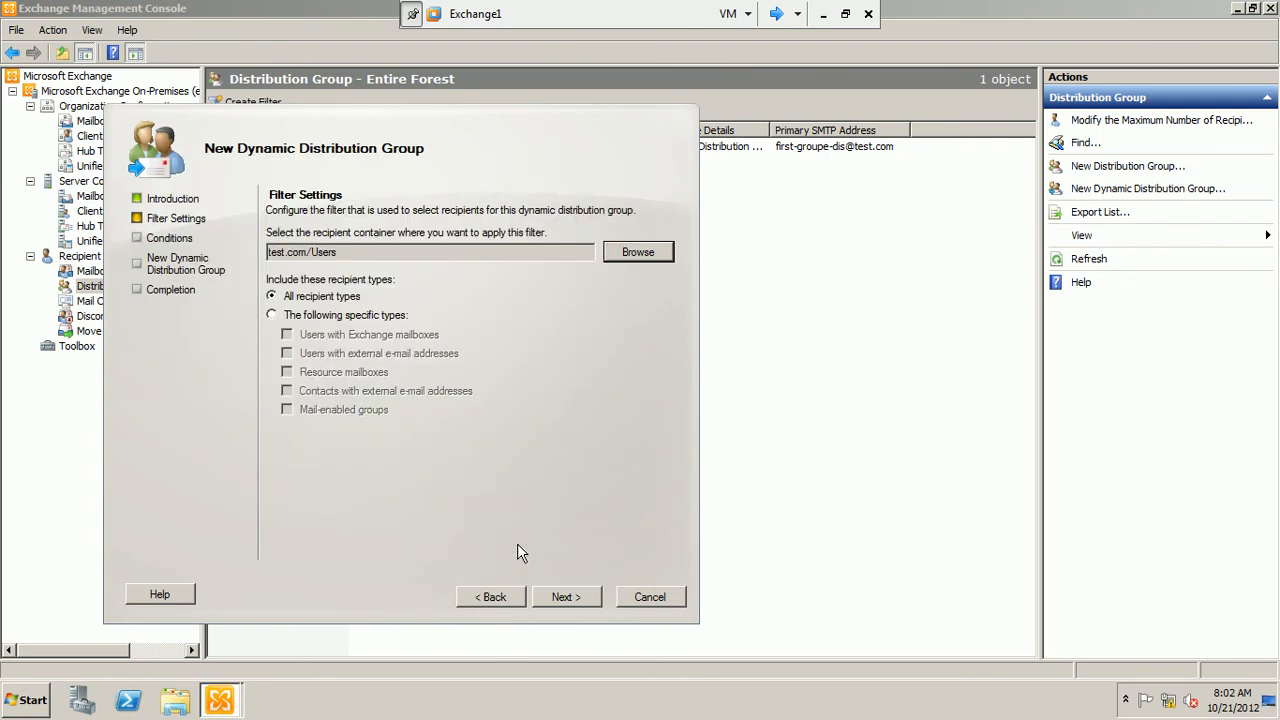
left_click(585, 606)
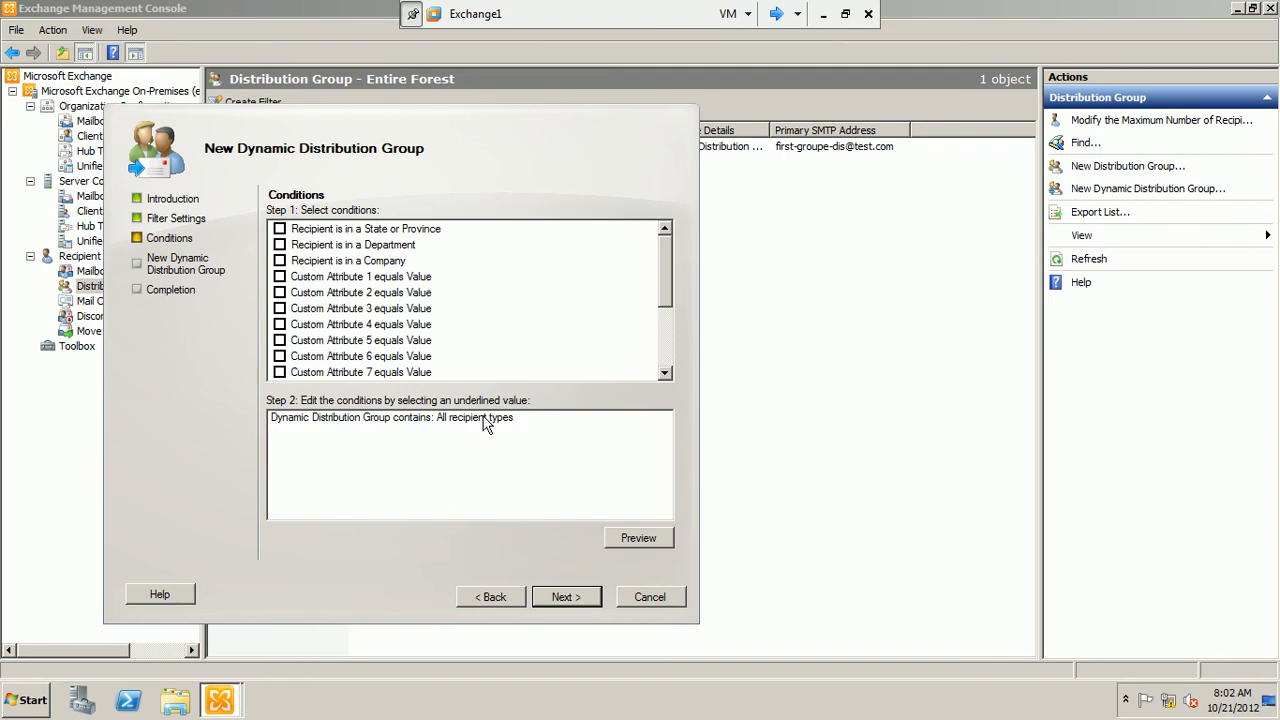
Continue to the configuration summary without enabling any condition, and minimize the management console to reveal the wizard
left_click(370, 262)
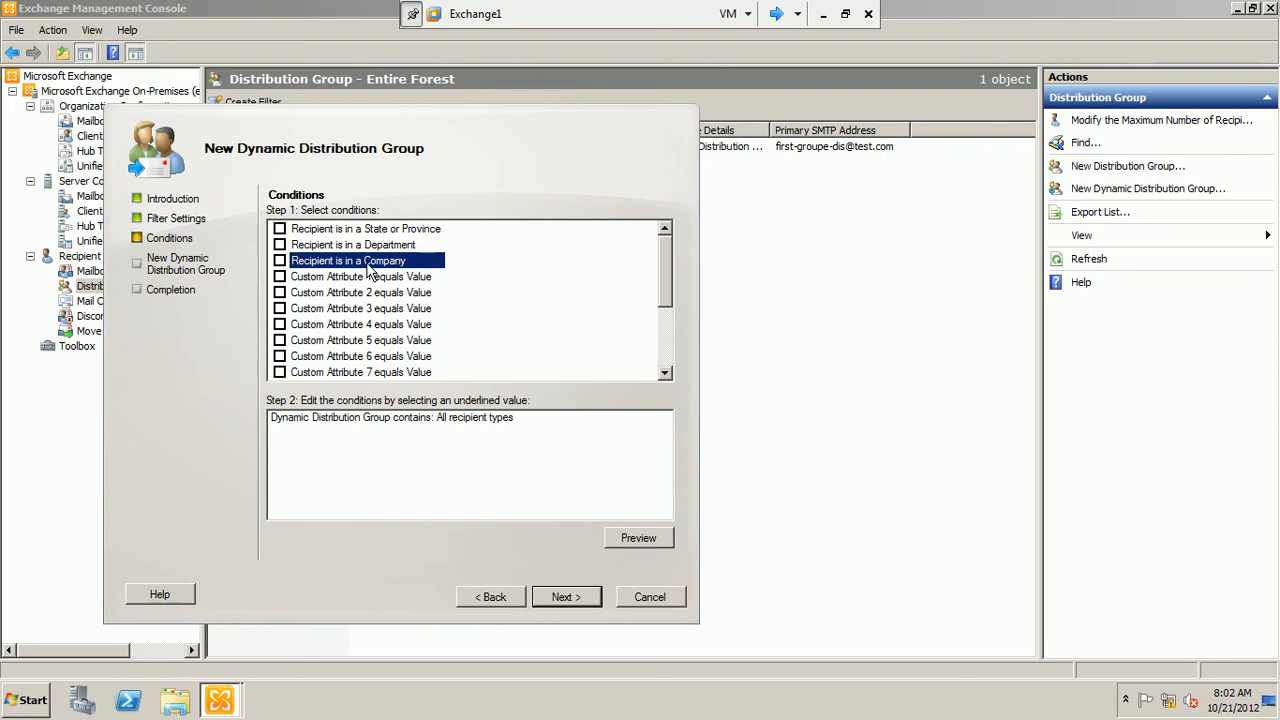
left_click(562, 596)
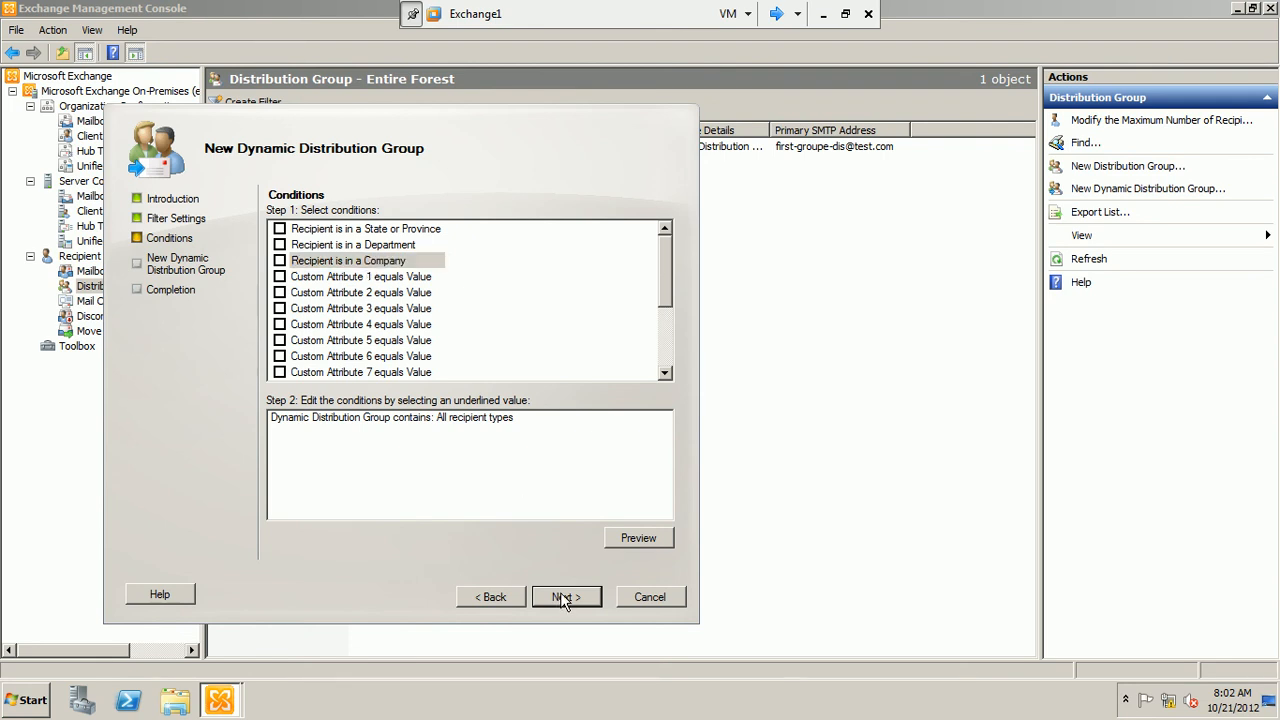
left_click(477, 662)
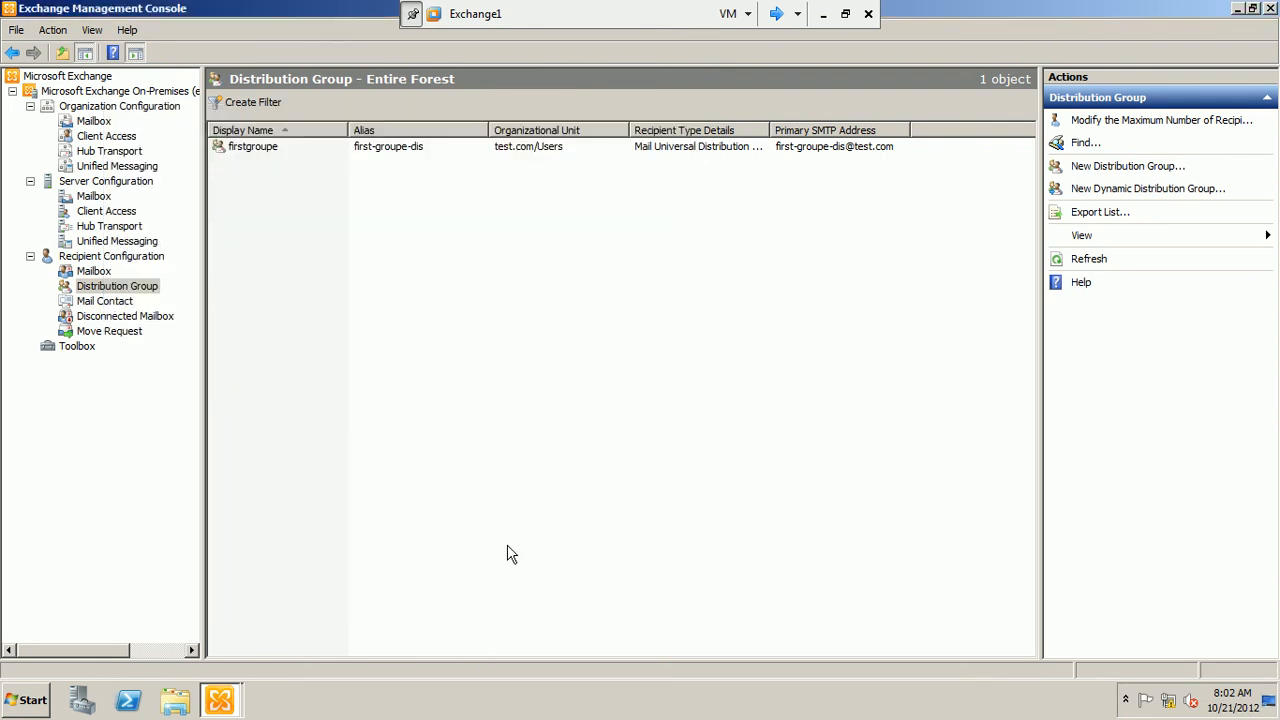
left_click(1237, 10)
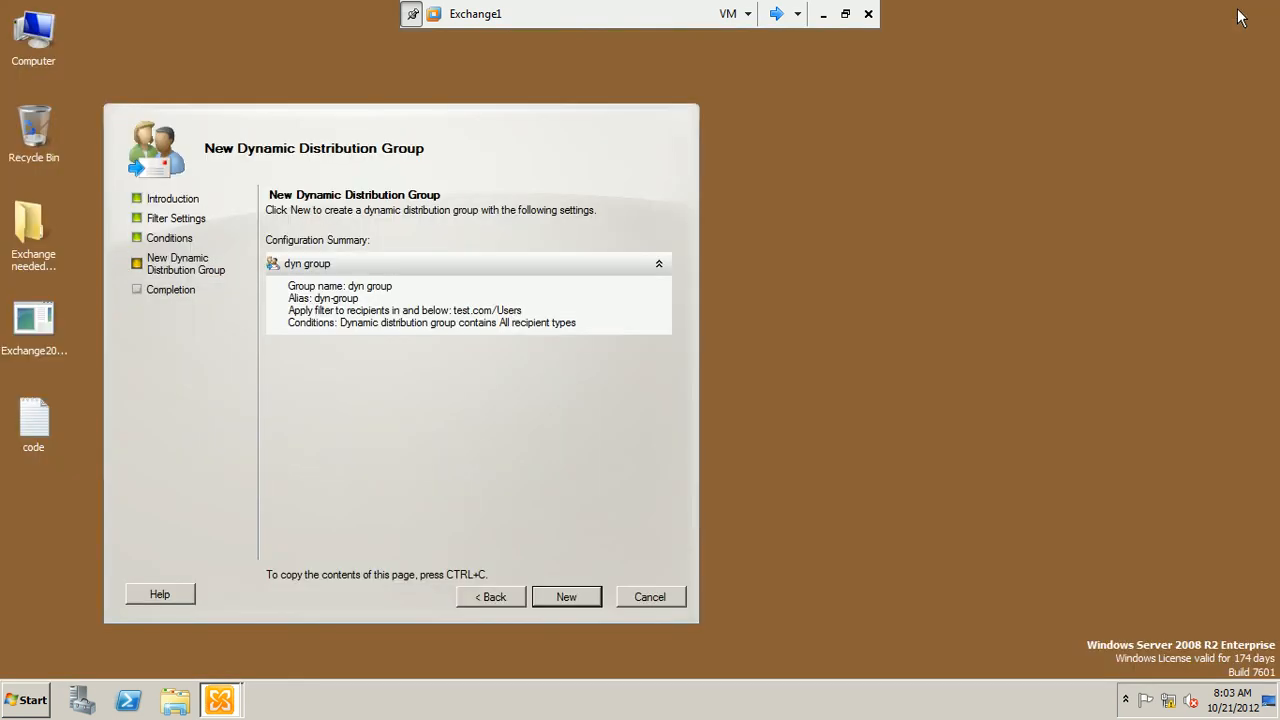
Create the dynamic distribution group, finish the wizard and restore the management console to its distribution group list
left_click(580, 593)
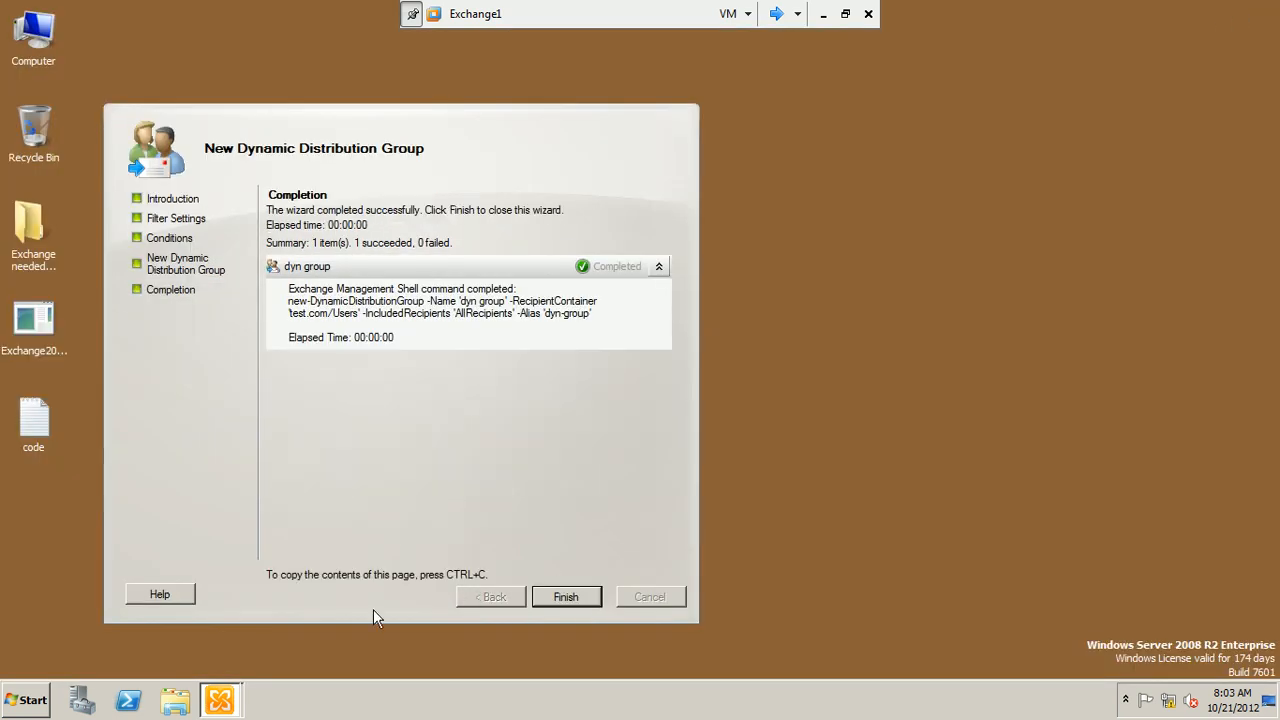
left_click(566, 600)
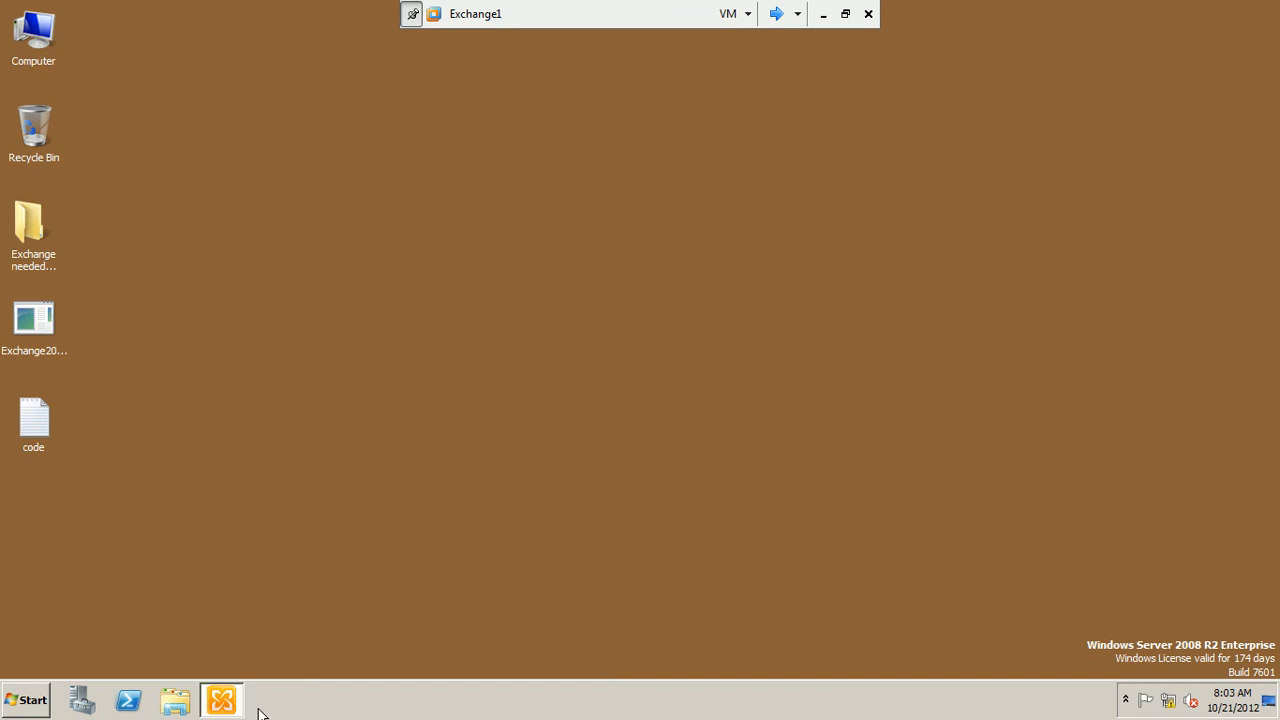
left_click(230, 710)
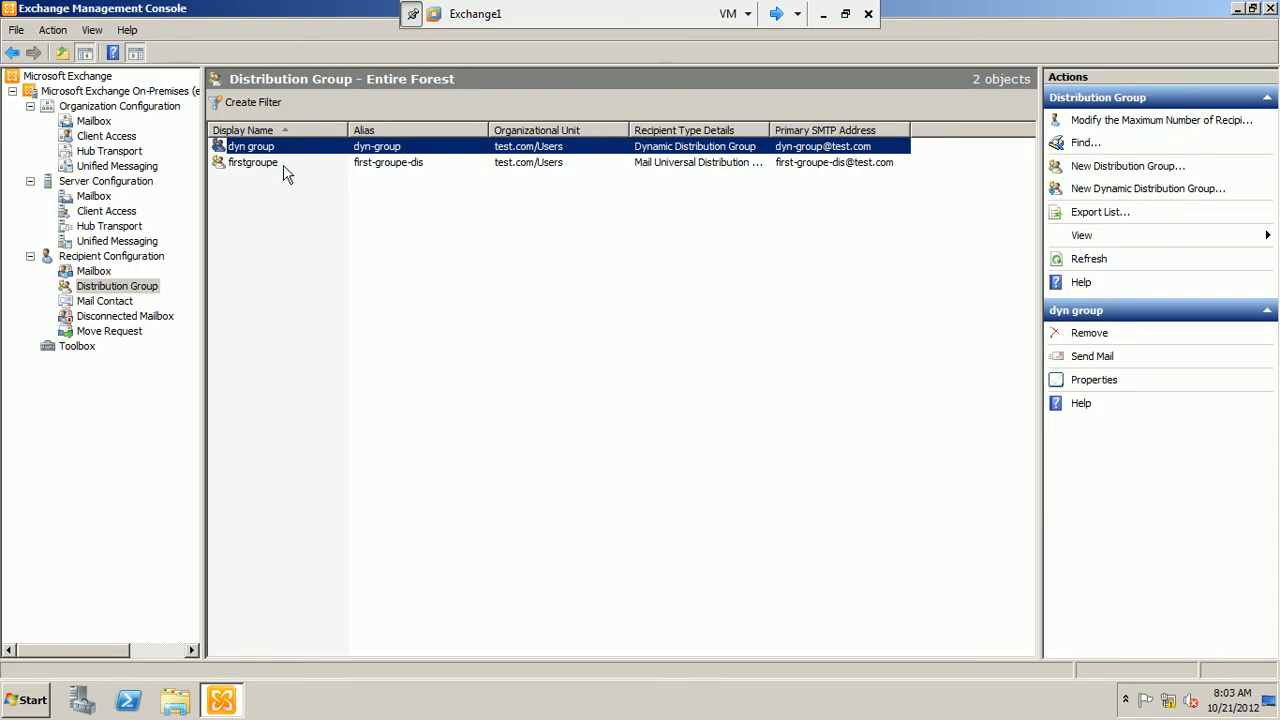
left_click(487, 292)
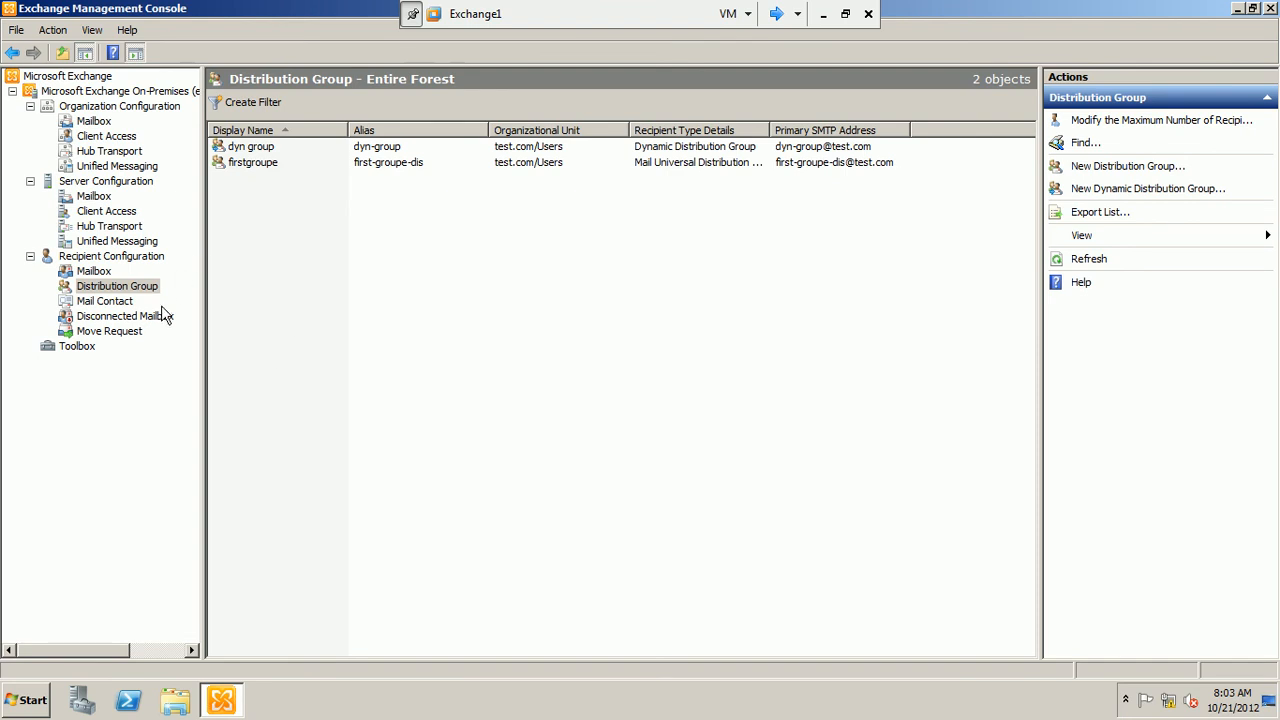
Start a new mailbox from the recipient mailboxes, choose the Room Mailbox type and continue to the user type
left_click(104, 274)
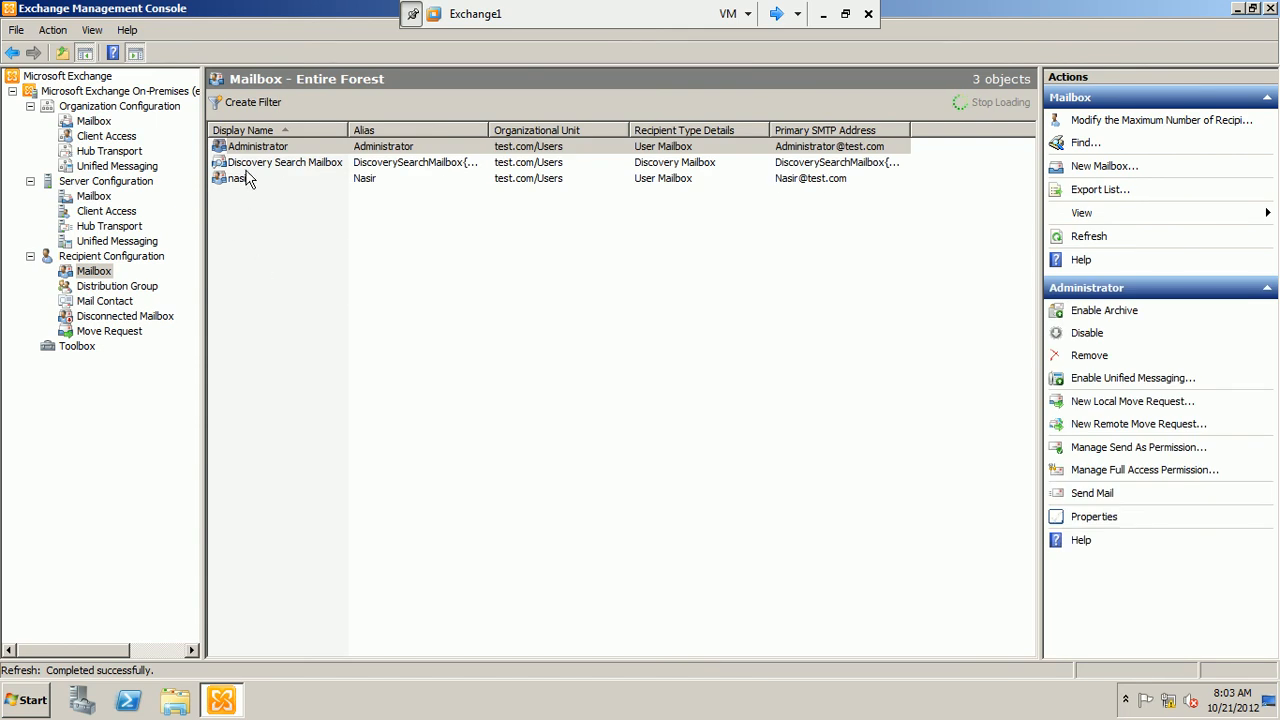
left_click(250, 178)
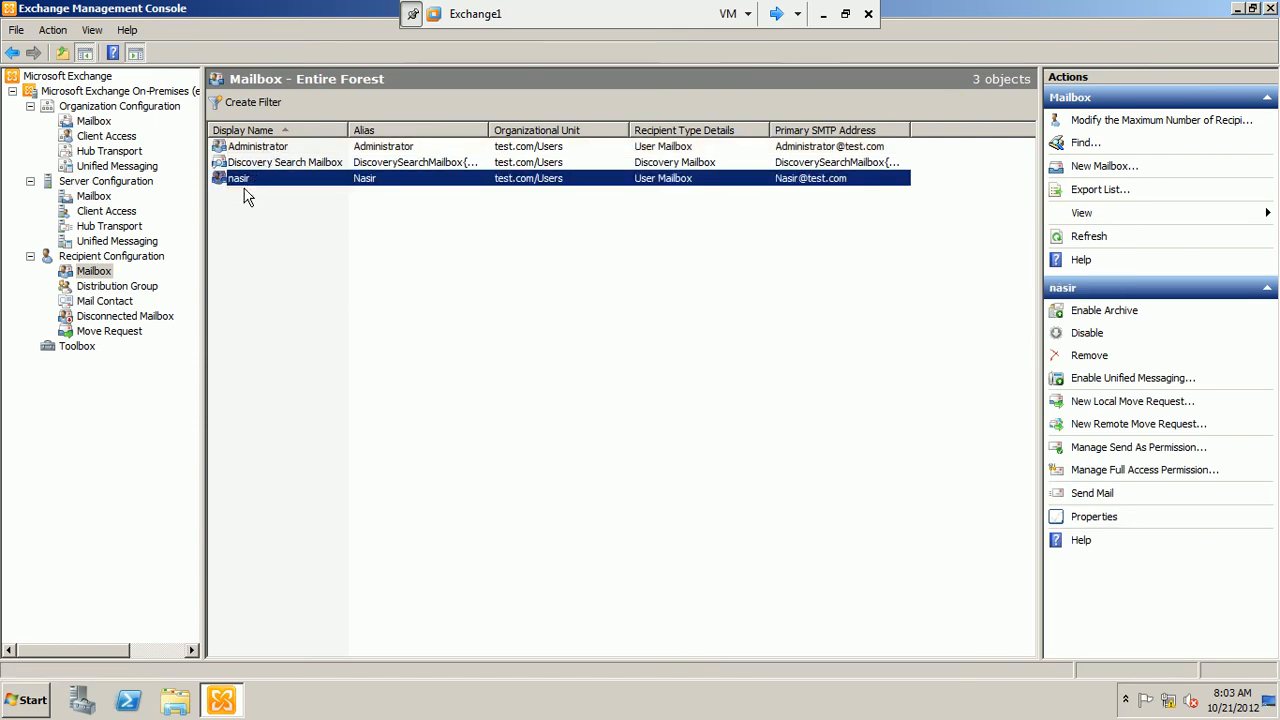
right_click(99, 275)
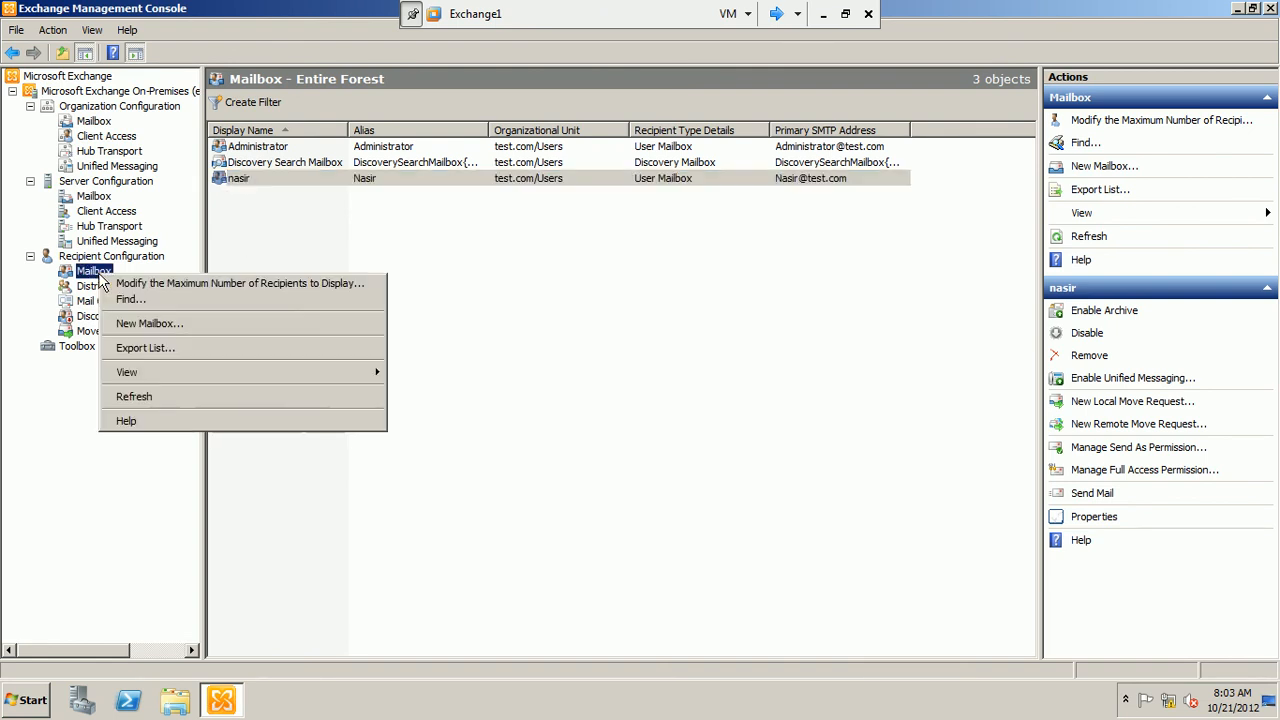
left_click(156, 325)
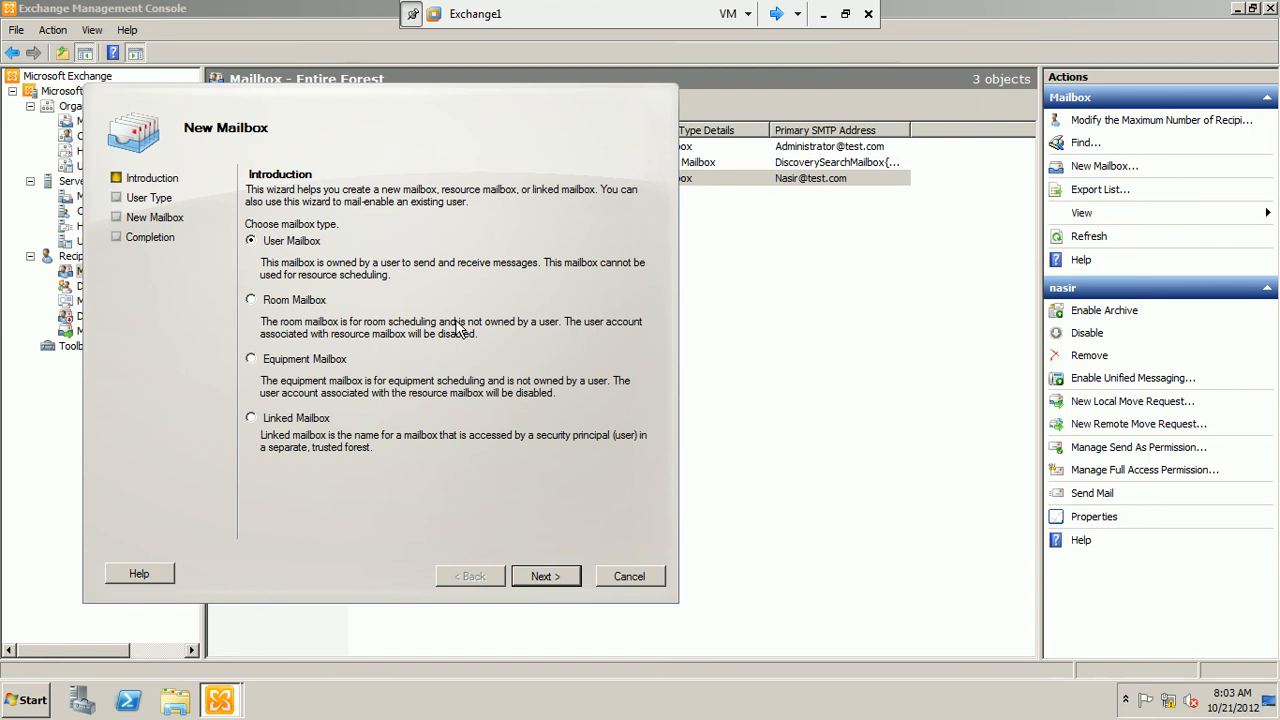
left_click(318, 301)
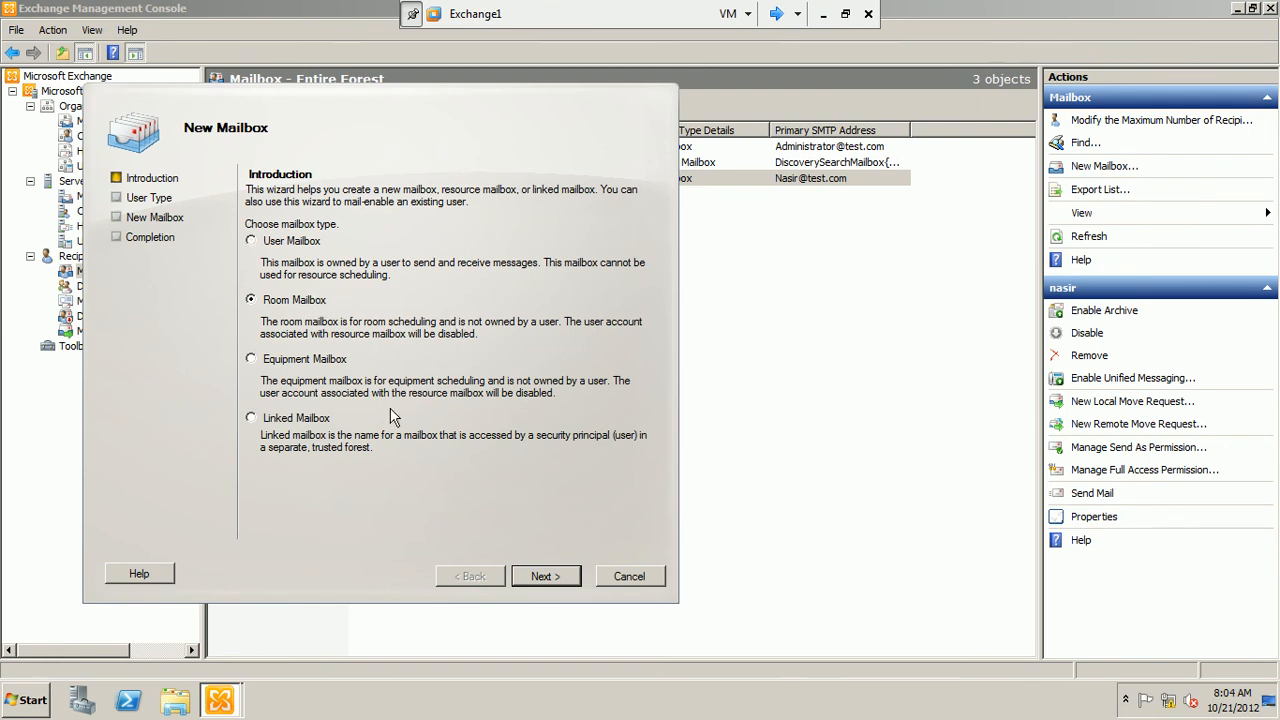
left_click(551, 578)
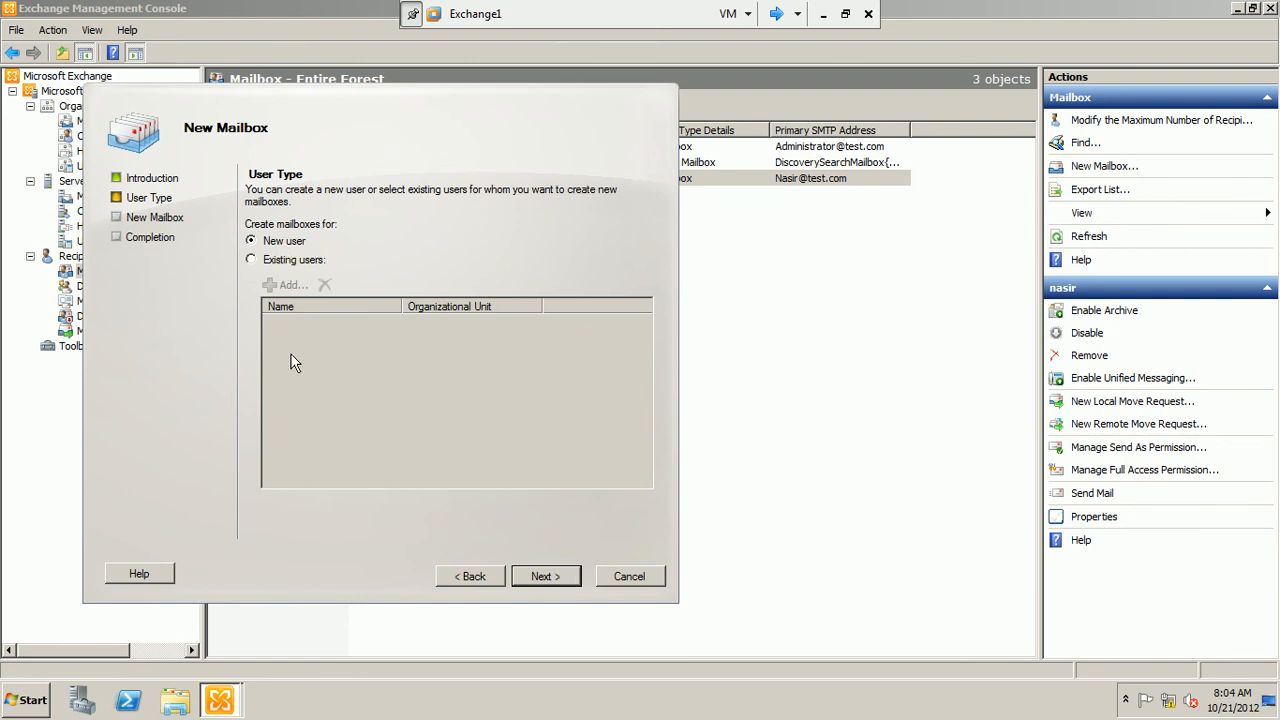
left_click(279, 258)
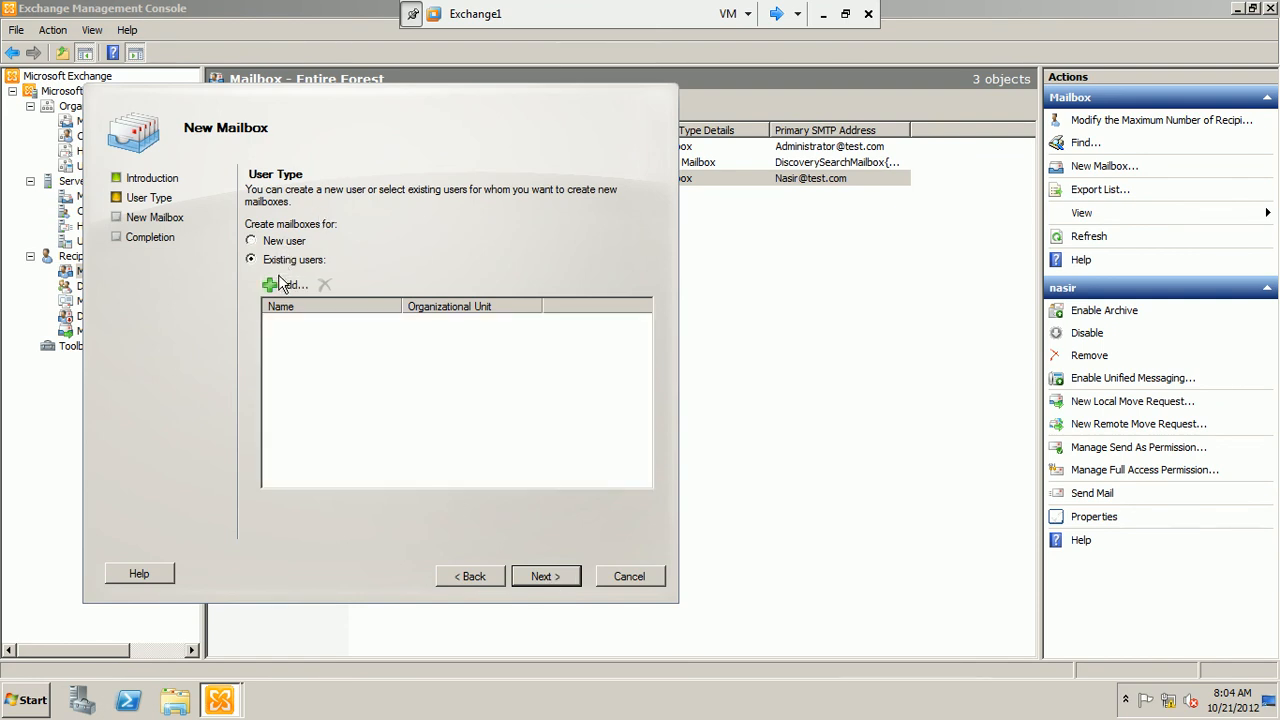
left_click(280, 282)
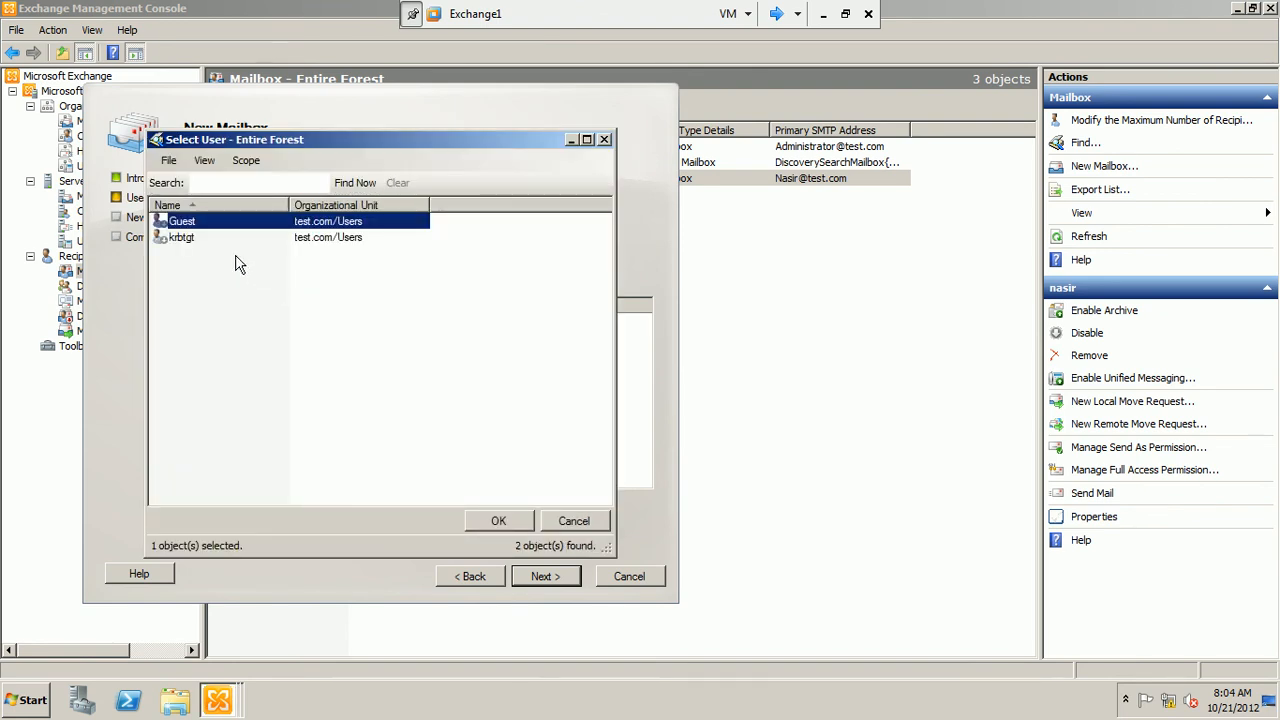
left_click(185, 242)
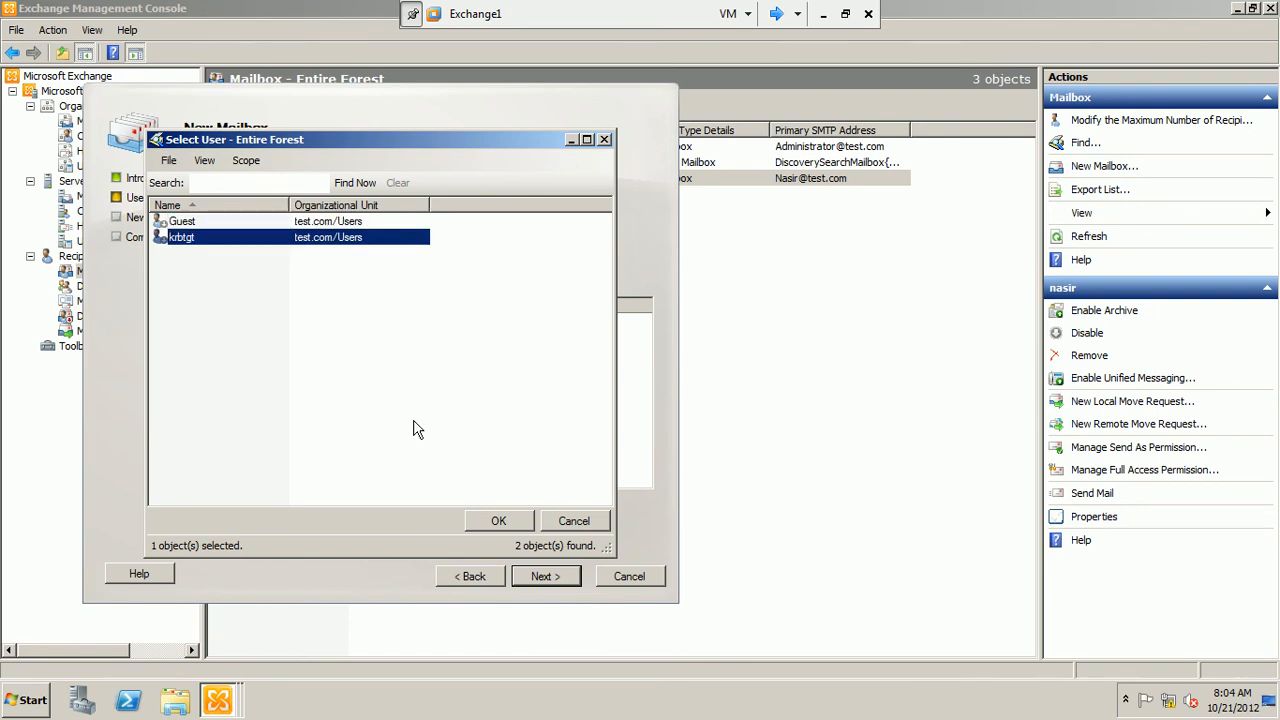
left_click(577, 521)
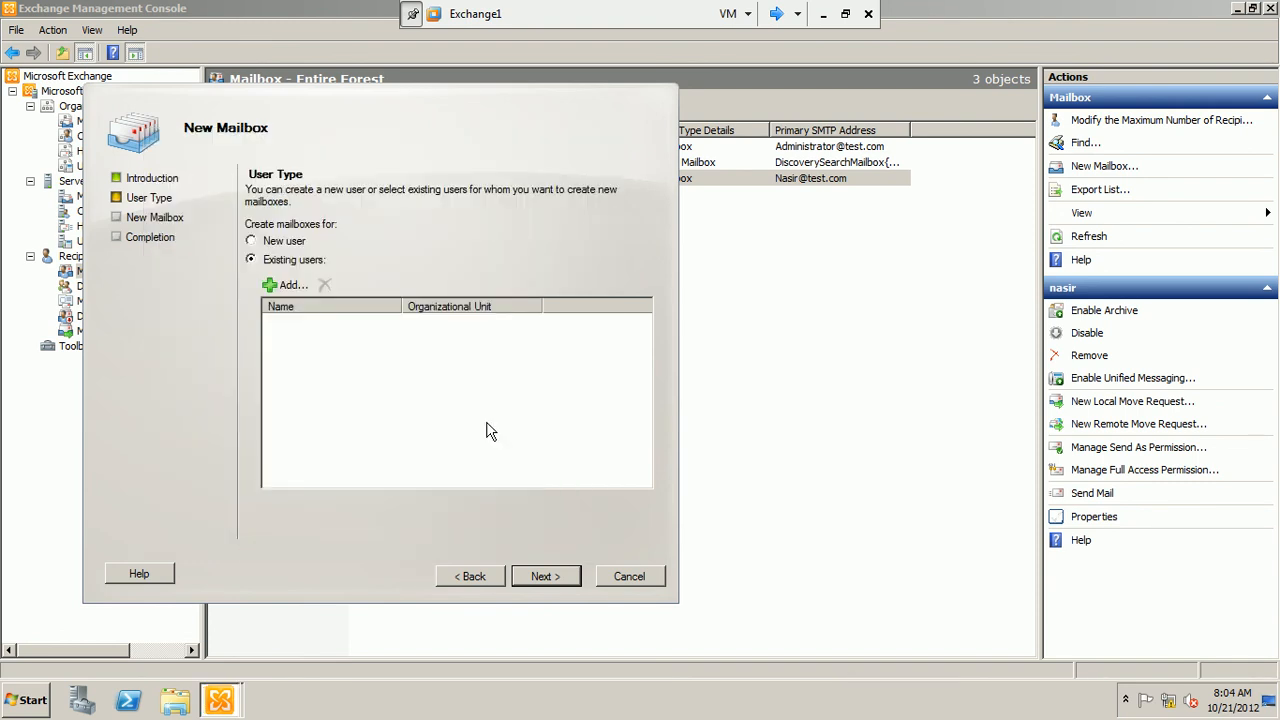
left_click(266, 243)
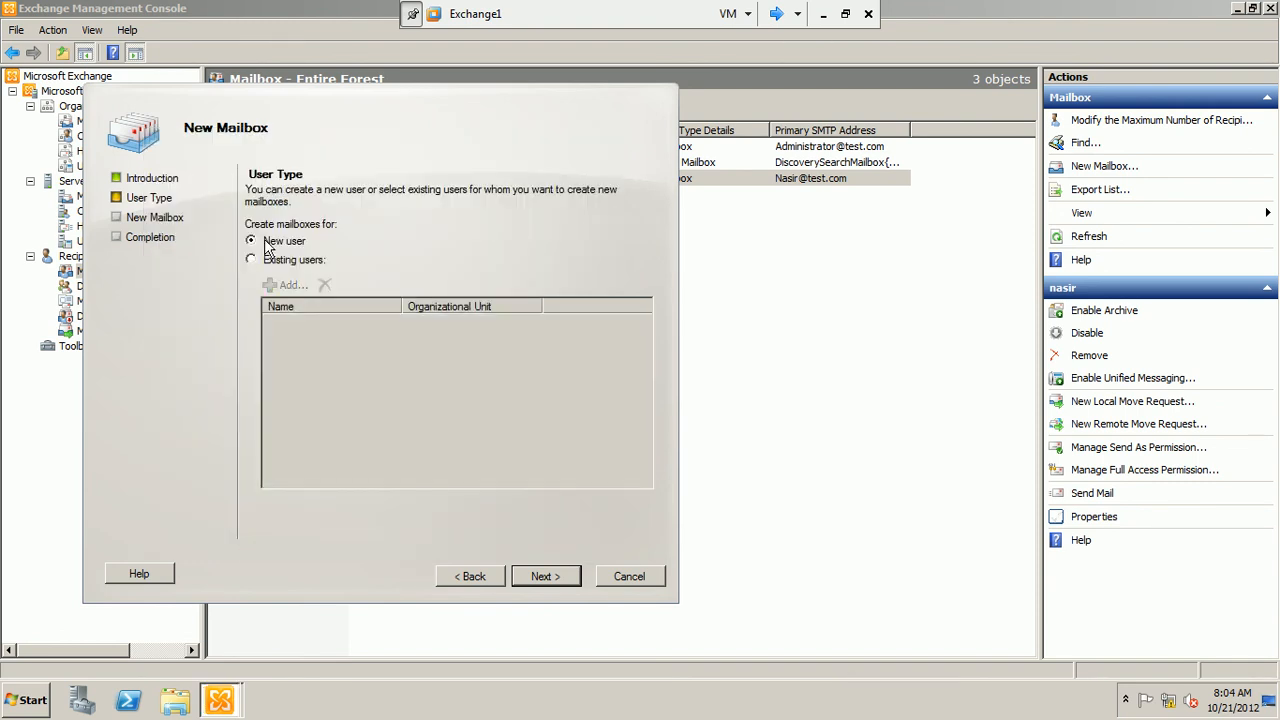
Continue with a new user for the room mailbox and specify test.com/Users as its organizational unit
left_click(542, 578)
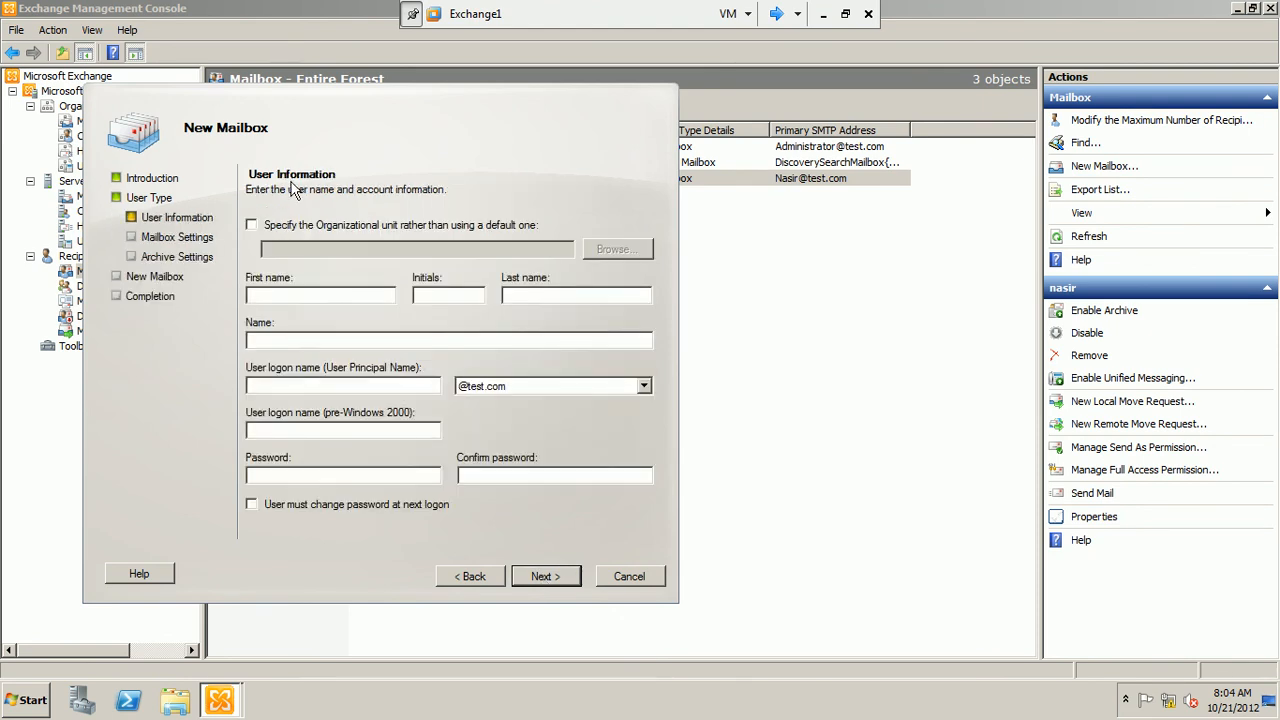
left_click(308, 232)
left_click(636, 252)
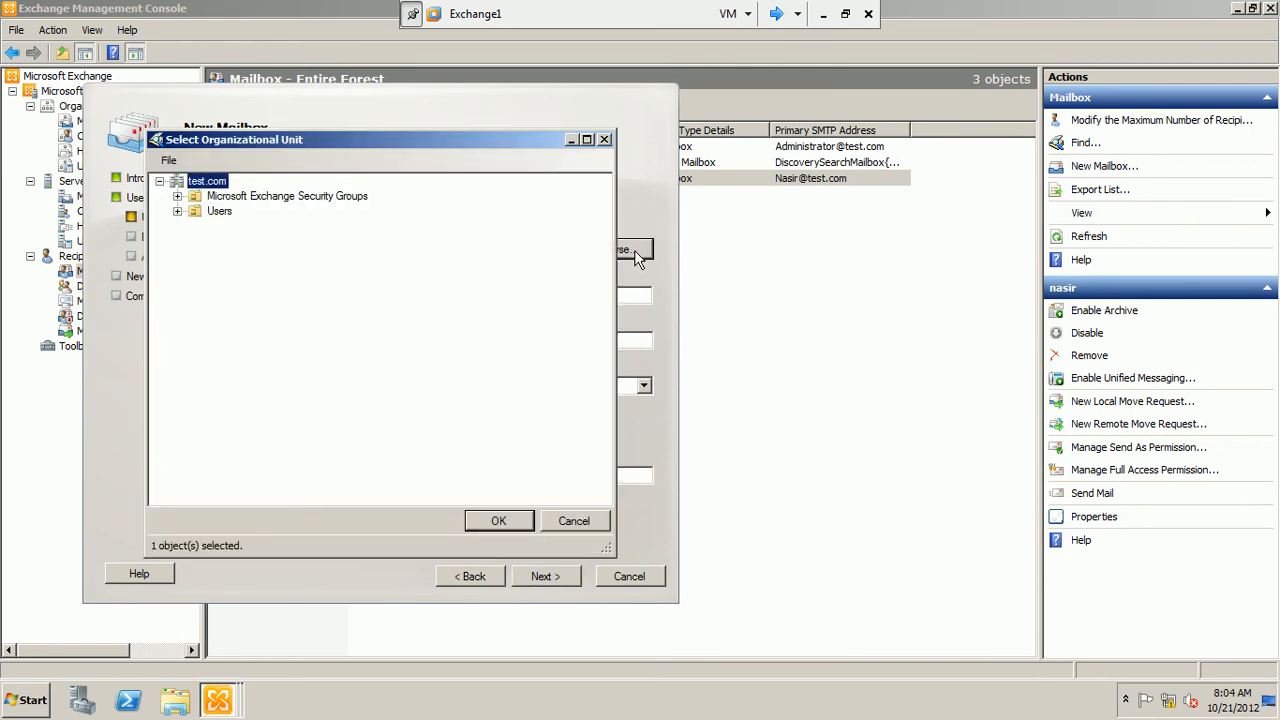
left_click(228, 211)
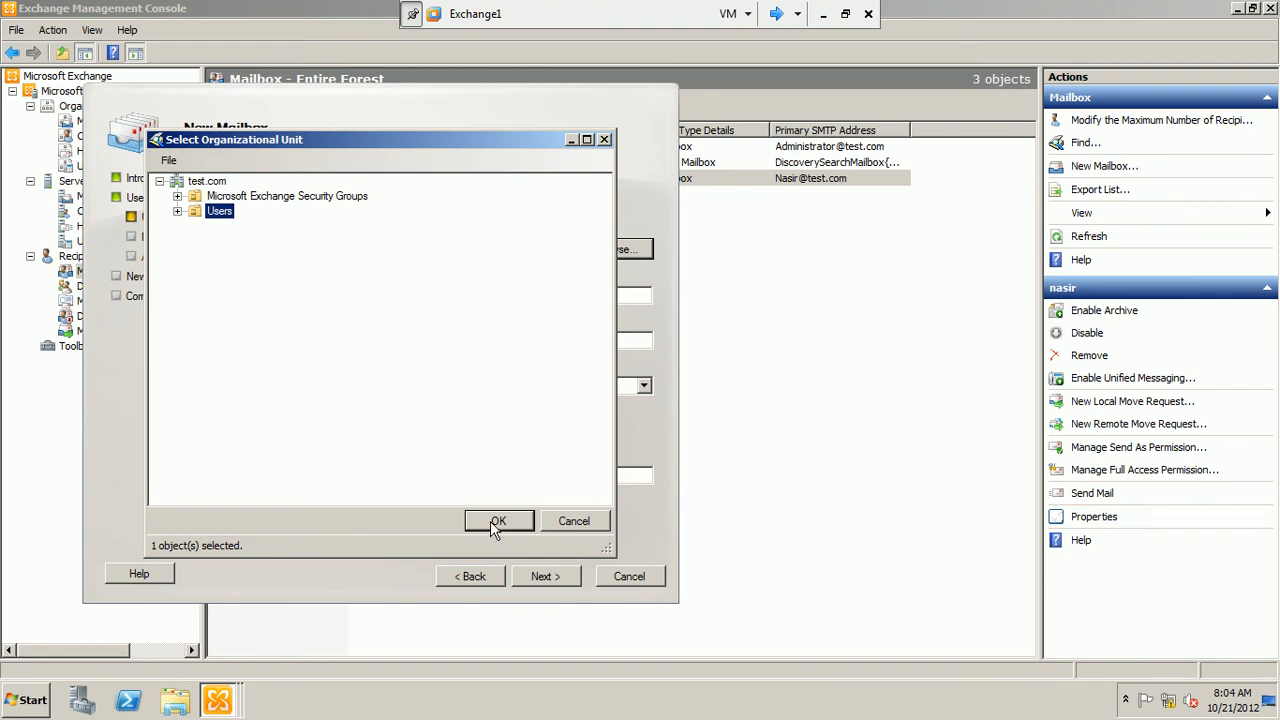
left_click(492, 522)
Enter confrooma as the first name and user logon name, fill in and confirm the account password, and continue to the mailbox settings
left_click(350, 292)
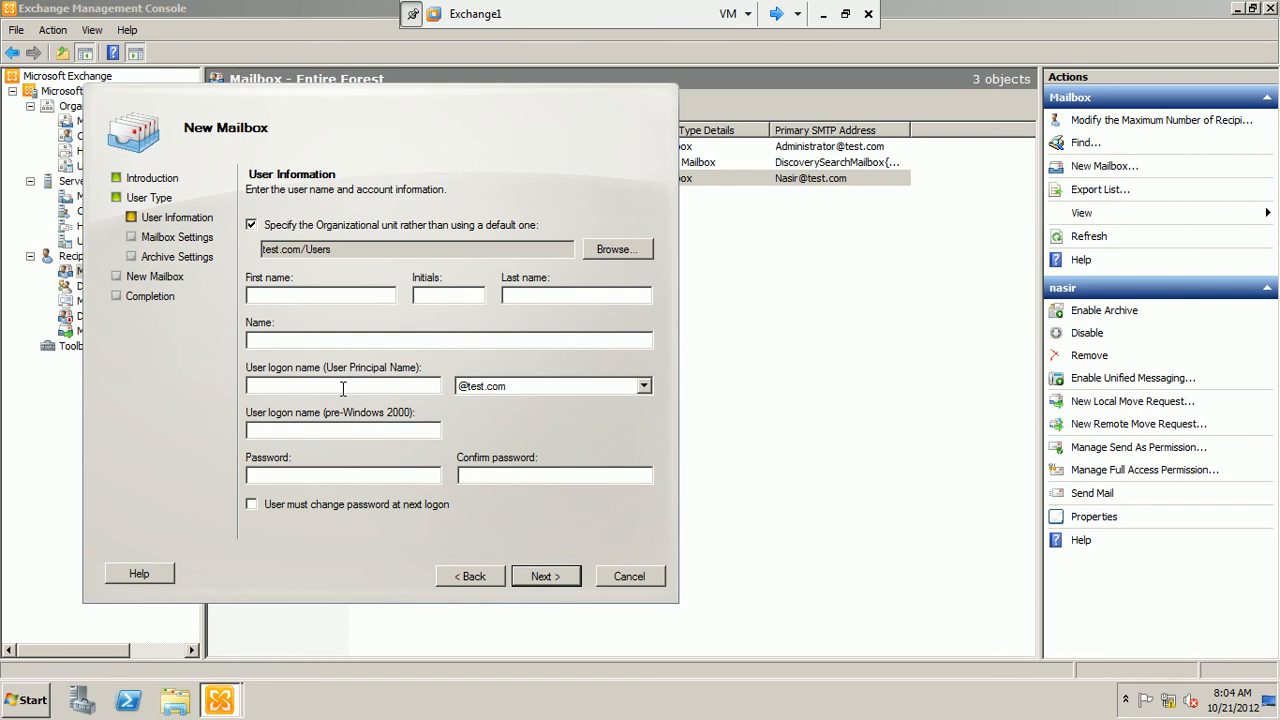
type("confrooma")
left_click_drag(323, 341, 213, 357)
key("ctrl+c")
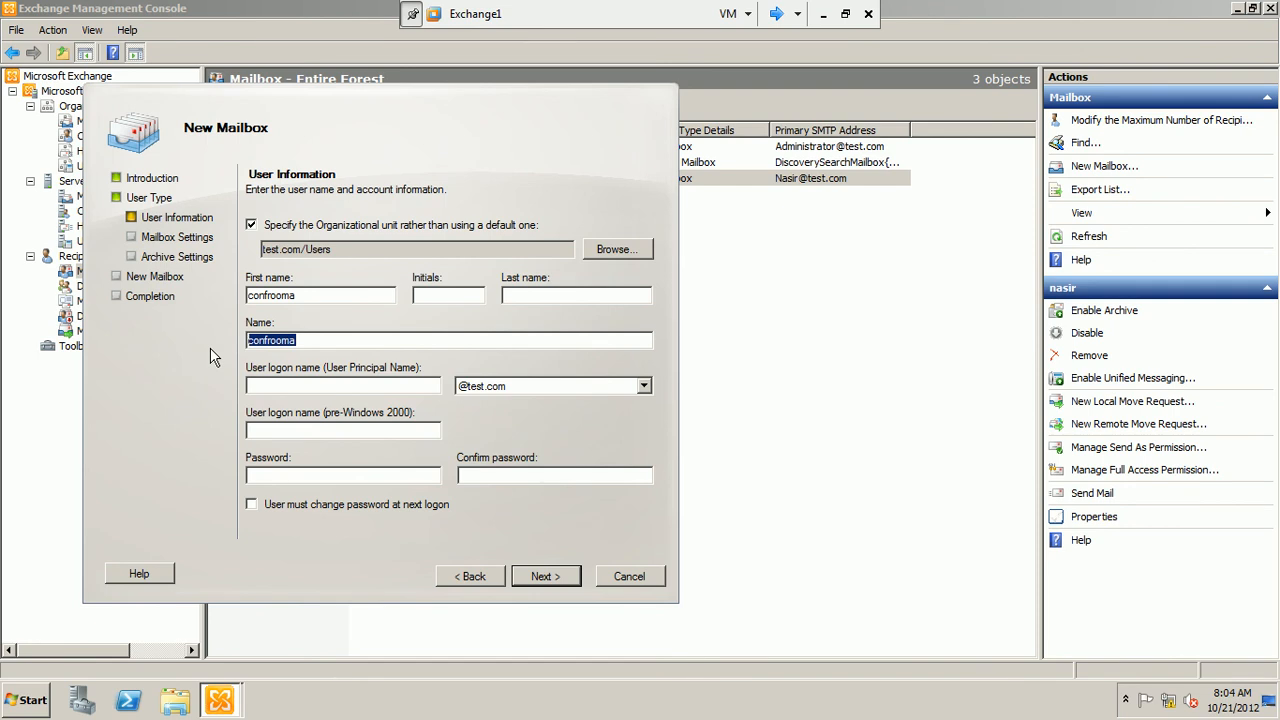
left_click(278, 386)
key("ctrl+v")
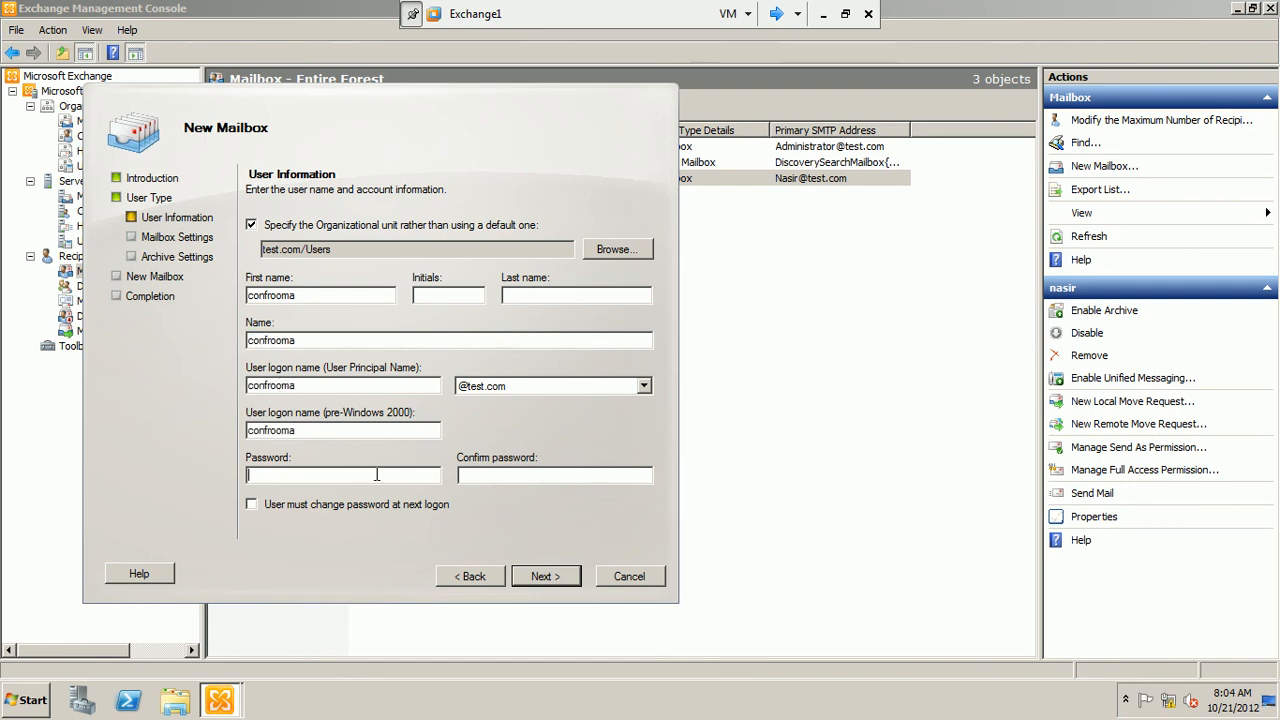
type("••••••••••")
left_click(546, 578)
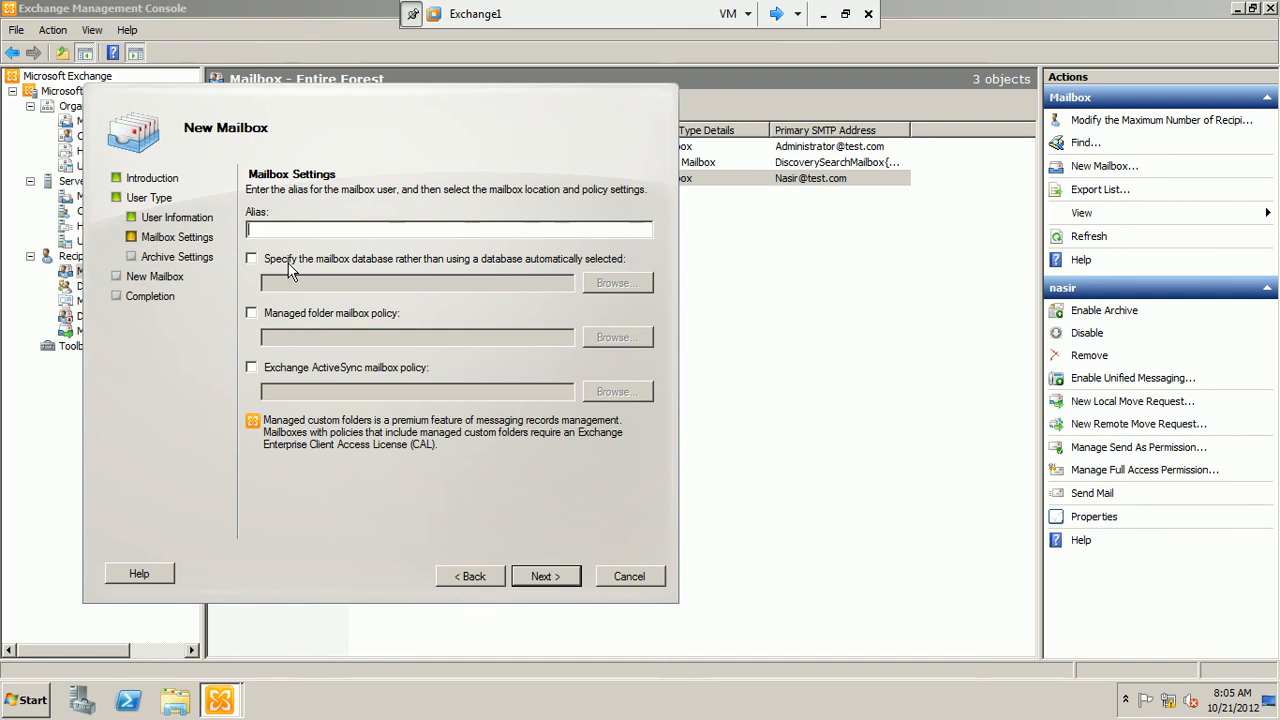
Set the mailbox alias to conf-room-a and specify MailBoxDatabase2 as its mailbox database
type("conf-room-a")
left_click(322, 262)
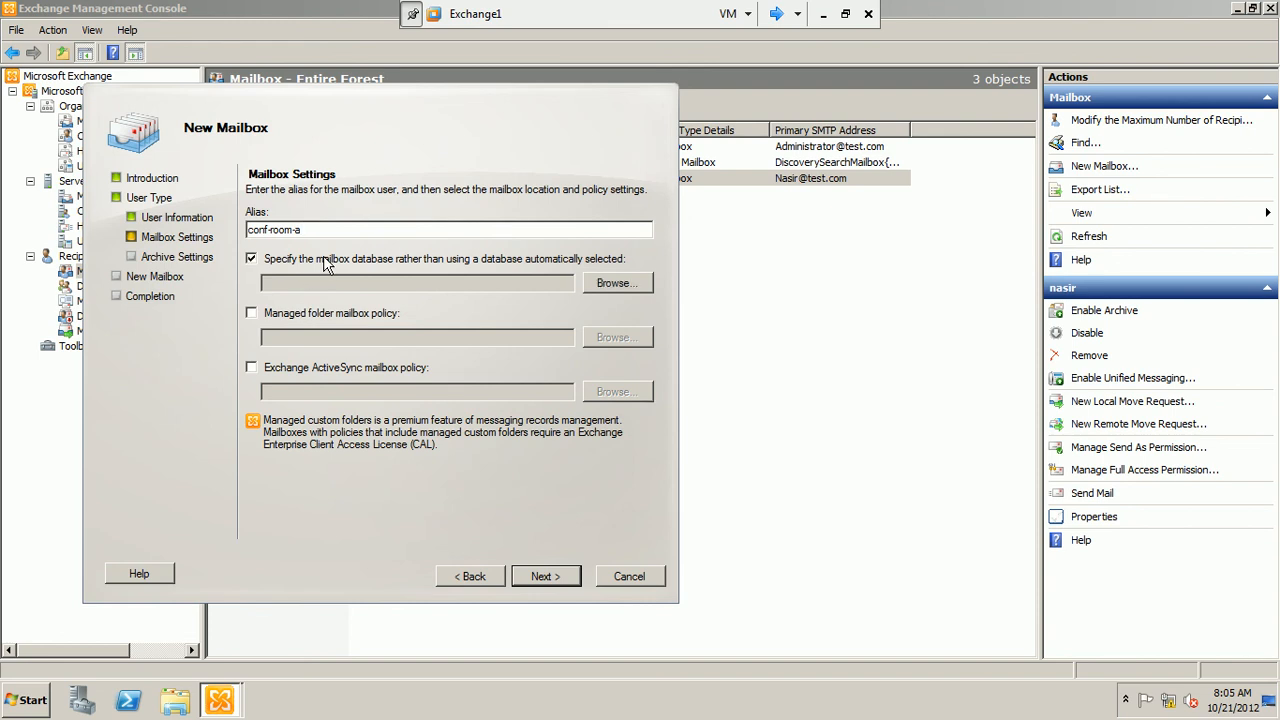
left_click(608, 285)
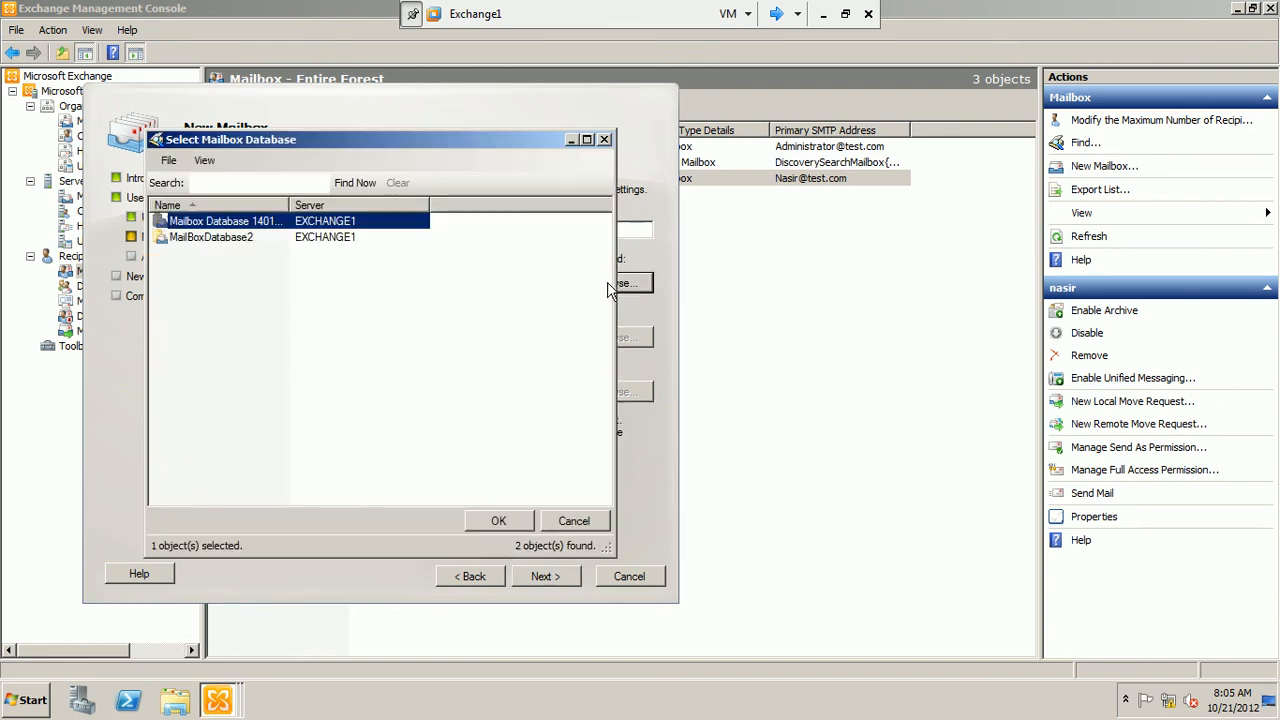
left_click(200, 240)
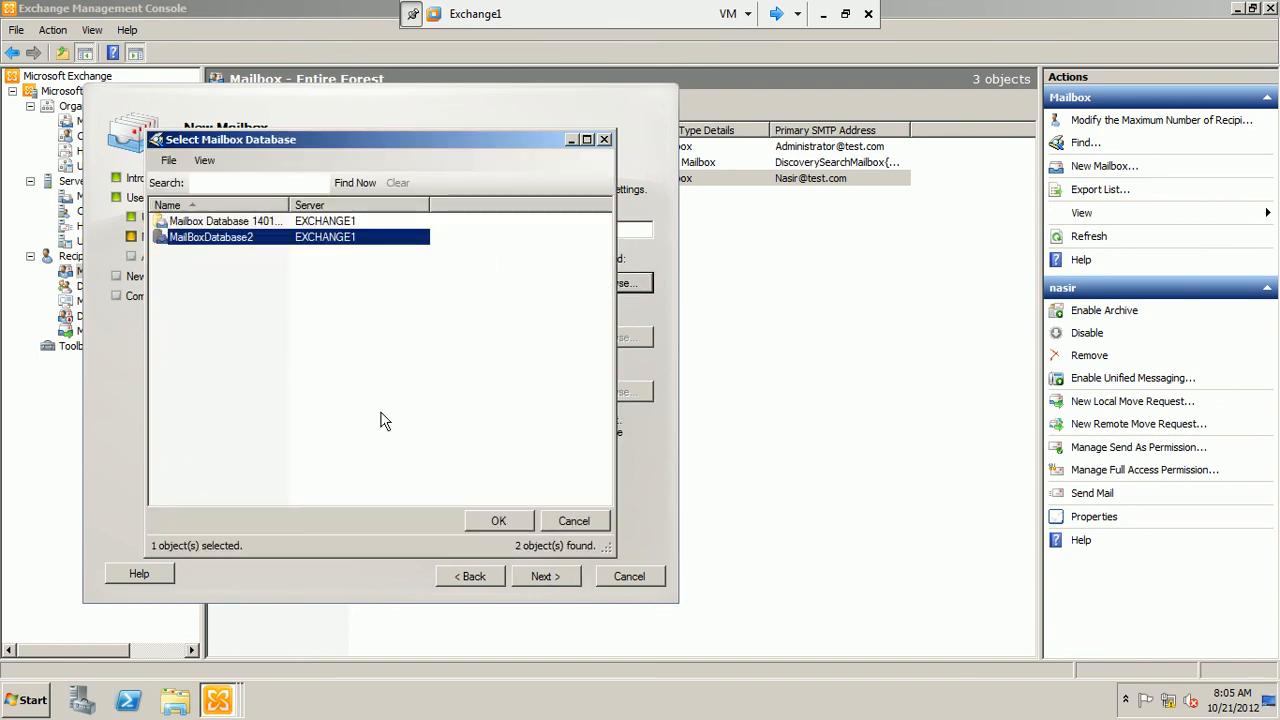
left_click(488, 522)
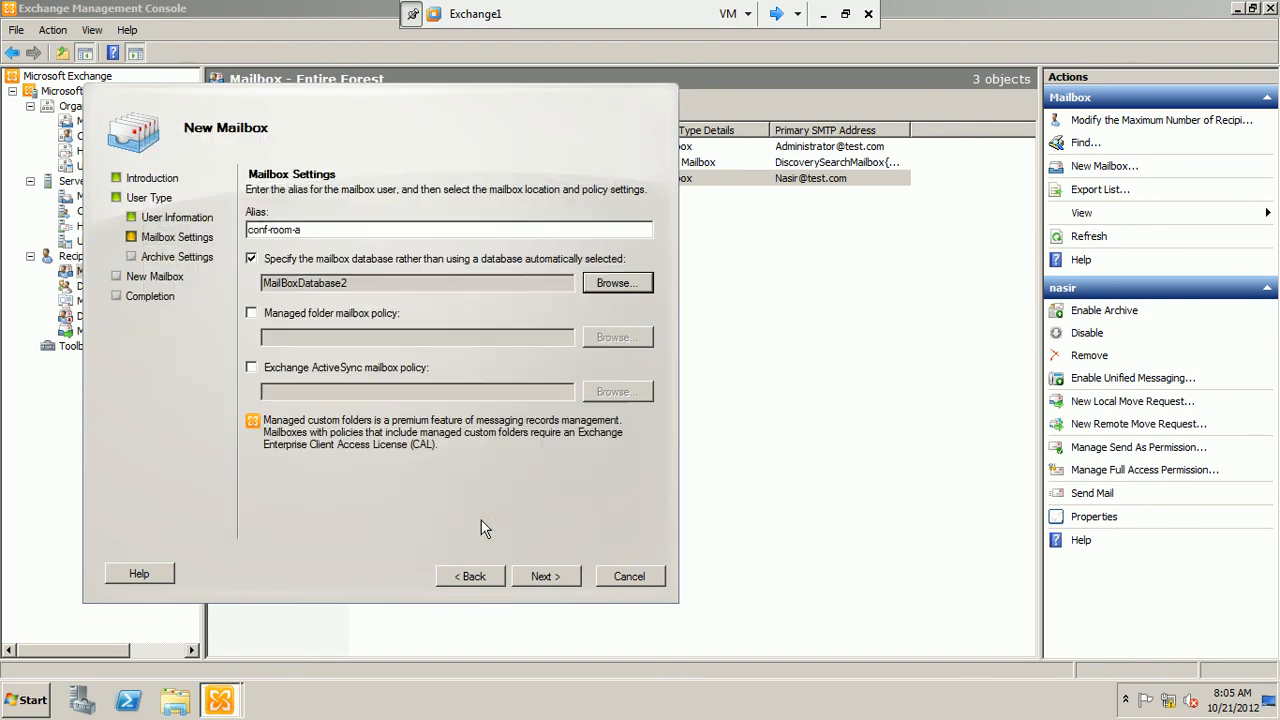
Assign the managed folder mailbox policy MyFirstPolicy to the room mailbox and continue to the archive settings
left_click(338, 316)
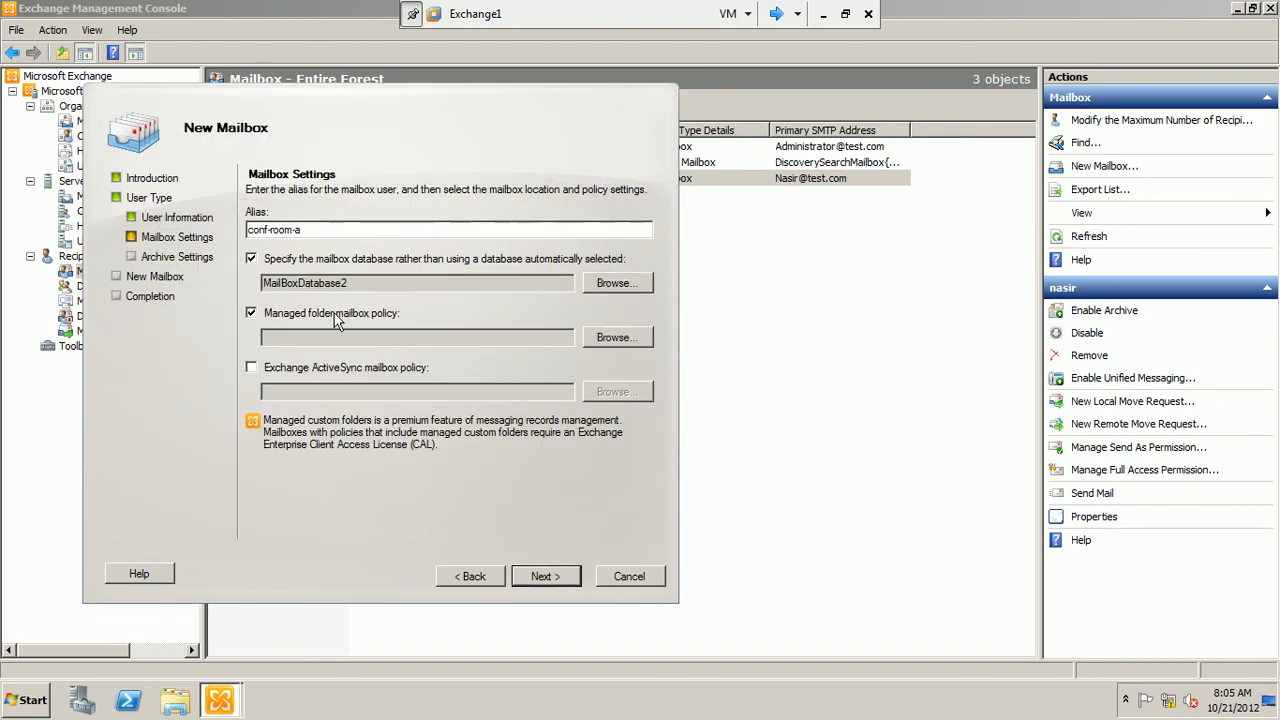
left_click(636, 340)
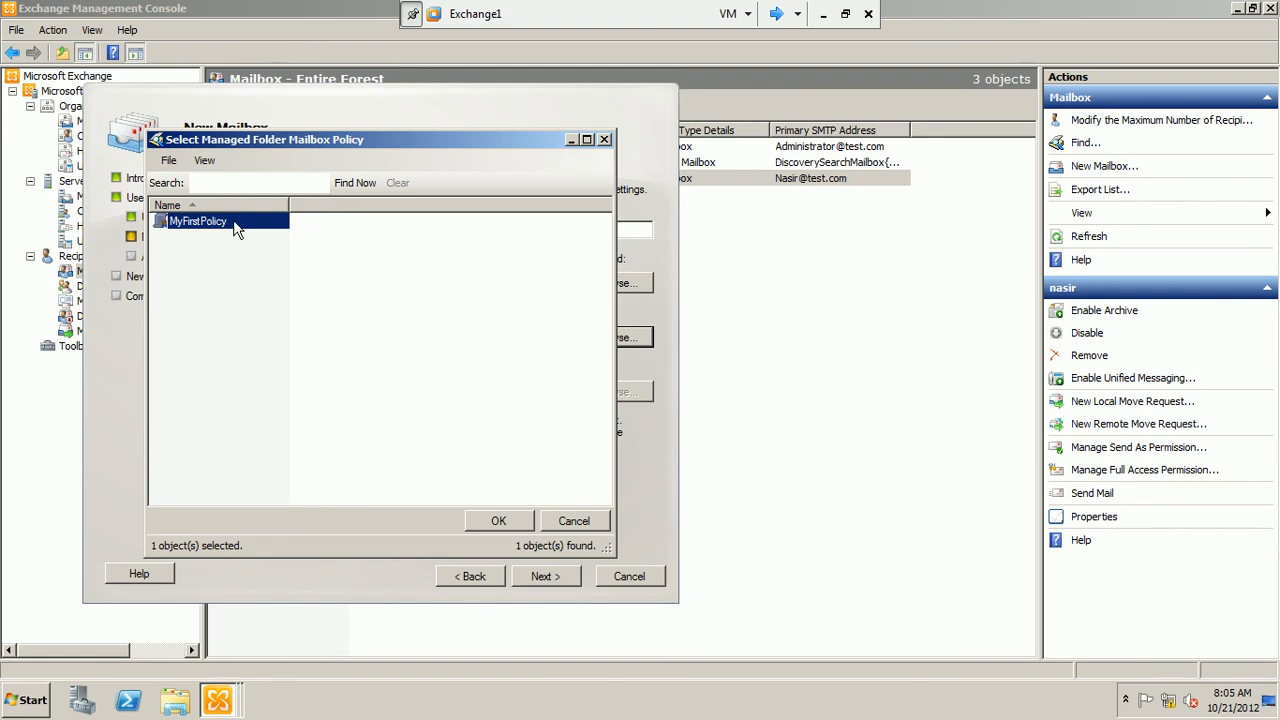
left_click(480, 520)
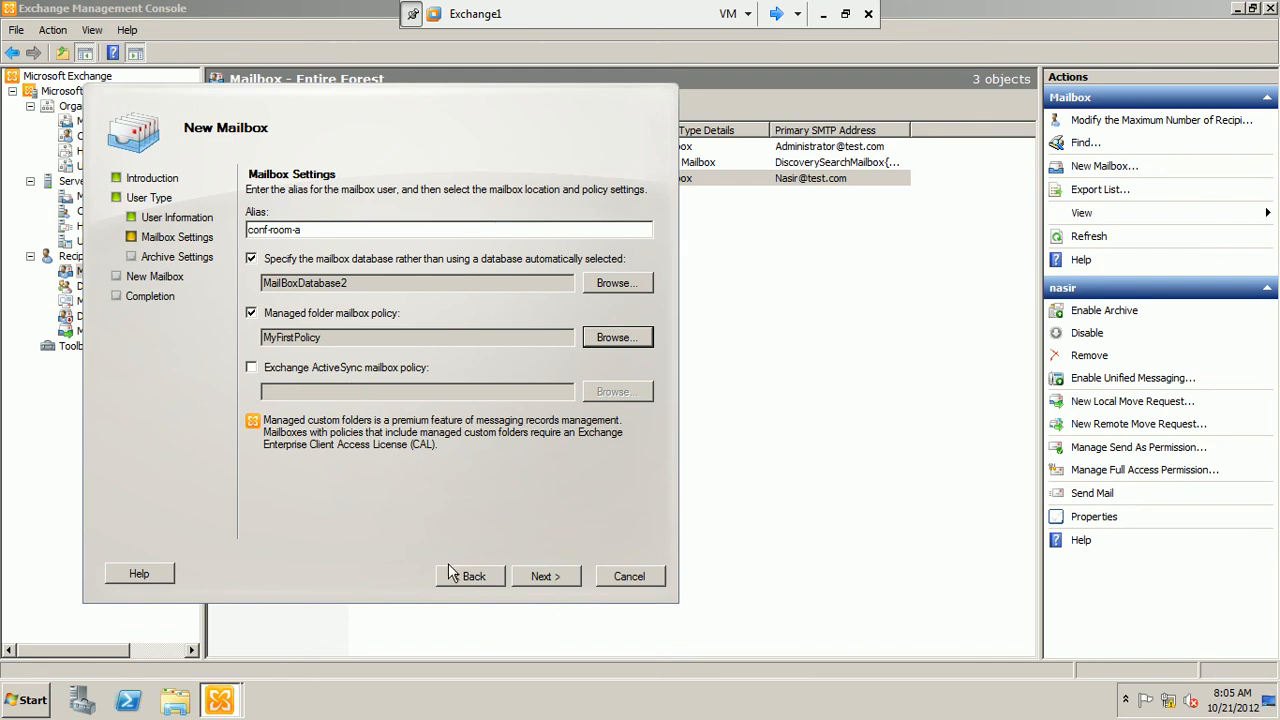
left_click(553, 578)
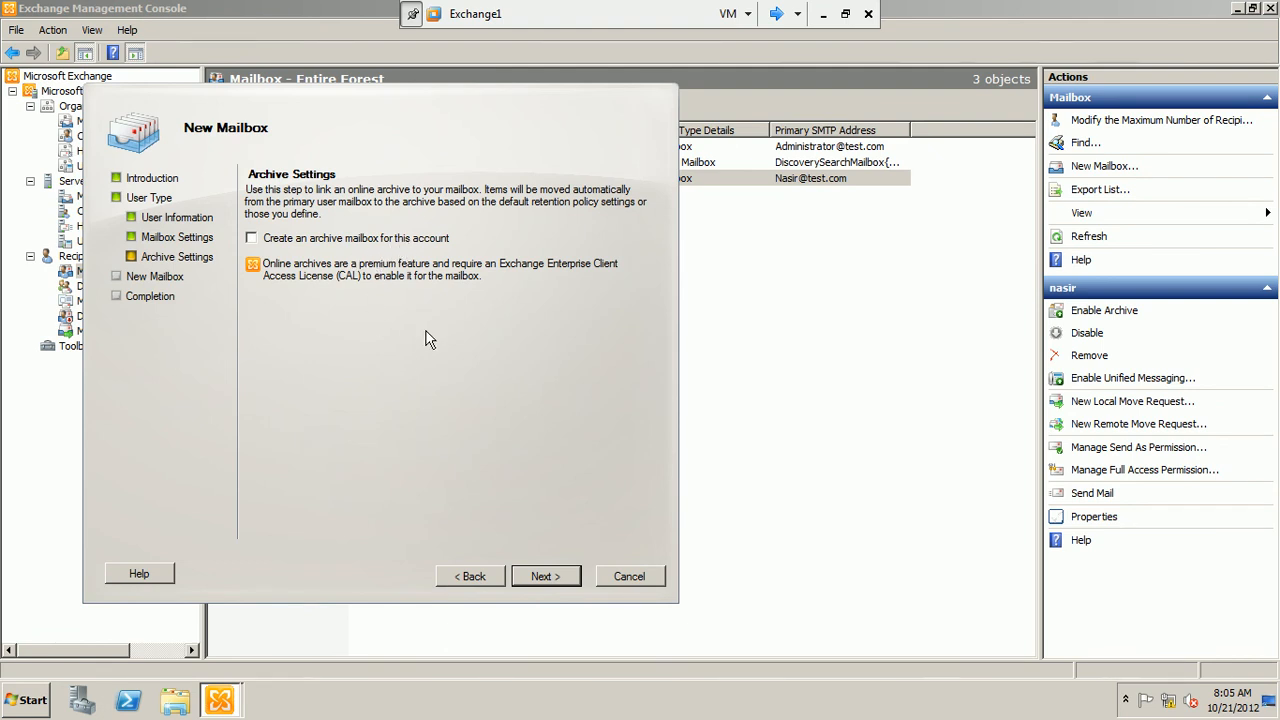
Create the room mailbox without an archive, accept the managed folder policy assignment and finish the wizard
left_click(565, 585)
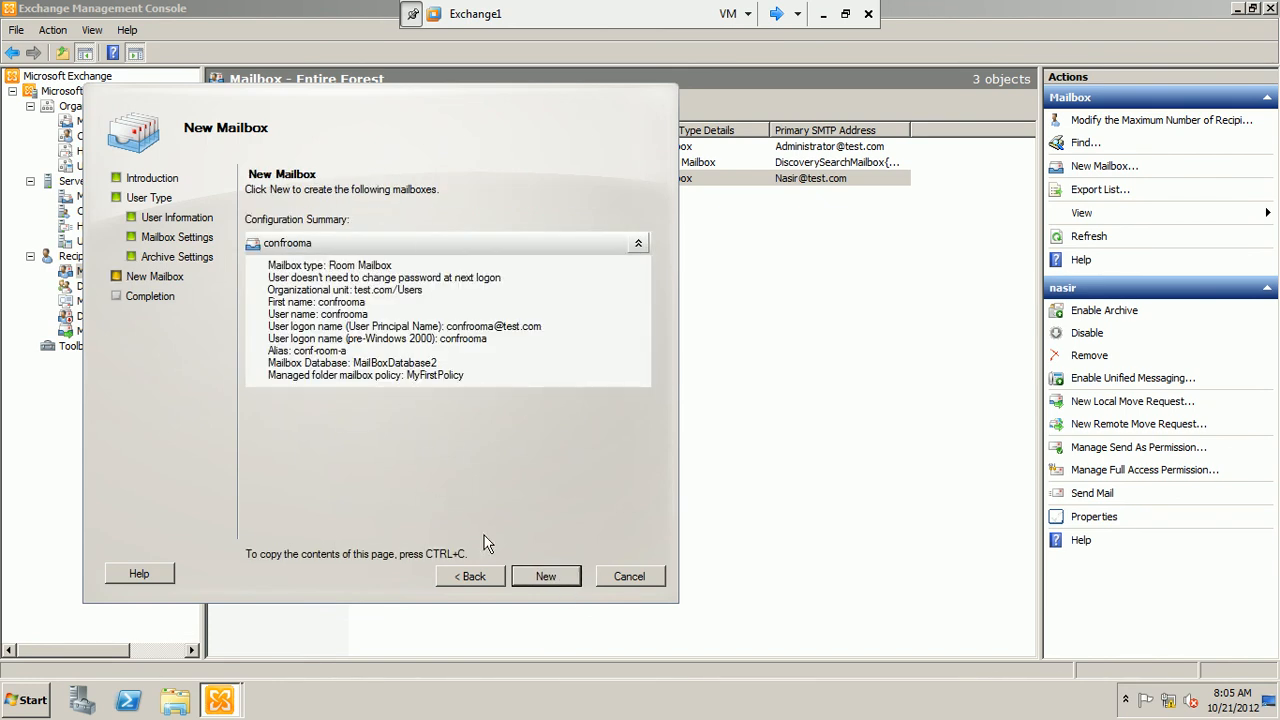
left_click(546, 576)
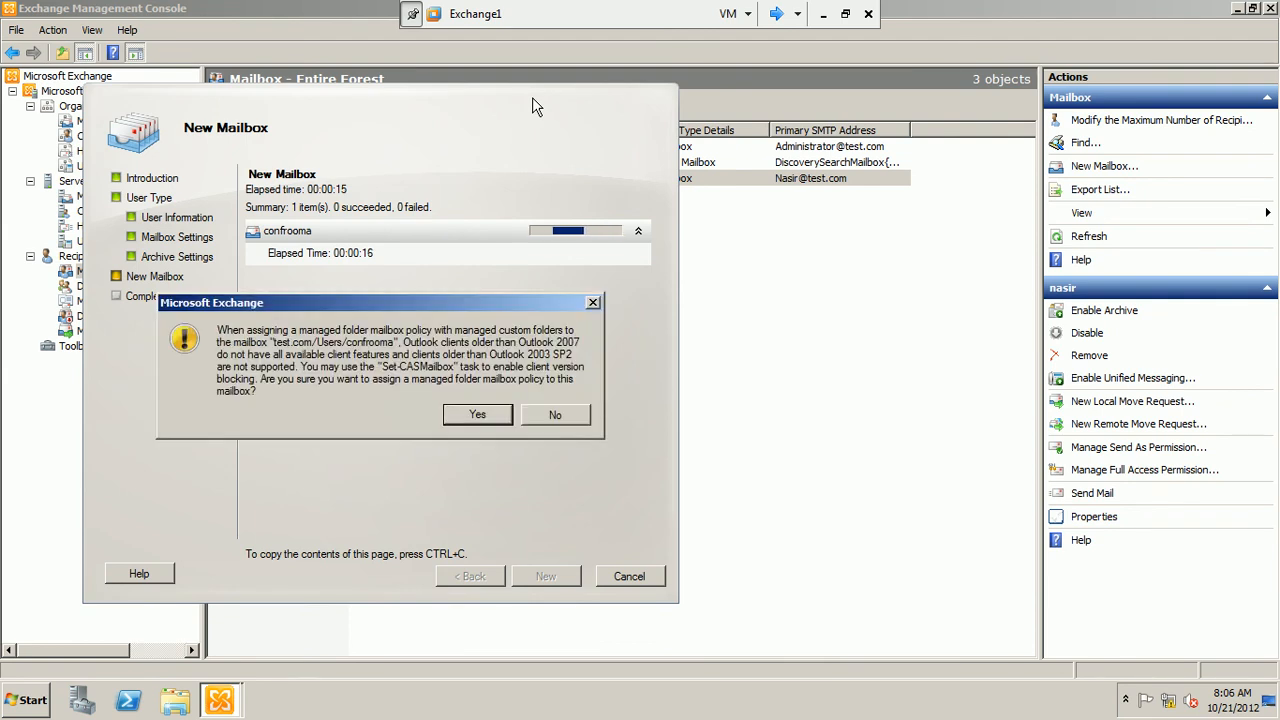
left_click(461, 415)
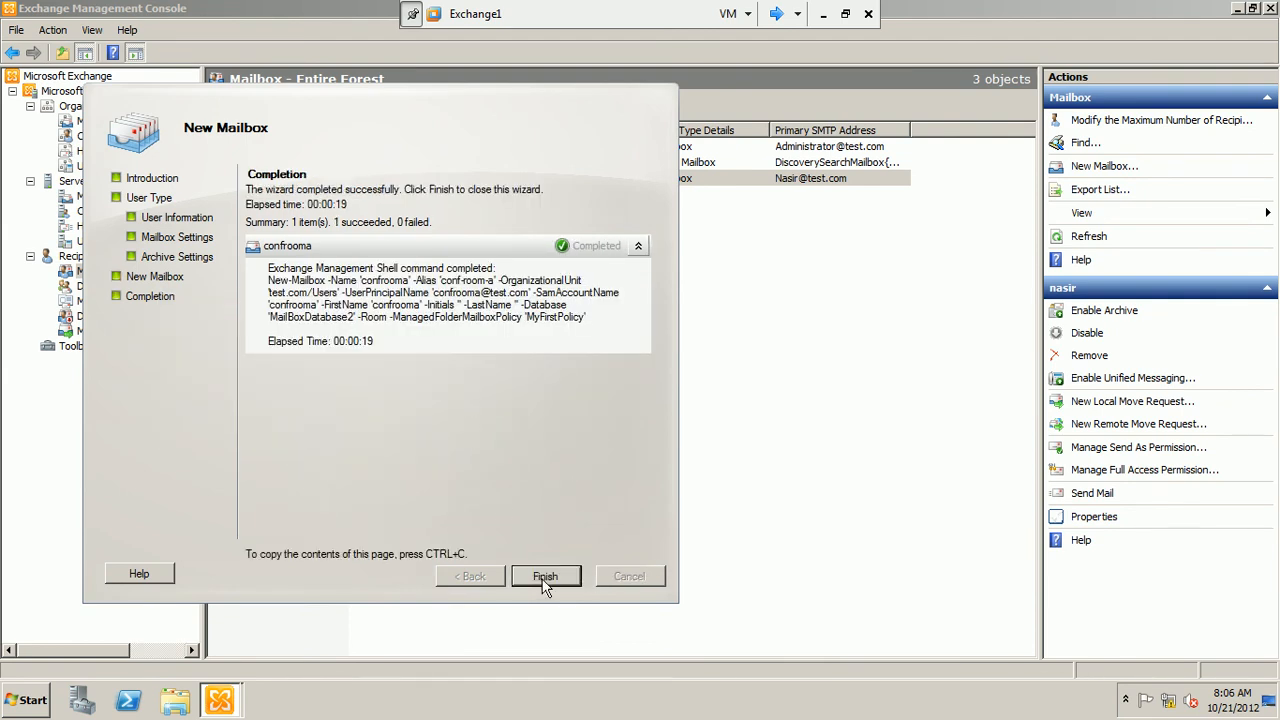
left_click(543, 578)
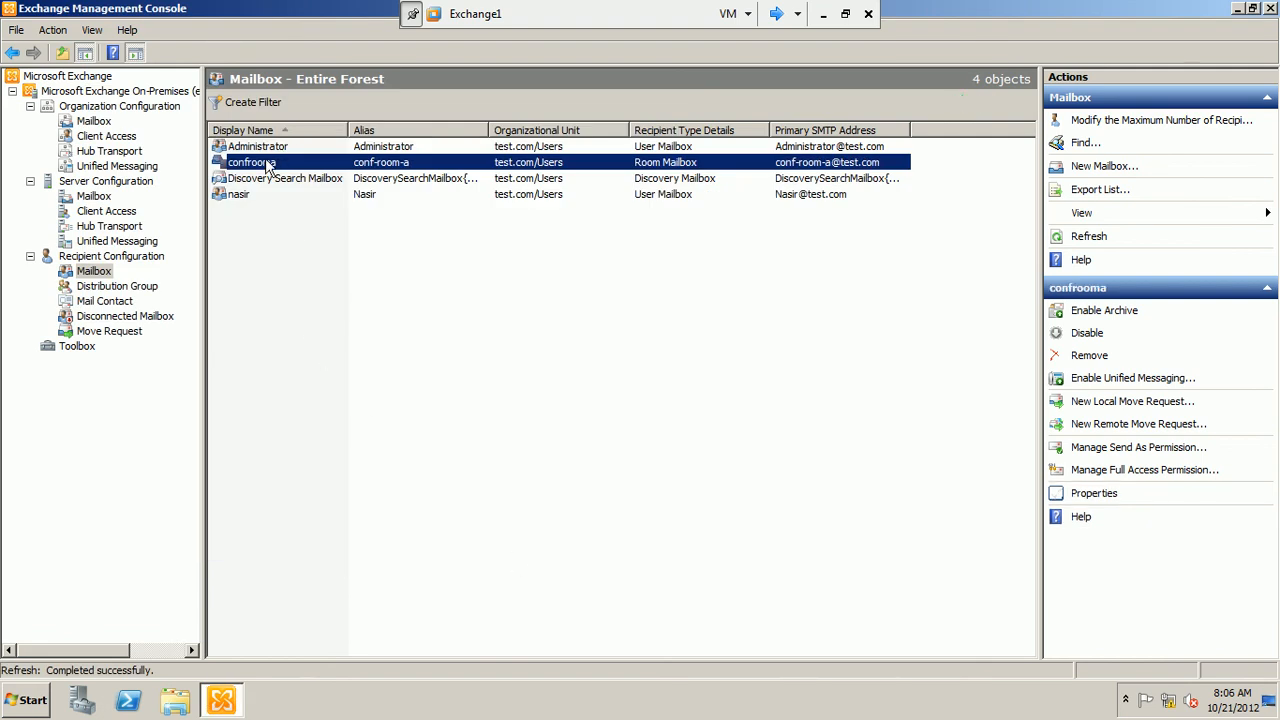
Open the properties of the confrooma room mailbox
left_click(270, 252)
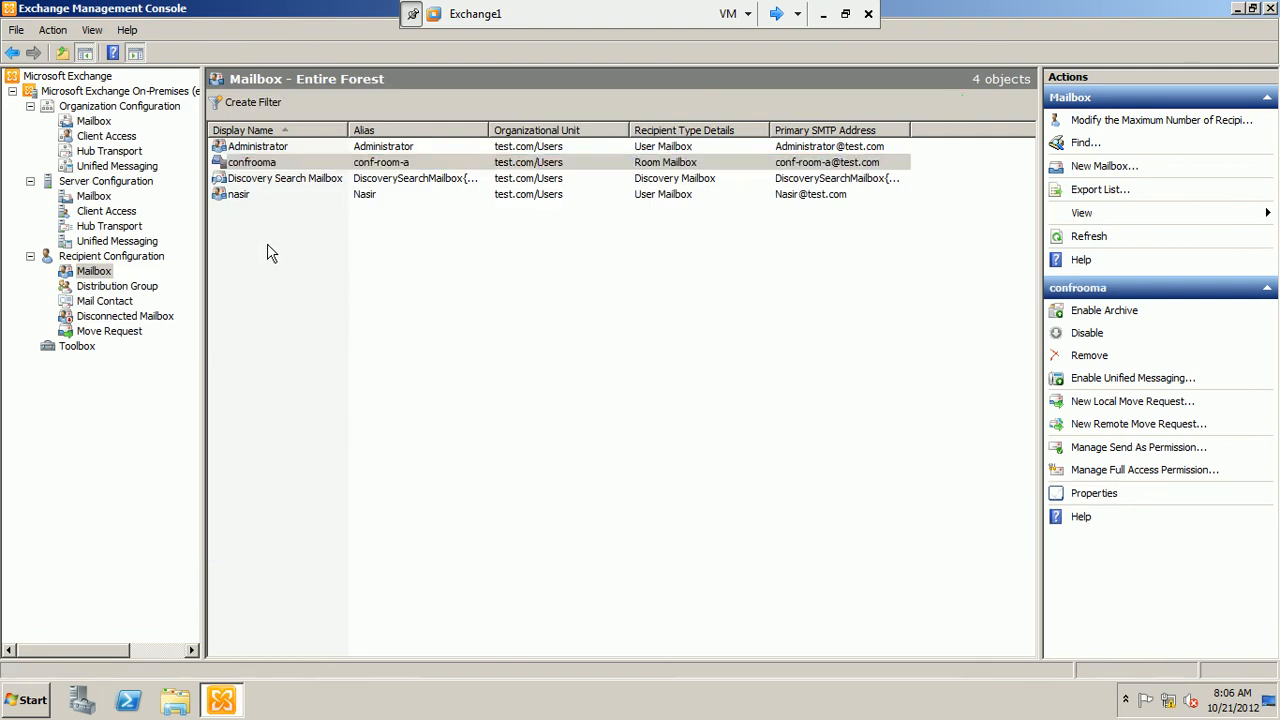
right_click(270, 165)
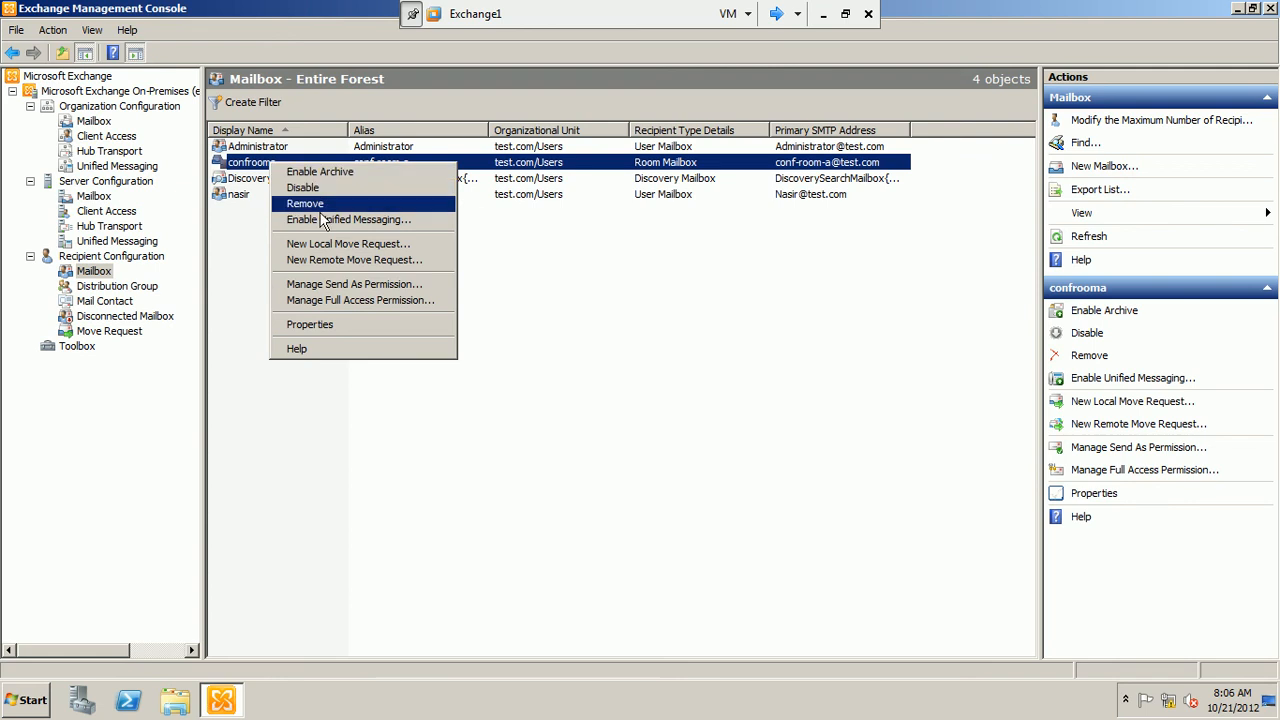
left_click(345, 323)
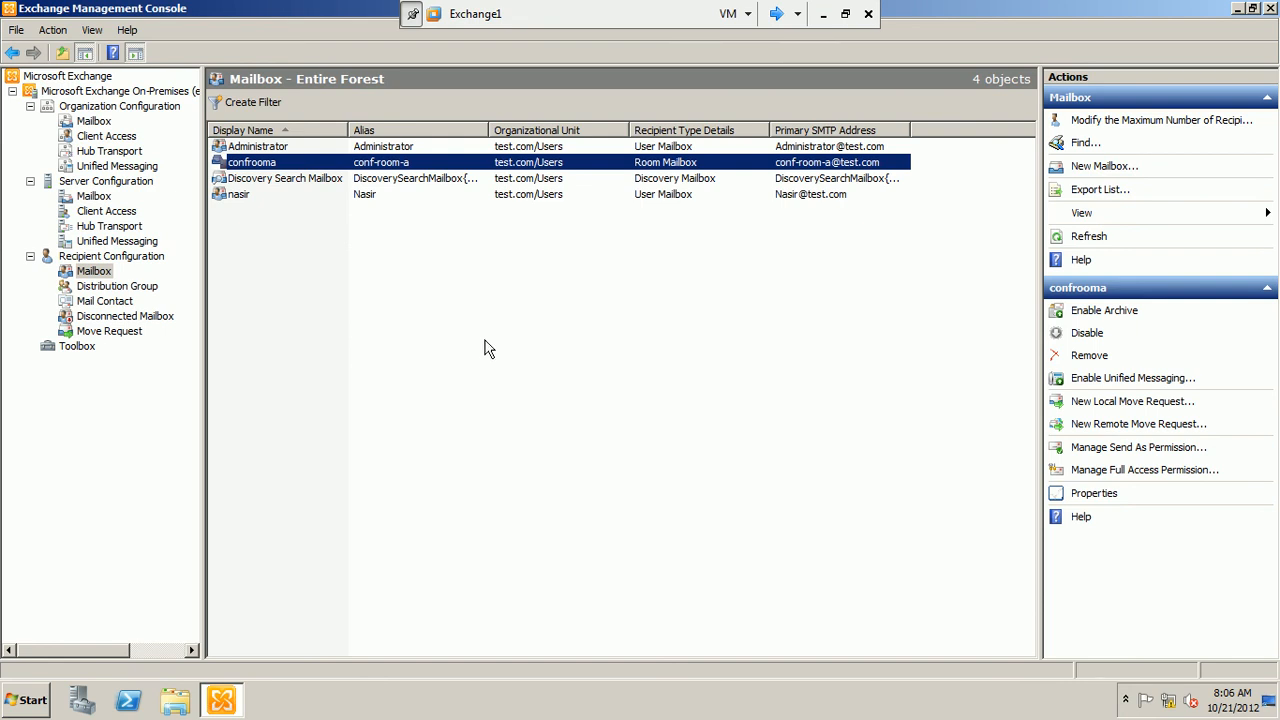
right_click(451, 358)
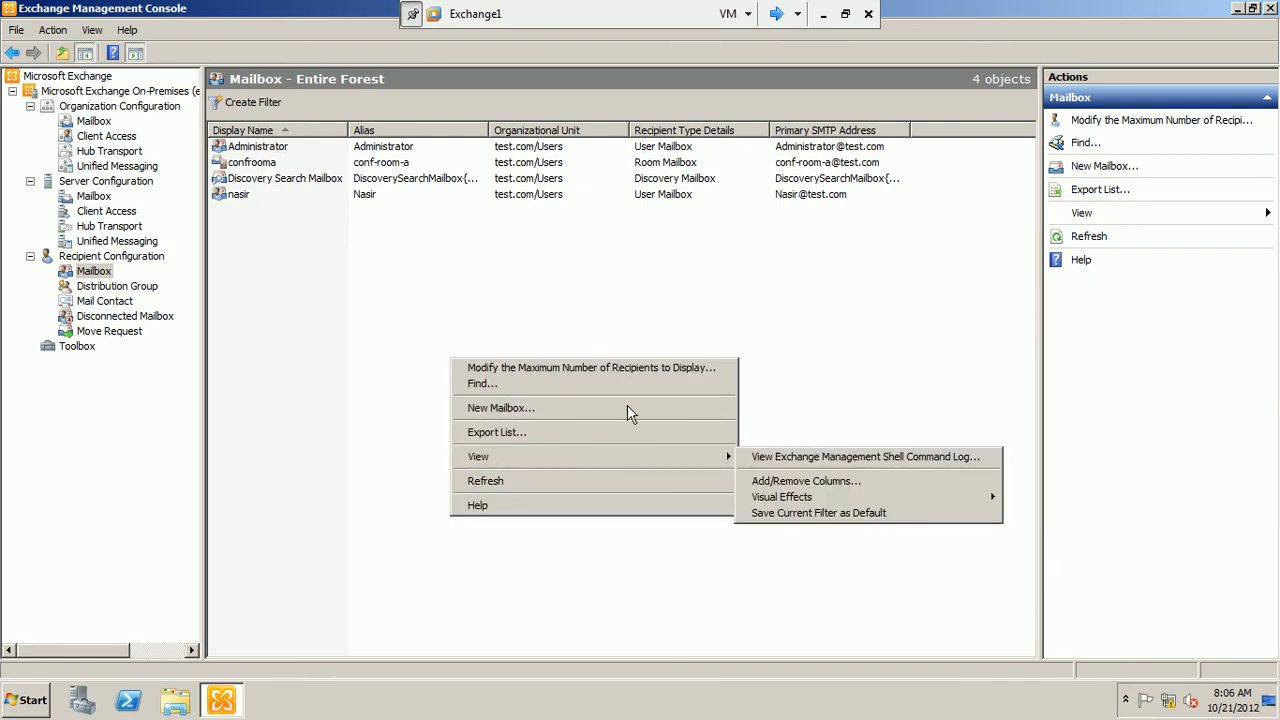
left_click(730, 293)
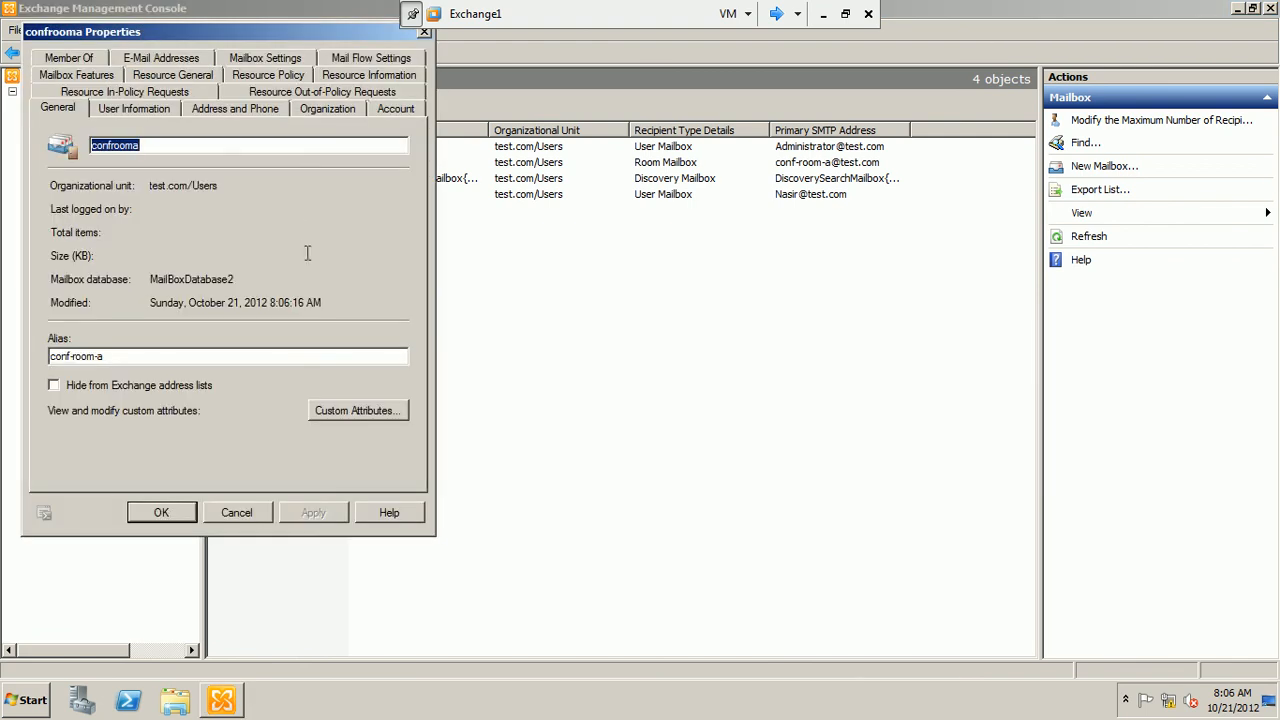
left_click_drag(310, 31, 613, 88)
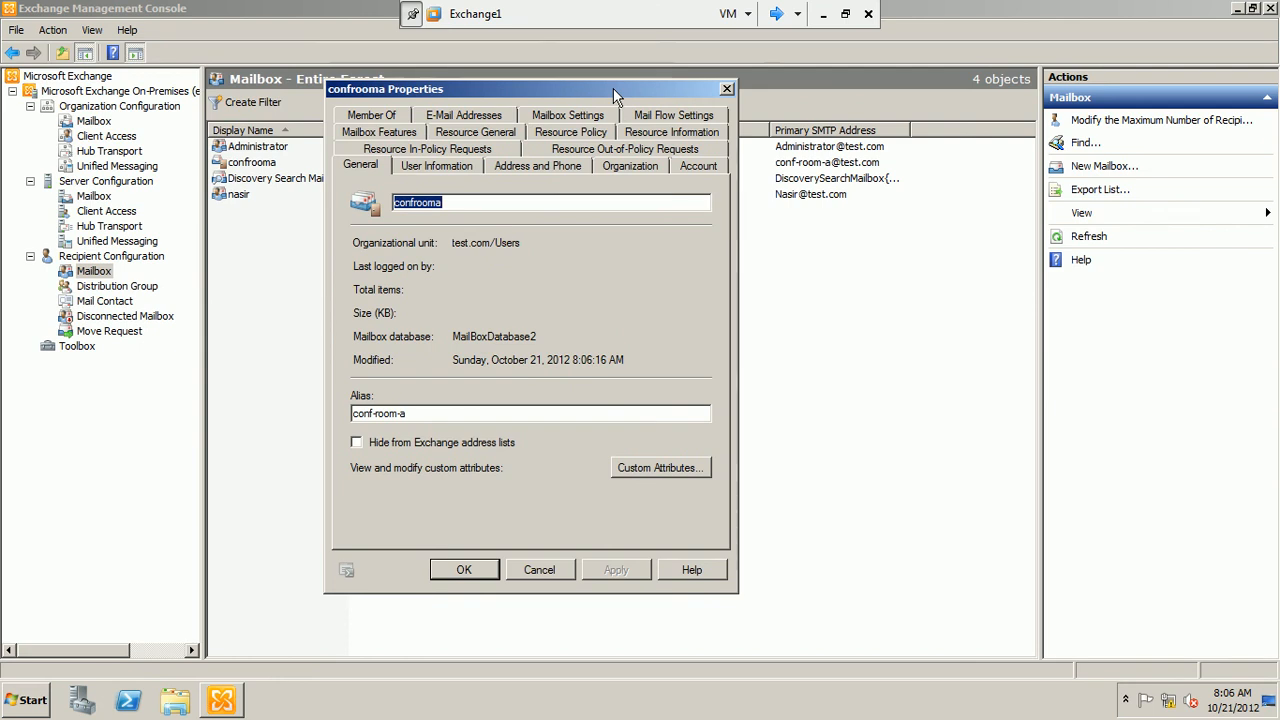
Allow all users to submit in-policy meeting requests that are automatically approved for the room mailbox
left_click(398, 152)
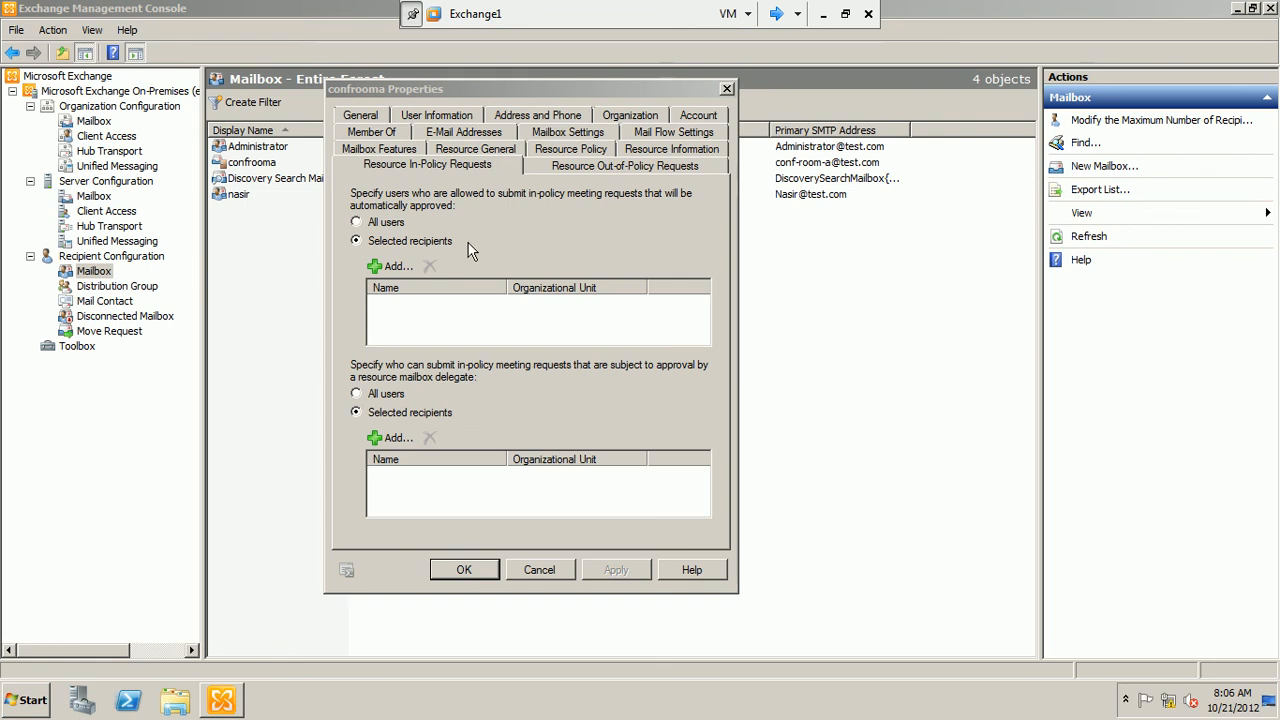
left_click(358, 222)
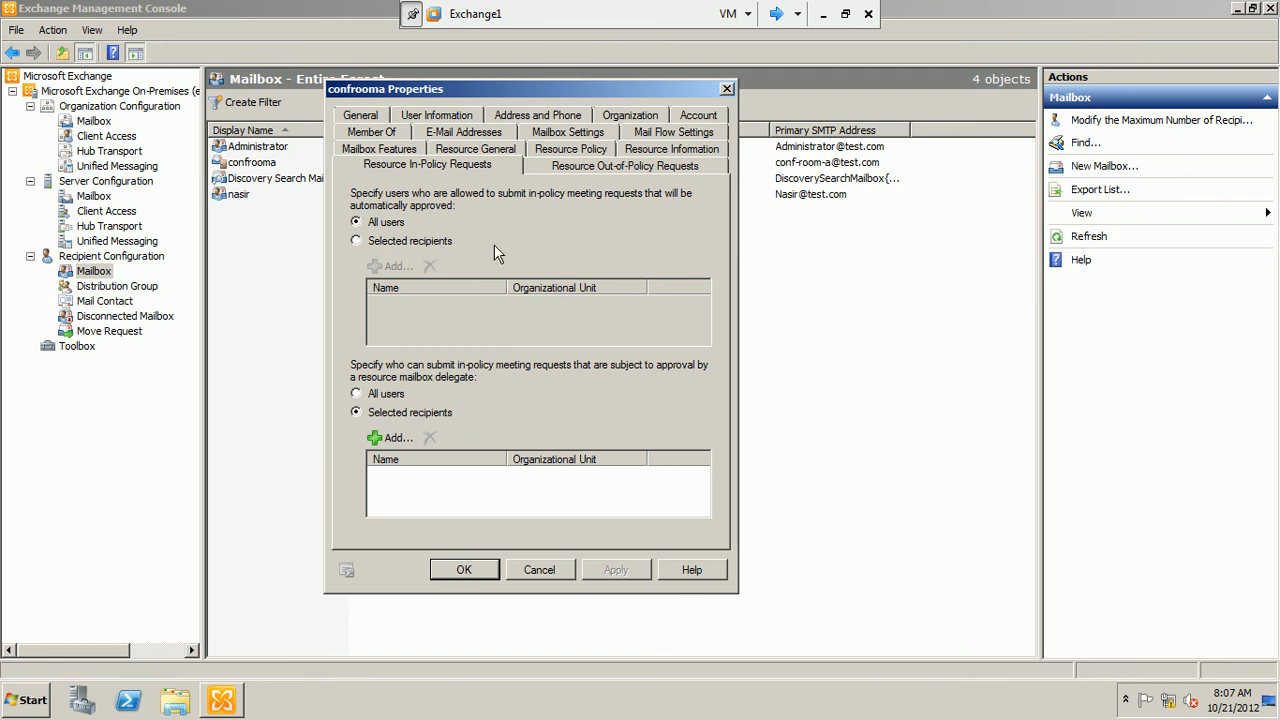
Review the room mailbox's out-of-policy request permissions, e-mail addresses, group memberships, mail flow settings and mailbox settings
left_click(590, 170)
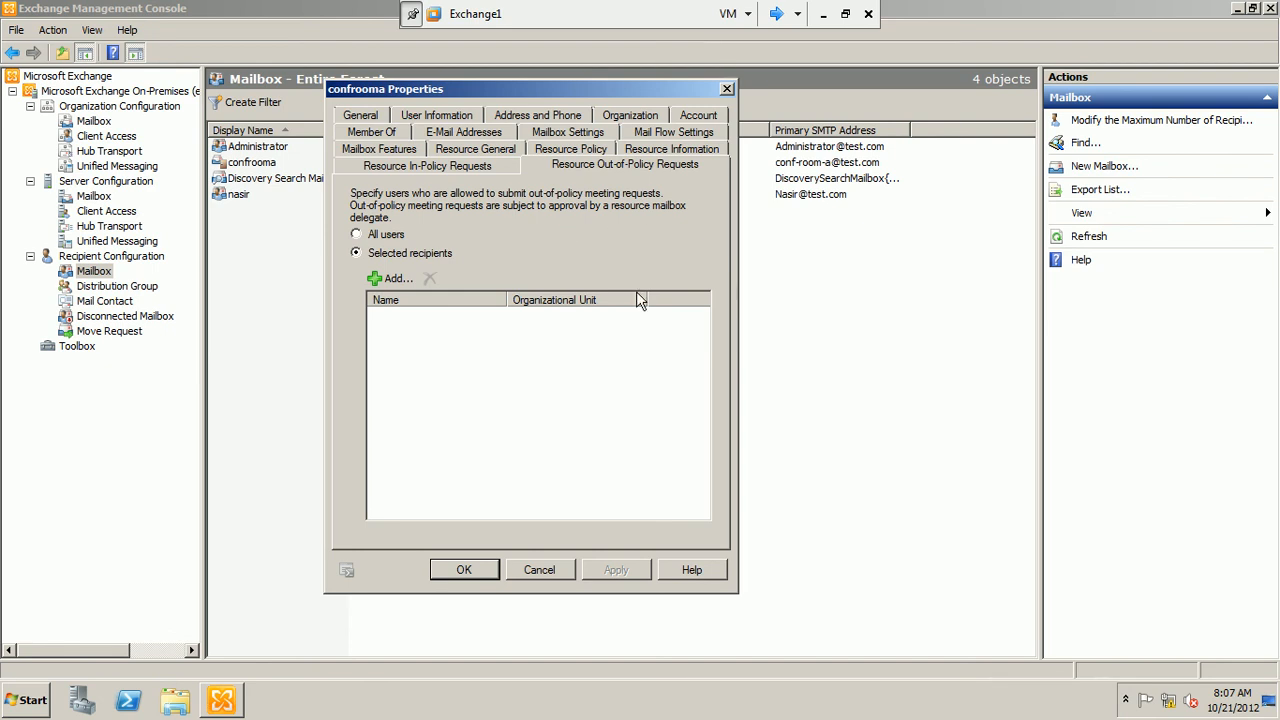
left_click(463, 138)
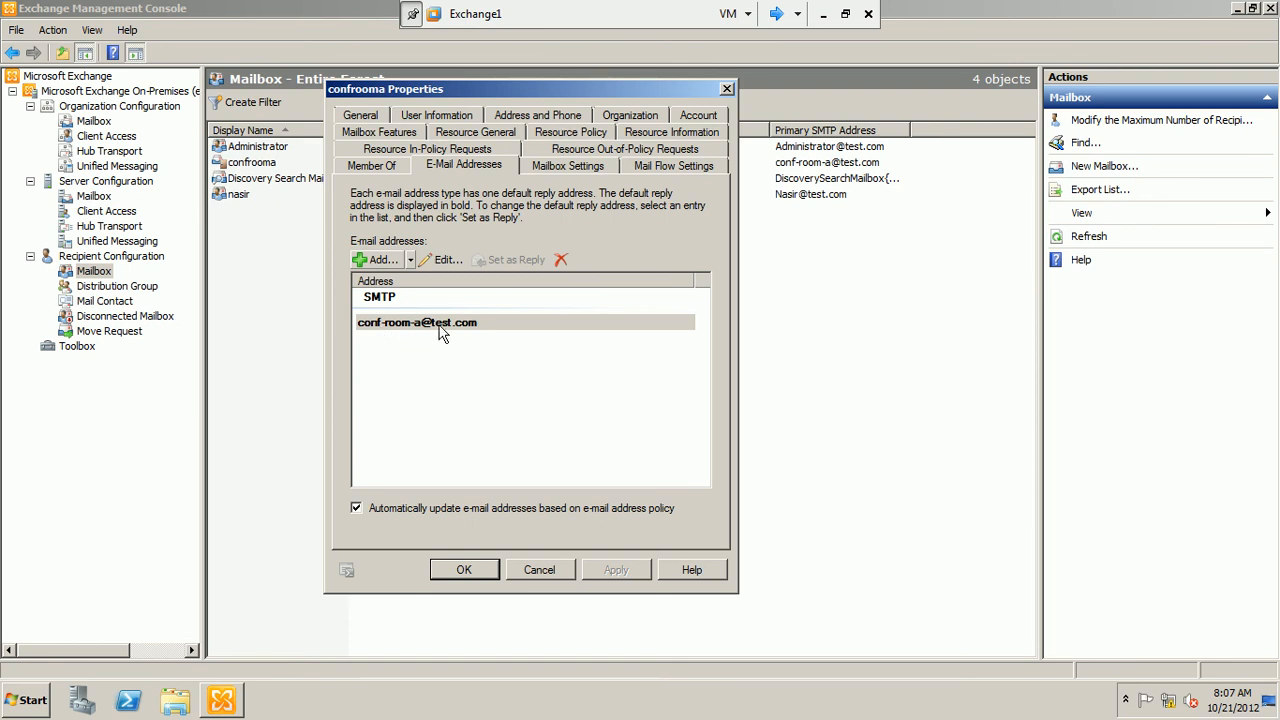
left_click(390, 168)
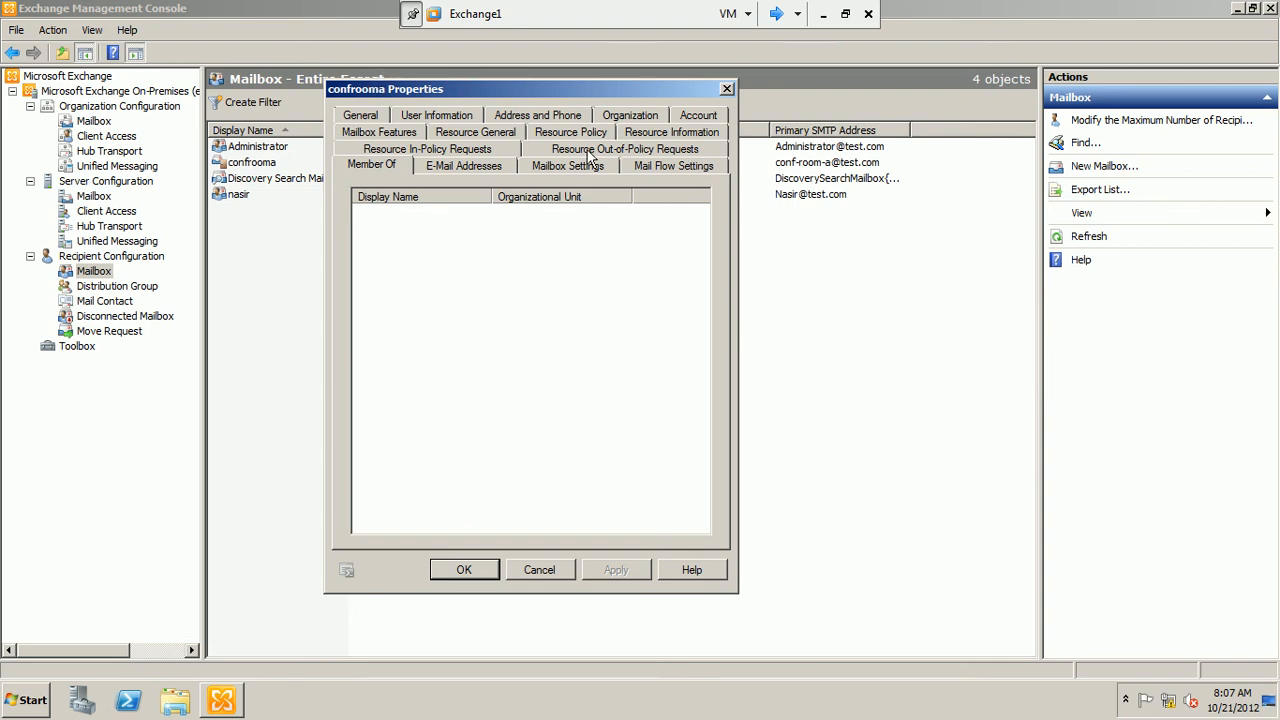
left_click(647, 172)
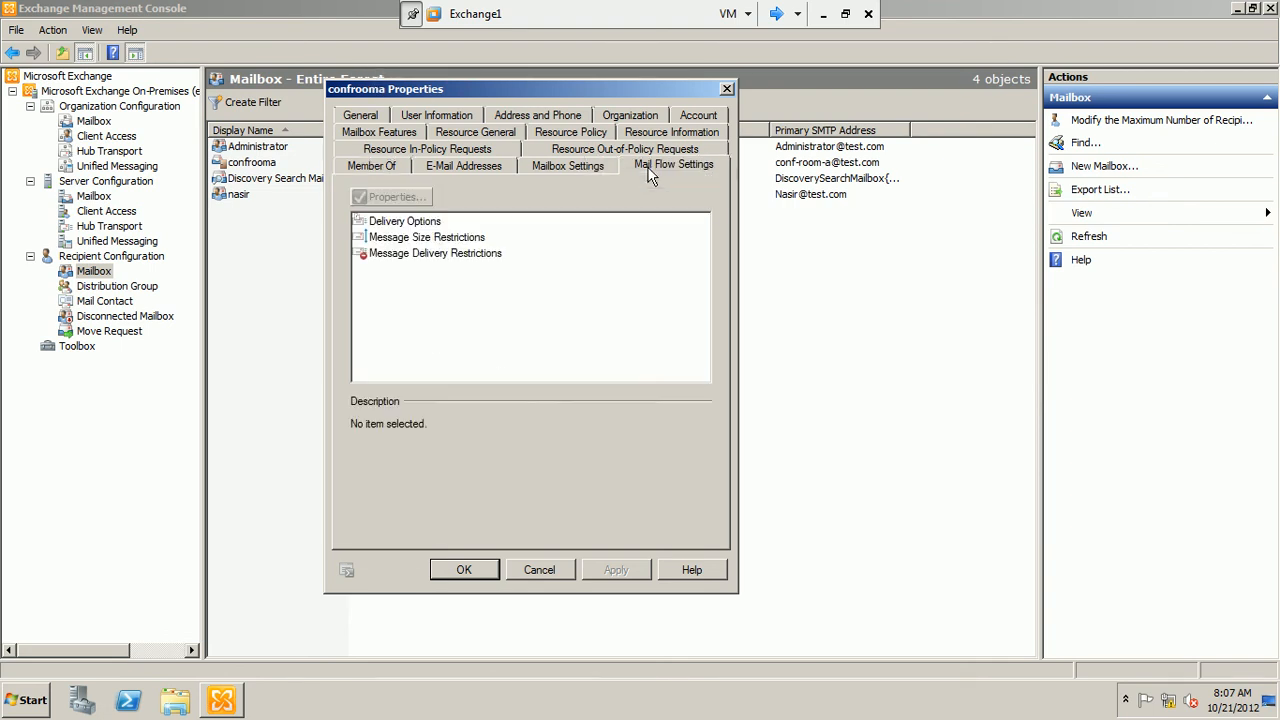
left_click(592, 170)
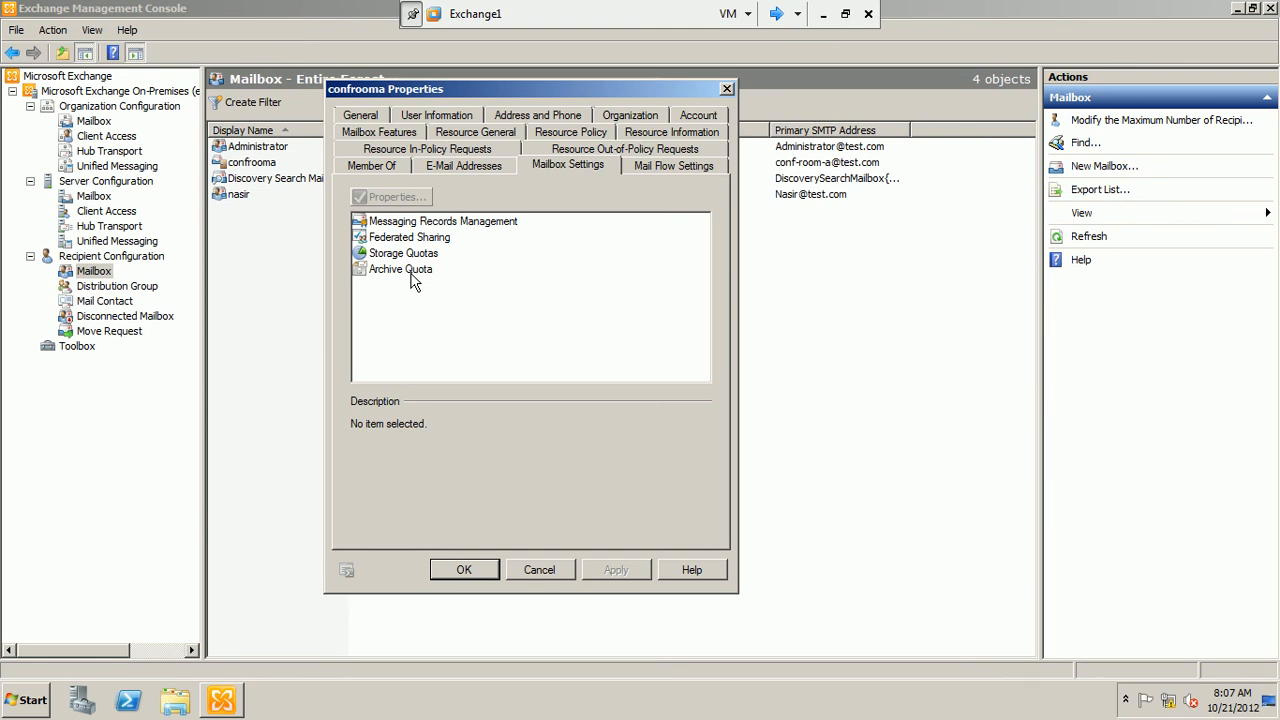
Recheck who may submit in-policy and out-of-policy meeting requests, and close the room mailbox properties without saving
left_click(408, 152)
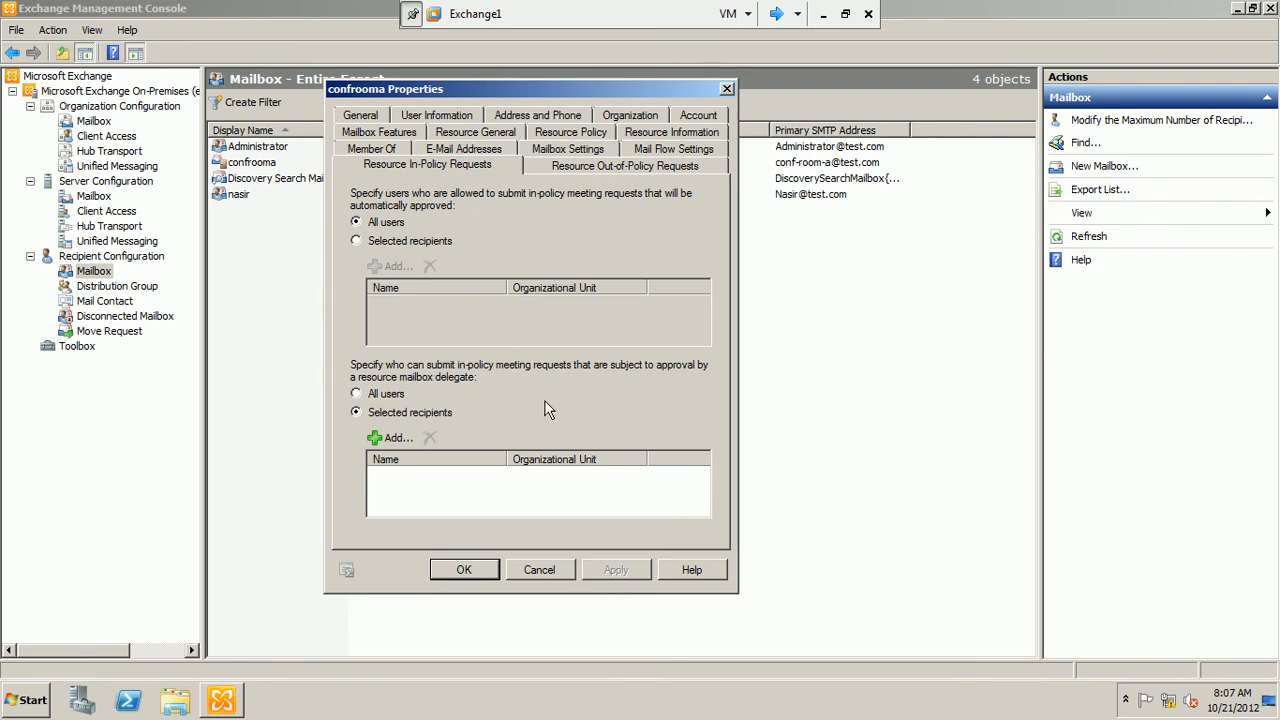
left_click(565, 171)
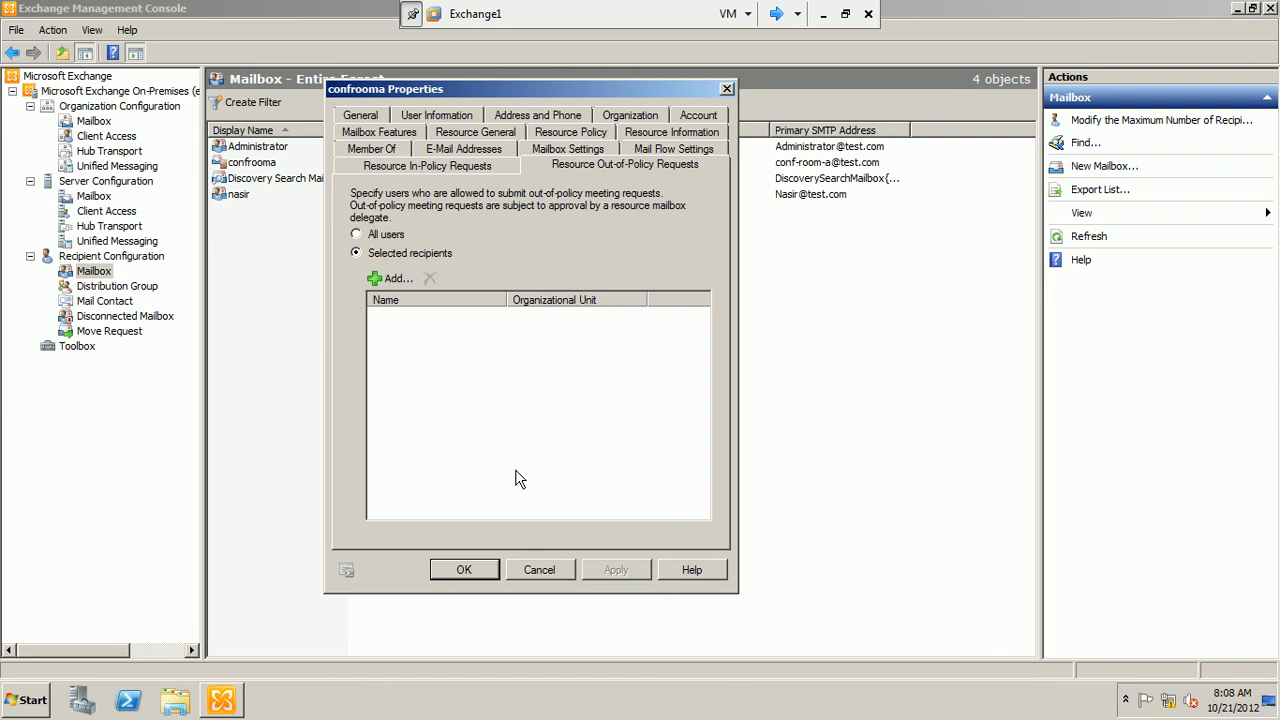
left_click(535, 572)
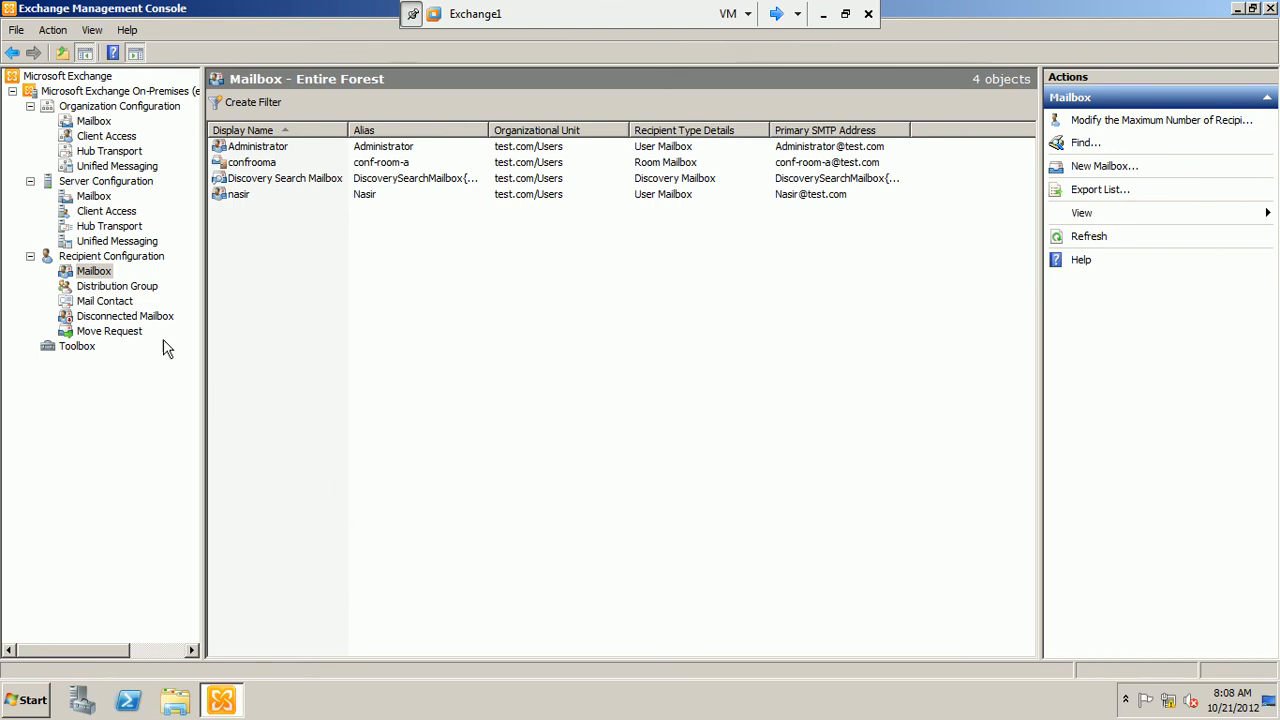
Display the distribution groups under Recipient Configuration
left_click(138, 290)
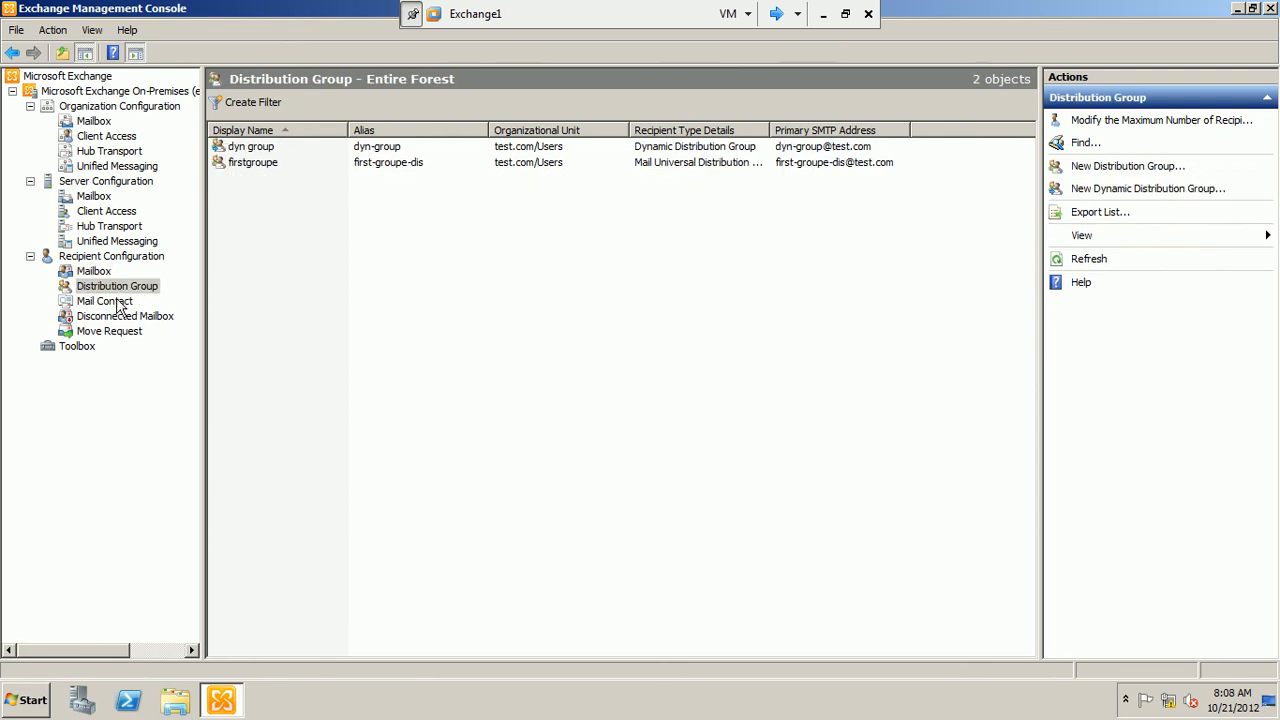
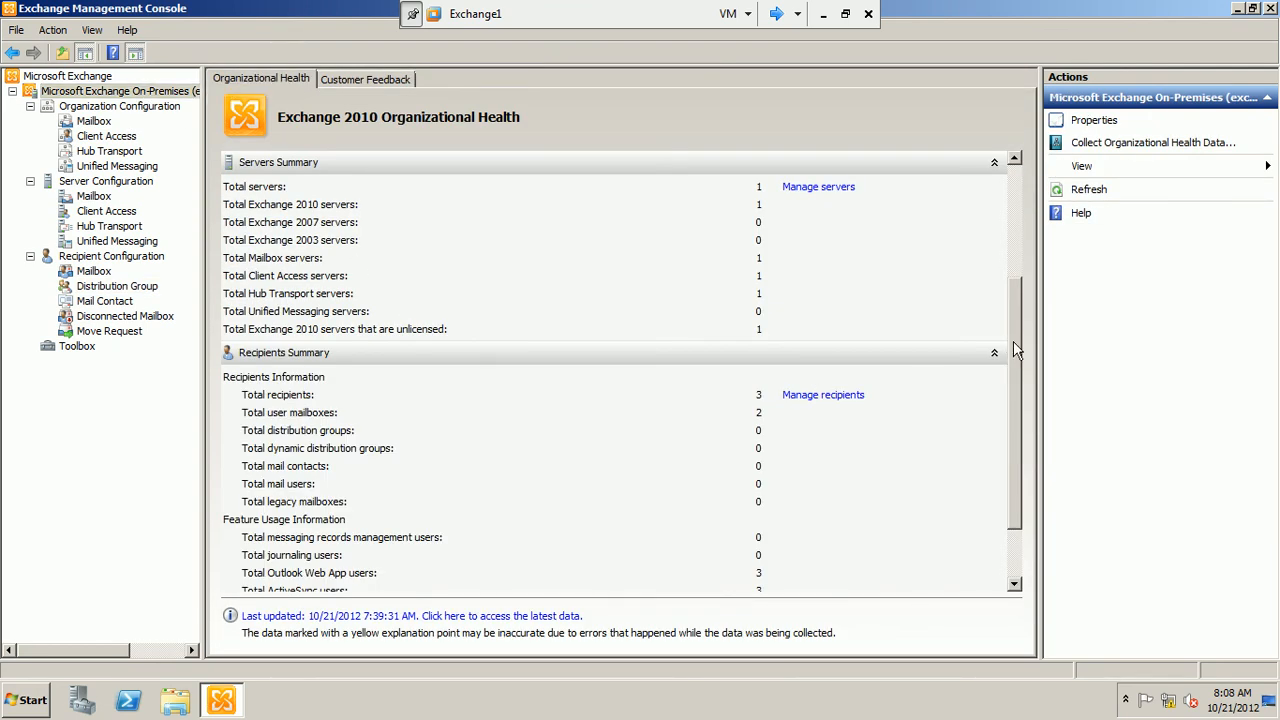
Review the organization, servers and recipients summaries in the Exchange 2010 Organizational Health report, including the feature usage information
left_click_drag(1013, 341, 1018, 384)
left_click_drag(1065, 454, 1036, 213)
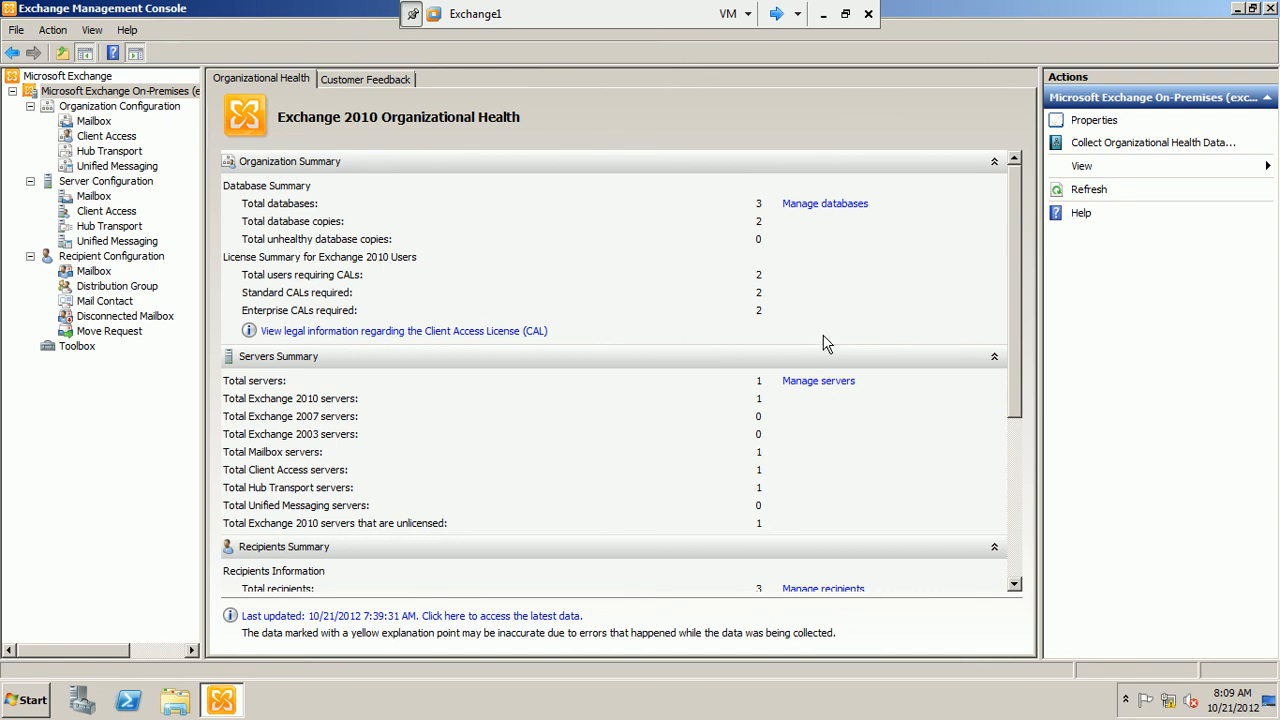
left_click_drag(1012, 238, 1048, 387)
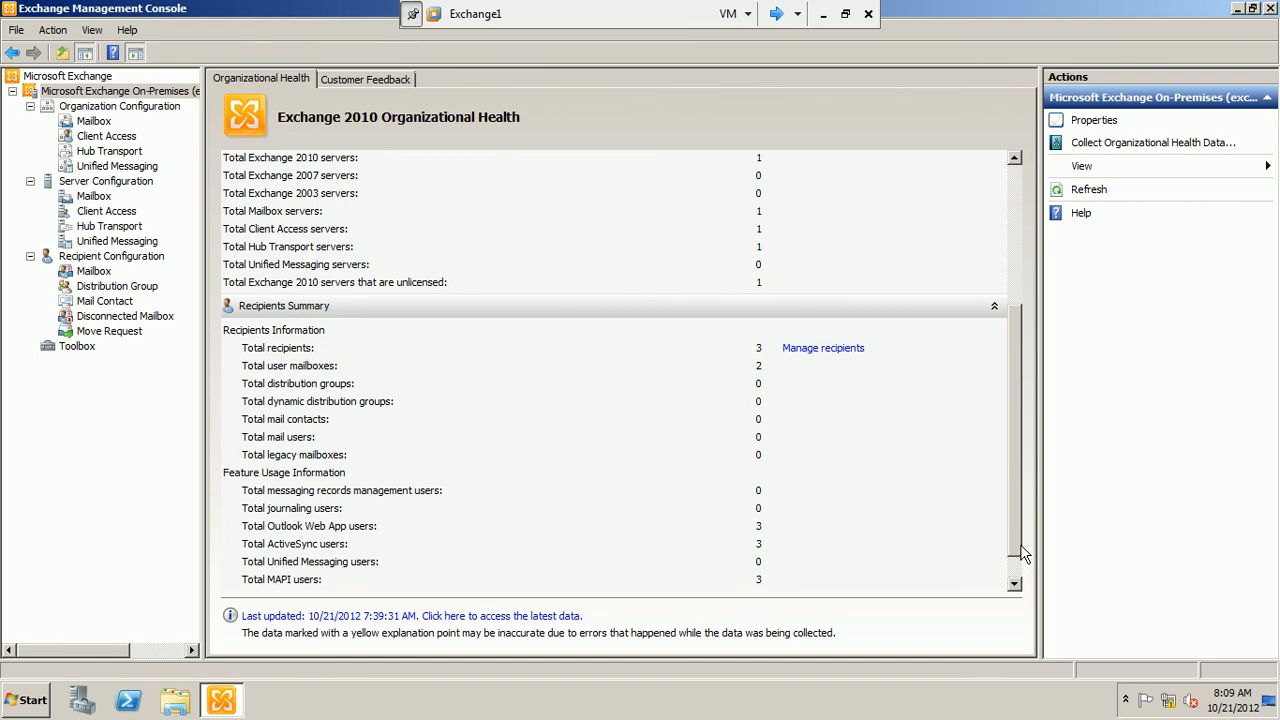
left_click_drag(1022, 556, 1019, 578)
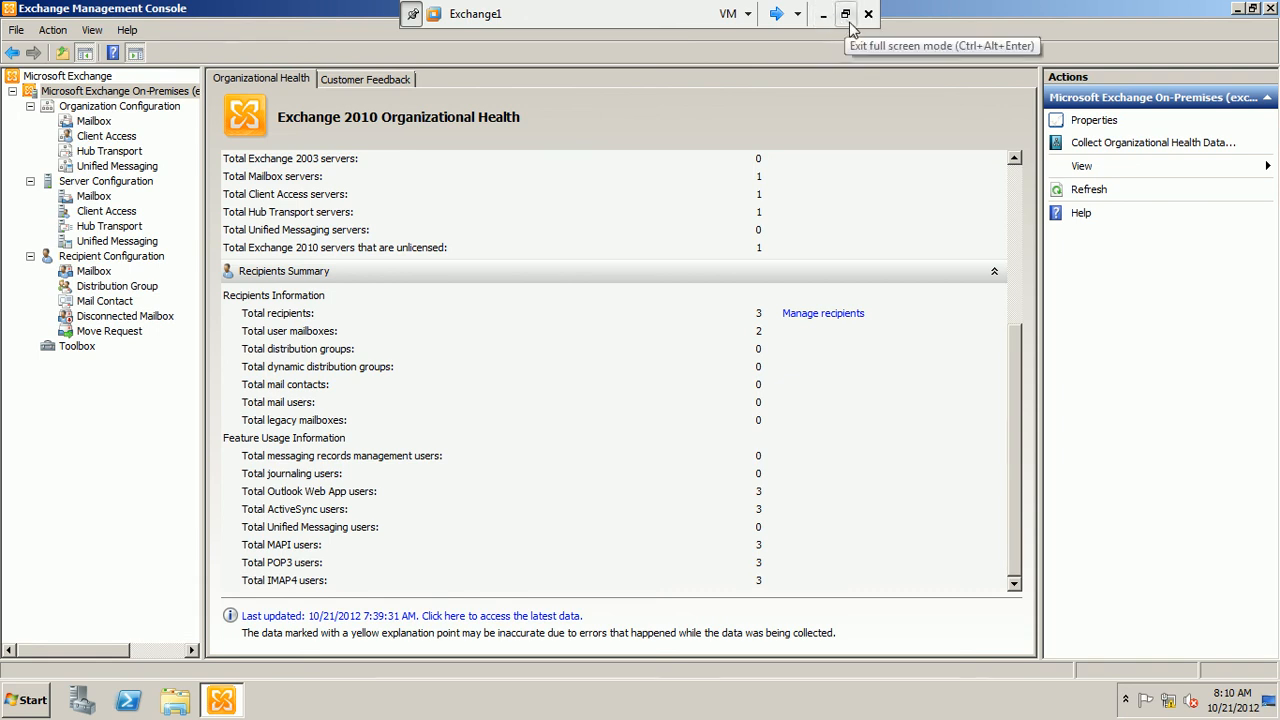
Close the Exchange Management Console and shut down the Exchange1 server with the reason Hardware: Installation (Planned)
left_click(1271, 9)
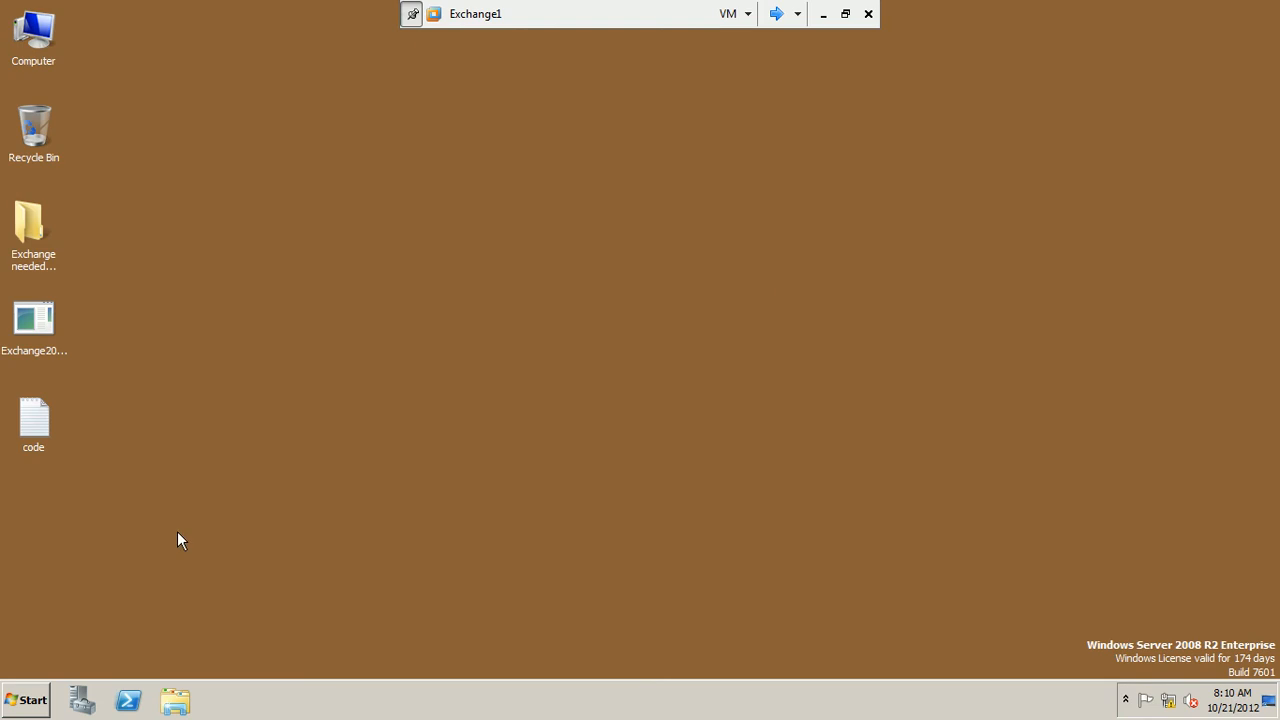
left_click(32, 699)
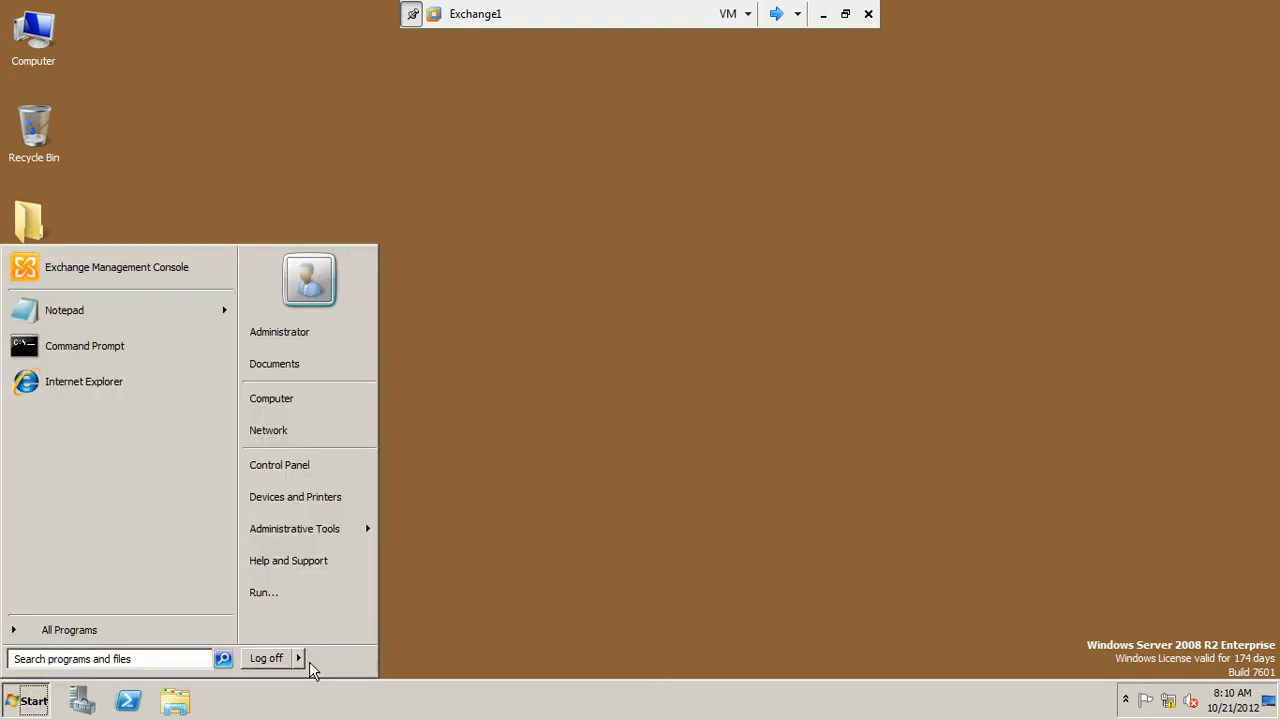
left_click(337, 658)
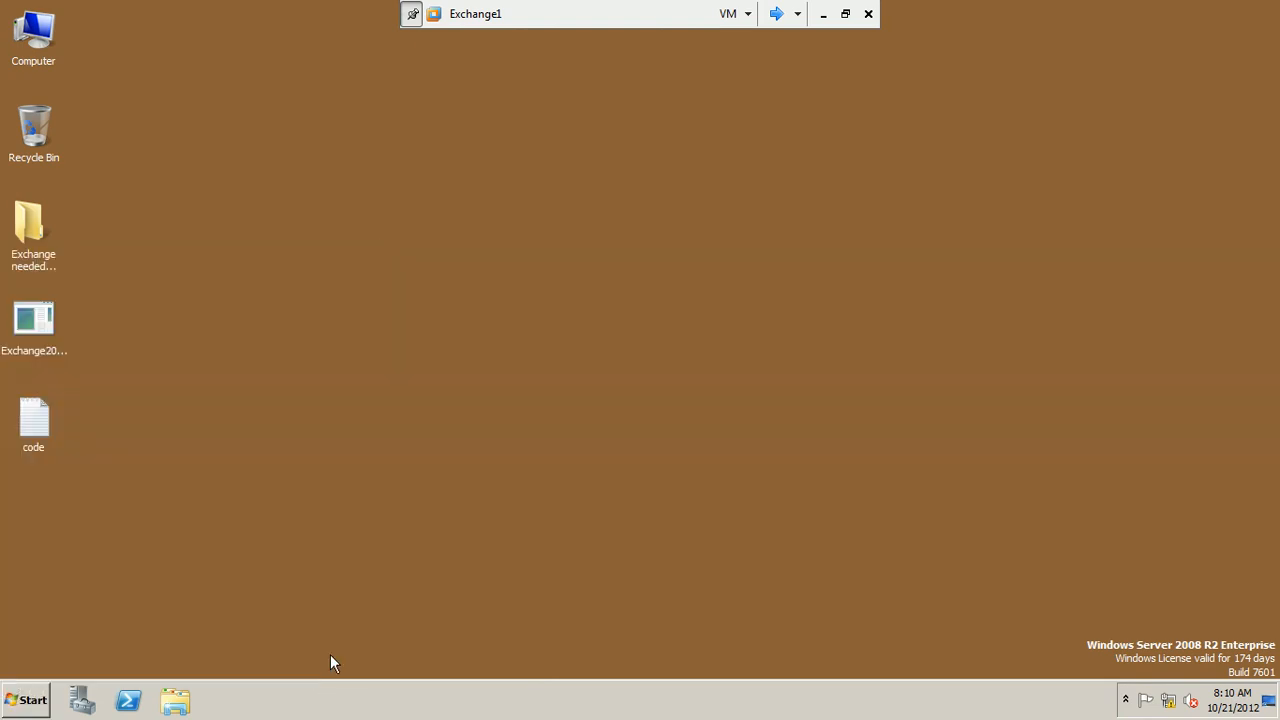
left_click(517, 296)
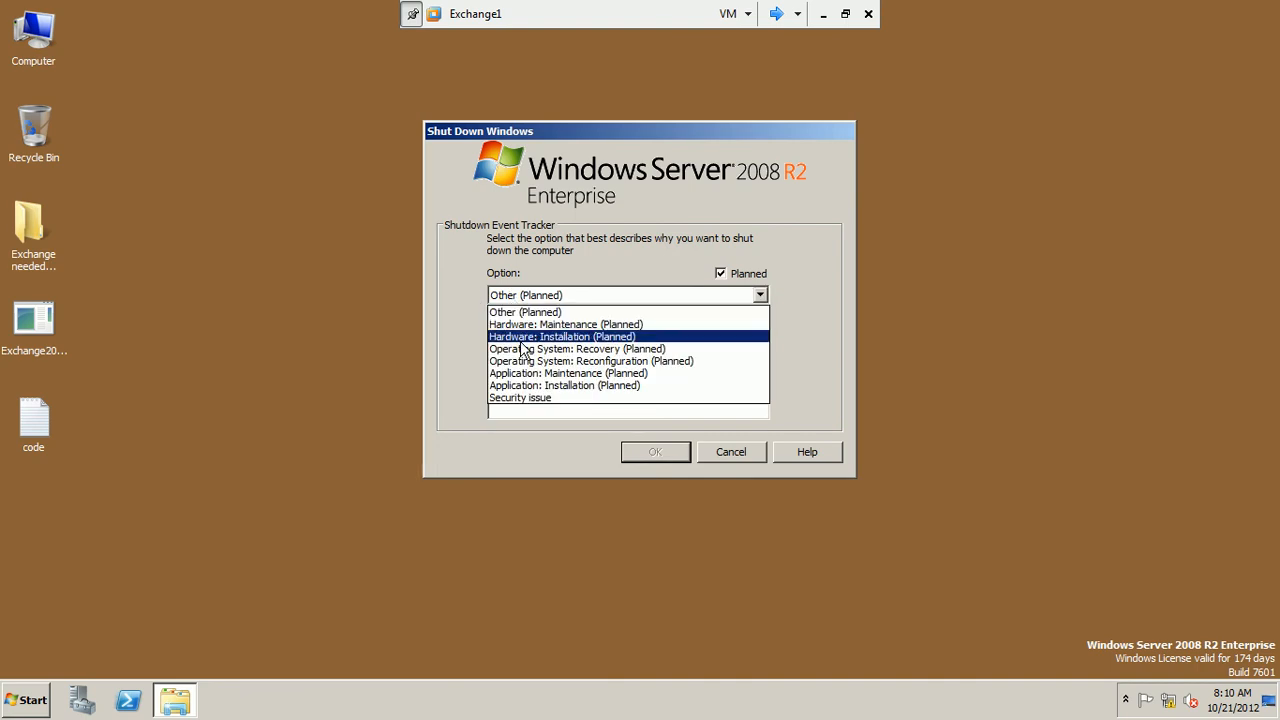
left_click(521, 349)
left_click(669, 459)
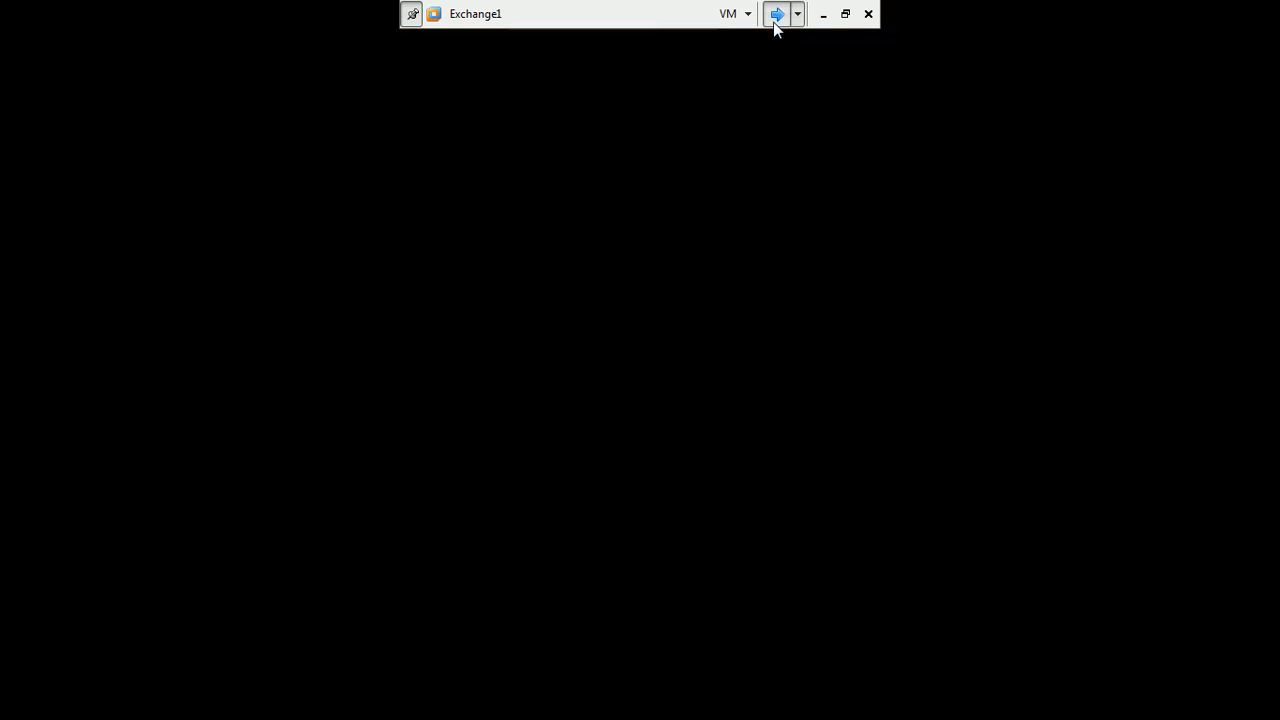
Switch to the Domain_Controller1 virtual machine, close Active Directory Users and Computers, and shut the server down with the reason Hardware: Installation (Planned)
left_click(776, 18)
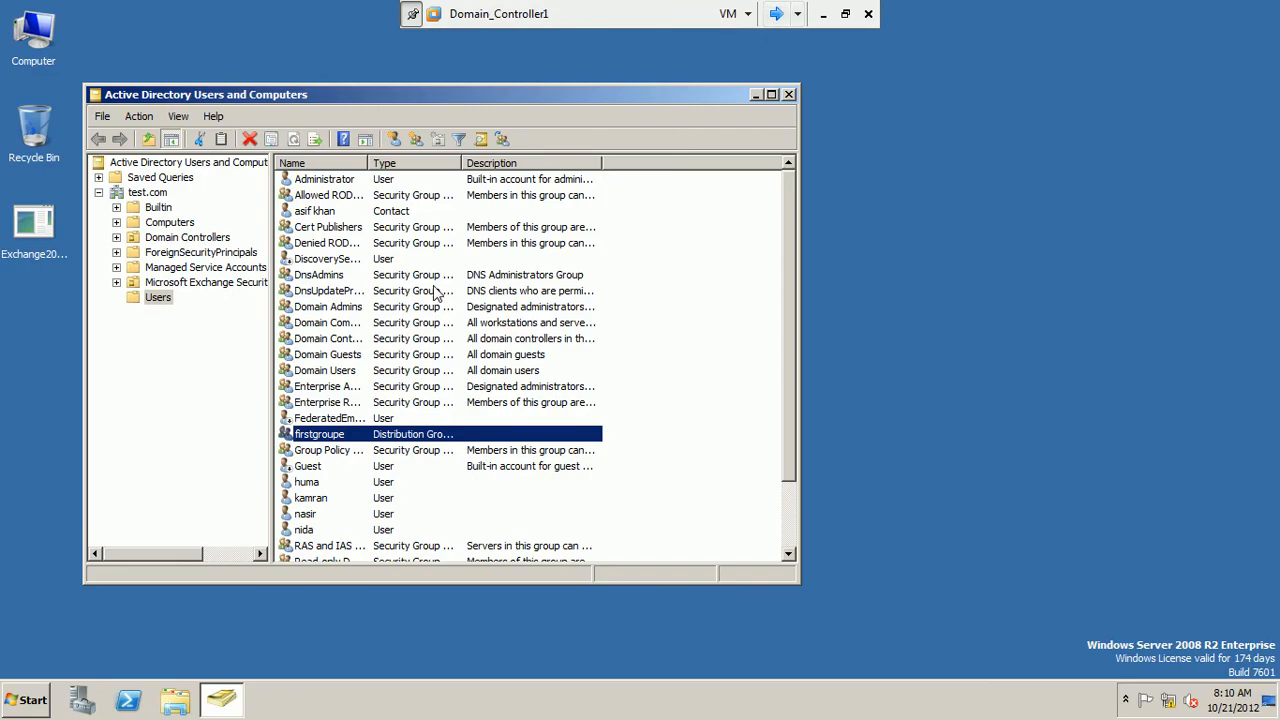
left_click(789, 95)
left_click(26, 700)
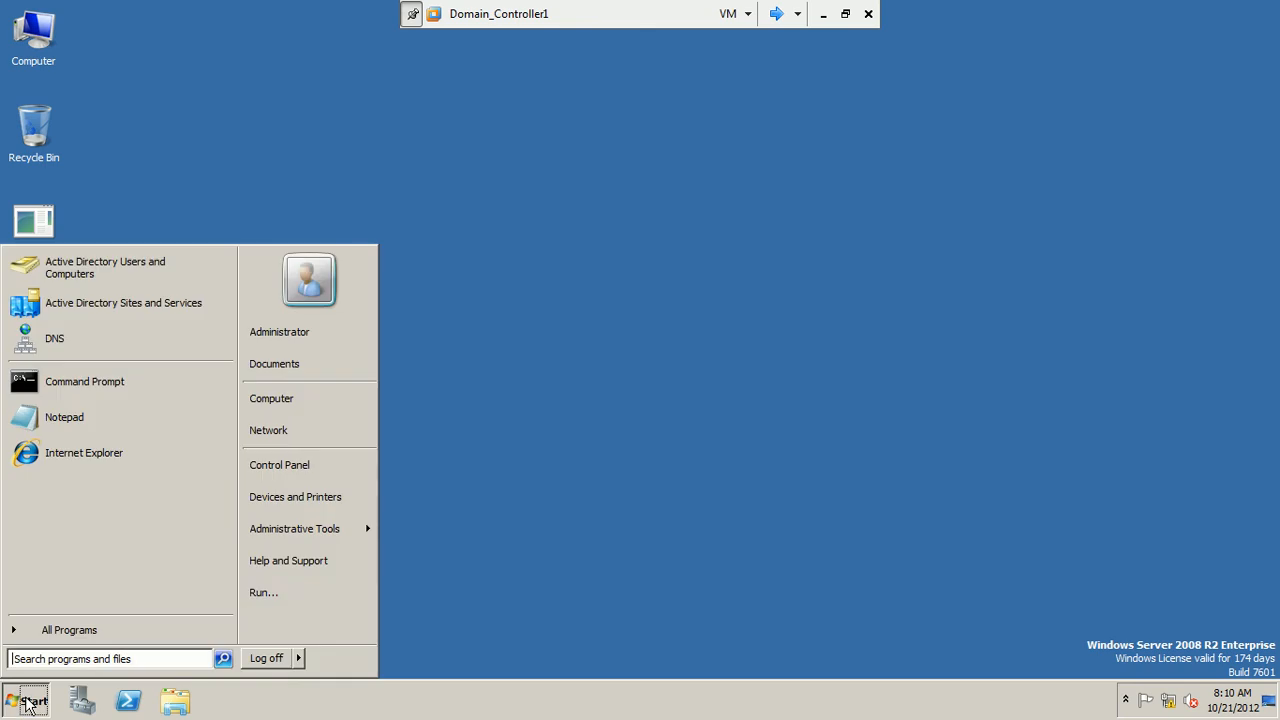
left_click(299, 652)
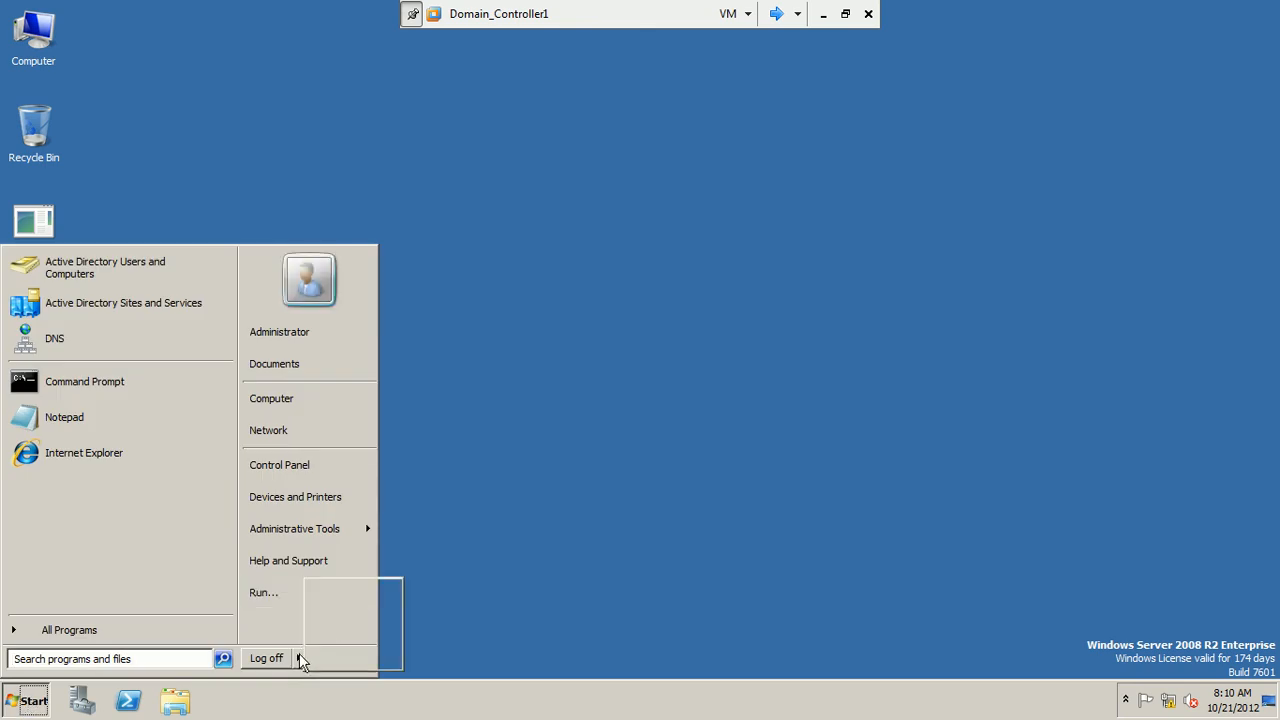
left_click(333, 661)
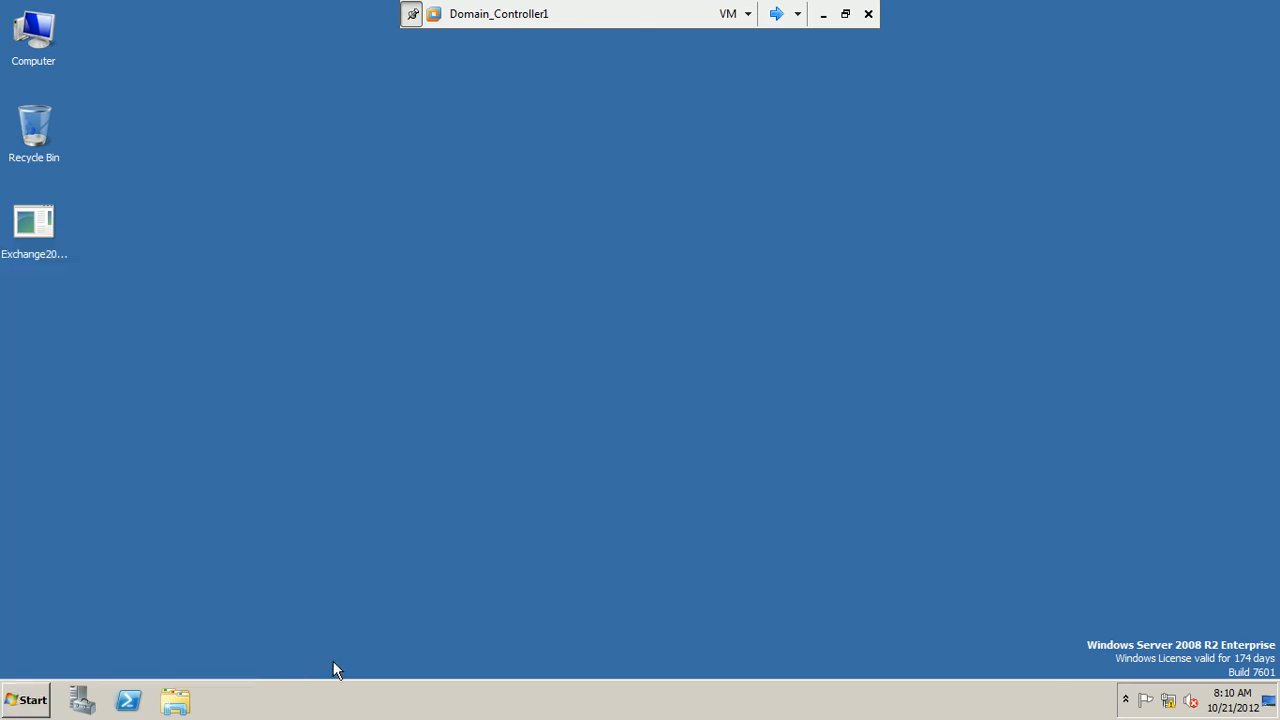
left_click(625, 294)
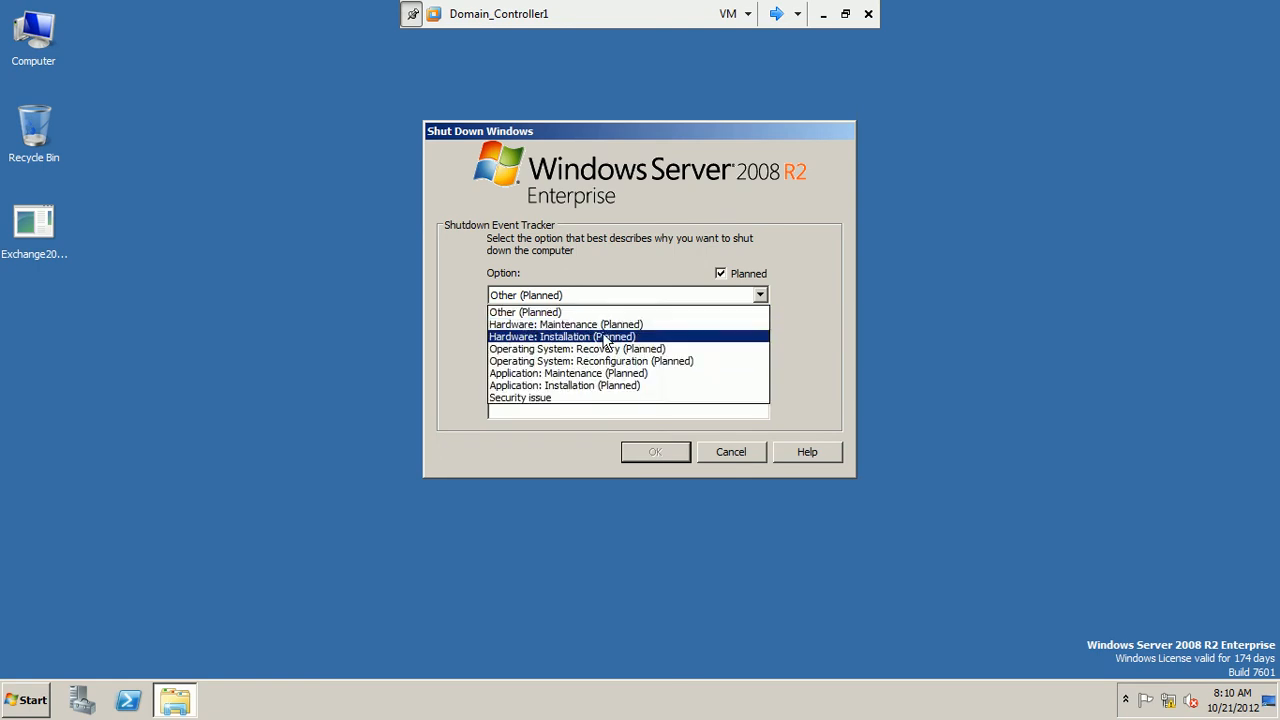
left_click(600, 334)
left_click(655, 451)
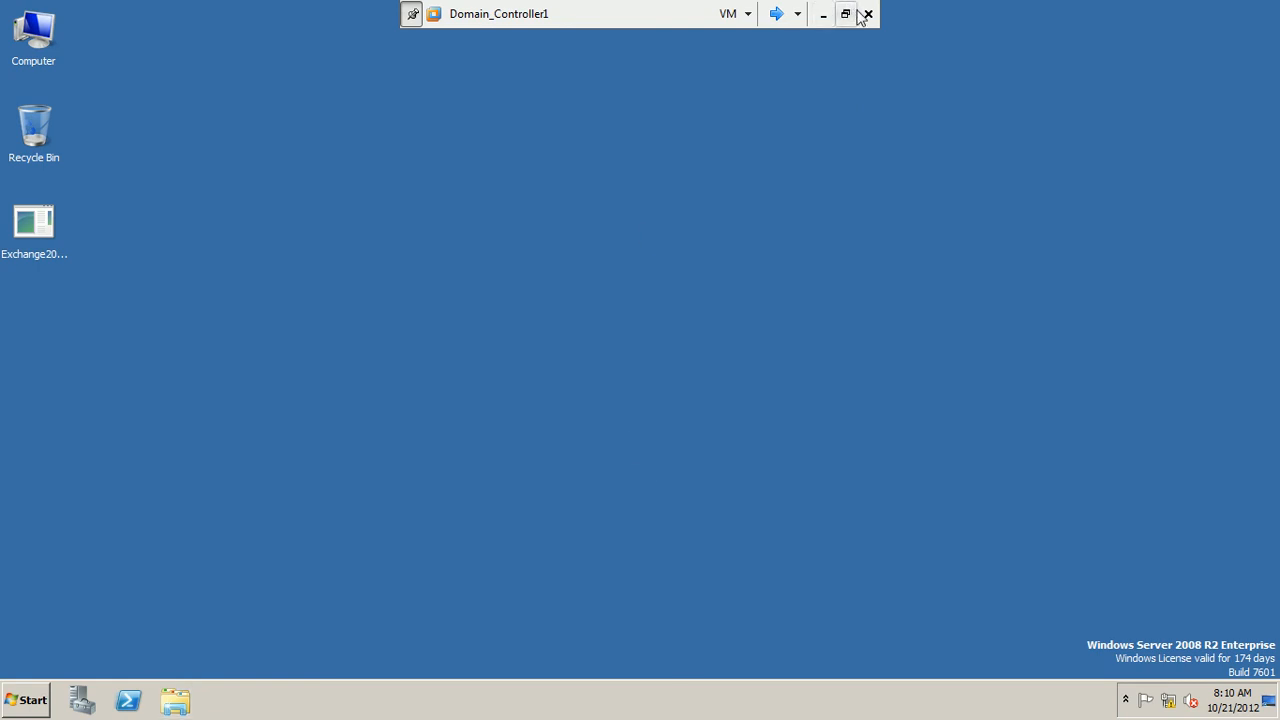
Exit the virtual machine's full screen mode, switch to the Mailbox Server Role presentation in PowerPoint and dismiss the color scheme notification
left_click(845, 13)
double_click(766, 19)
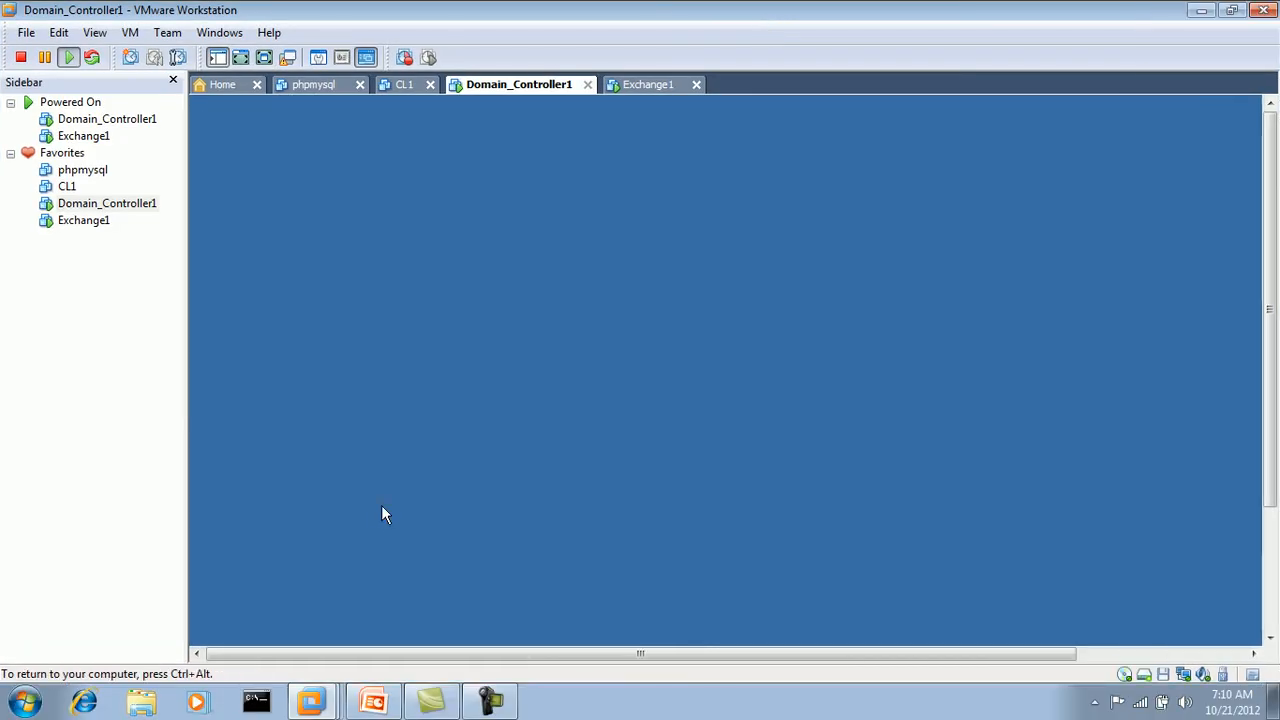
left_click(374, 700)
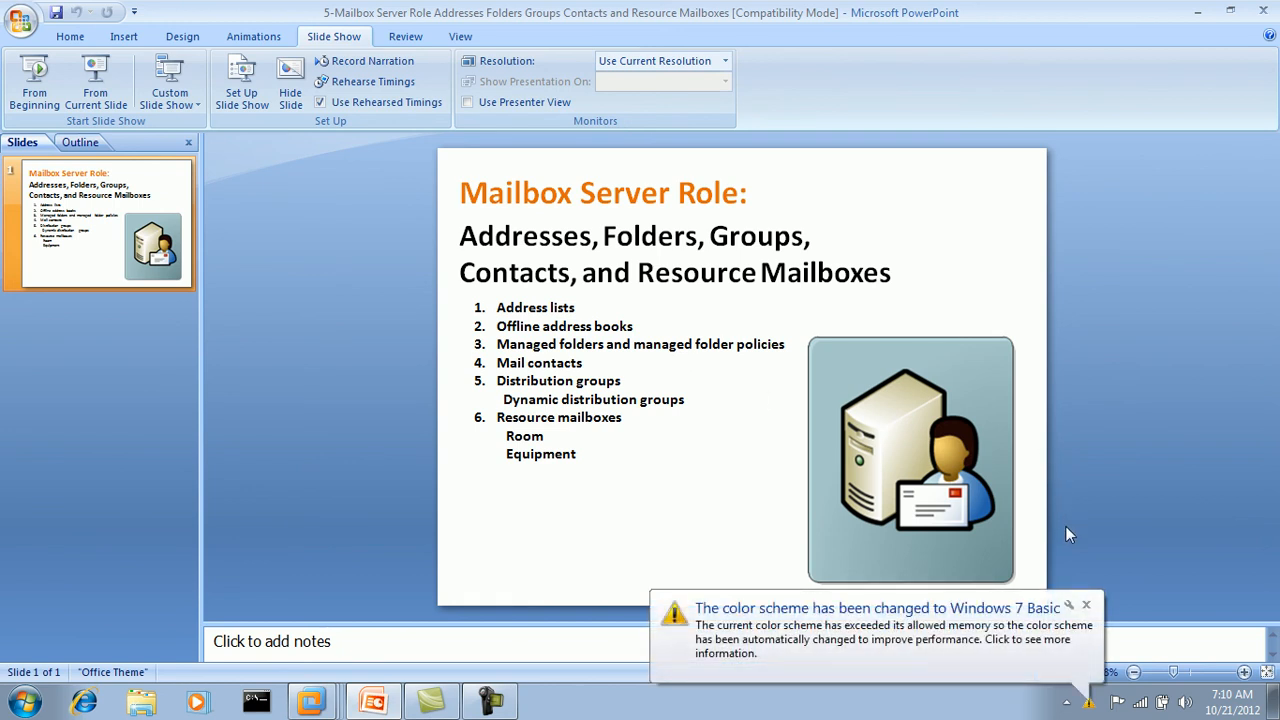
left_click(1086, 607)
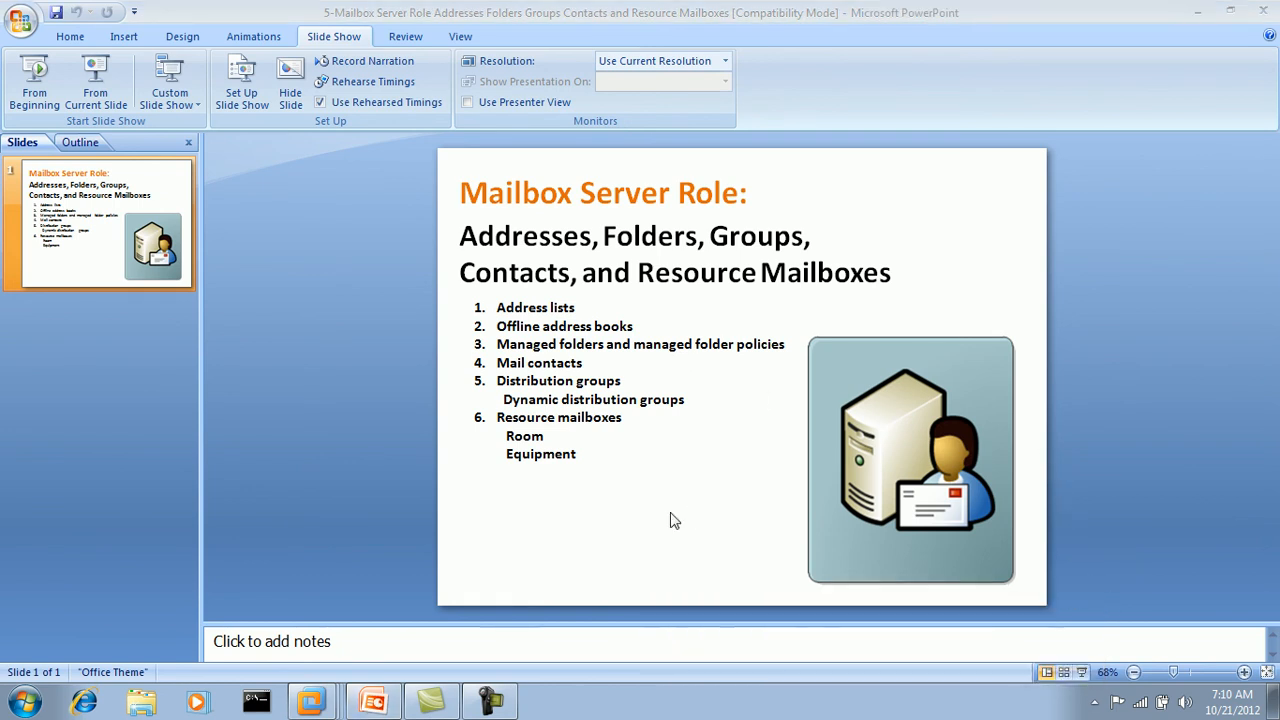